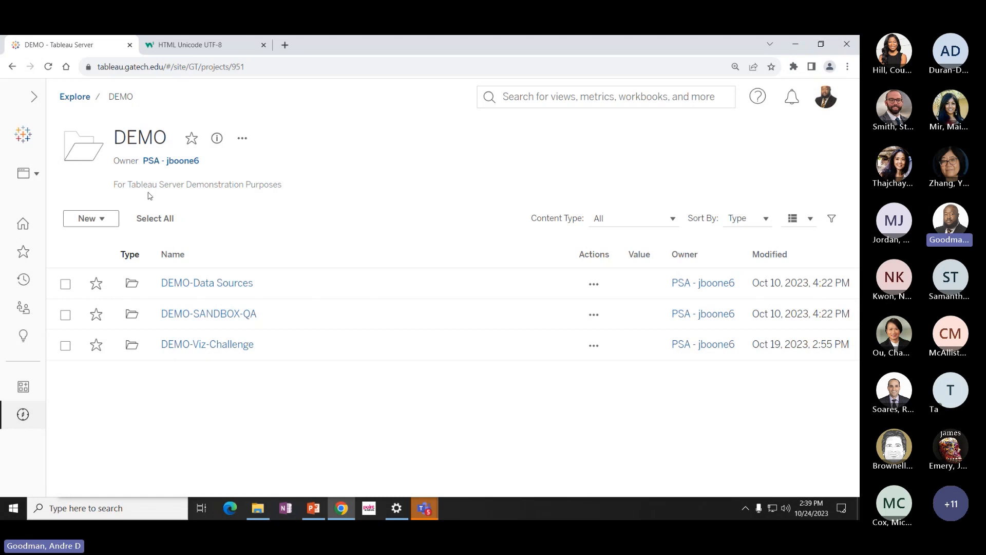
Create a new workbook in the DEMO project.
left_click(96, 225)
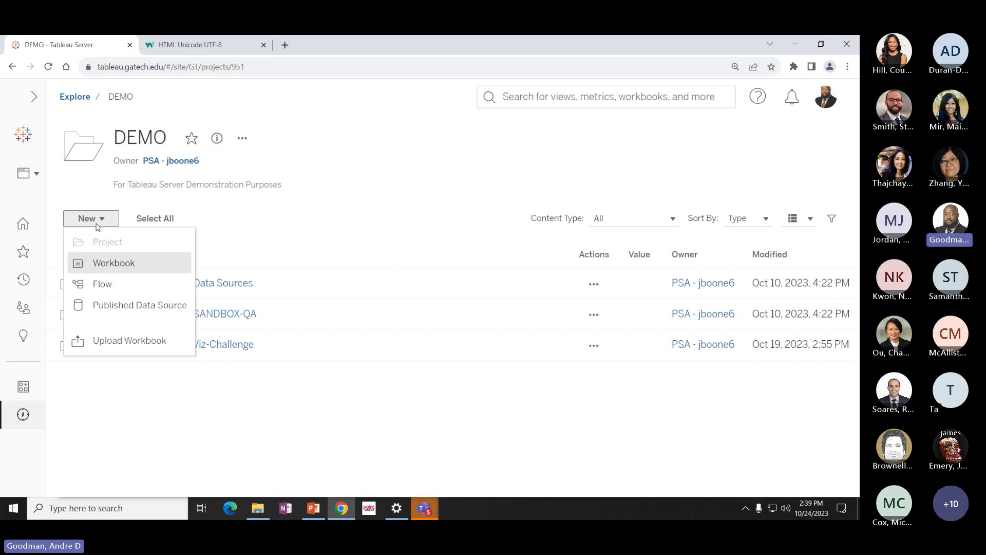
left_click(103, 262)
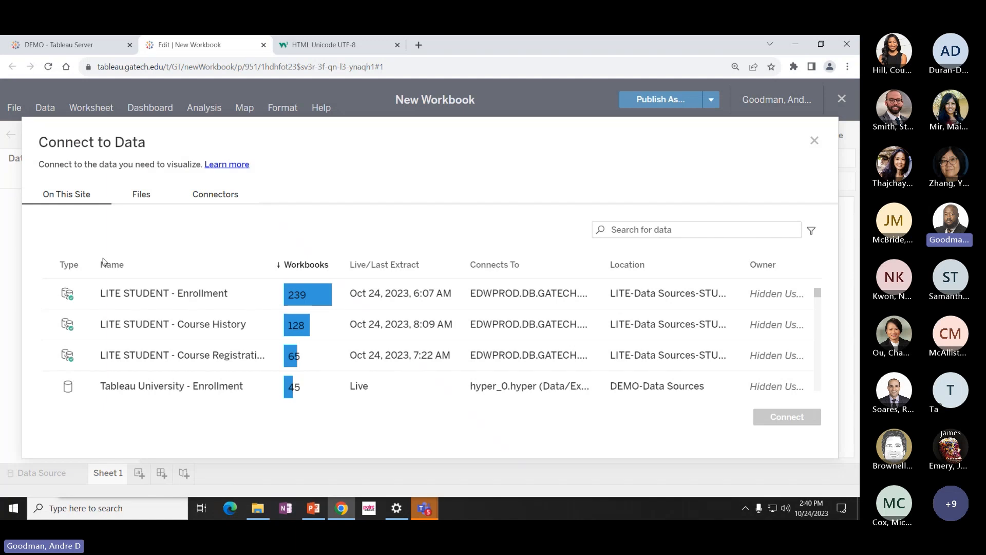
Find the Tableau University - Degrees data source by searching for "tableau uni", connect to it, and widen the Data pane.
left_click(765, 232)
type("tab")
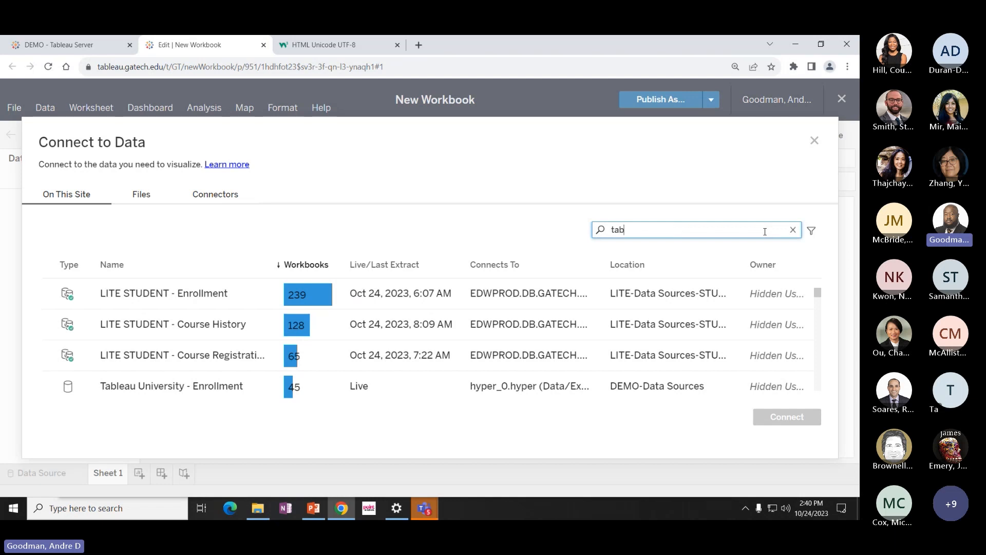
type("lea")
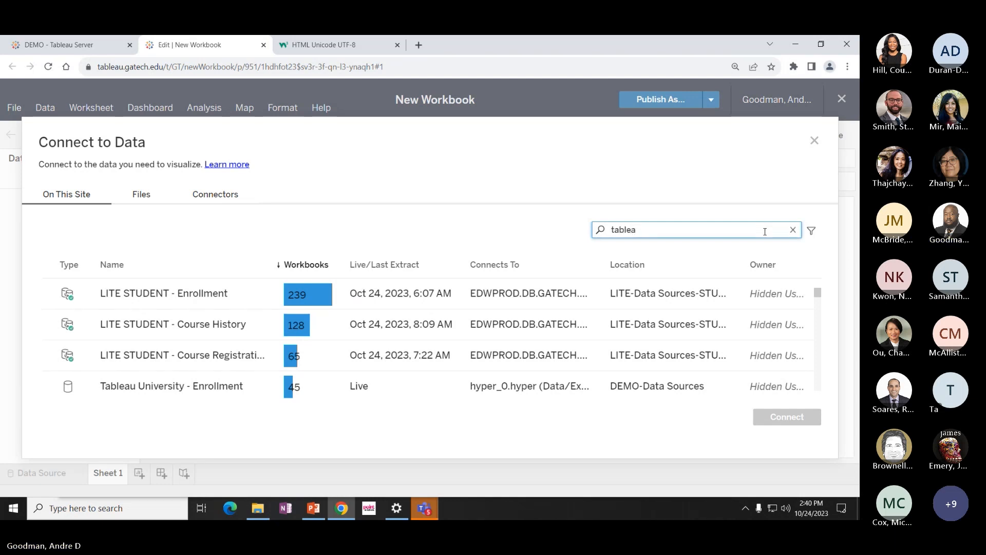
type("u uni")
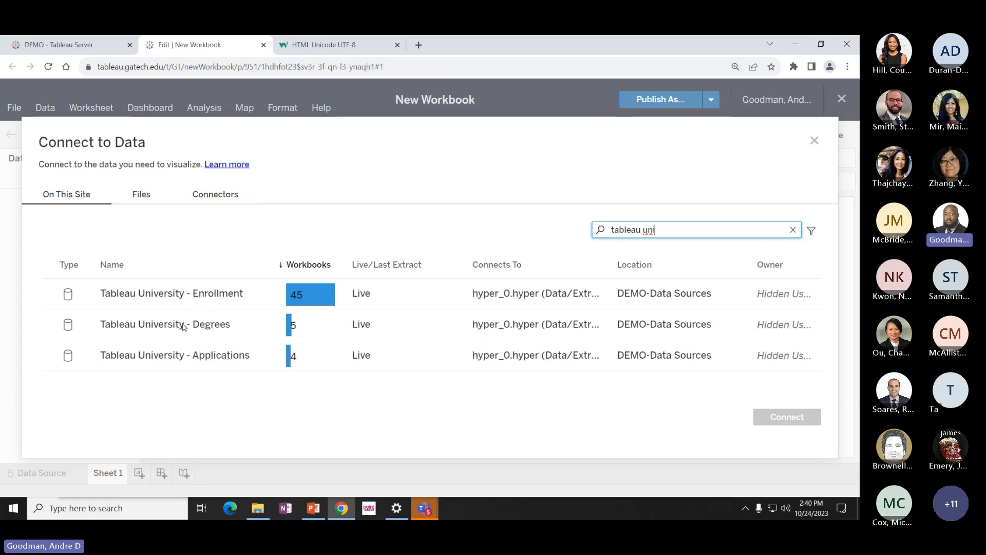
left_click(183, 327)
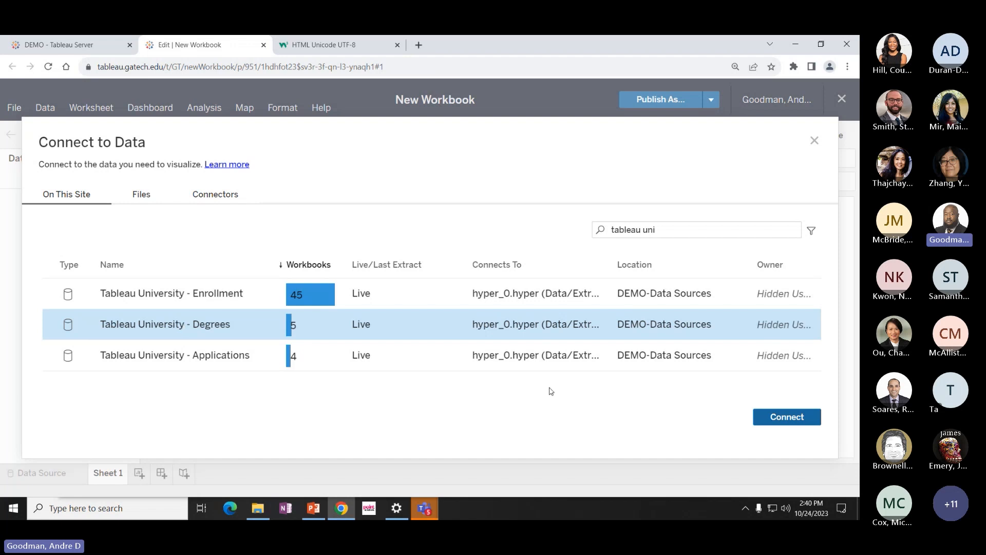
left_click(803, 420)
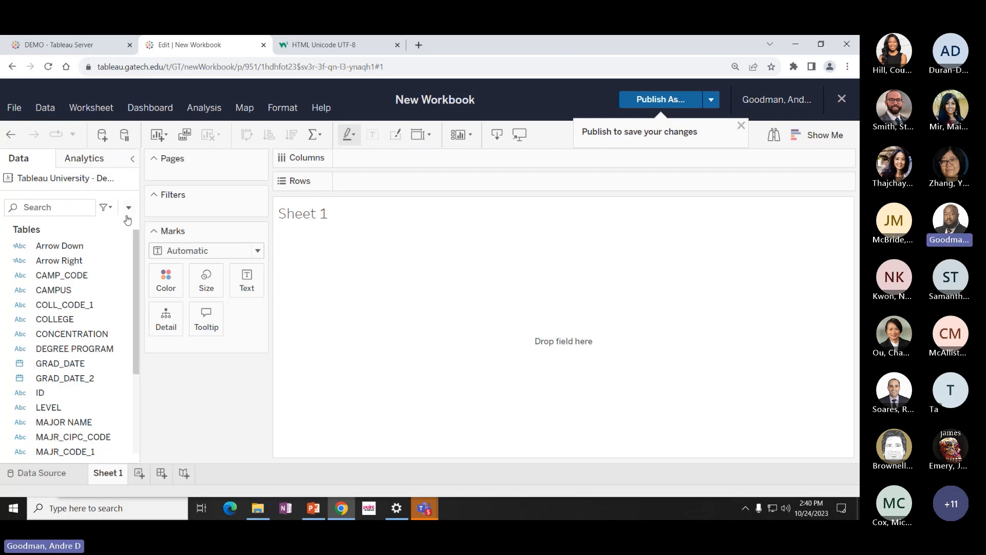
left_click_drag(139, 214, 178, 219)
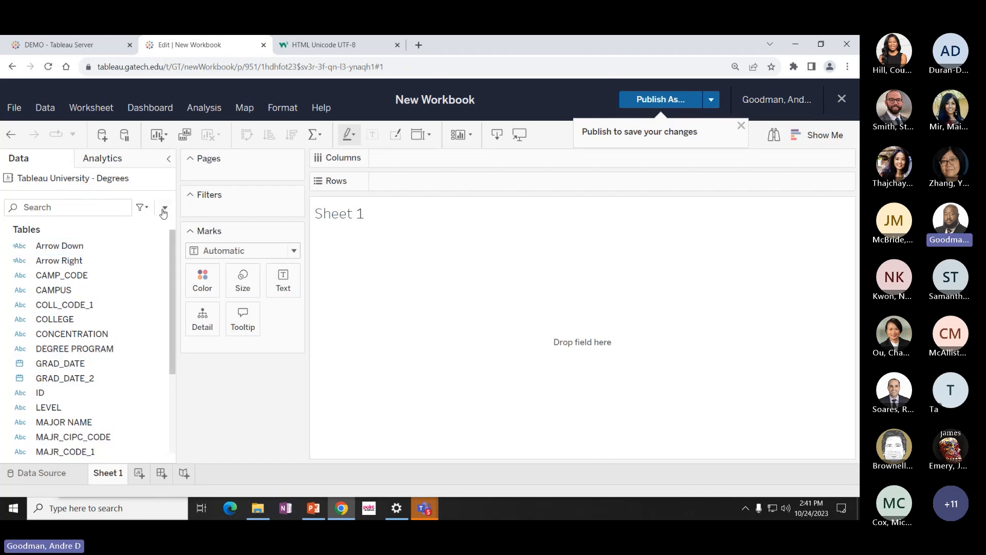
left_click(164, 208)
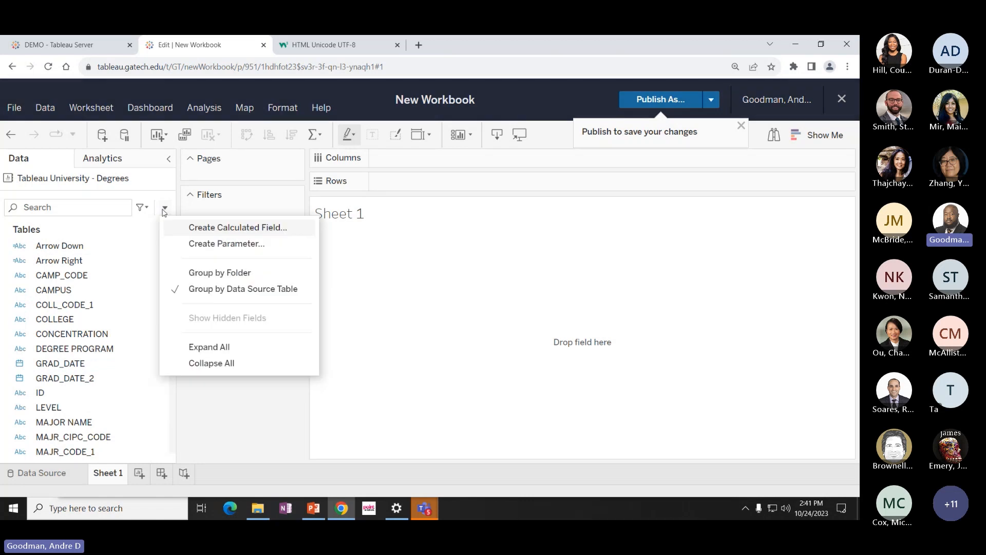
left_click(197, 230)
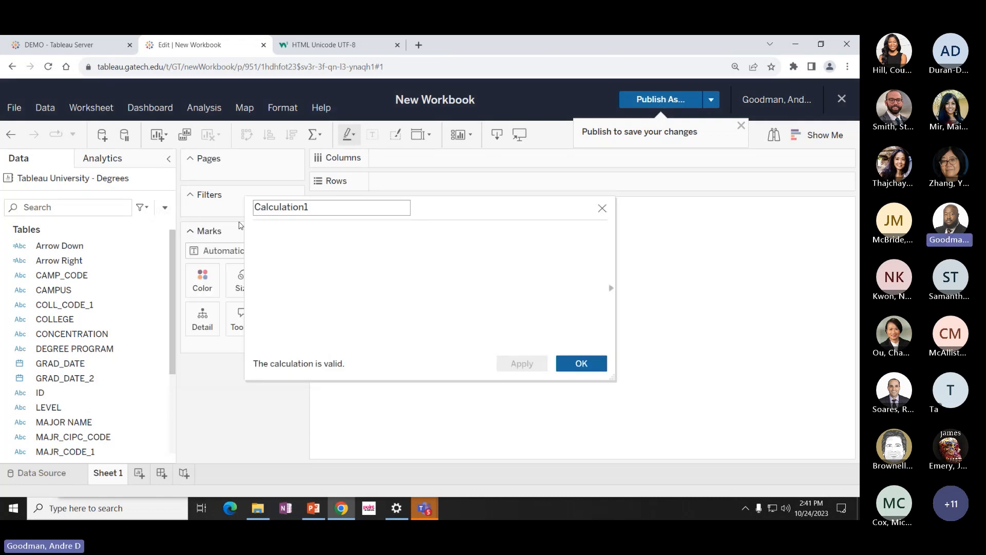
double_click(299, 208)
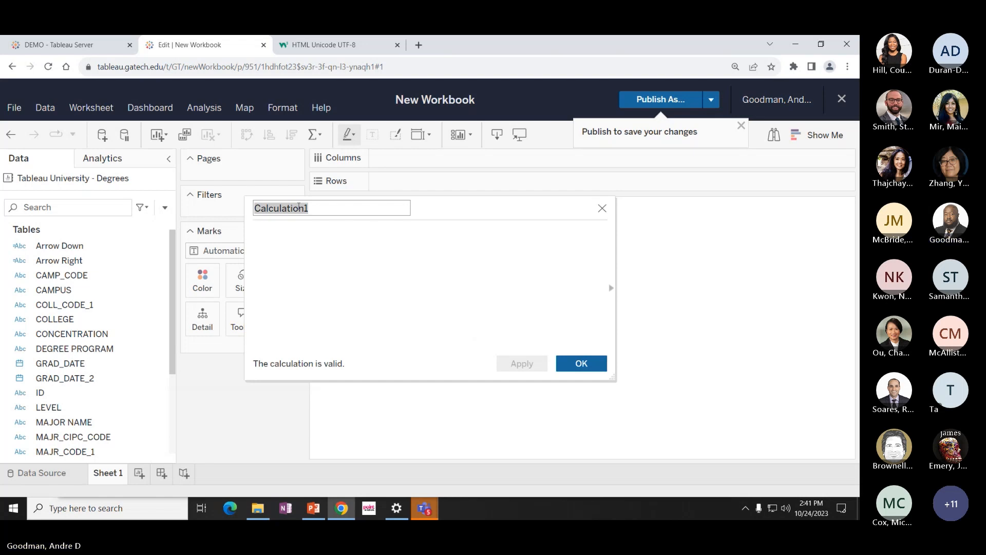
left_click(603, 208)
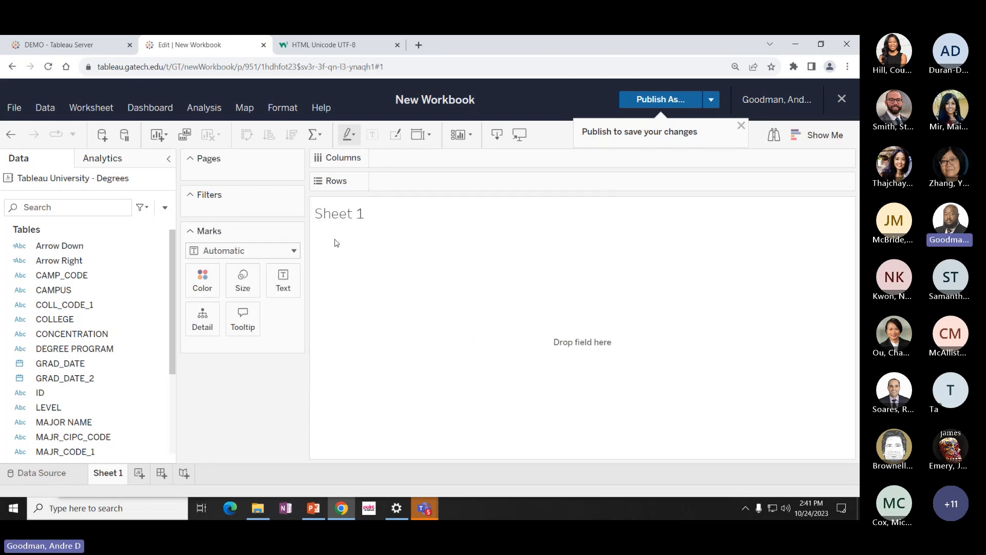
left_click(146, 274)
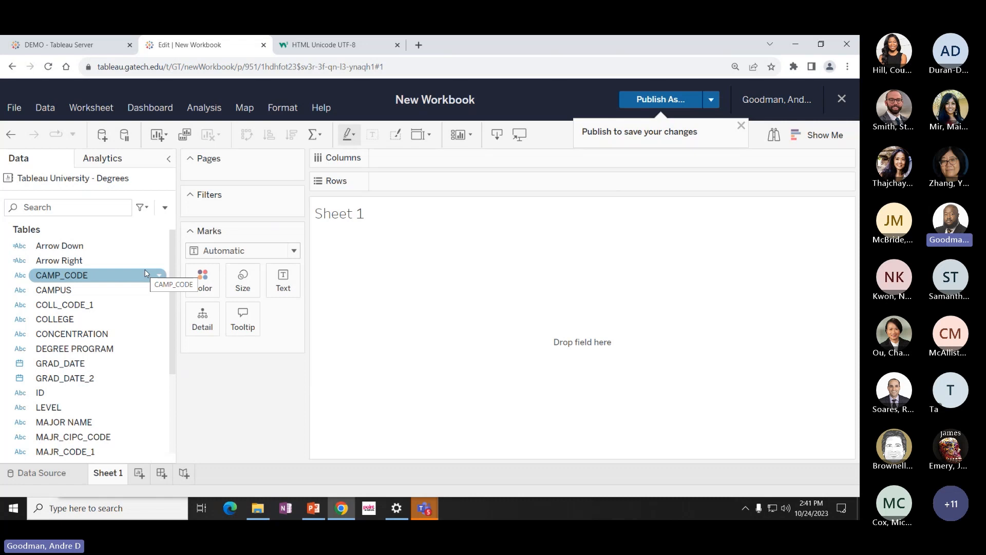
Create a set from the COLLEGE field and select the new set in the field list.
right_click(60, 324)
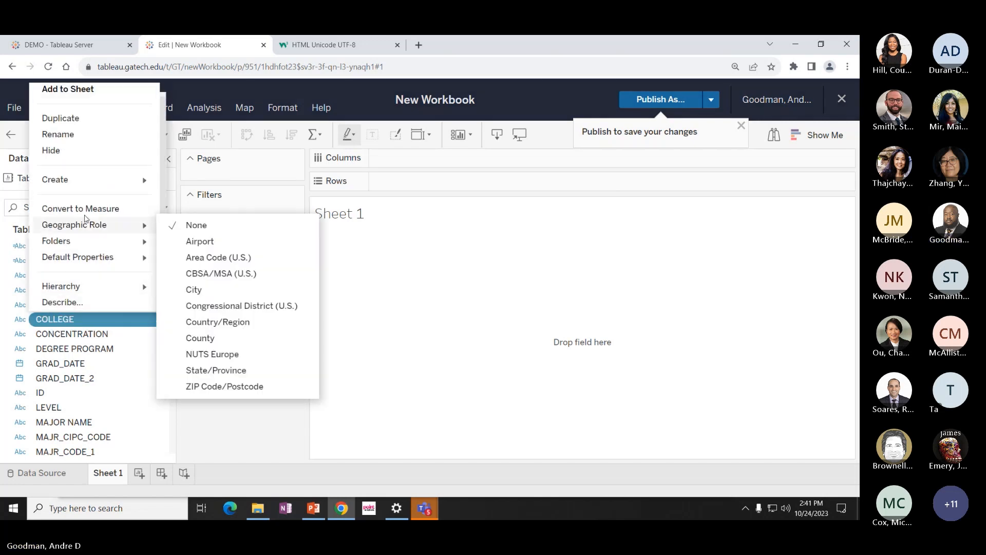
mouse_move(112, 174)
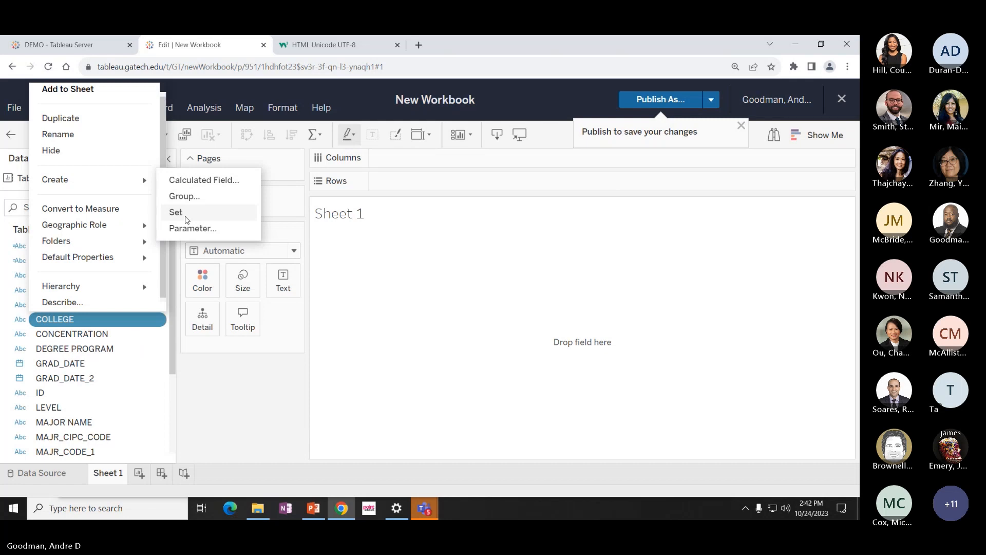
left_click(176, 212)
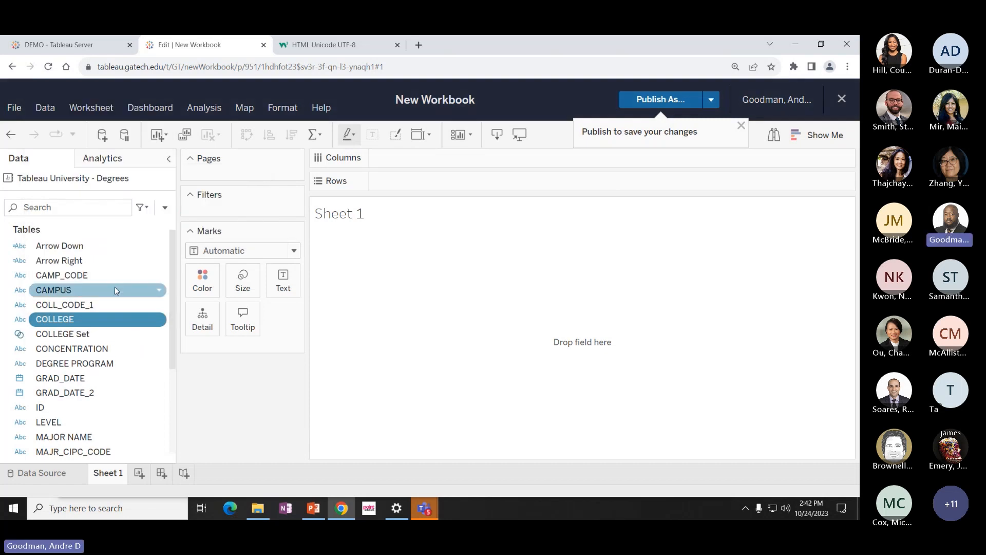
left_click(57, 339)
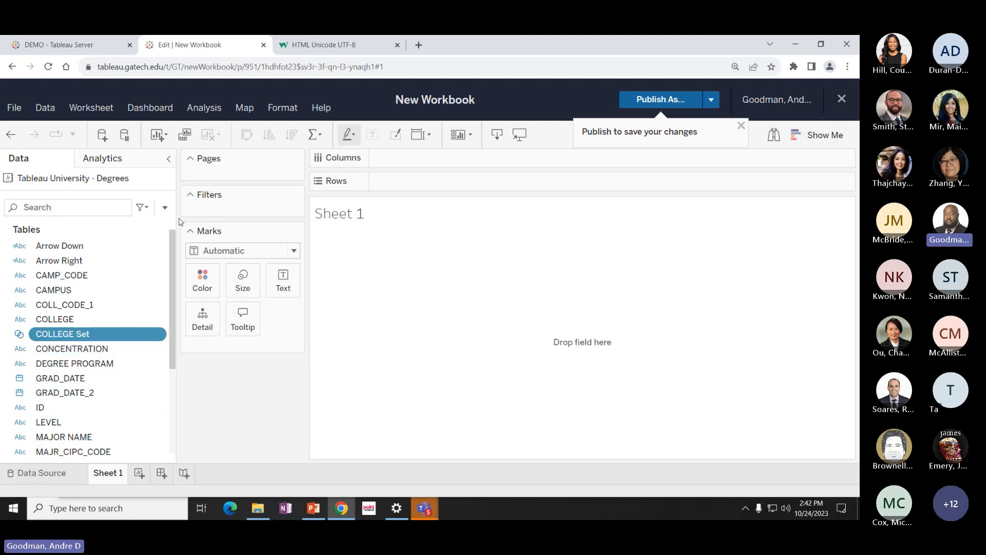
Group the fields in the Data pane by folder instead of by data source table.
left_click(165, 208)
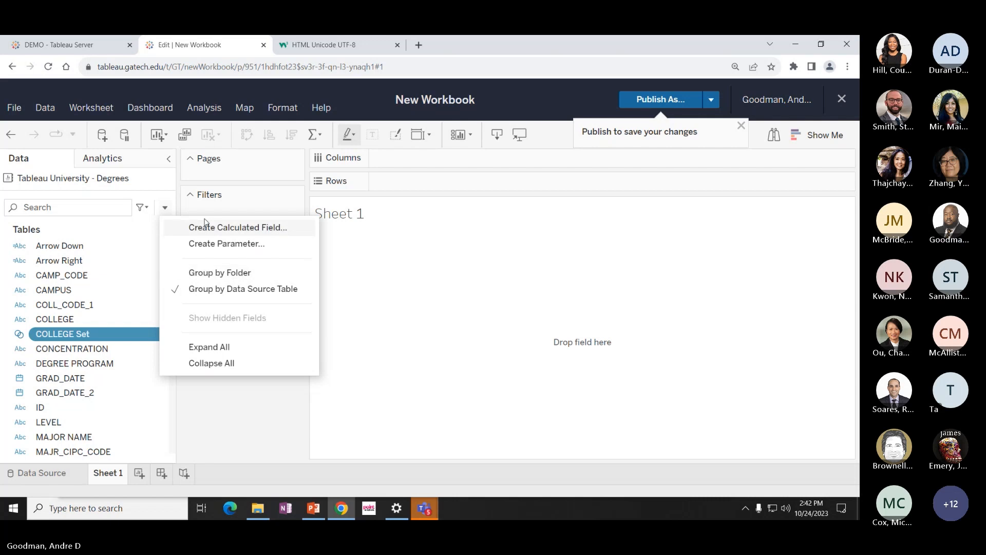
left_click(164, 211)
left_click(165, 208)
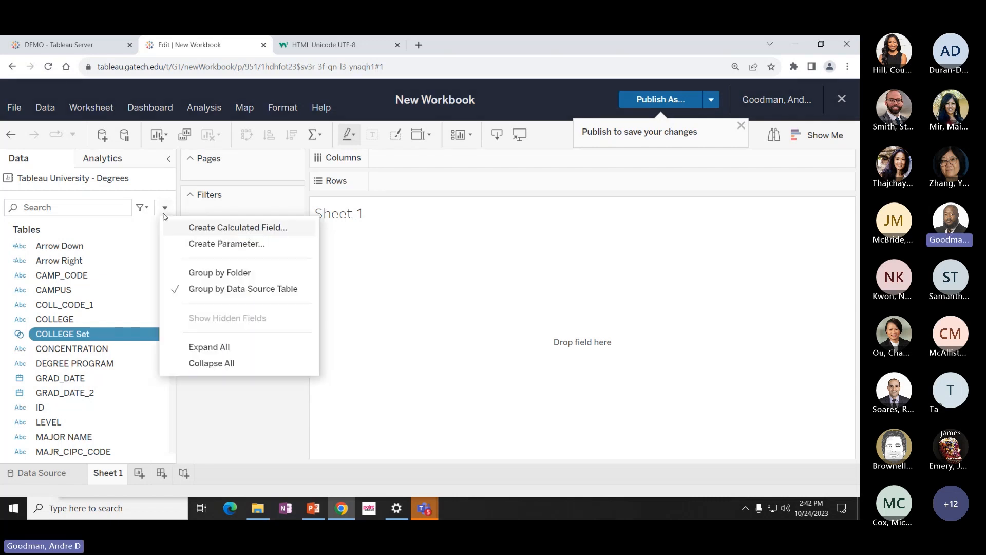
left_click(211, 273)
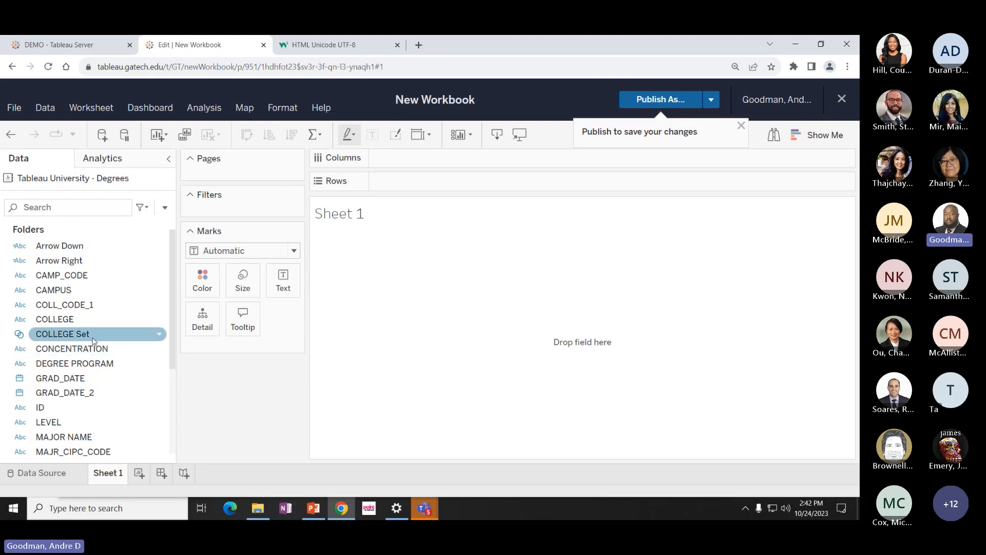
Place the COLLEGE Set in a new folder named "Custom Calculations".
right_click(69, 336)
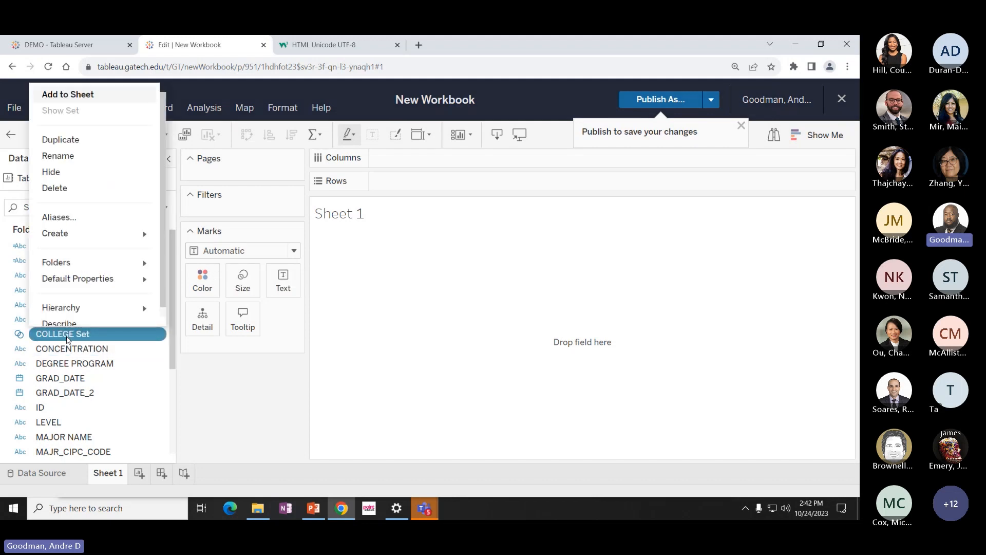
mouse_move(82, 257)
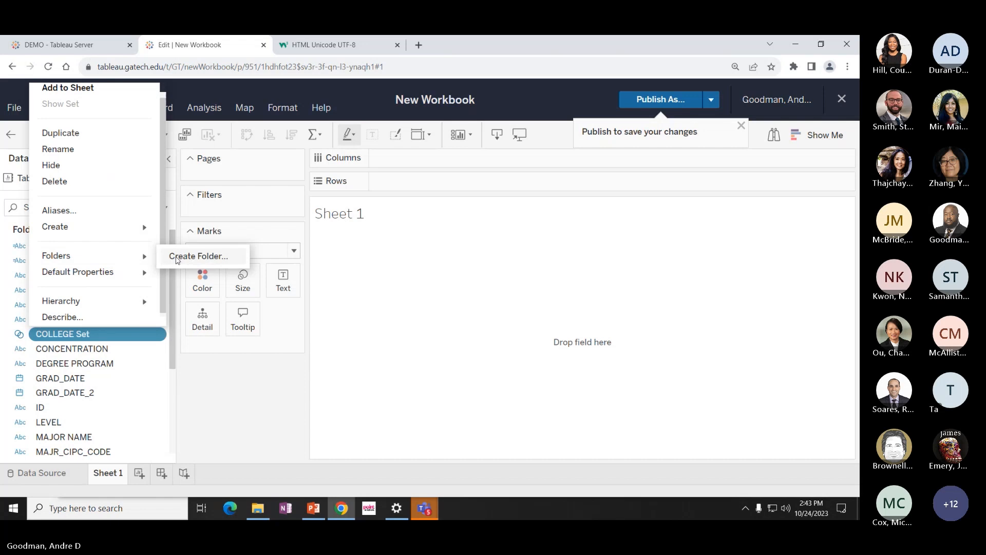
left_click(176, 260)
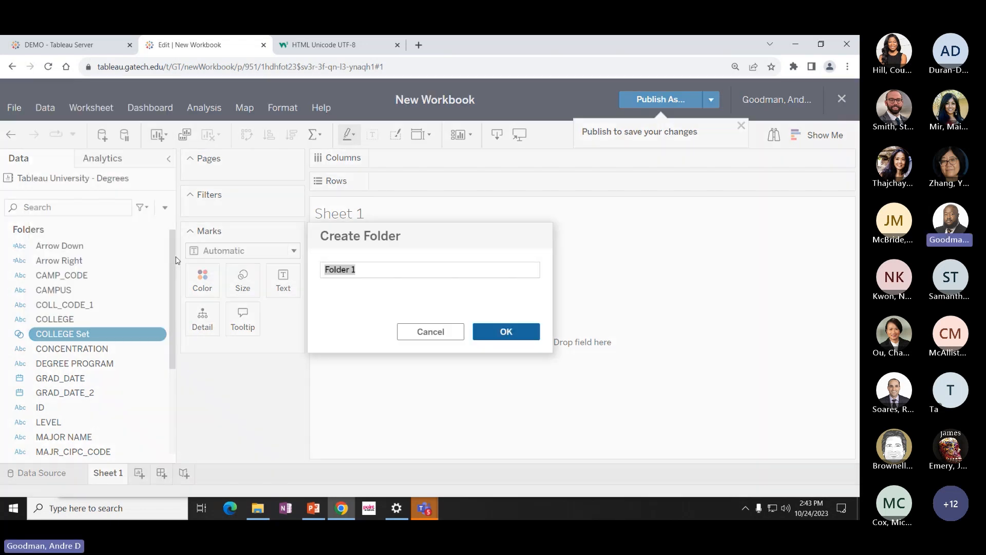
type("Cust")
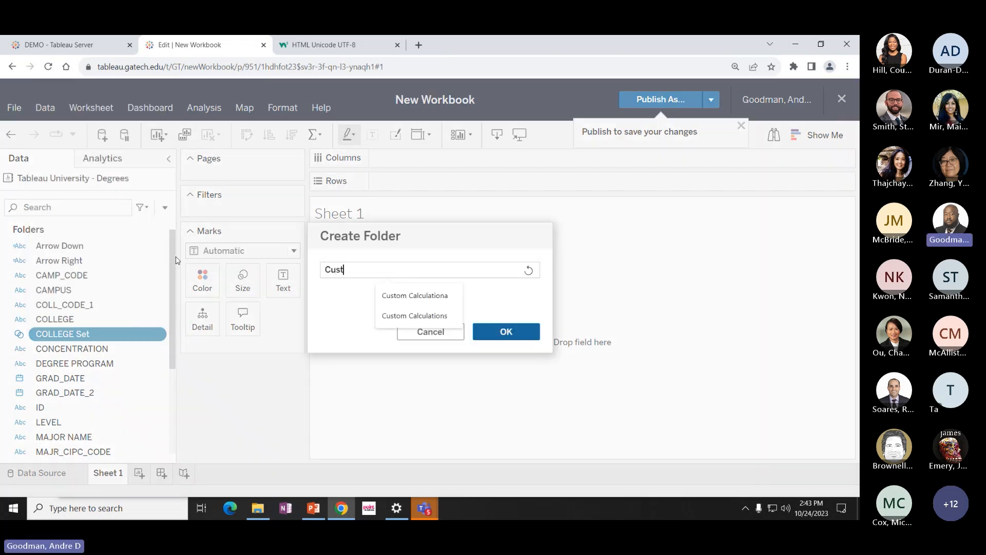
type("om Ca")
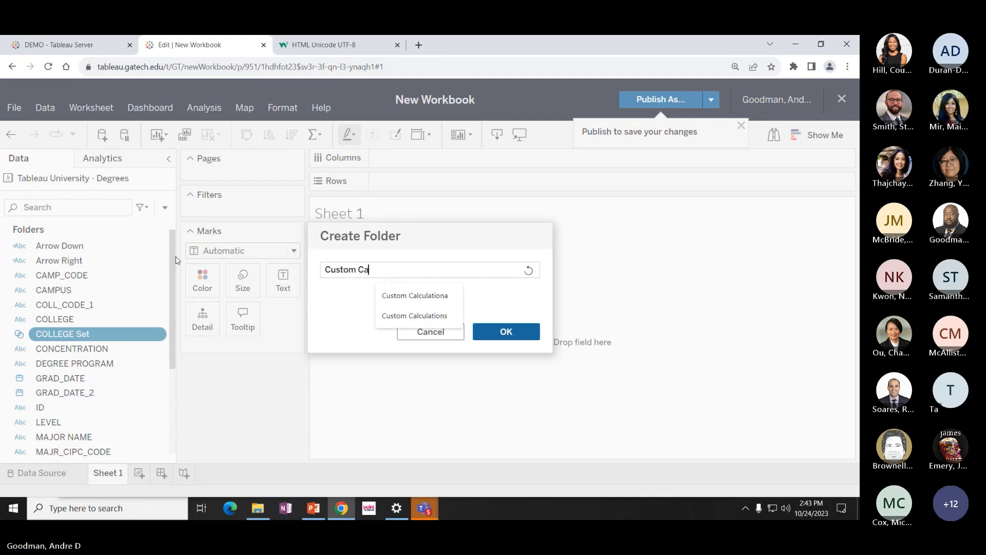
type("lculations")
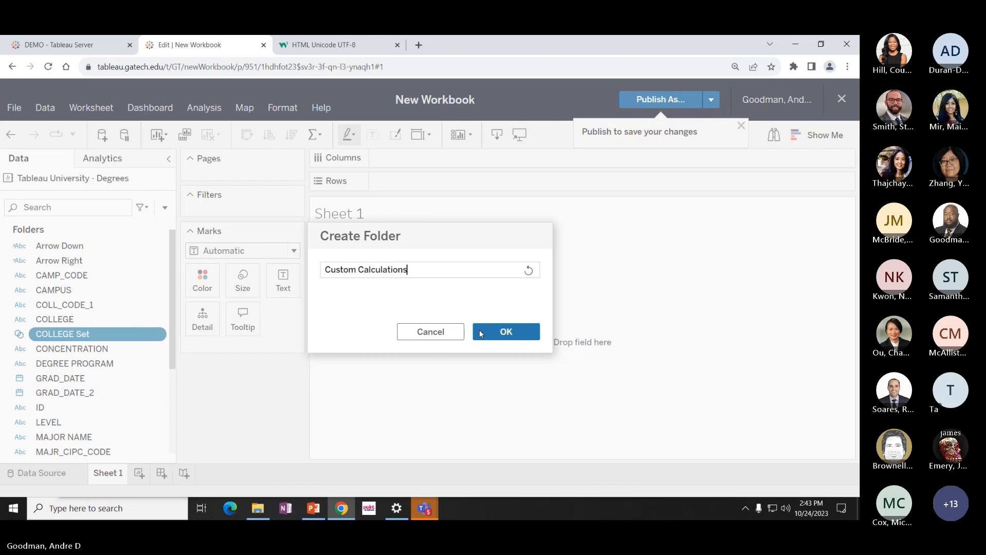
left_click(506, 332)
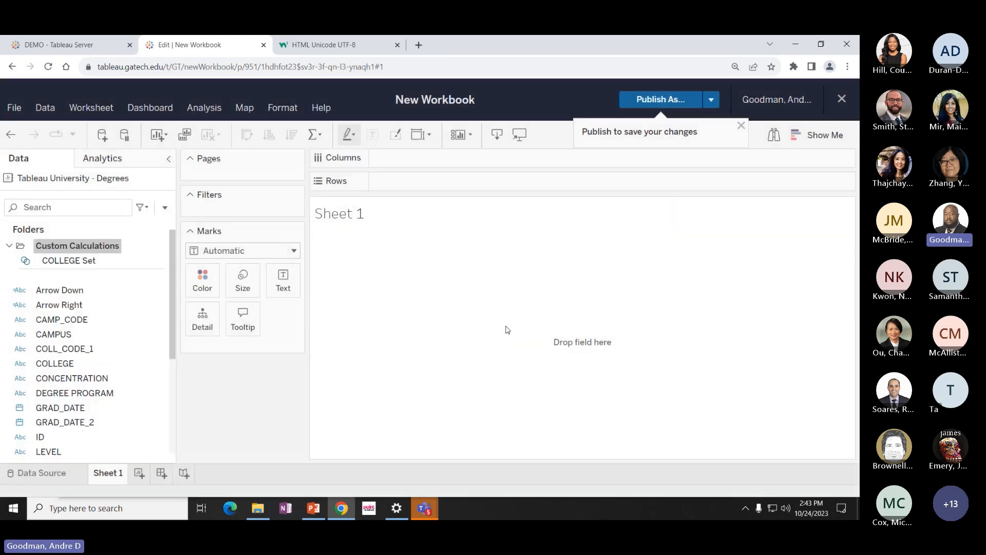
left_click(81, 369)
right_click(80, 368)
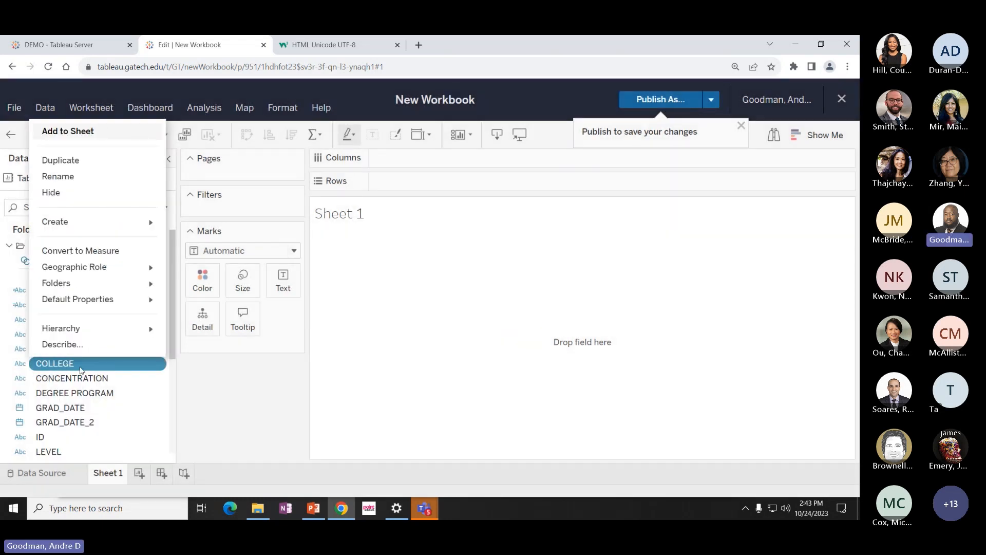
mouse_move(93, 220)
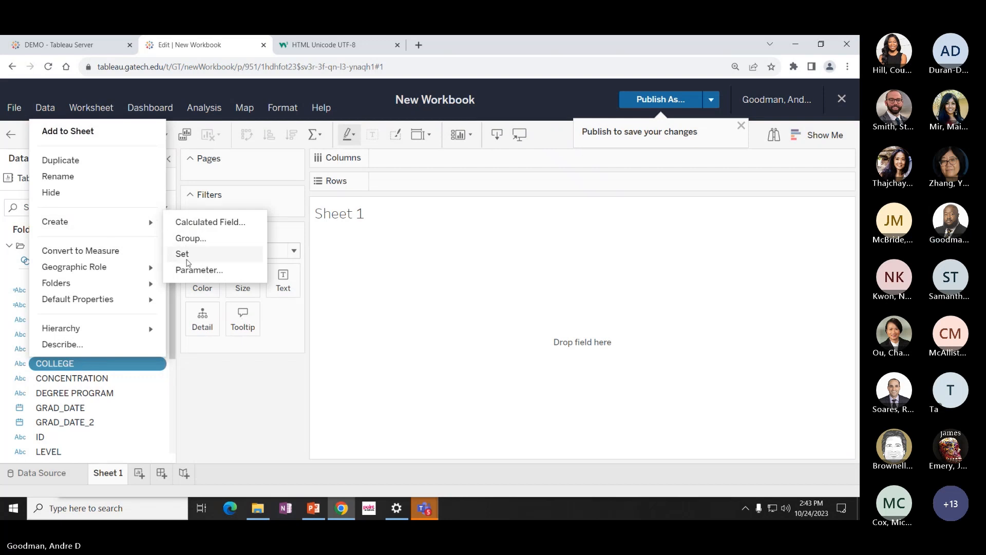
left_click(183, 254)
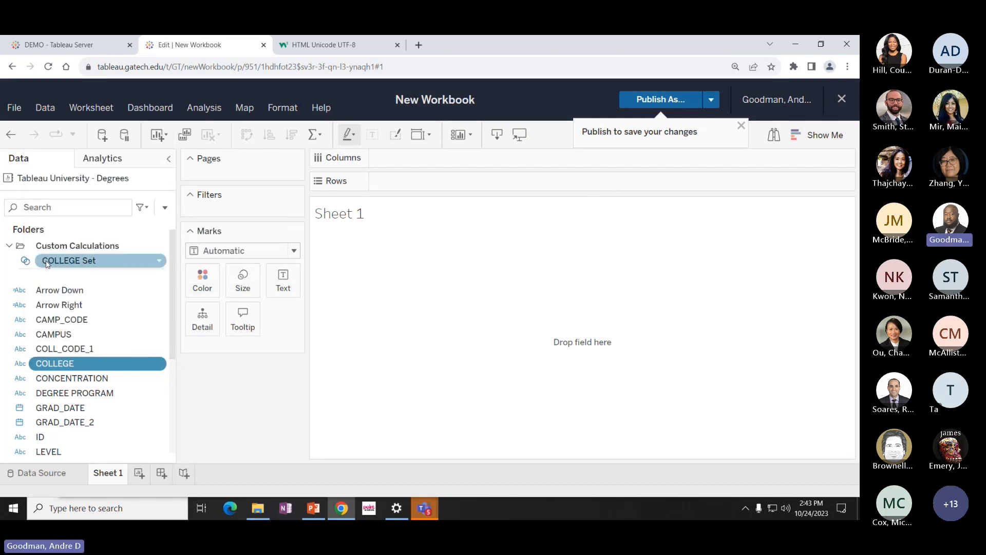
left_click(165, 207)
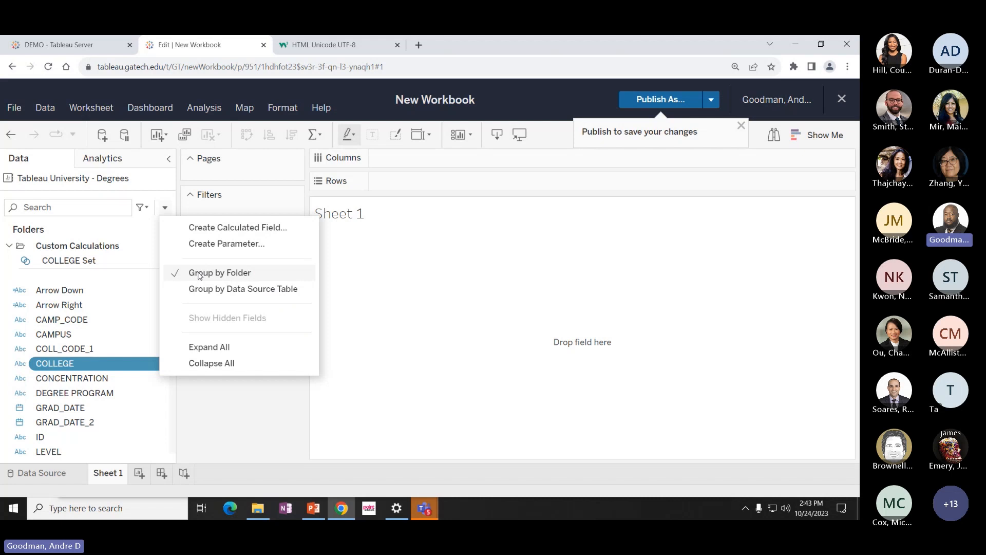
left_click(94, 263)
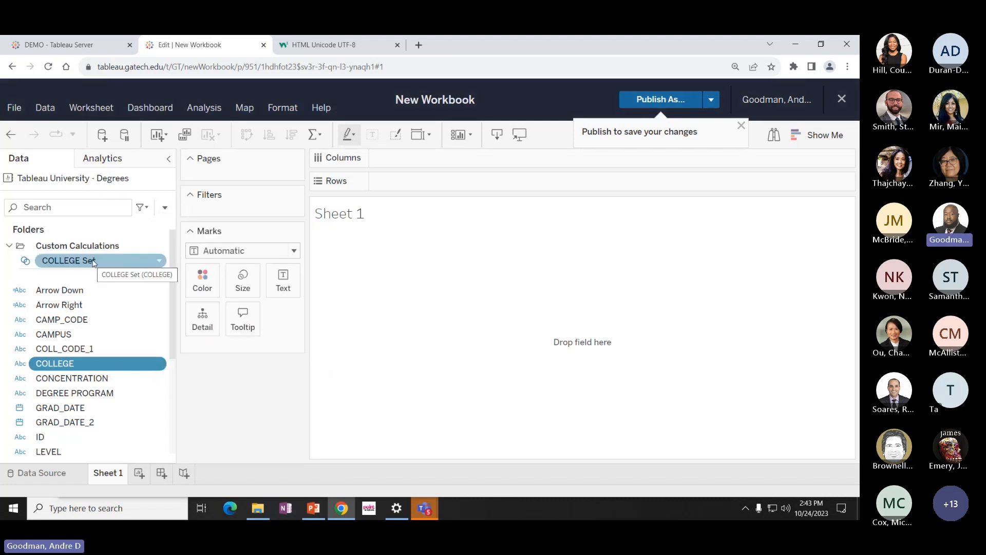
right_click(94, 262)
mouse_move(156, 443)
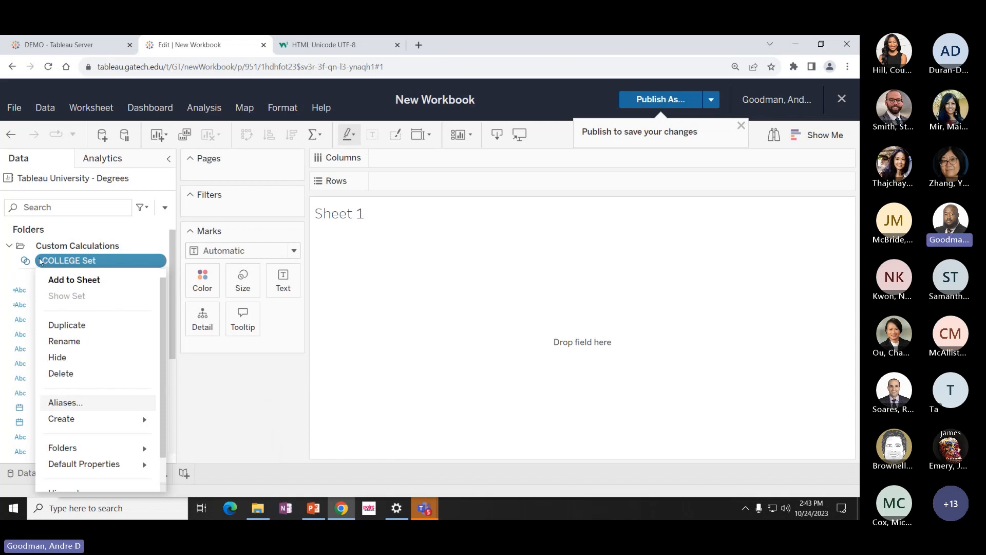
left_click(67, 262)
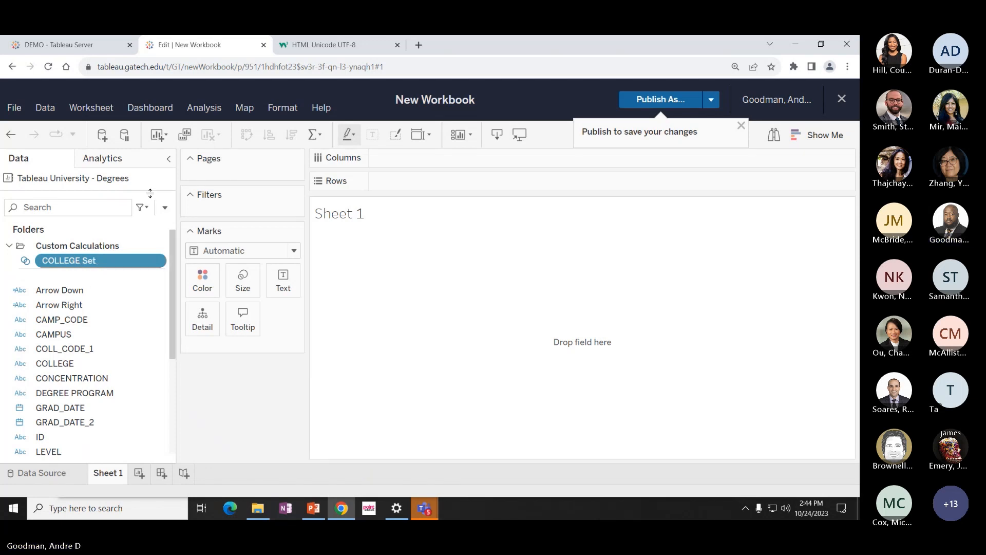
Create a calculated field and name it "College/Degree".
left_click(165, 209)
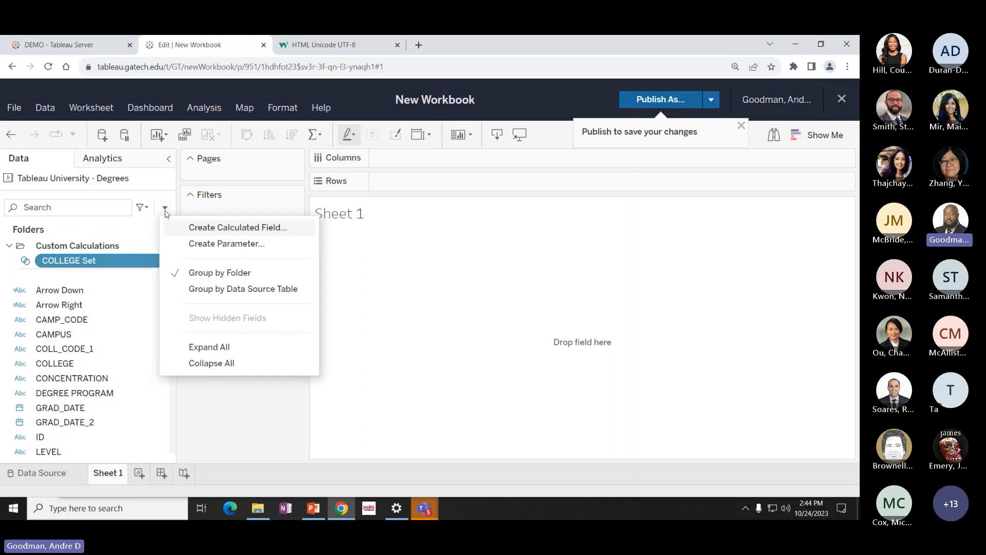
left_click(192, 228)
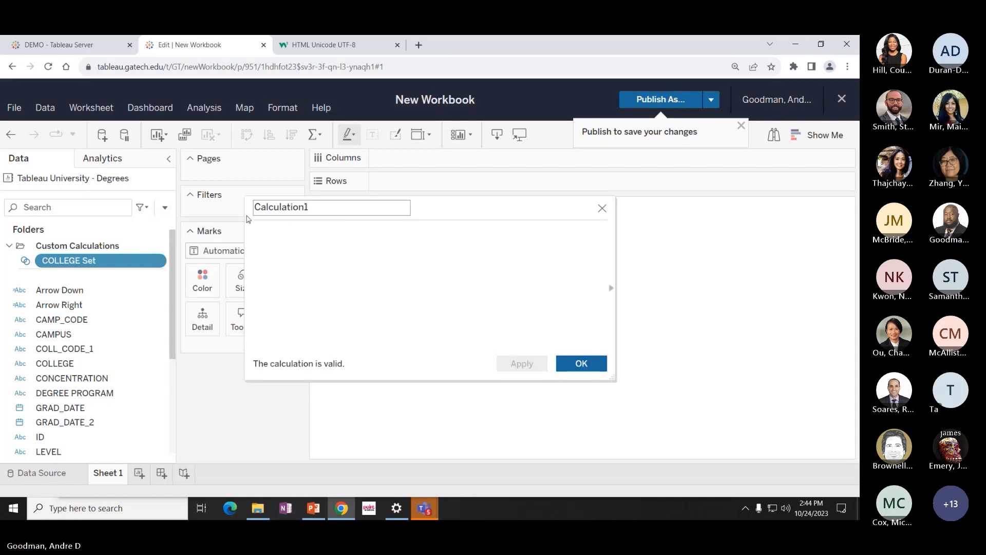
double_click(281, 208)
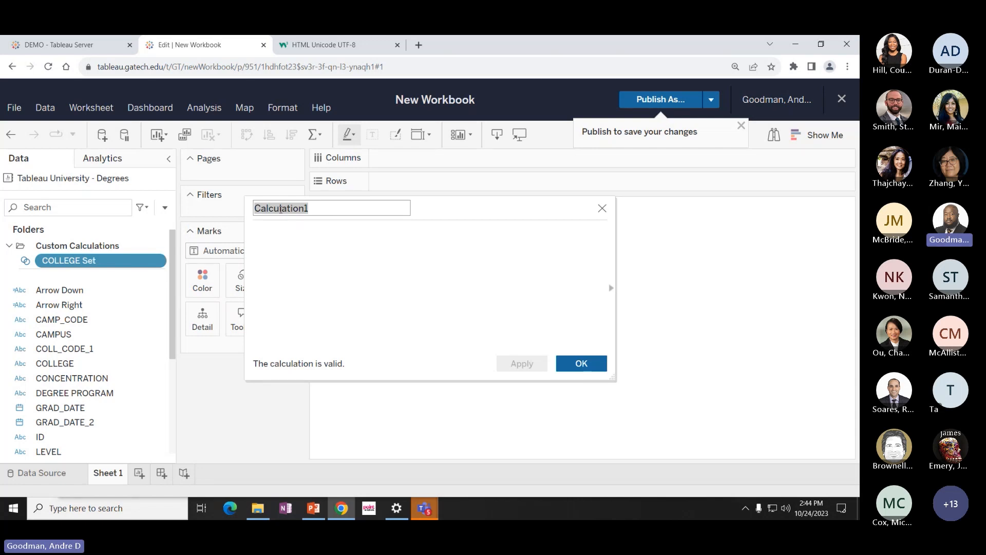
type("Coll")
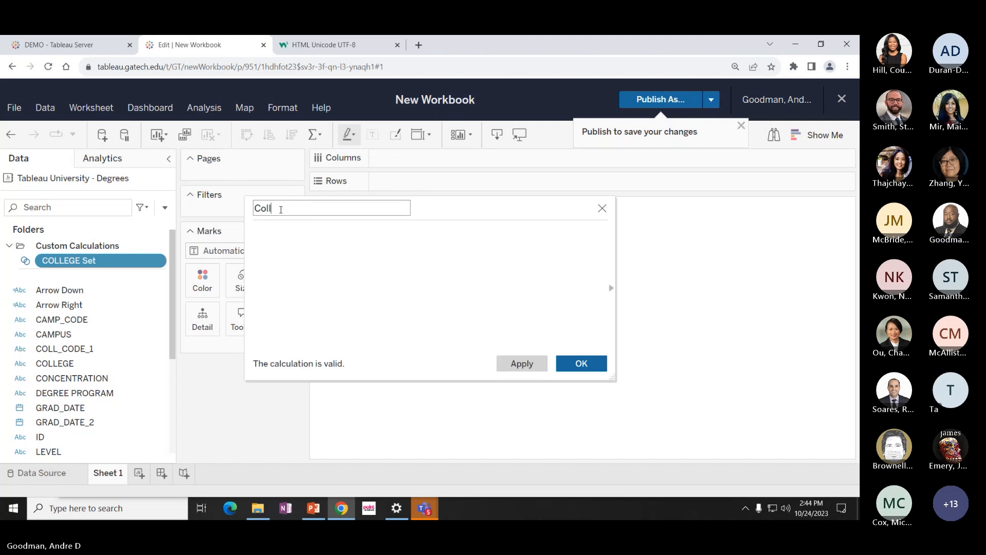
type("ege/De")
type("gree")
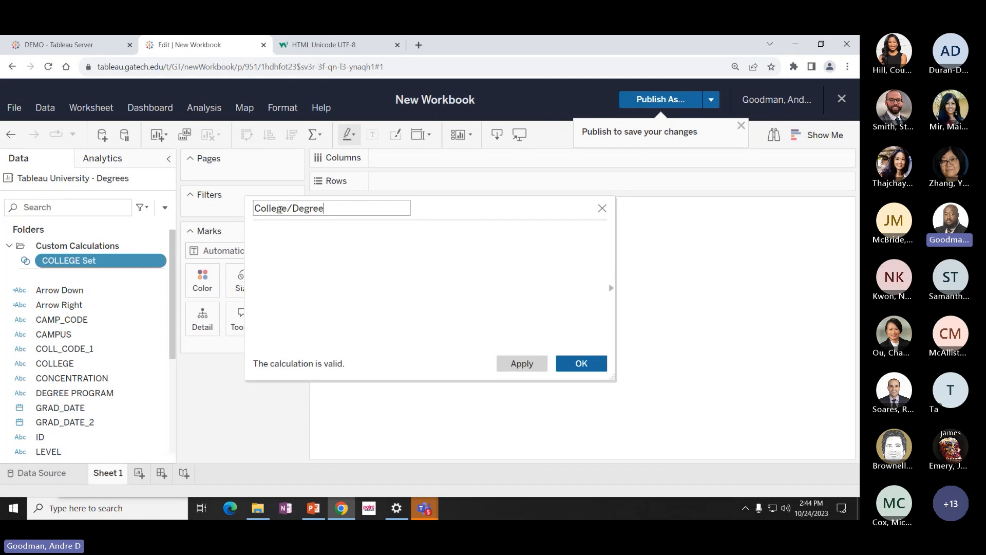
Begin the College/Degree formula with "if not [COLLEGE Set] then [COLLEGE]".
left_click(266, 238)
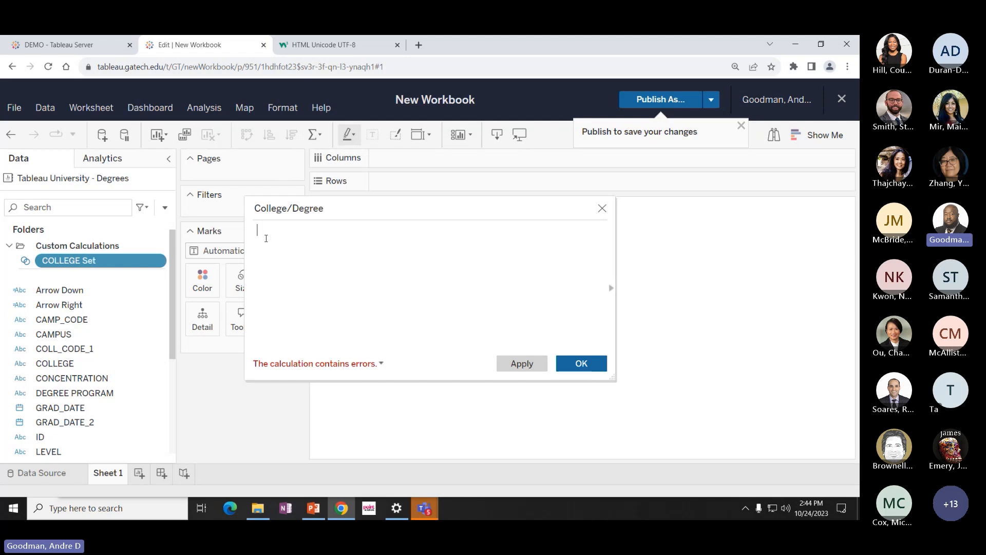
type("if")
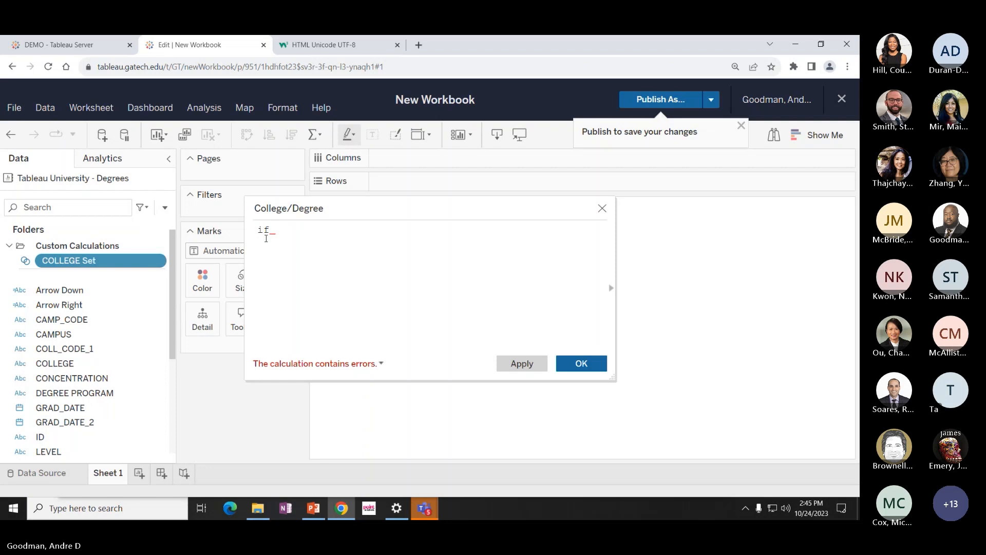
type("not coll")
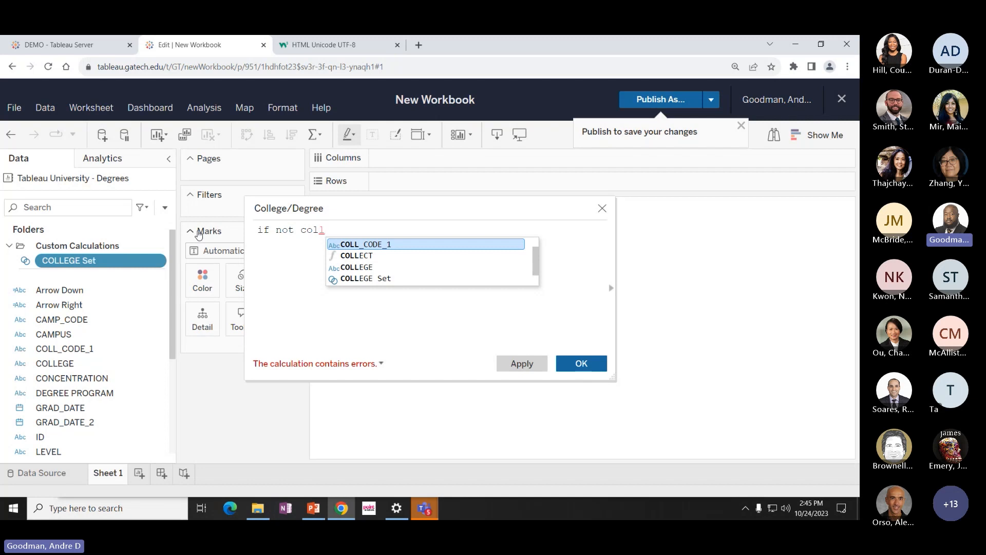
left_click(359, 279)
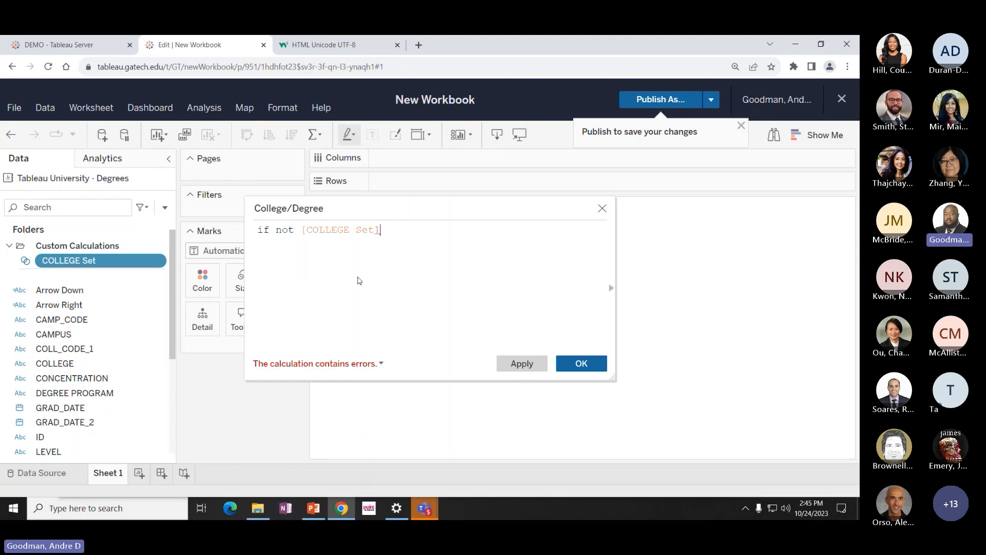
type("th")
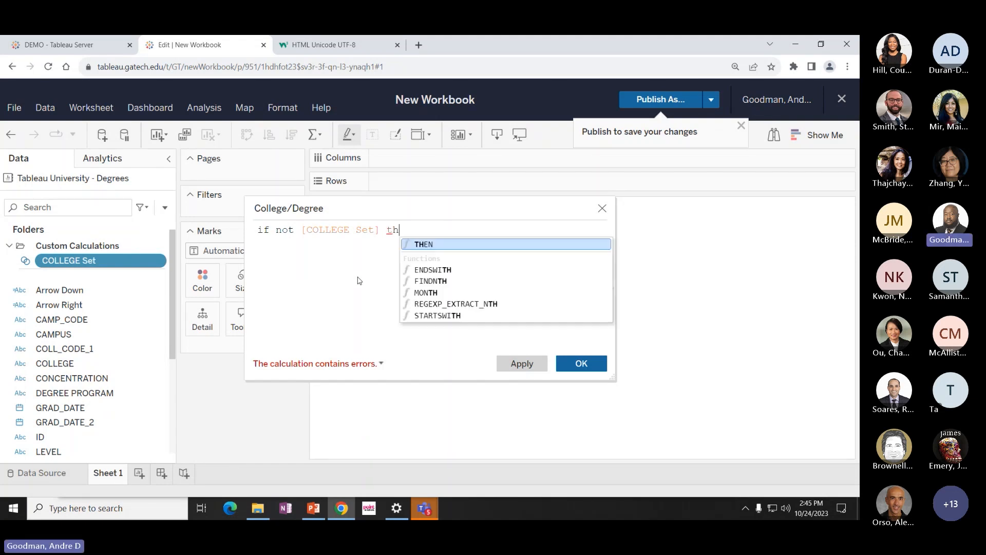
type("en ")
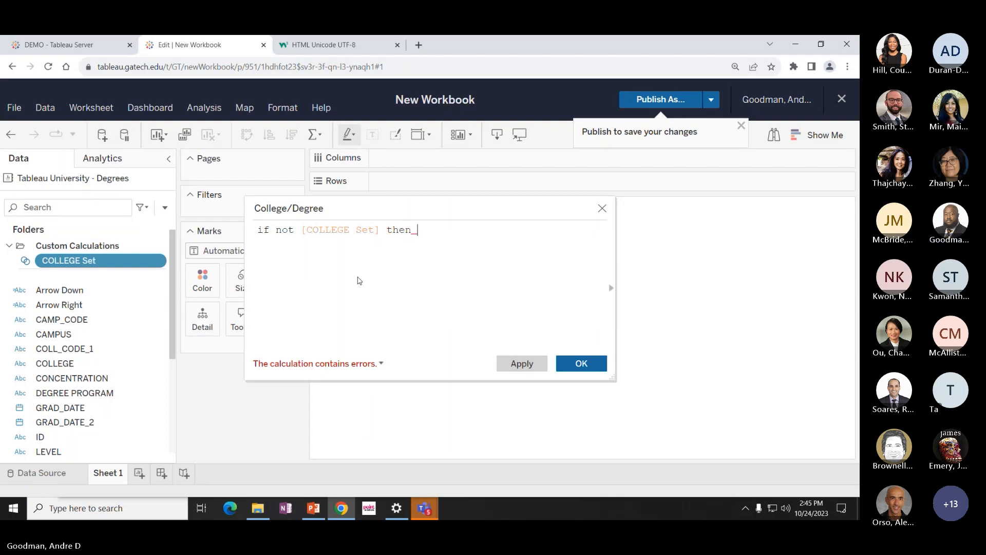
type("coll")
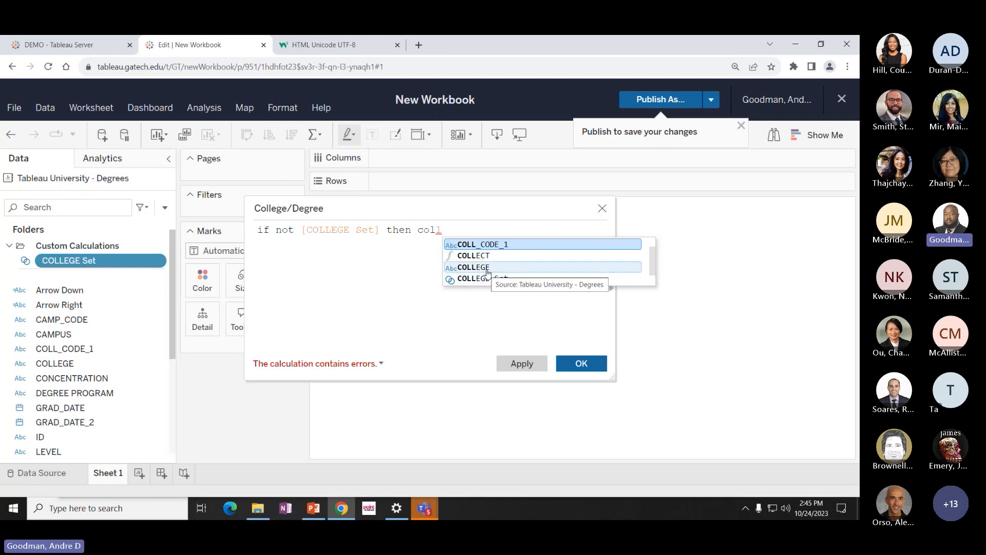
left_click(487, 268)
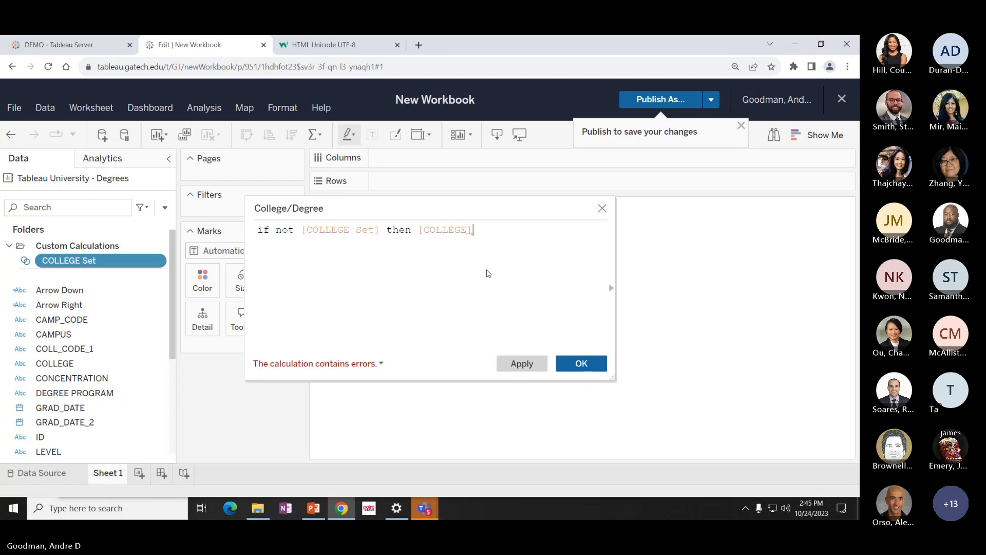
Complete the College/Degree formula with "else [DEGREE PROGRAM] END", widen the calculation editor, and save the field.
type("else")
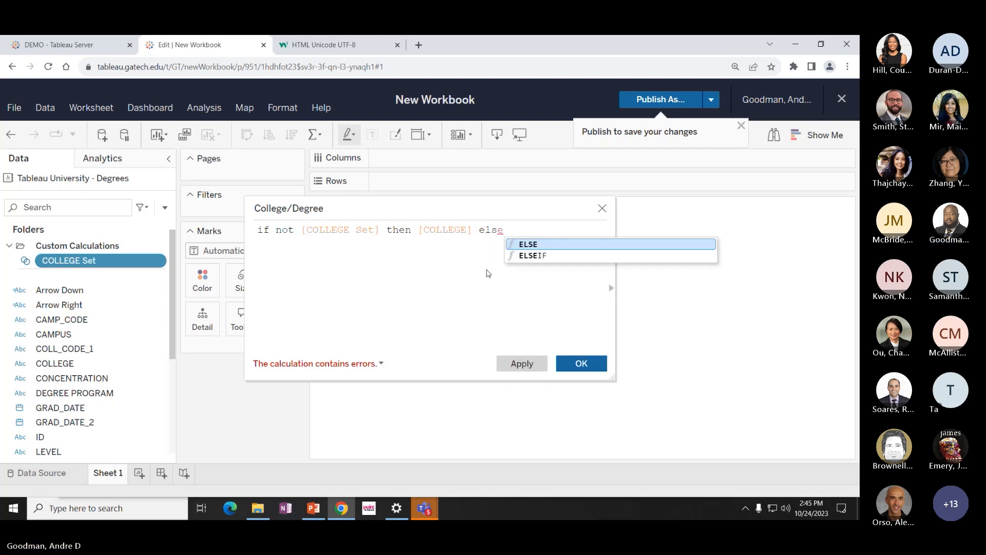
type(" deg")
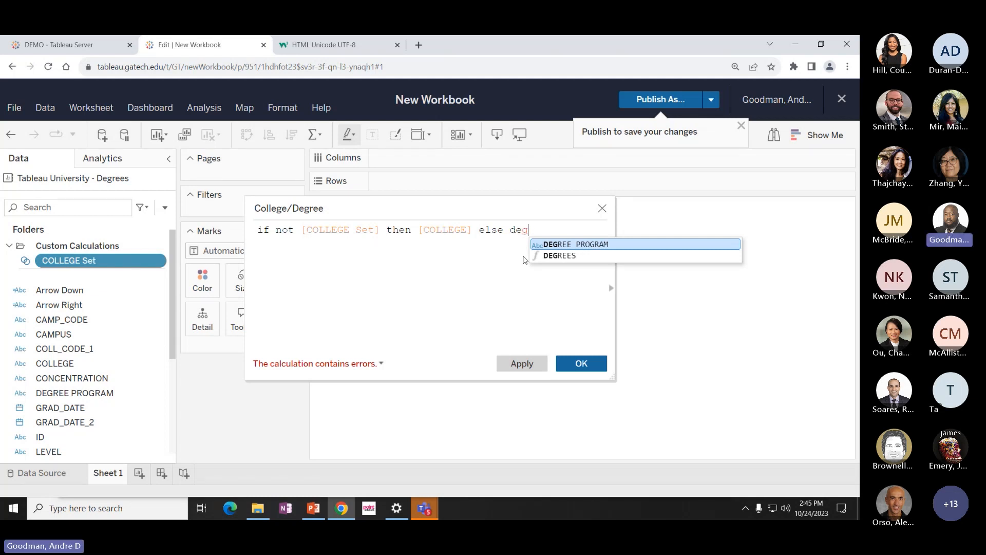
left_click(575, 248)
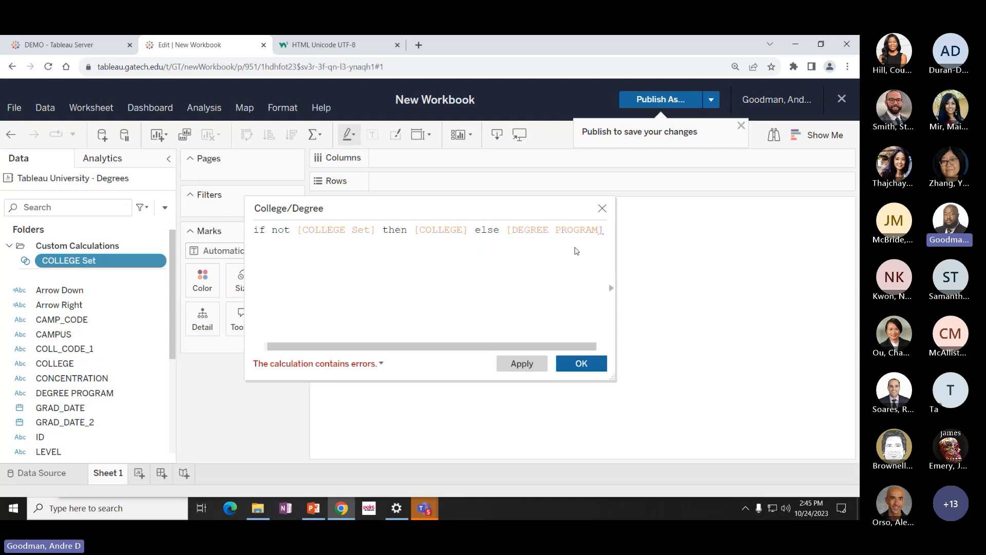
type("E")
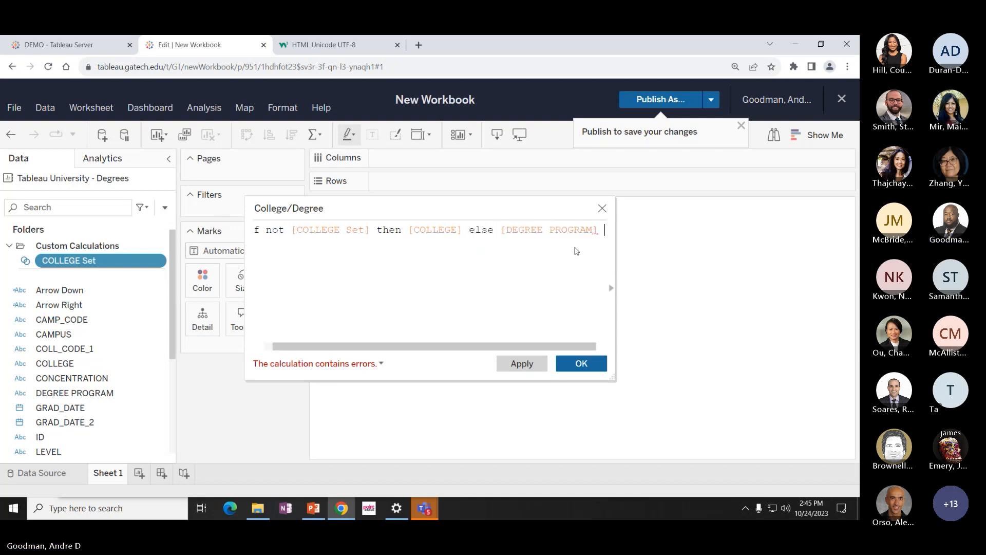
type("ND")
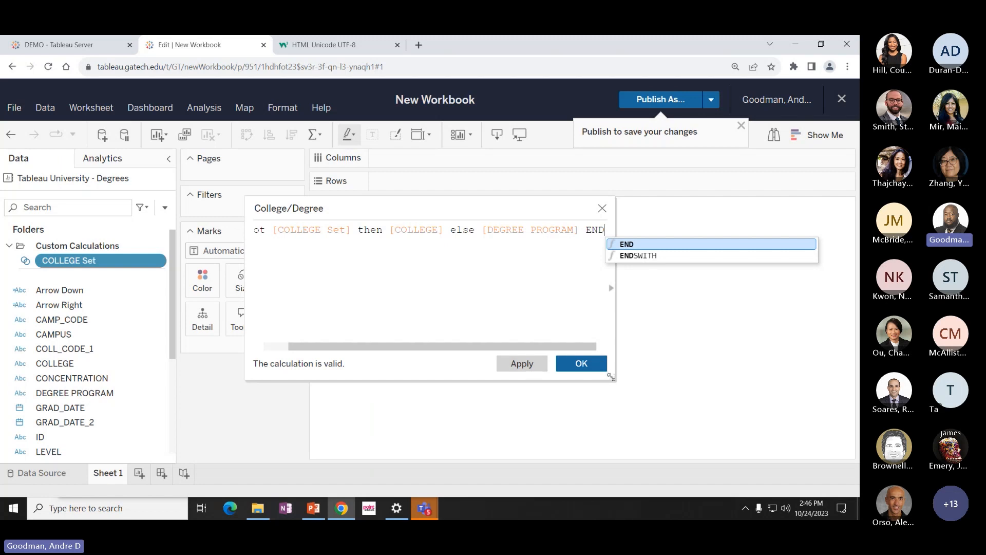
left_click_drag(611, 378, 683, 374)
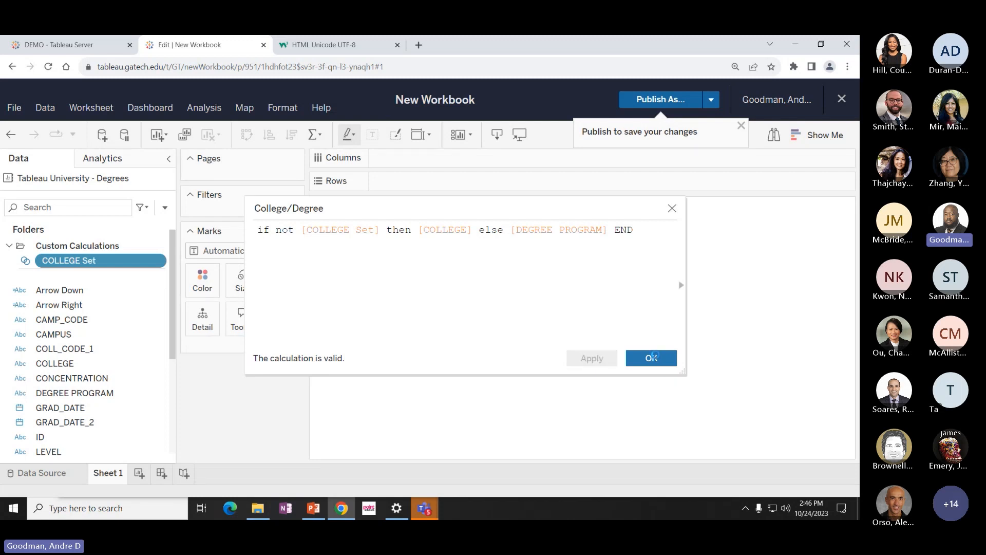
left_click(653, 358)
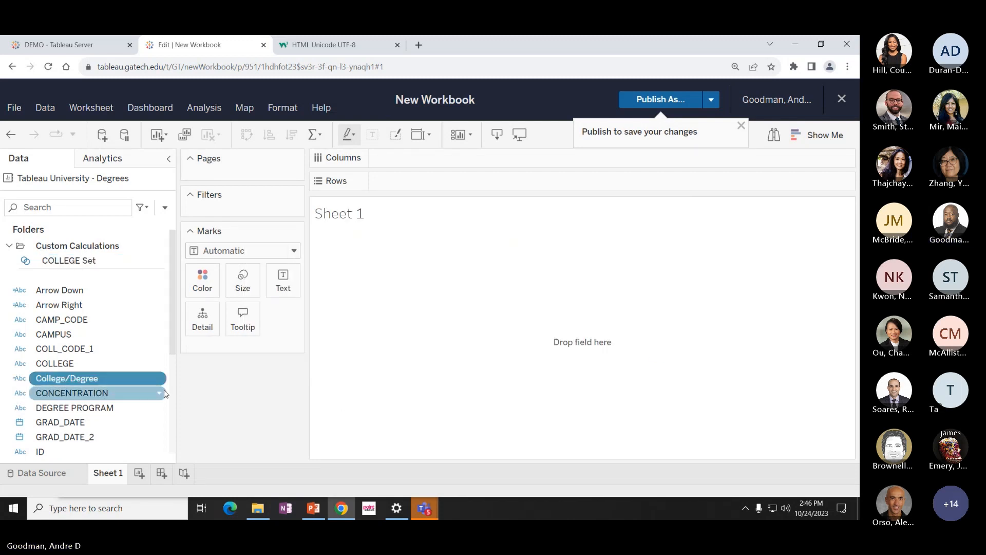
Add the College/Degree calculated field to the Custom Calculations folder.
right_click(149, 379)
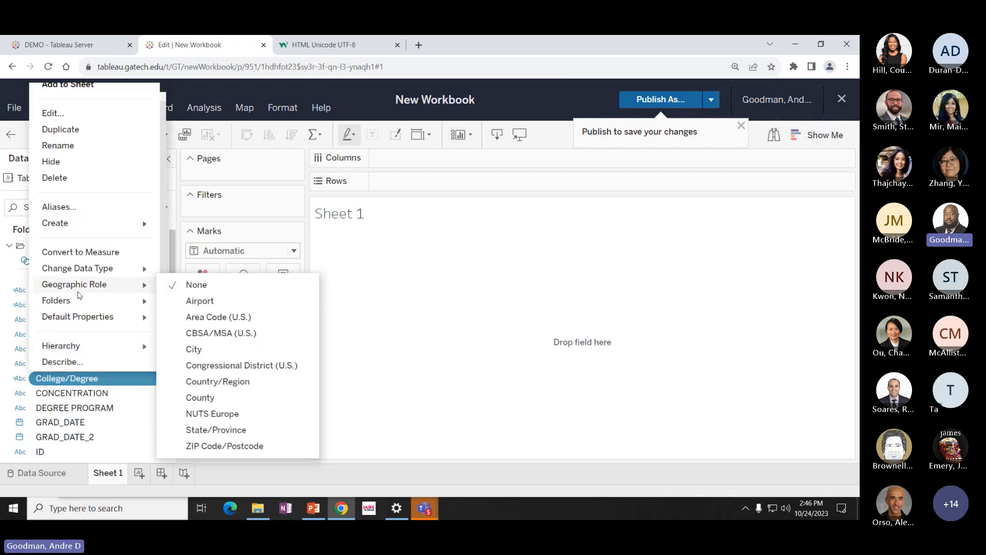
mouse_move(77, 284)
mouse_move(125, 303)
mouse_move(213, 302)
left_click(296, 304)
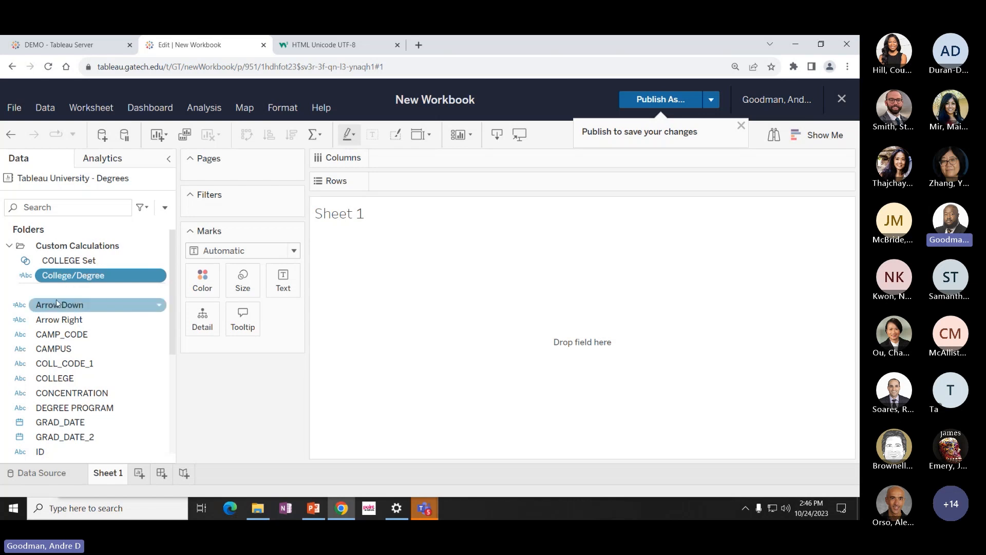
Create another calculated field and name it "Drill Down".
left_click(164, 208)
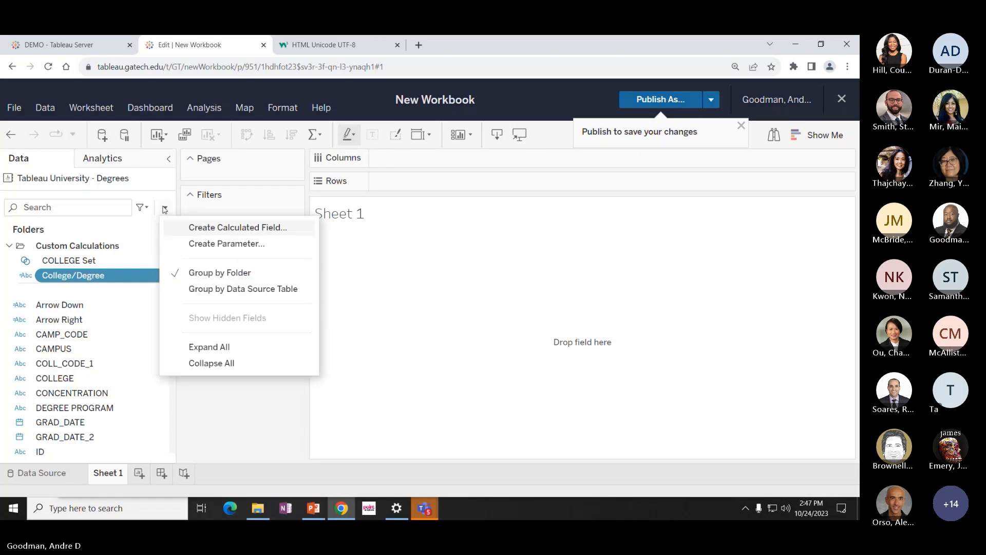
left_click(180, 229)
double_click(269, 210)
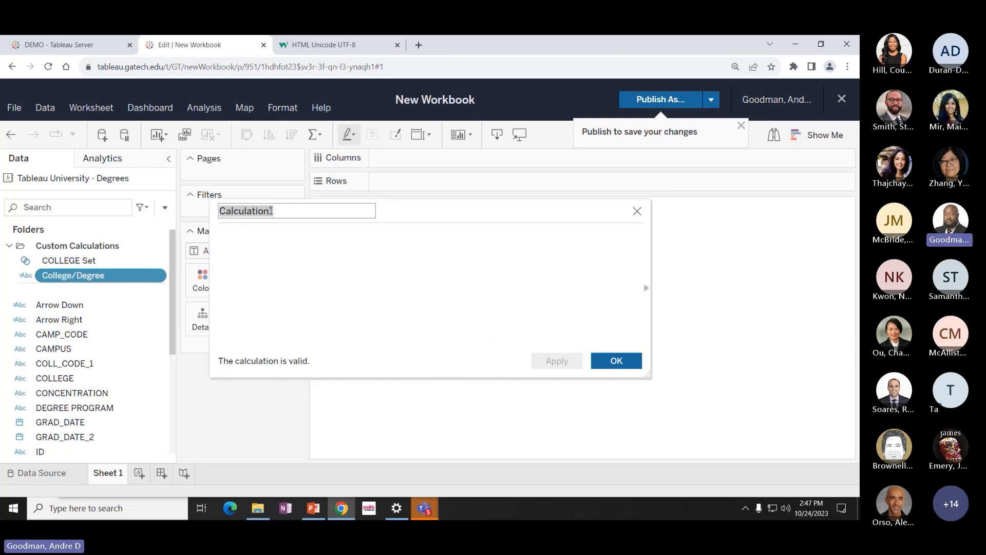
type("Drill Down")
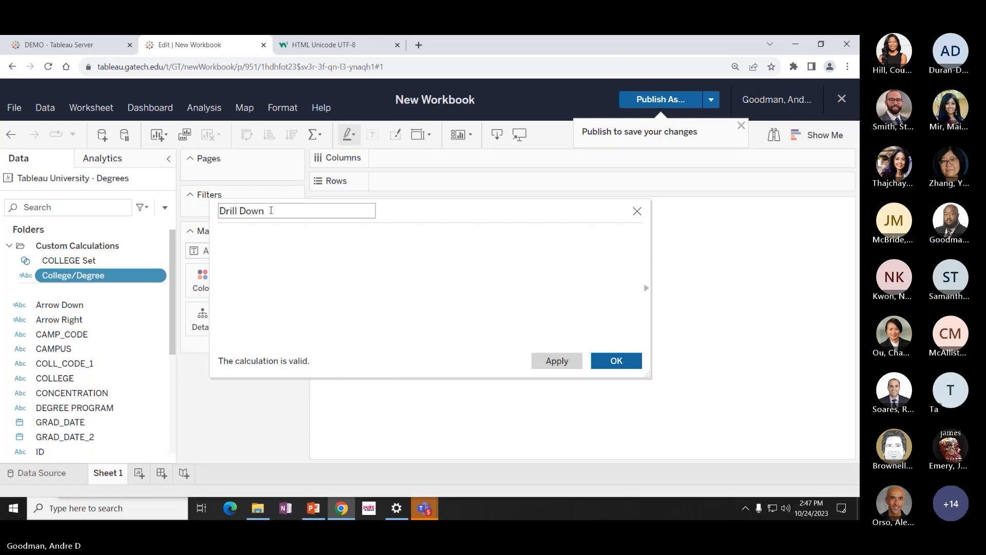
Enter the Drill Down formula "if not [COLLEGE Set] then [Arrow Right] else [Arrow Down] end".
left_click(271, 266)
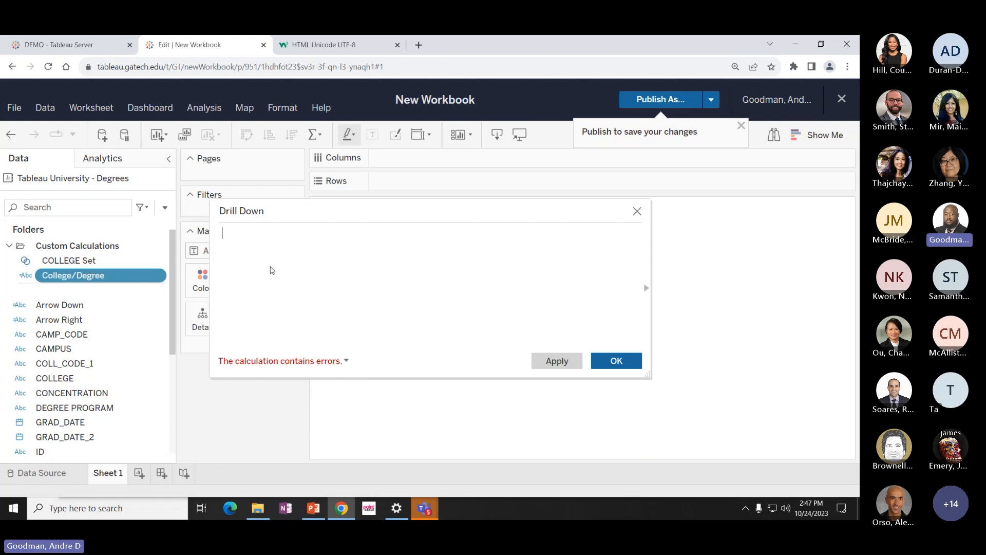
type("if not coll")
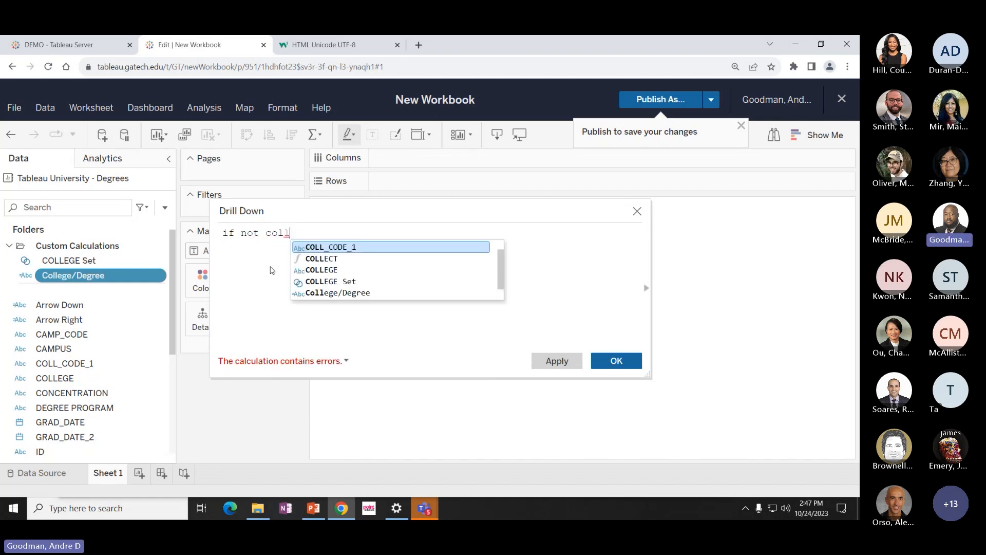
left_click(362, 283)
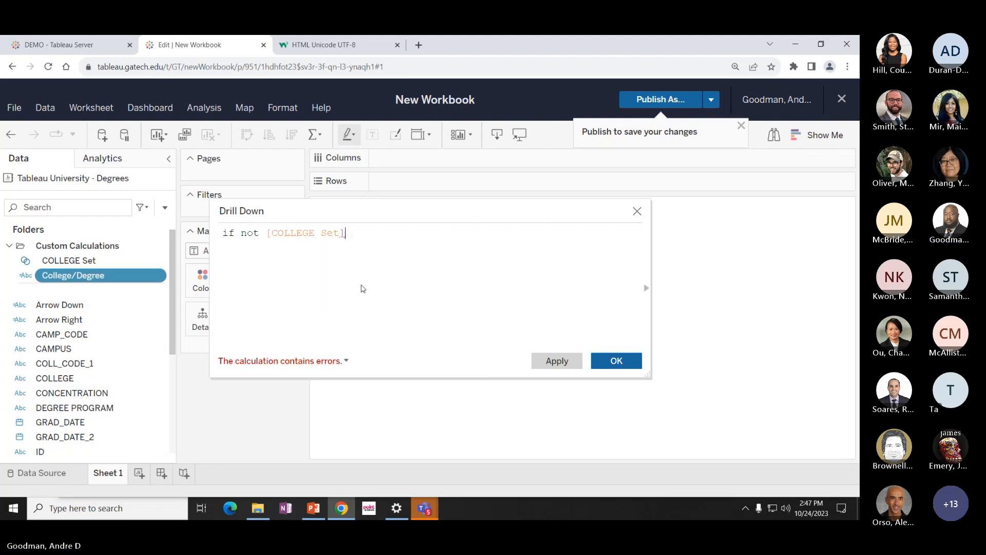
type("the")
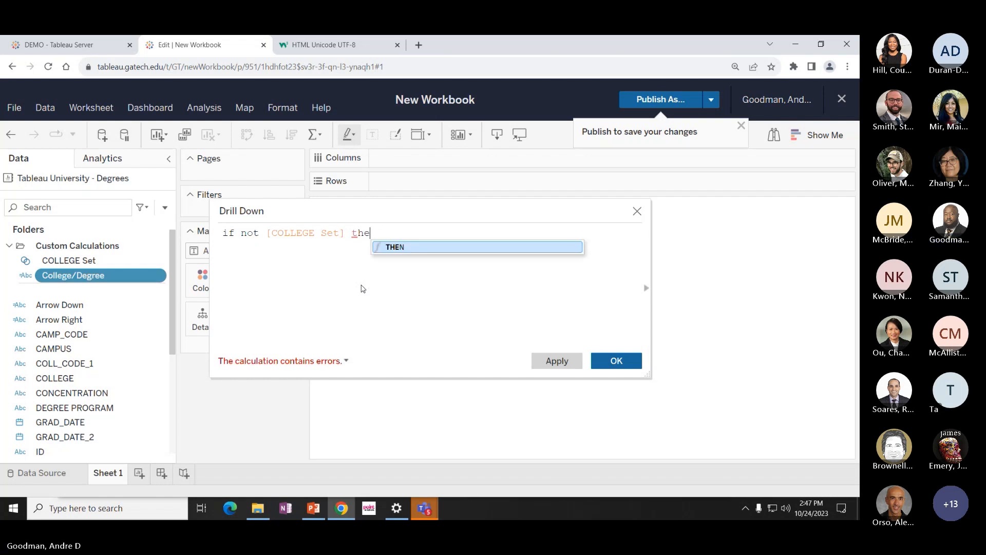
type("n")
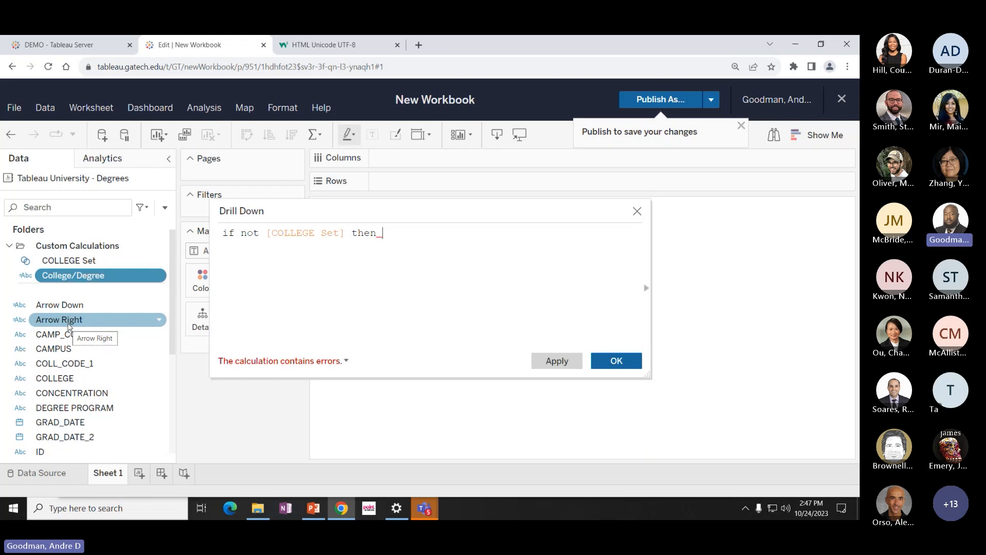
type("arr")
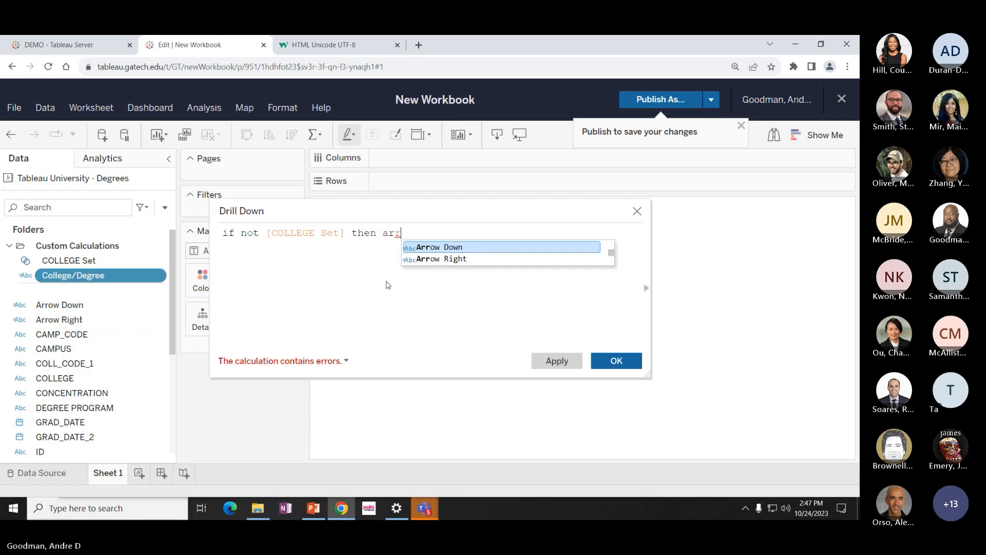
left_click(432, 261)
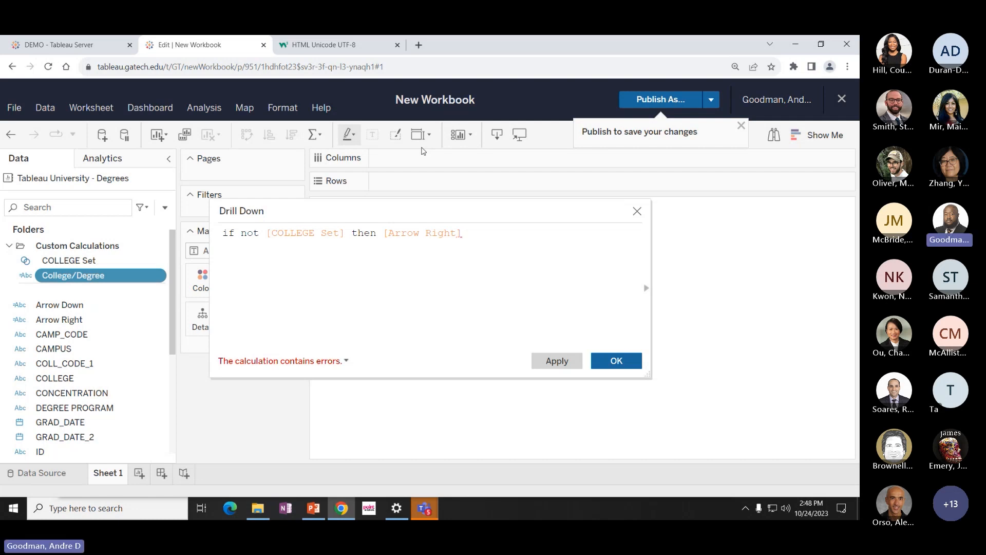
type("else arr")
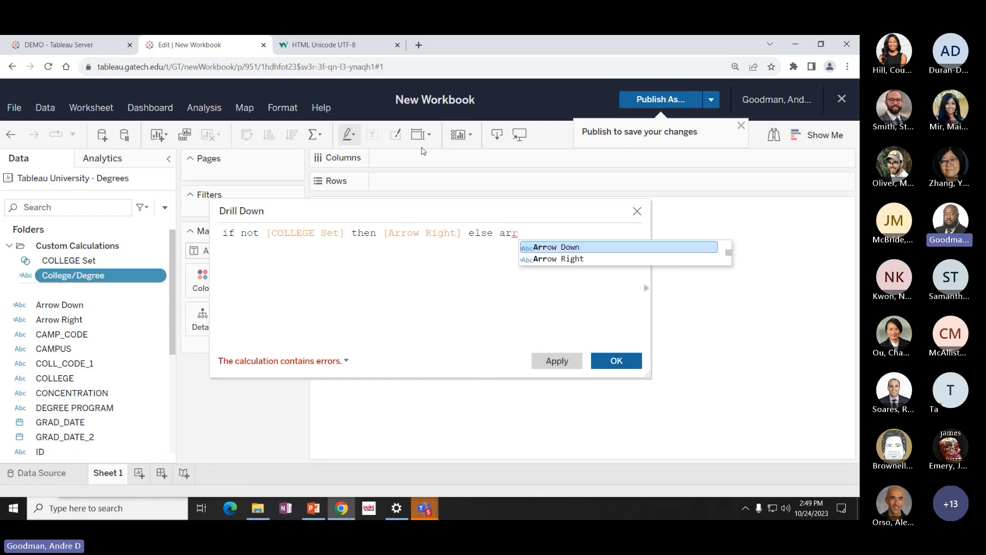
left_click(545, 247)
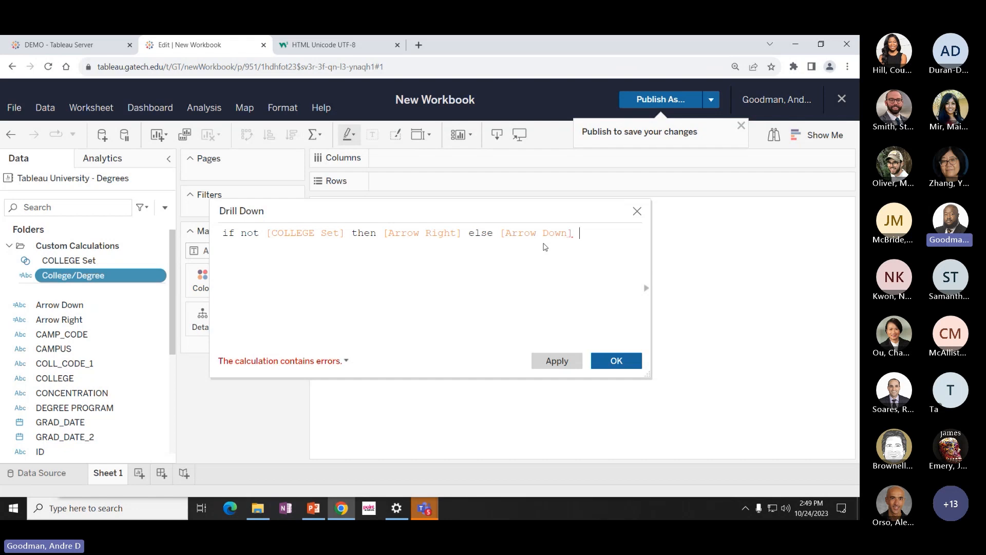
type("end")
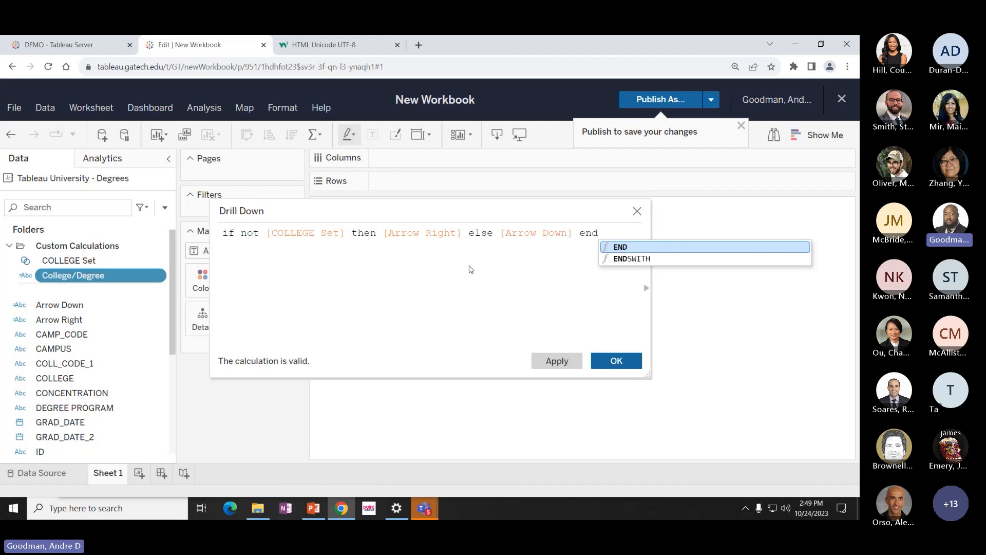
Save the Drill Down calculated field and add it to the Custom Calculations folder.
left_click(601, 359)
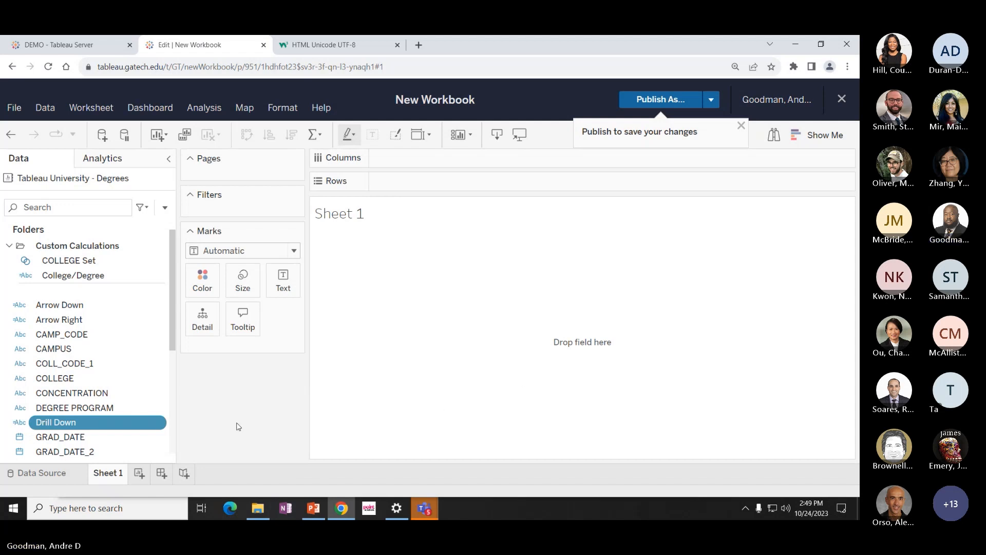
right_click(139, 424)
mouse_move(132, 352)
mouse_move(249, 339)
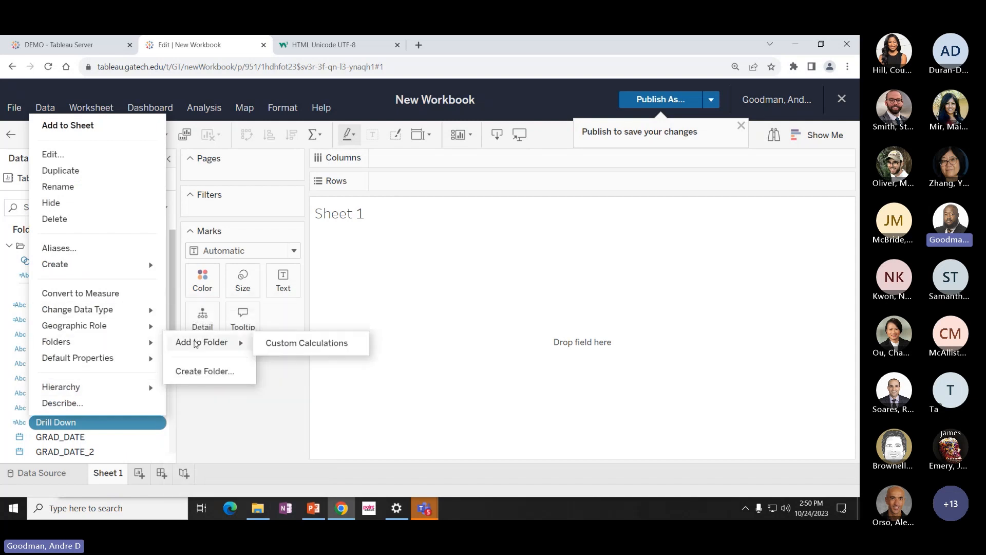
left_click(280, 343)
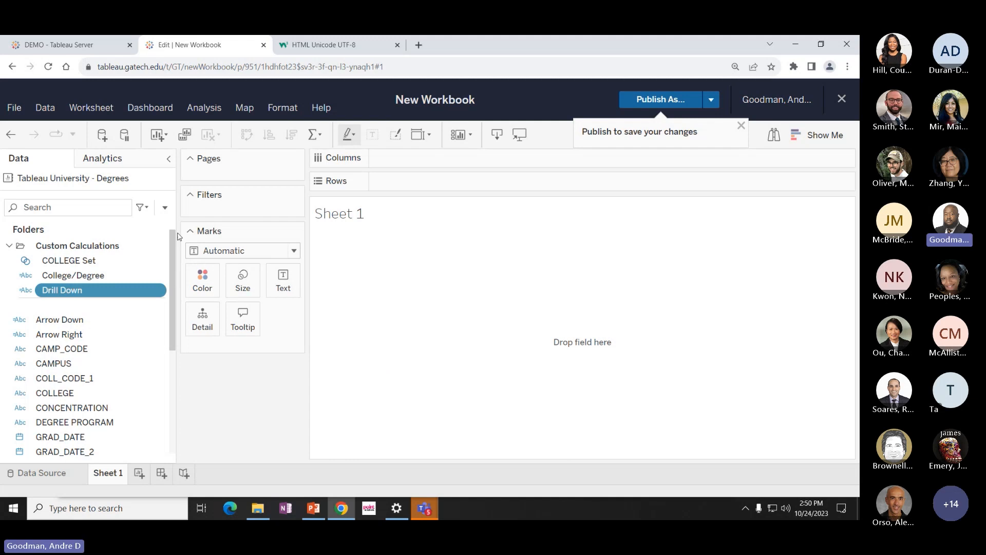
Create a parameter named "View By" with the String data type.
left_click(165, 208)
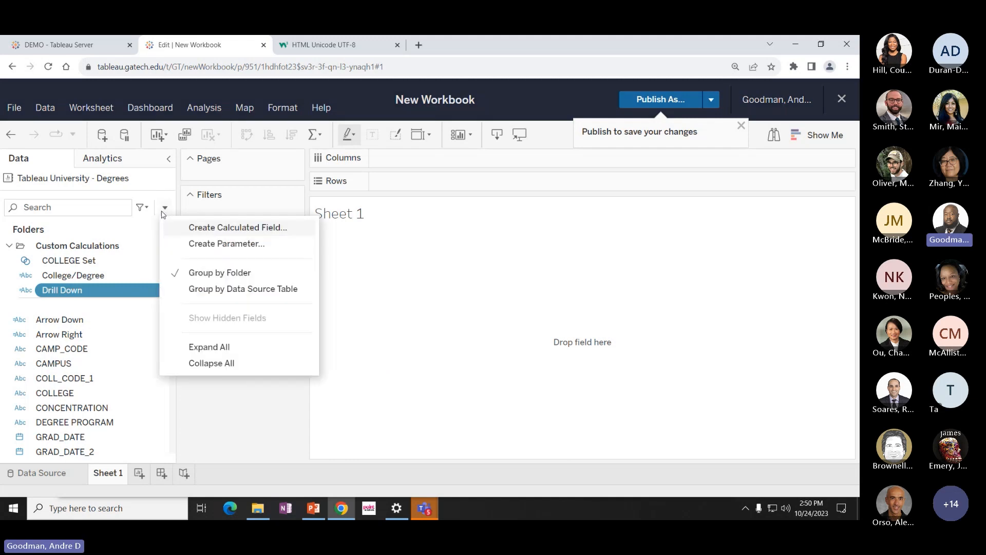
left_click(208, 250)
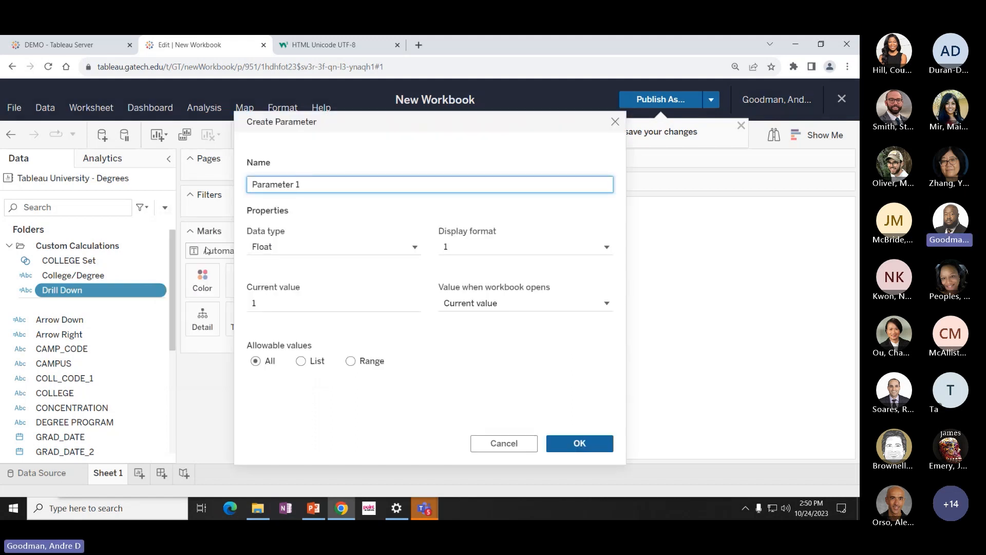
left_click_drag(302, 183, 251, 183)
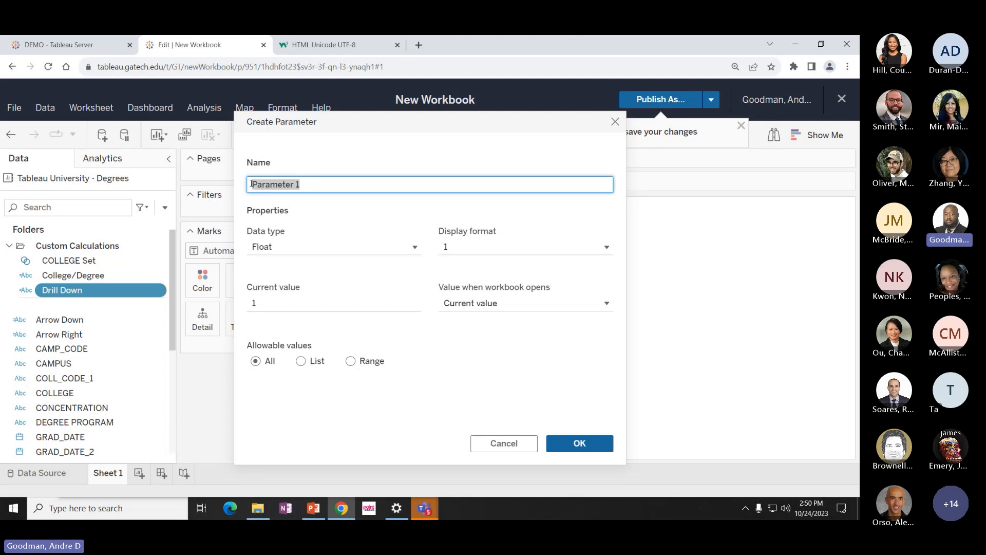
type("View By")
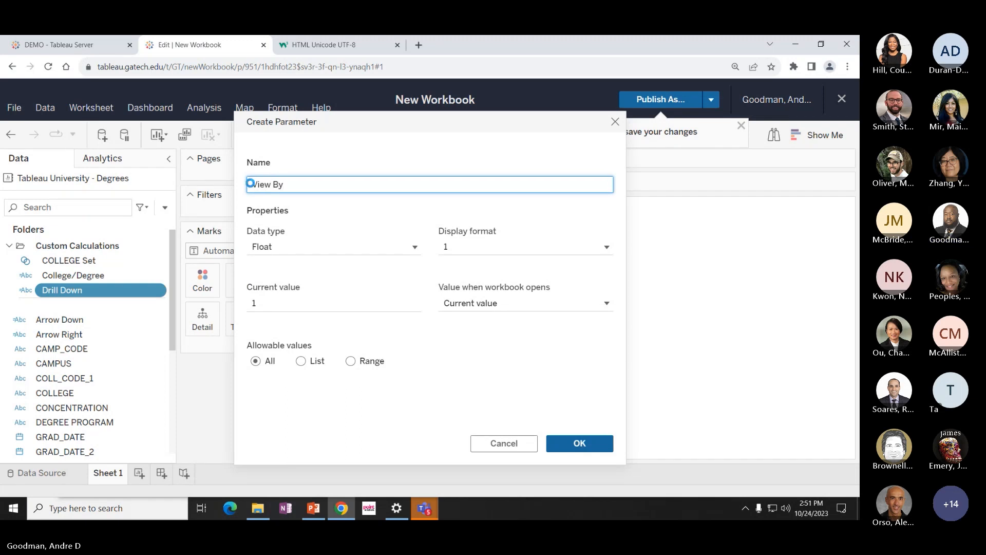
left_click(280, 252)
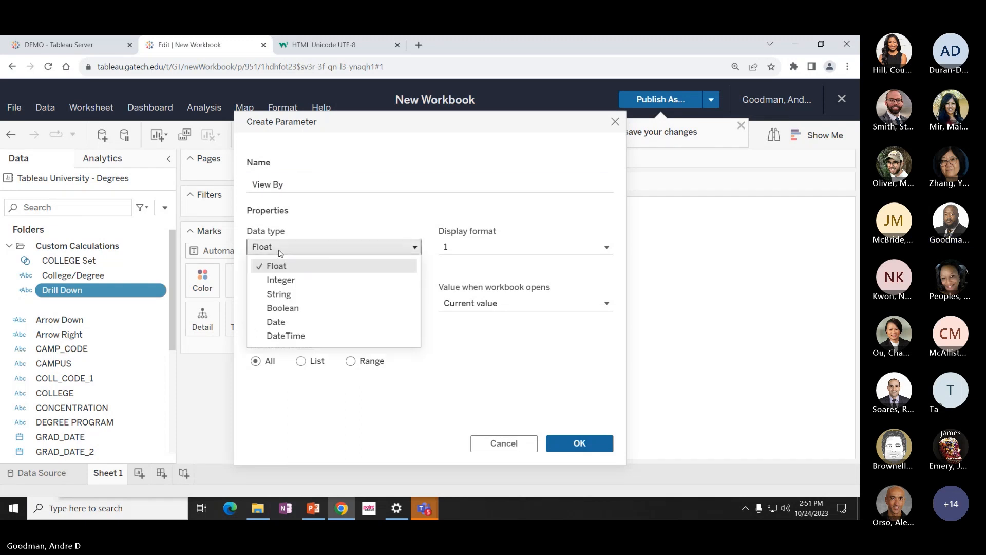
left_click(280, 252)
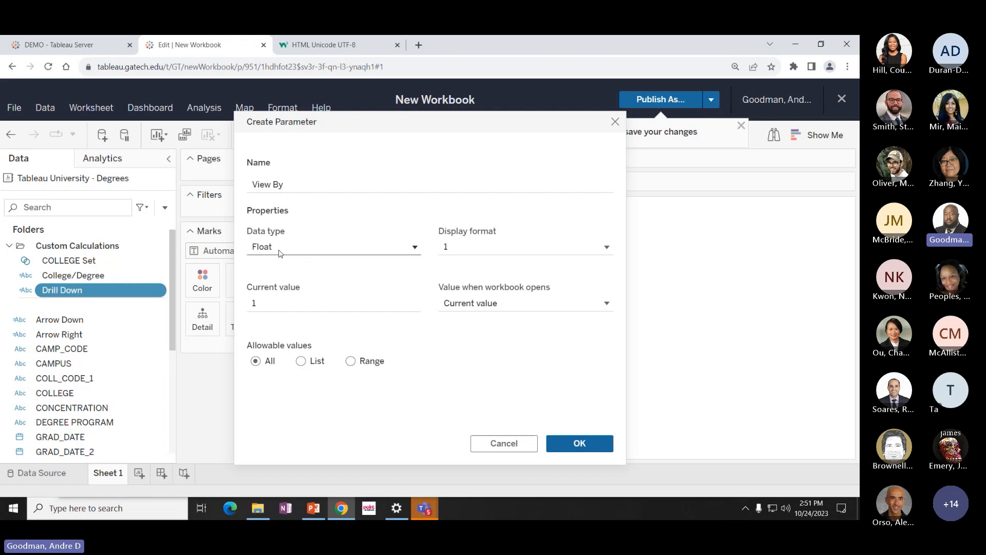
left_click(281, 251)
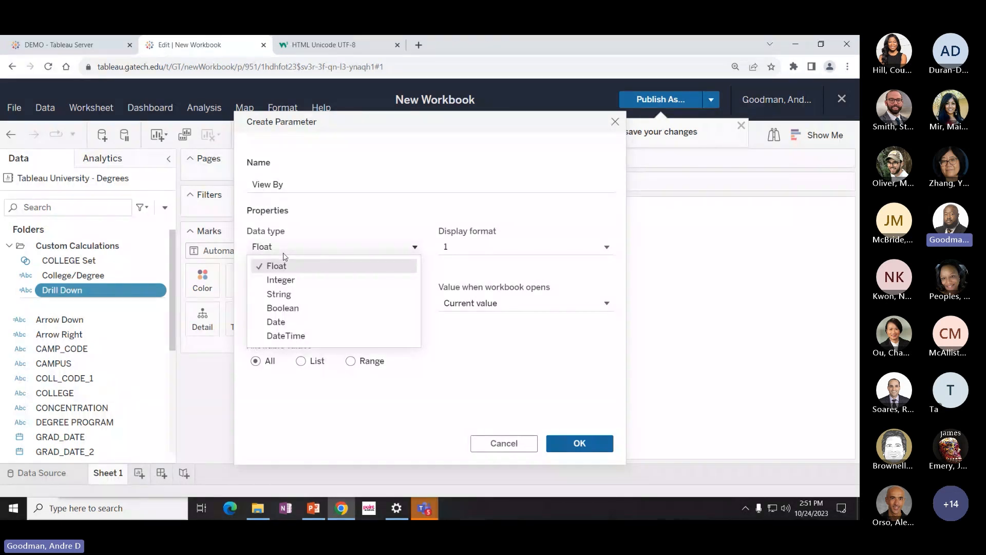
left_click(267, 297)
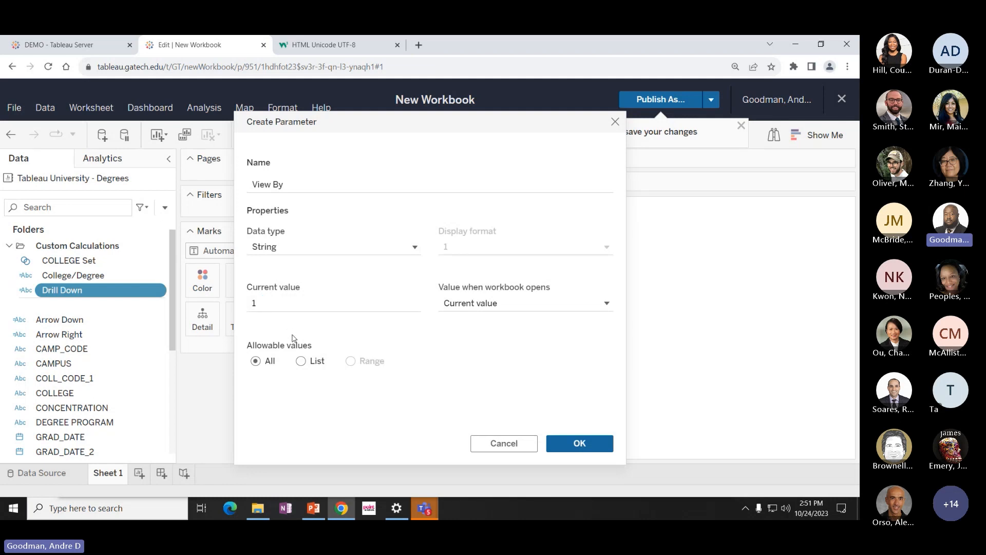
Restrict the View By parameter to a list of Campus, Level, Gender and Ethnicity, and save it.
left_click(301, 361)
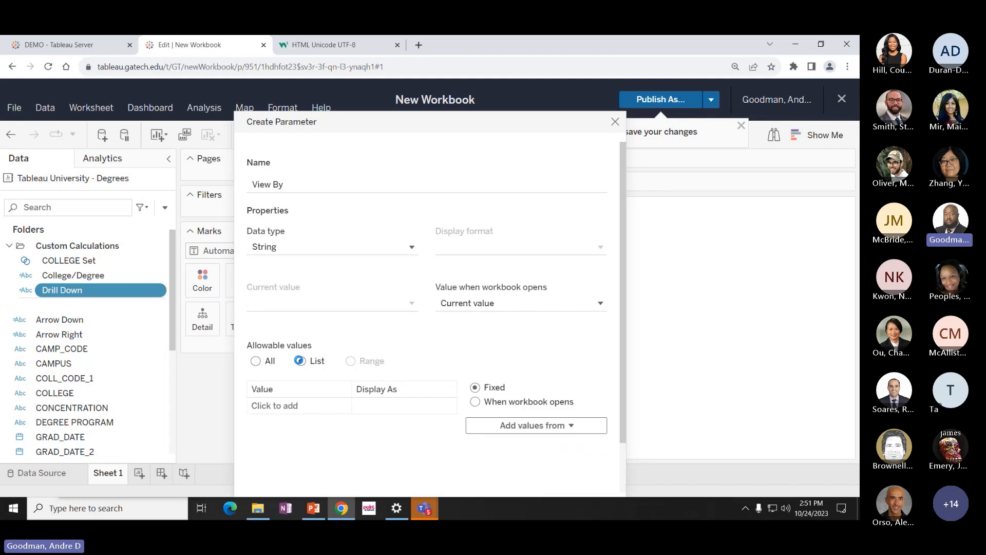
left_click(285, 409)
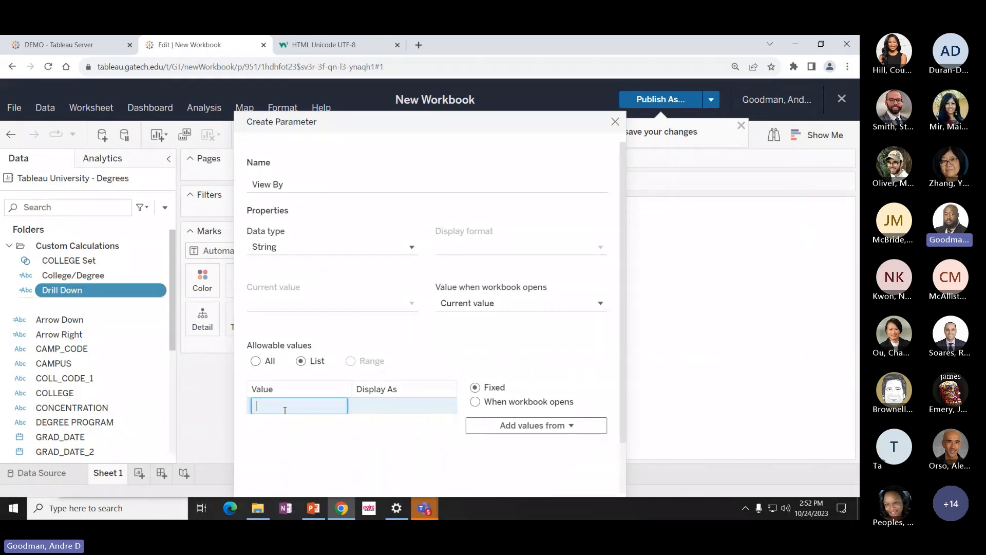
type("Campus")
key("Return")
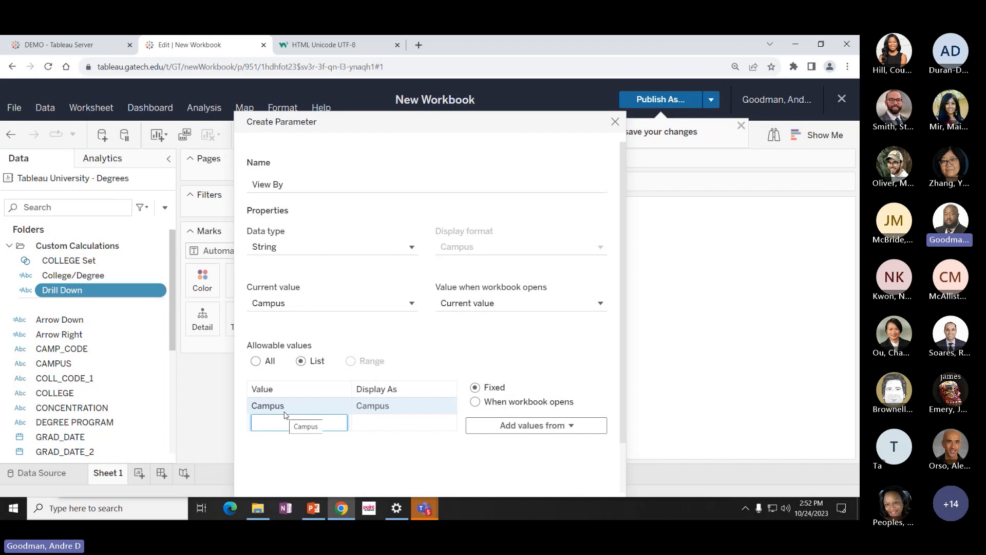
type("Level")
key("Return")
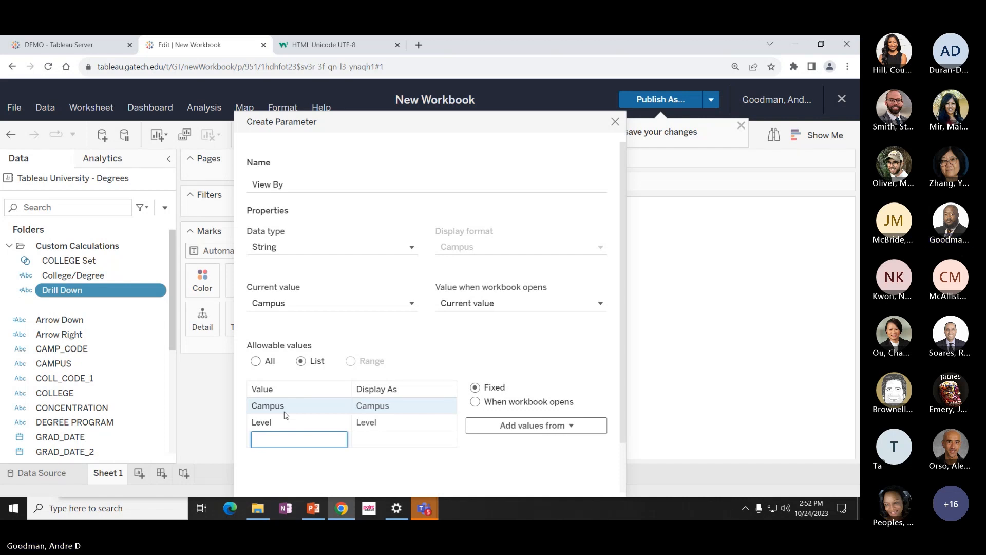
type("Gender")
key("Return")
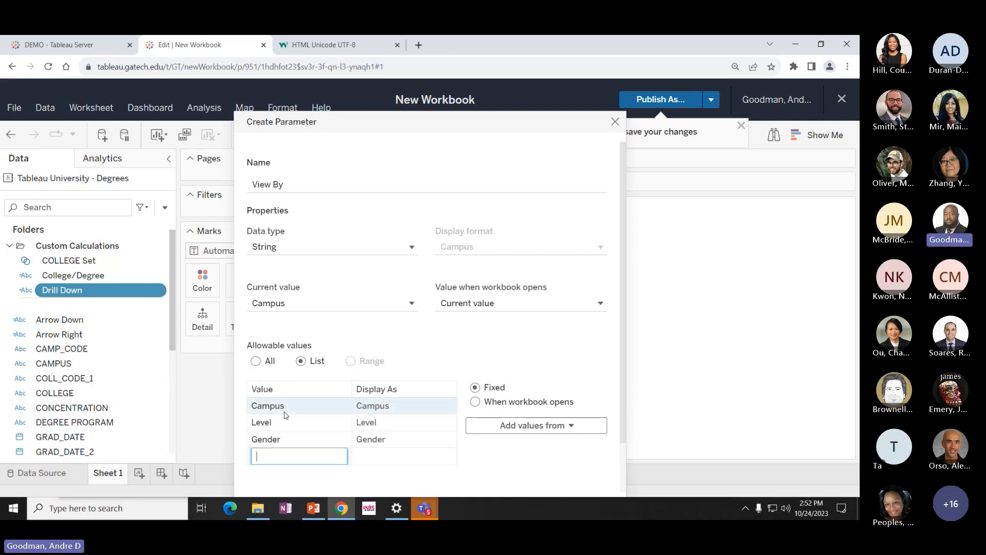
type("Ethnicity")
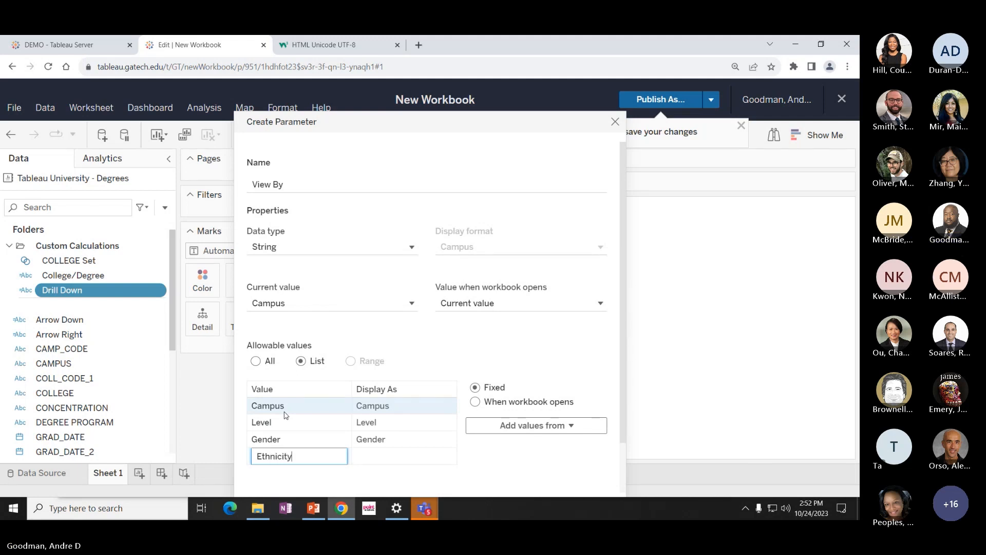
key("Return")
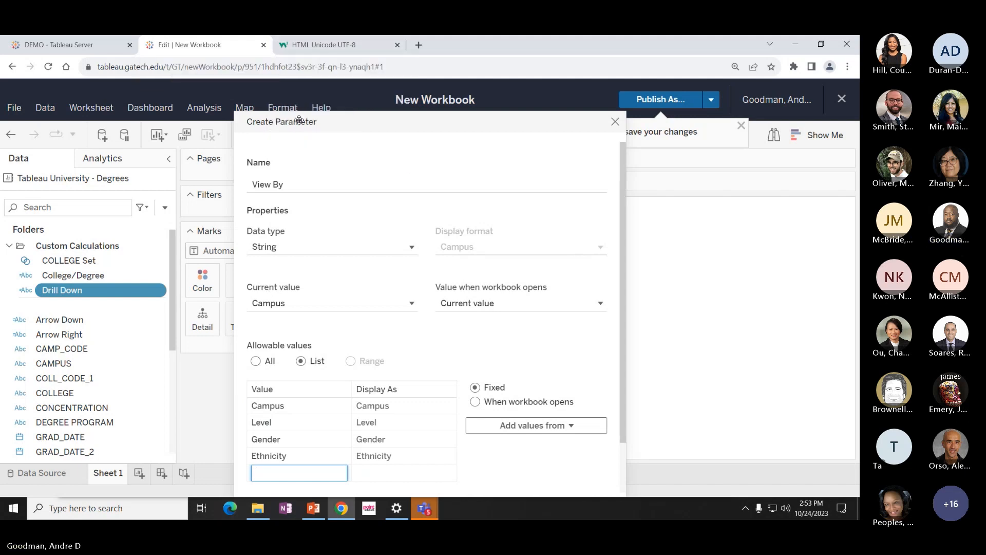
left_click_drag(301, 122, 297, 80)
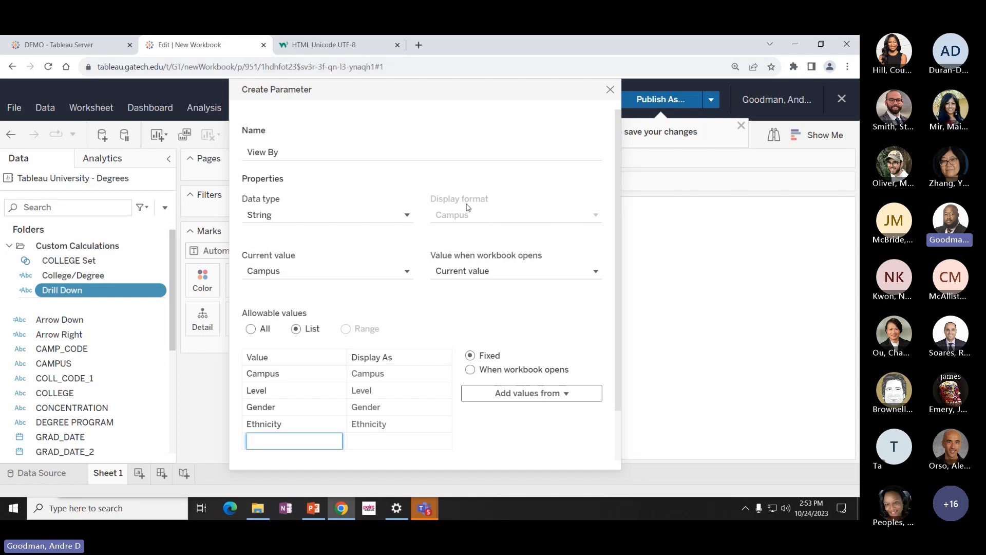
scroll(515, 212, "down", 2)
scroll(515, 213, "down", 1)
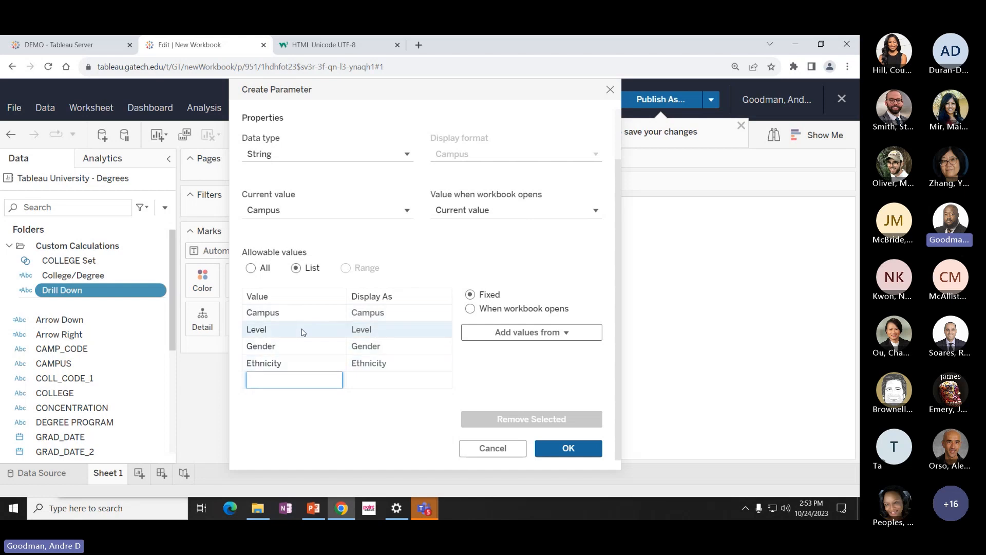
left_click(450, 424)
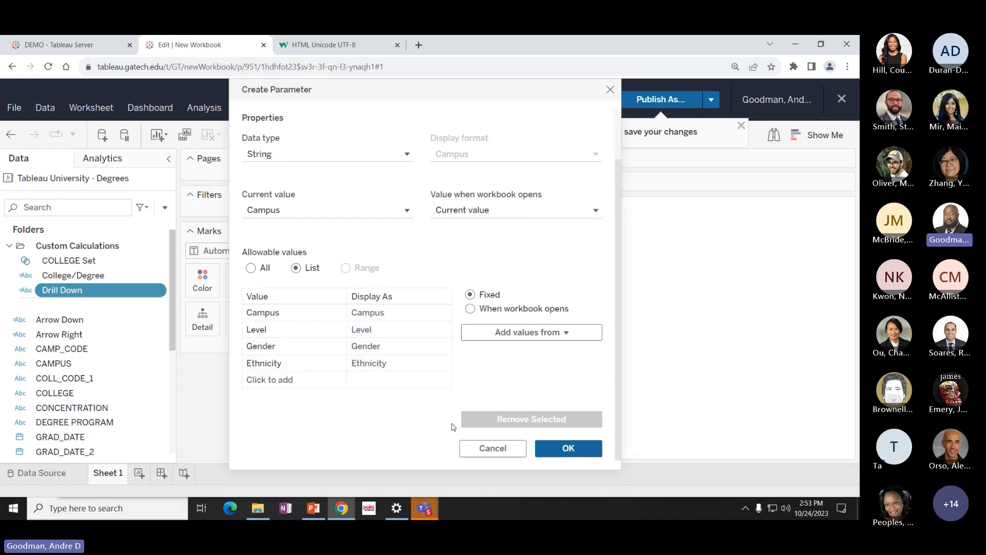
left_click(565, 450)
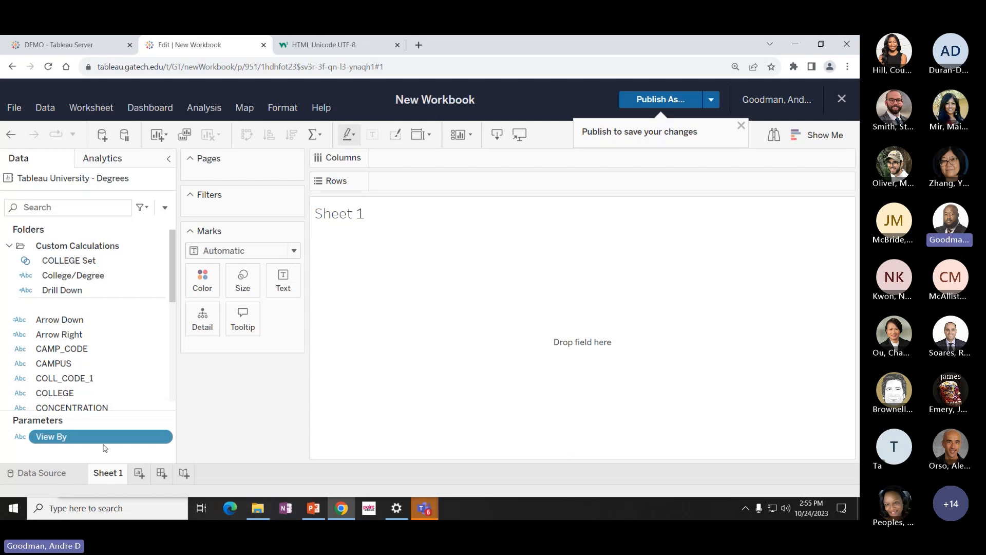
Create a new calculated field and name it "View By".
left_click(165, 209)
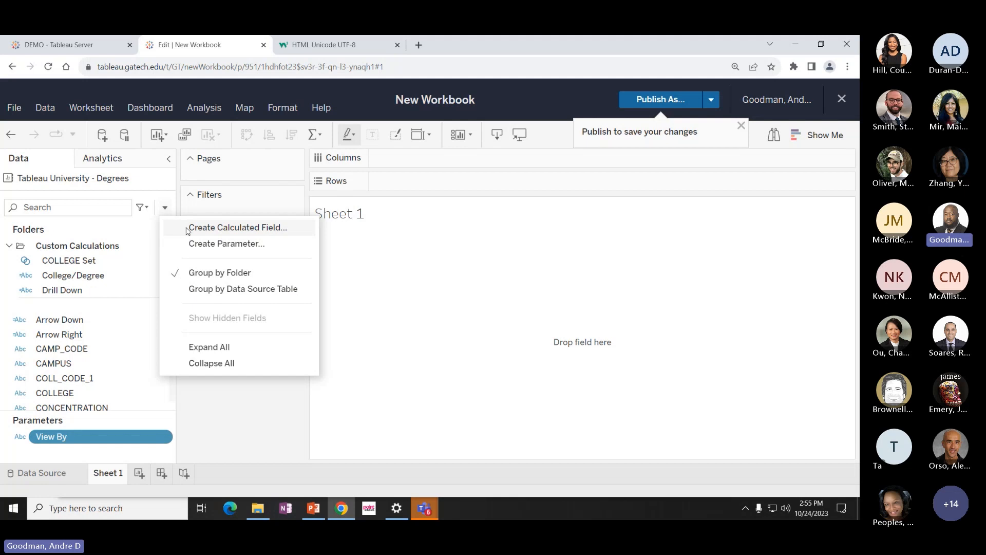
left_click(187, 228)
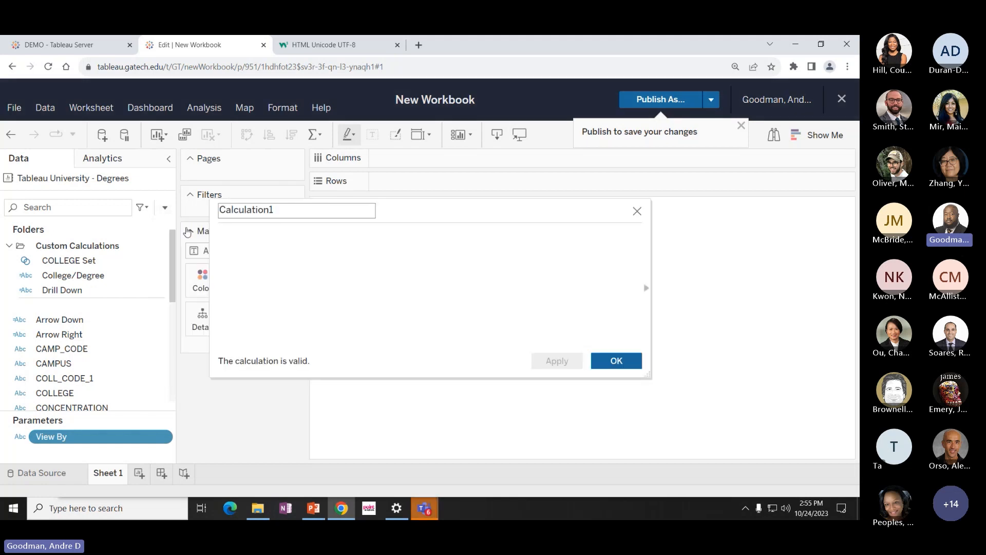
double_click(228, 213)
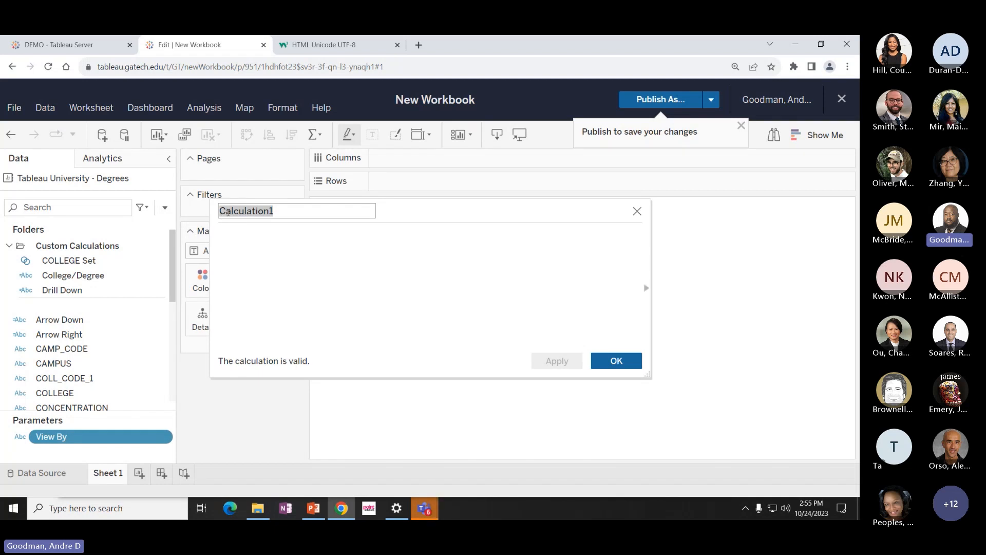
type("Vie")
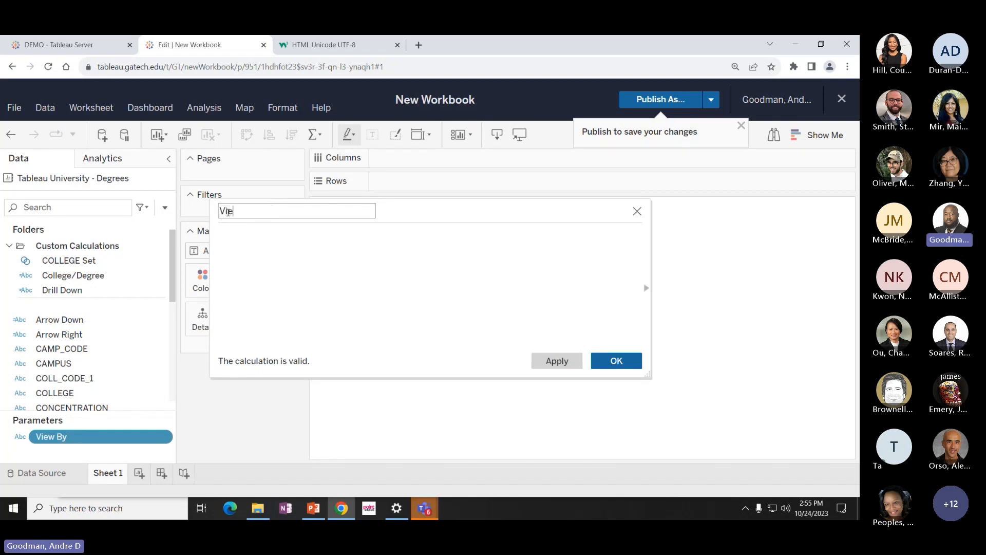
type("w By")
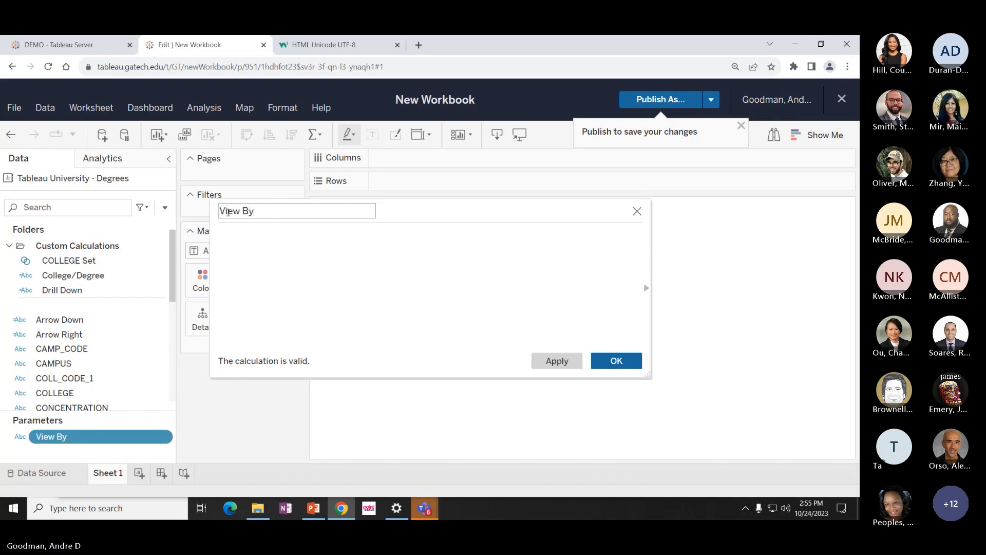
Start the View By formula with a CASE statement that evaluates the [View By] parameter.
left_click(276, 286)
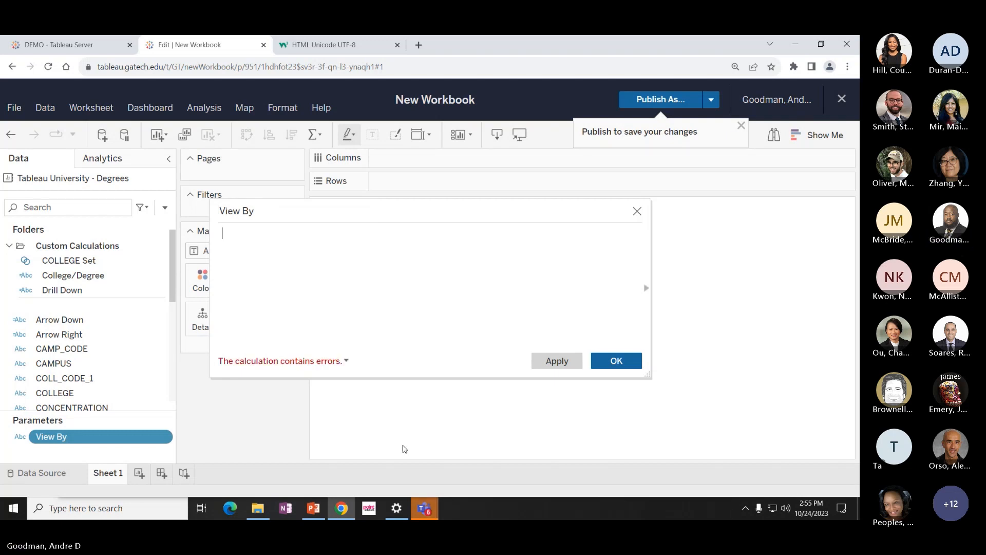
left_click(325, 365)
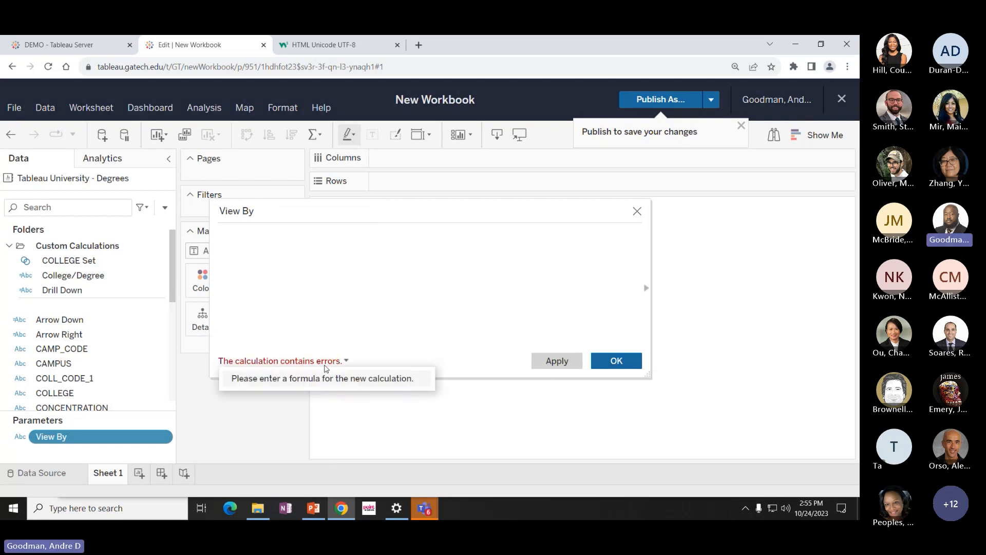
left_click(267, 339)
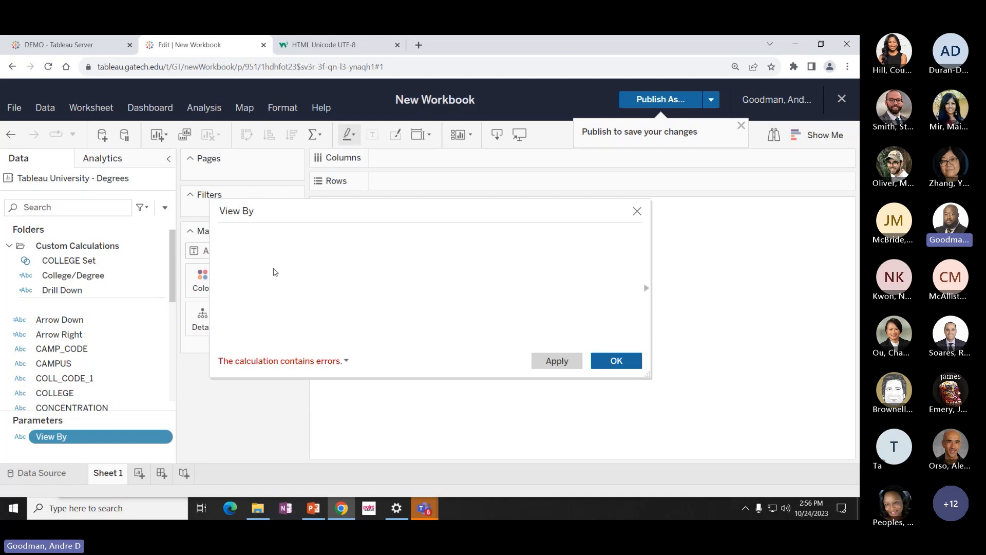
type("SE")
key("Return")
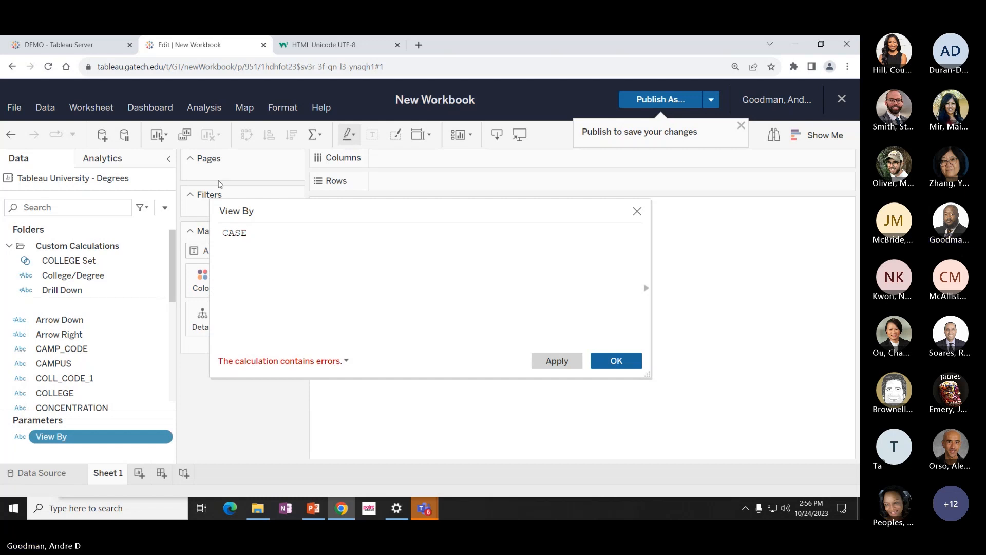
type("vie")
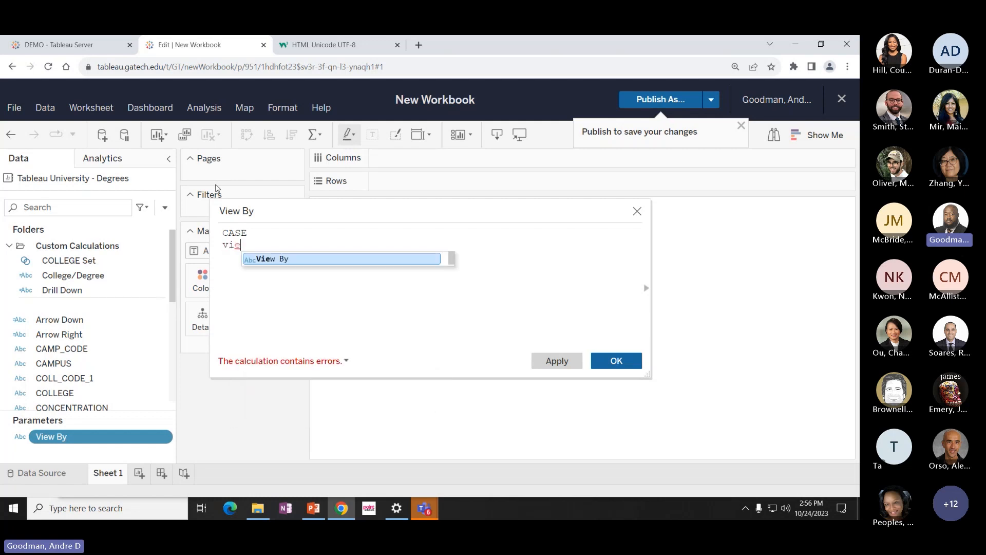
left_click(258, 262)
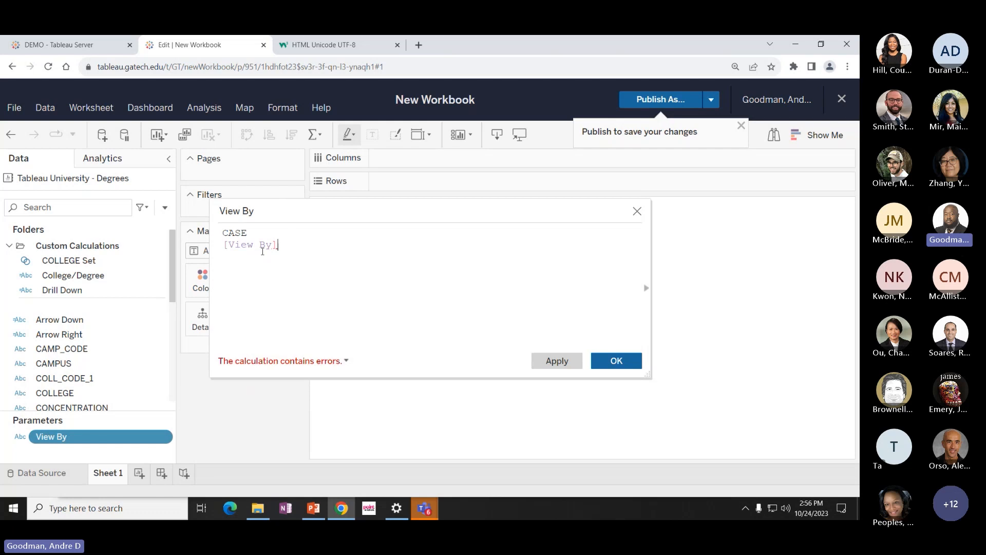
double_click(222, 247)
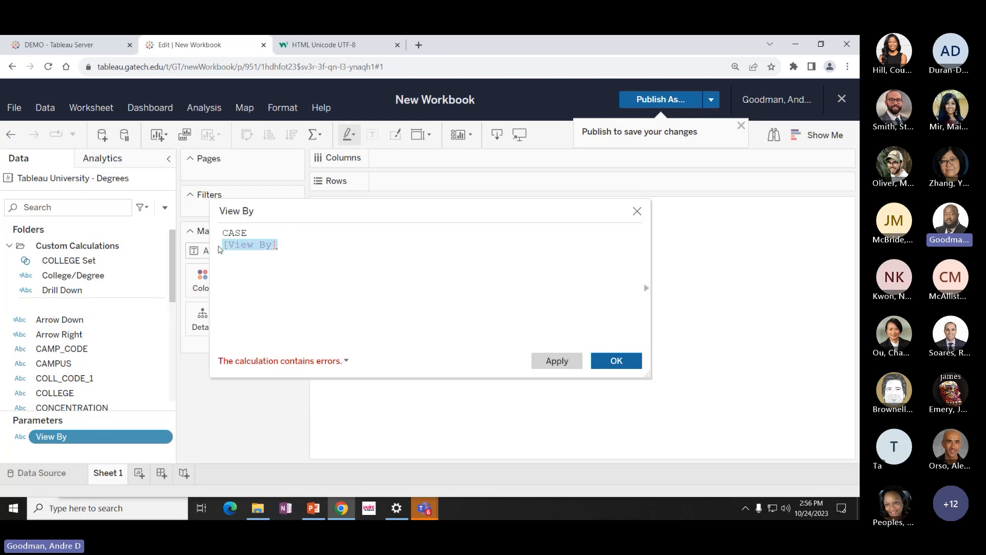
left_click(288, 247)
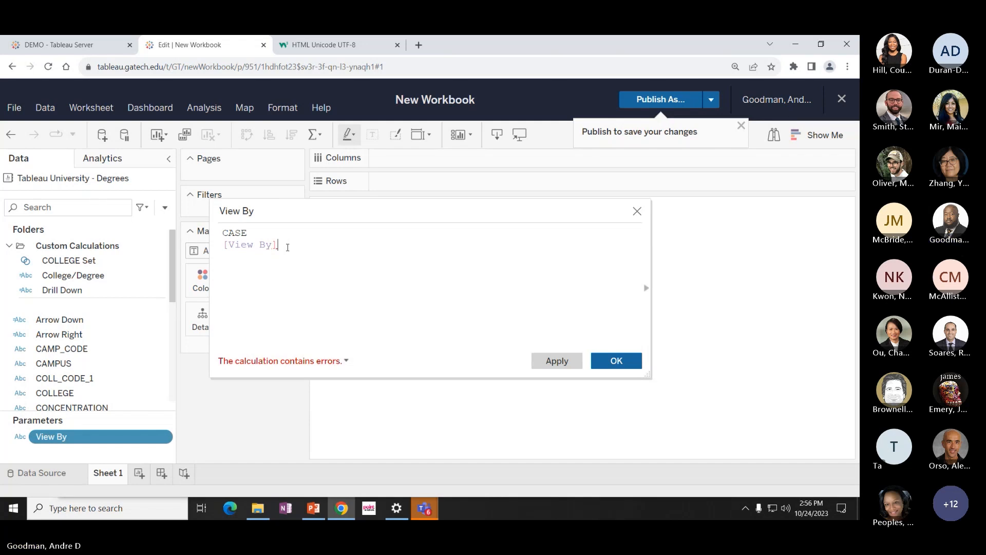
Add the formula line WHEN 'Campus' THEN [CAMPUS] below the parameter reference.
key("Return")
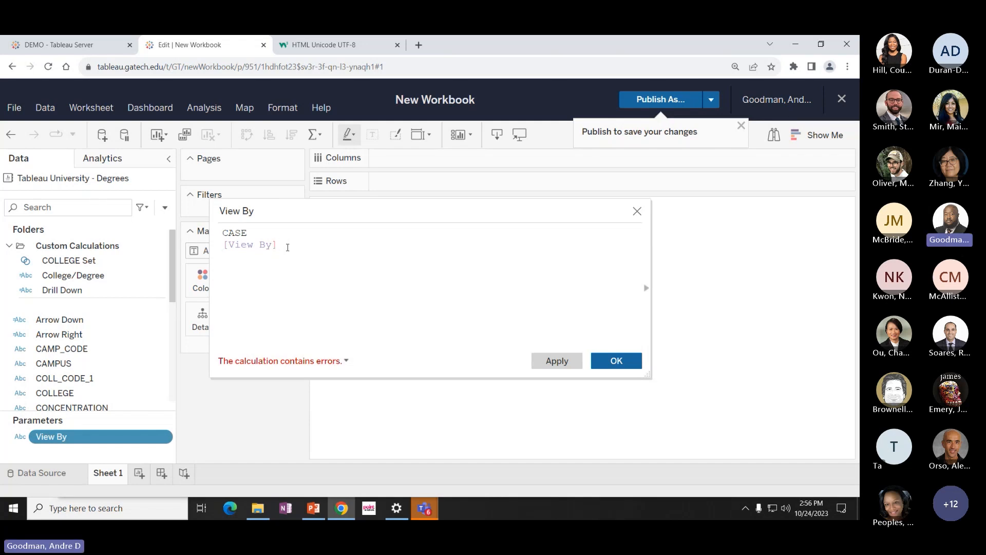
type("WHEN 'Campu")
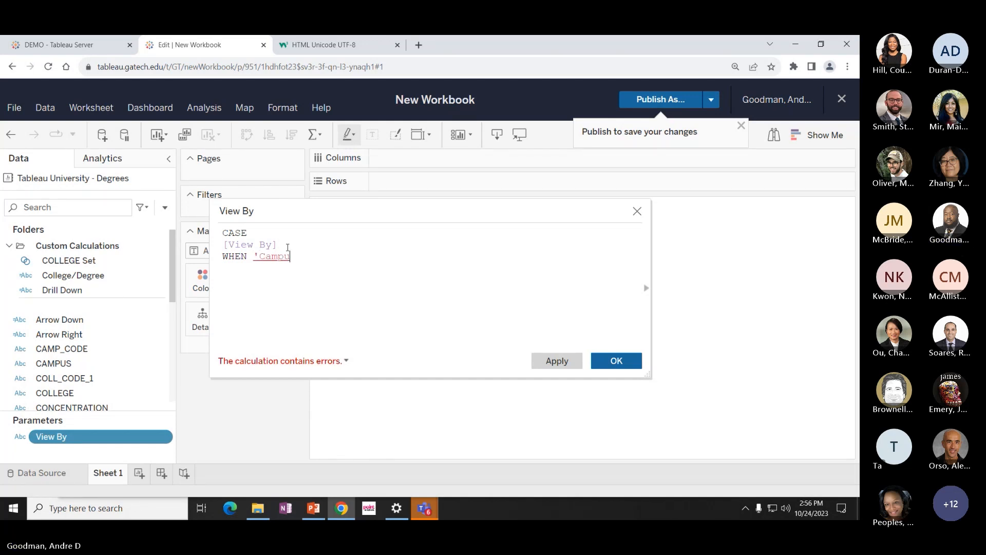
type("s")
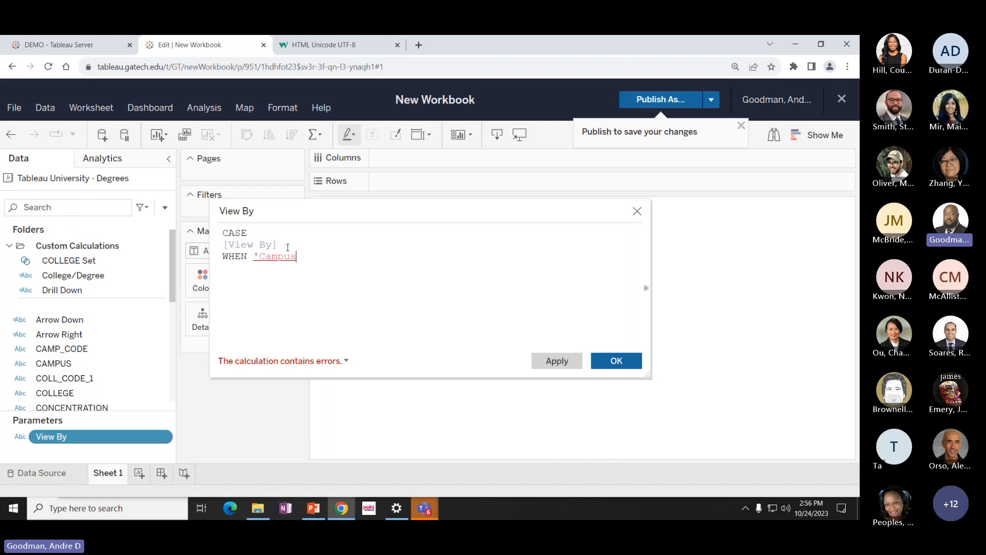
type("'")
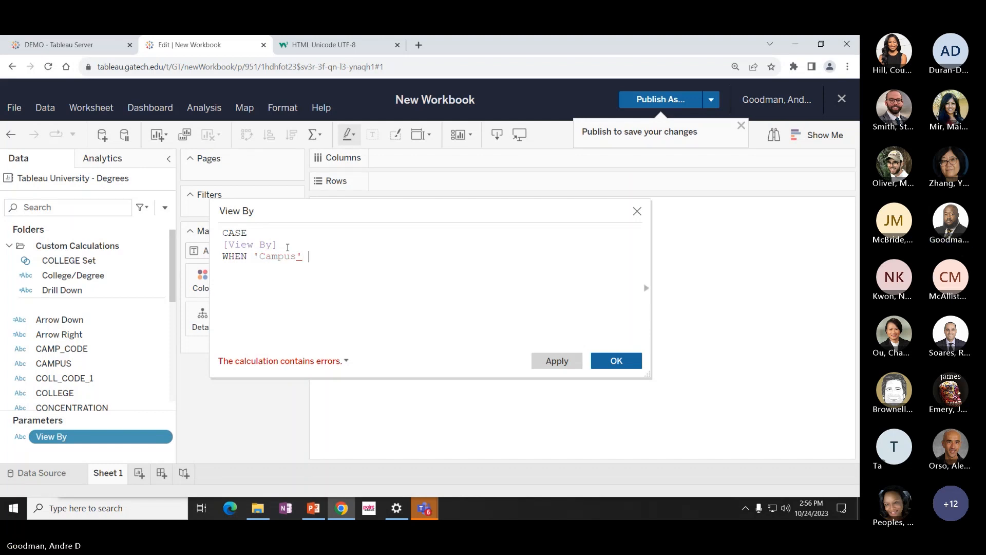
type(" THEN camp")
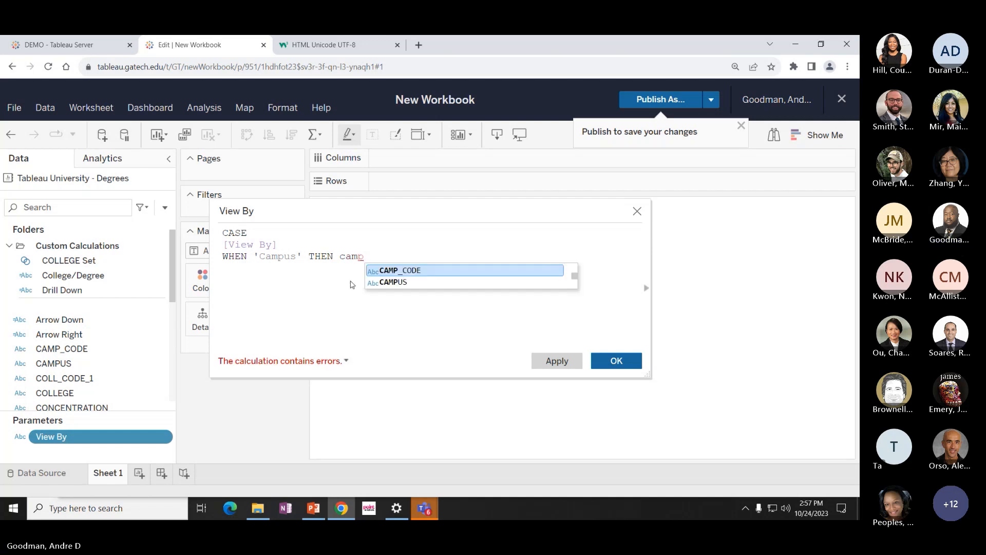
left_click(398, 282)
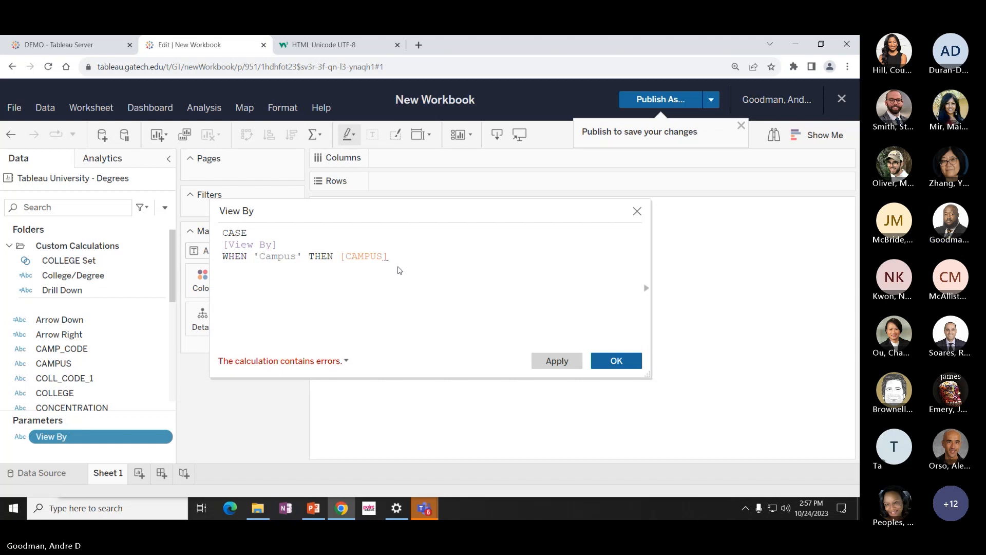
Add the formula line WHEN 'Level' THEN [LEVEL] below the Campus case.
key("Return")
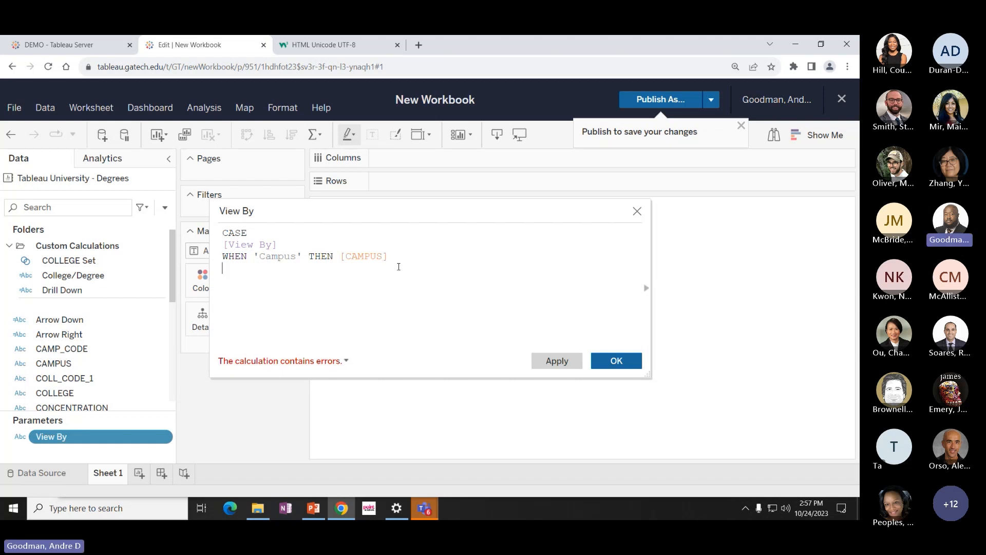
type("WHEN 'Level'")
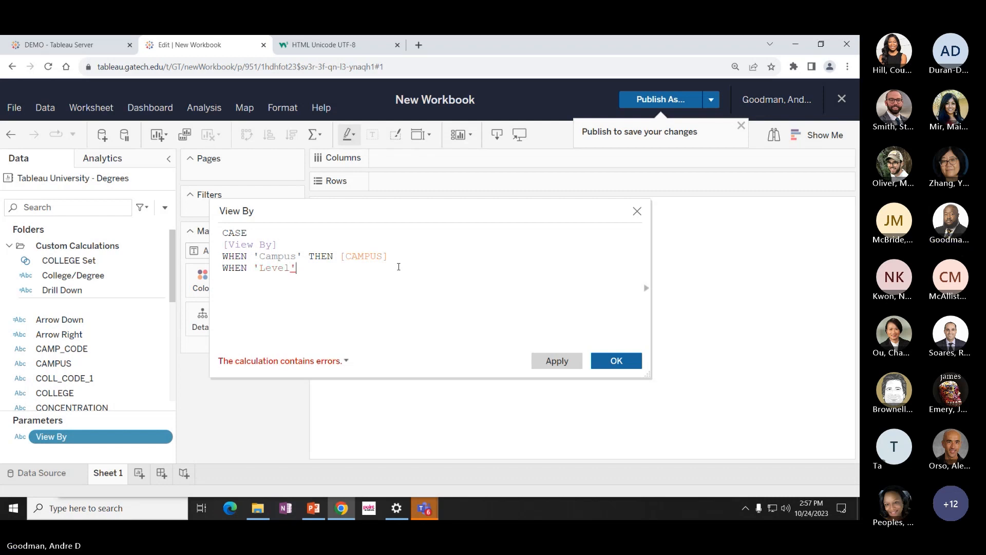
type(" TH")
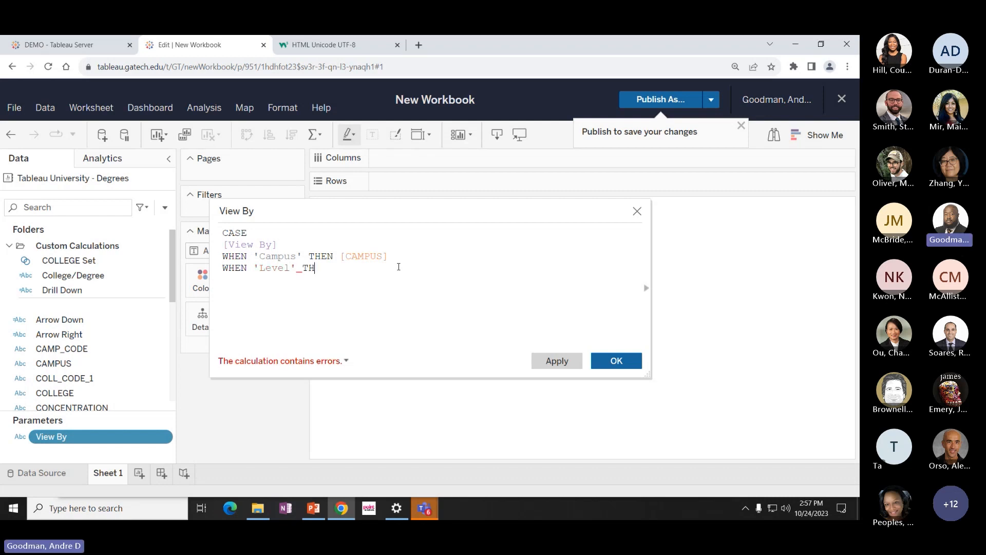
type("EN lev")
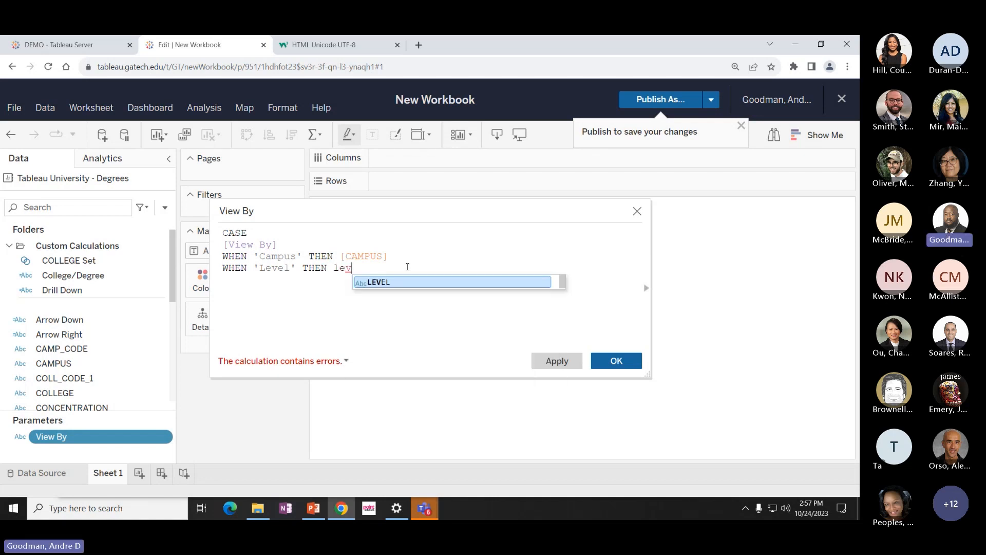
left_click(413, 289)
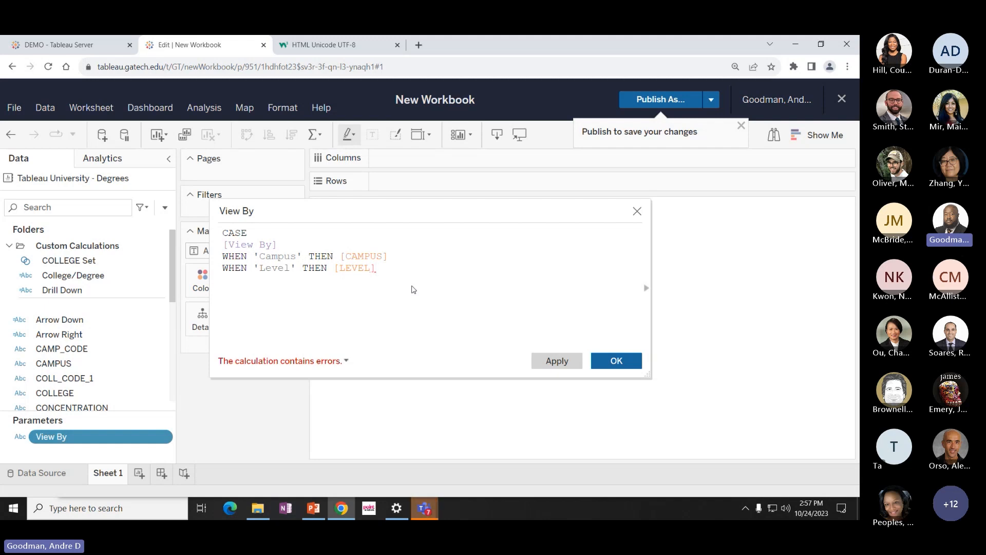
Add the formula line WHEN 'Gender' THEN [Sex Desc] below the Level case.
key("Return")
type("WHEN")
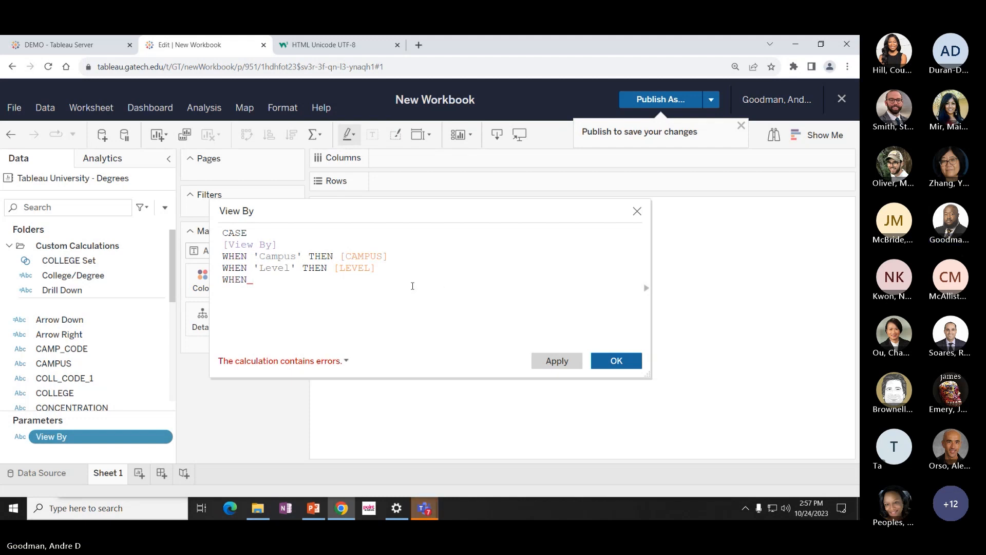
type("'")
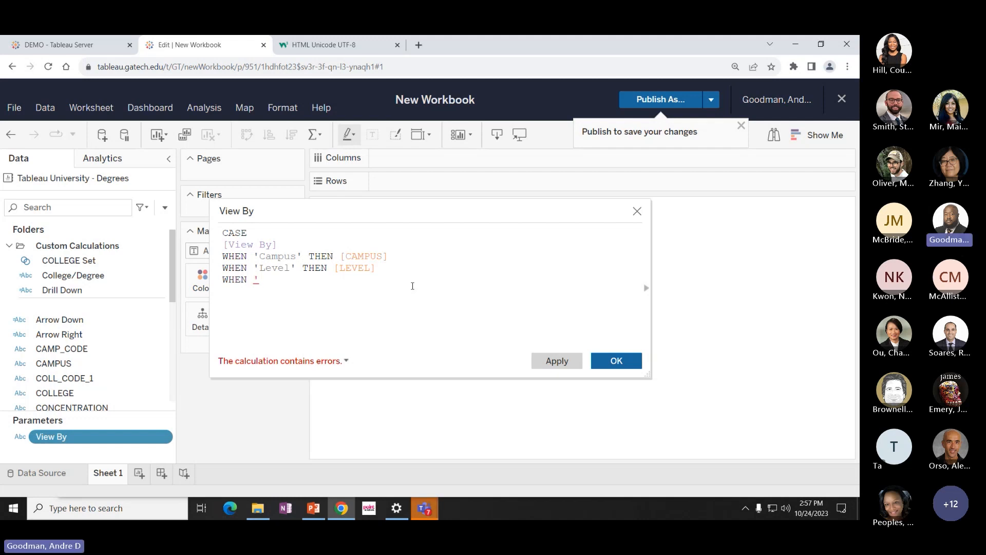
type("E")
key("BackSpace")
type("Gender' ")
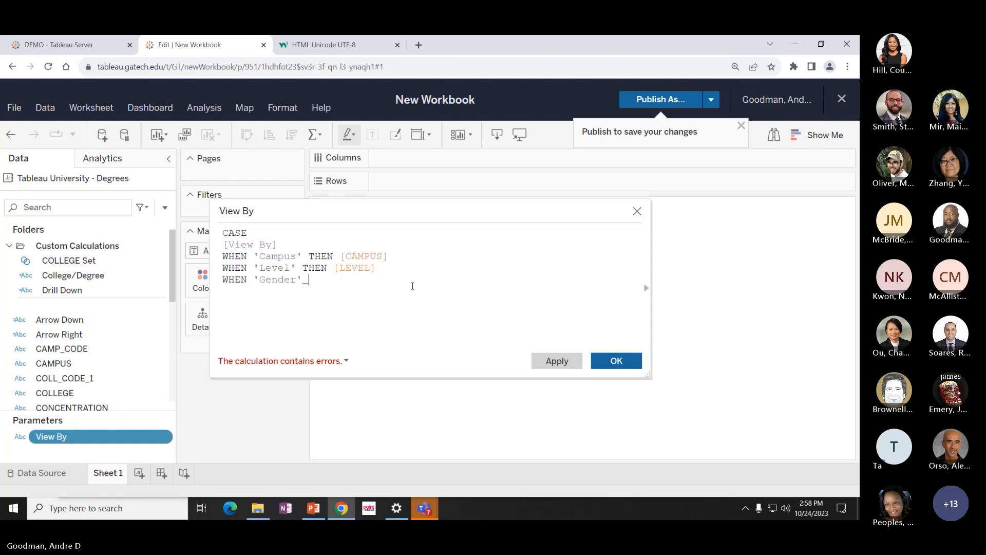
type("THEN s")
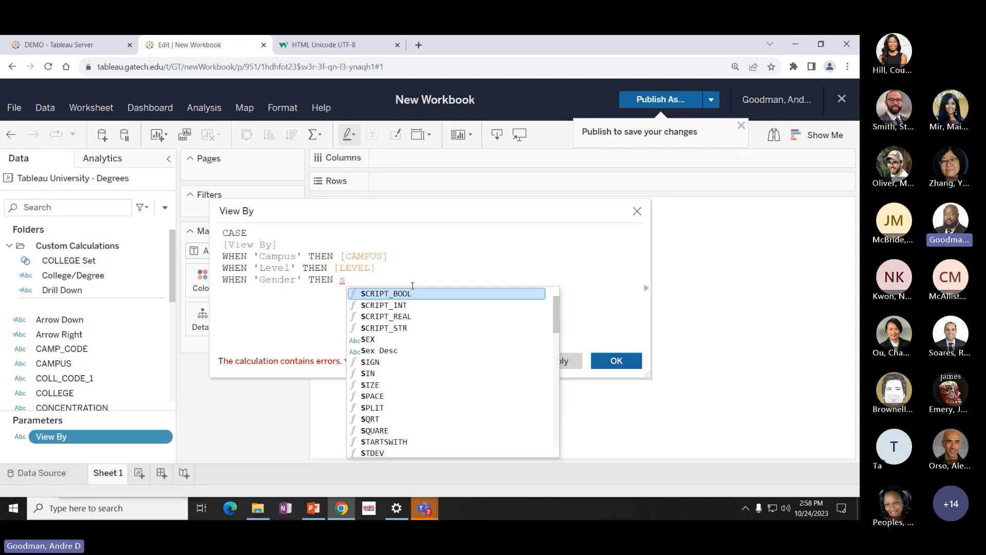
type("ex")
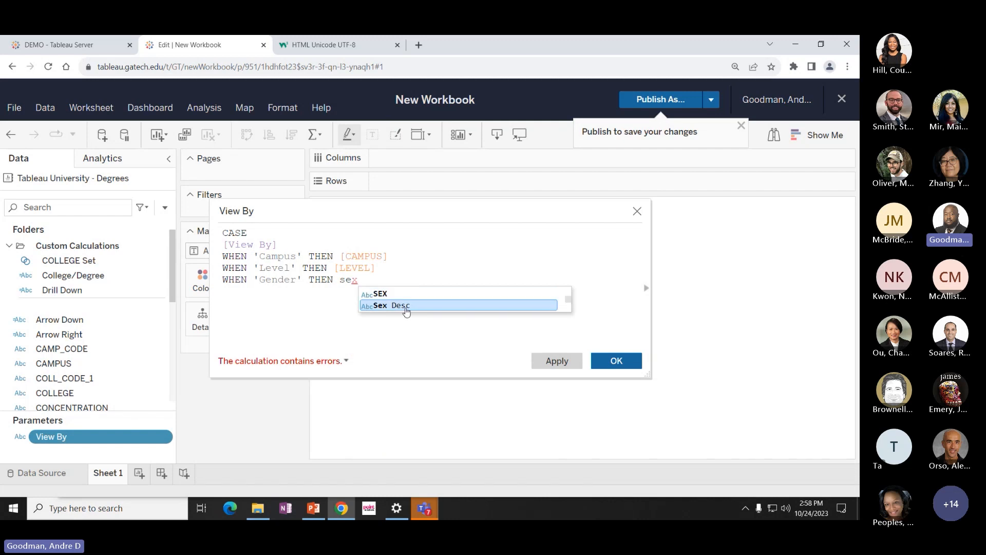
double_click(406, 307)
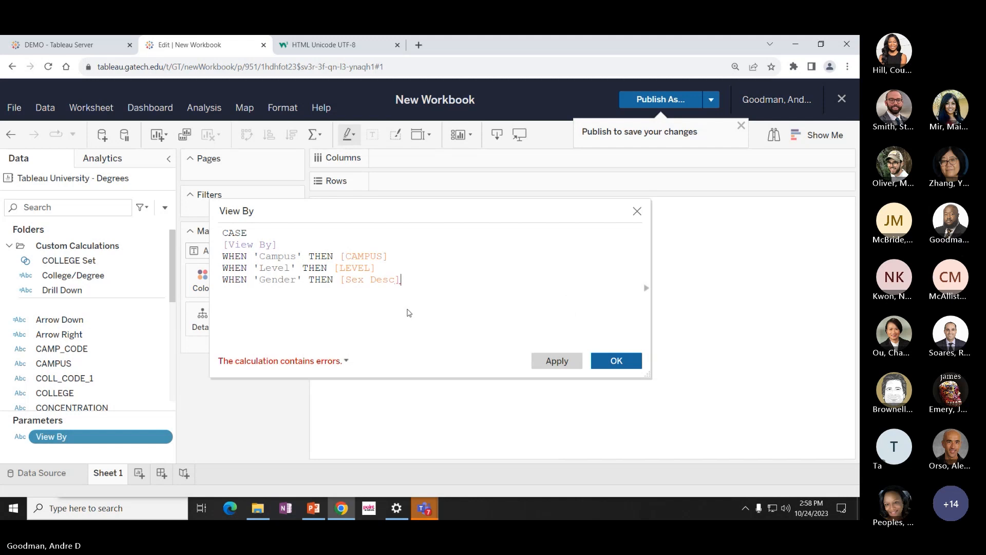
Add the formula line WHEN 'Ethnicity' THEN [Race Desc] below the Gender case.
key("Return")
type("WHEN ")
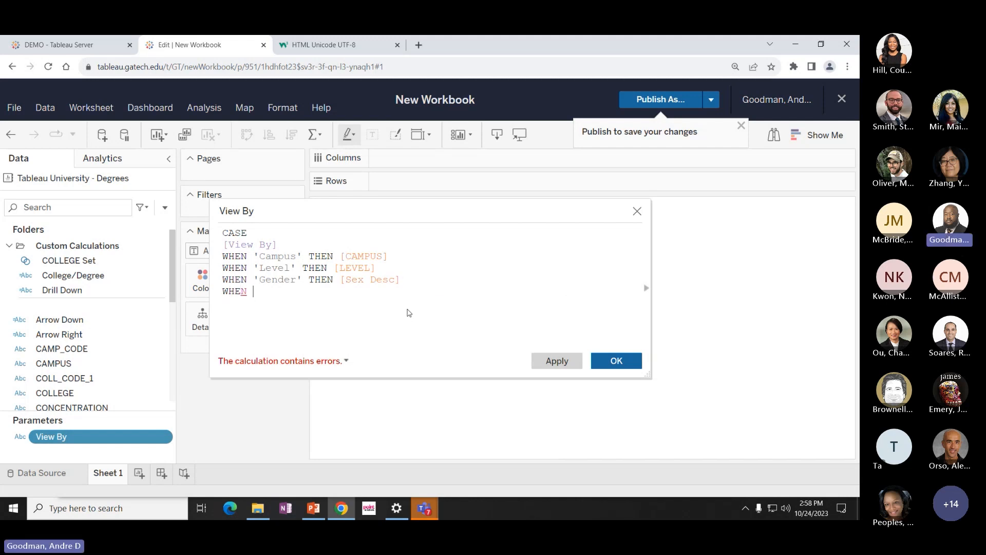
type("'")
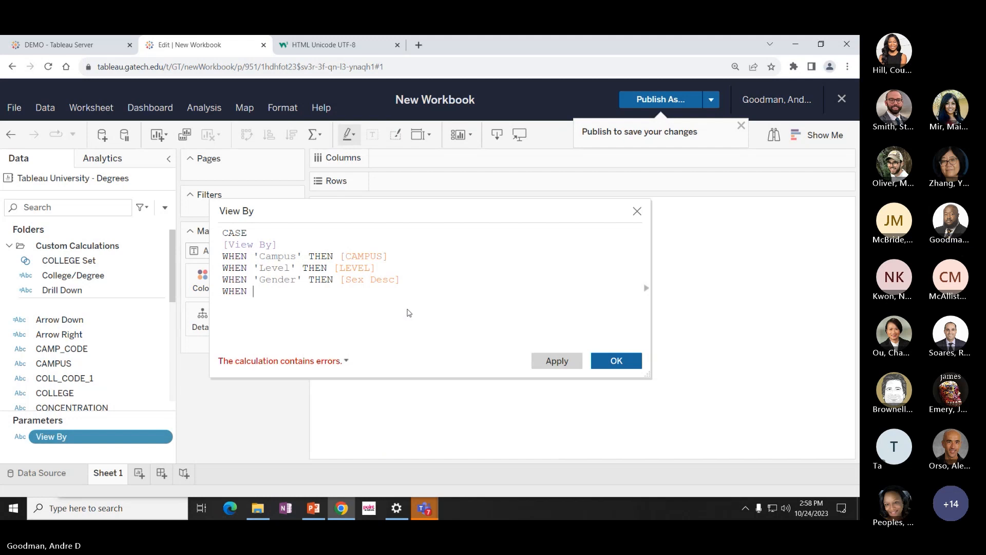
type("Et")
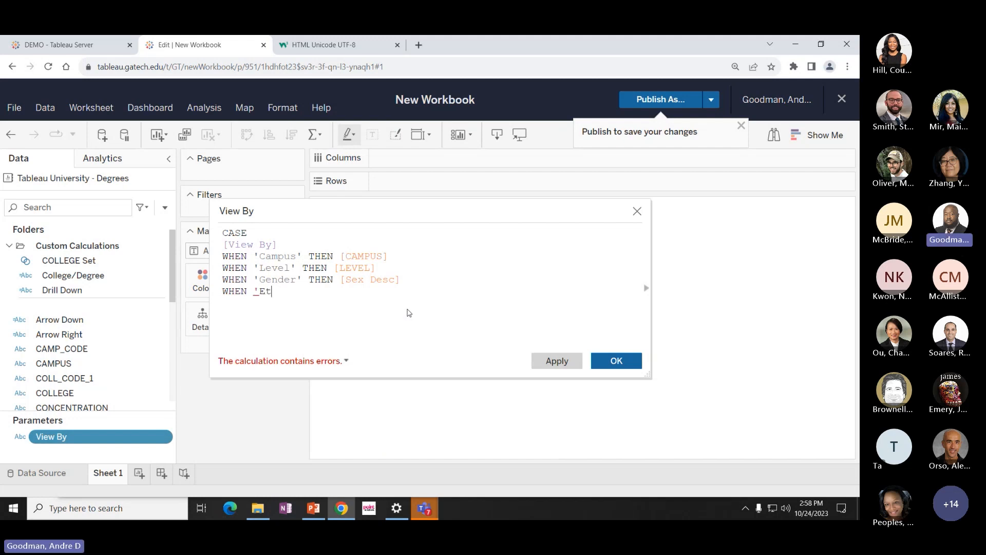
type("hnicity")
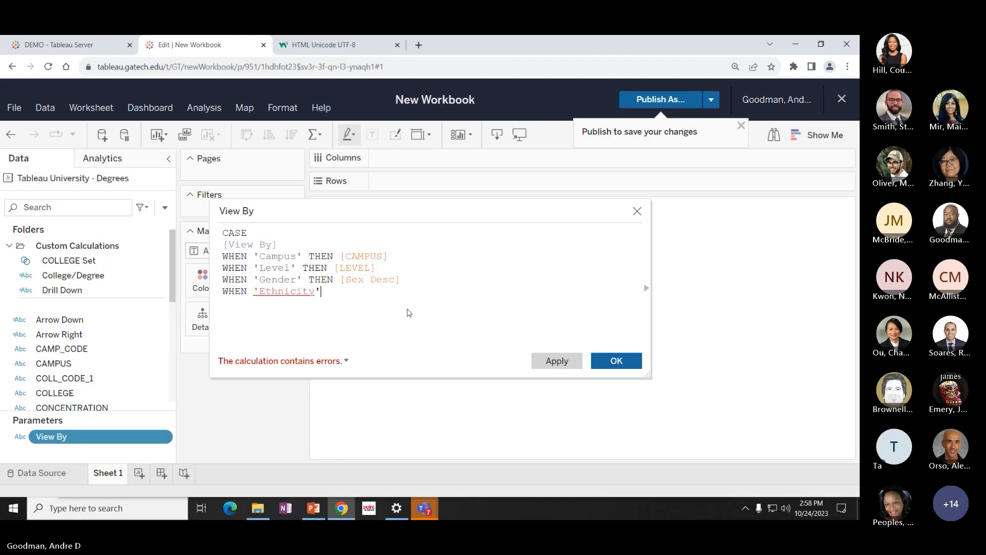
type("' THE")
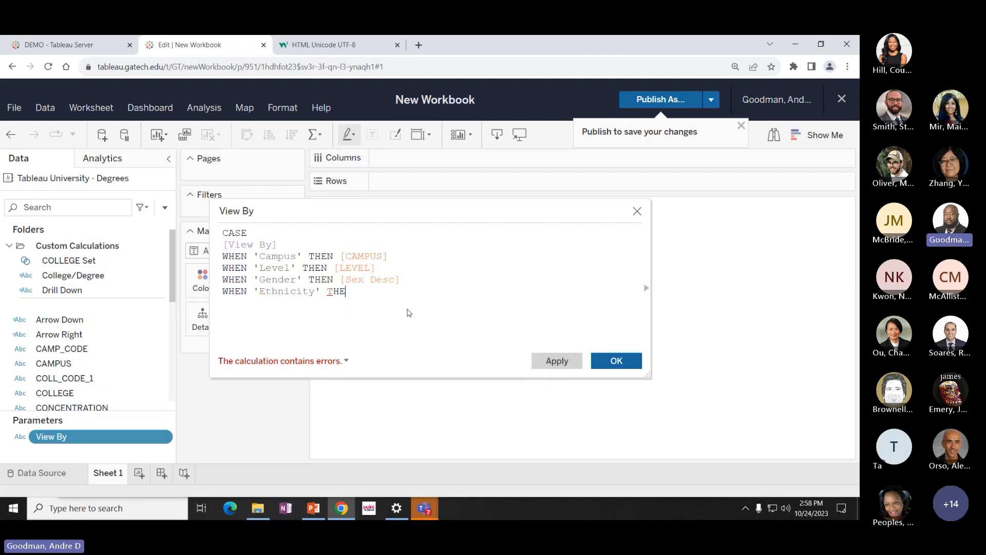
type("N rac")
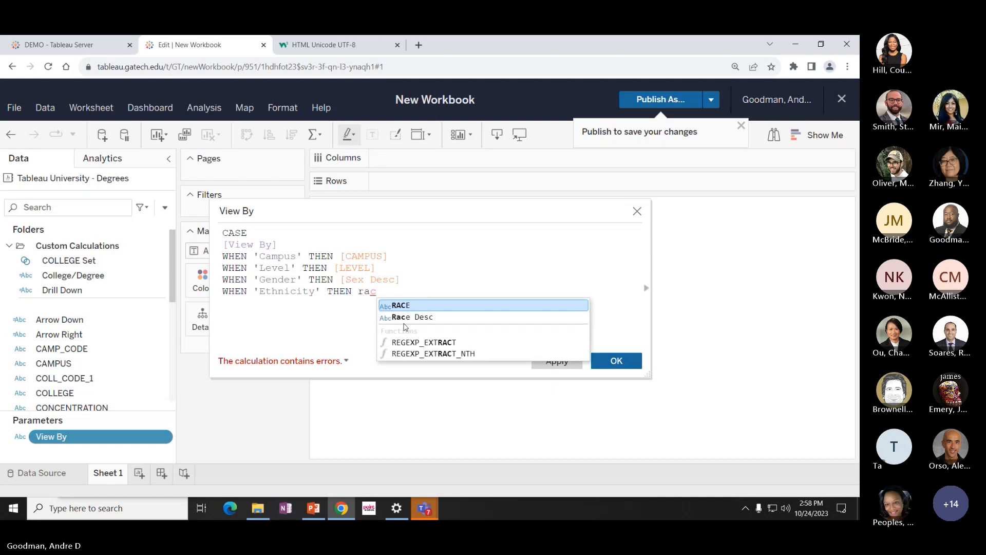
left_click(405, 318)
Close the CASE statement with END and save the View By calculated field.
key("Return")
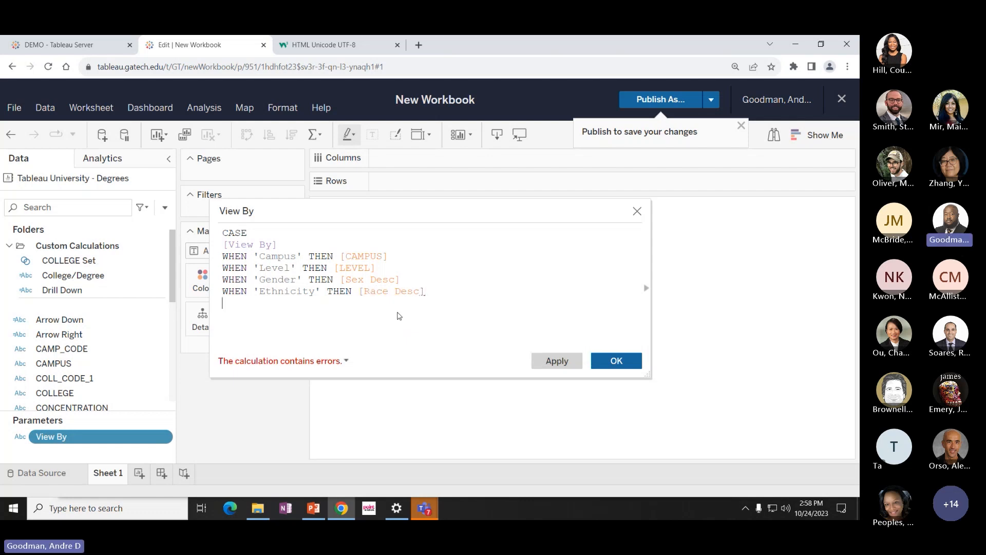
type("END")
left_click(540, 302)
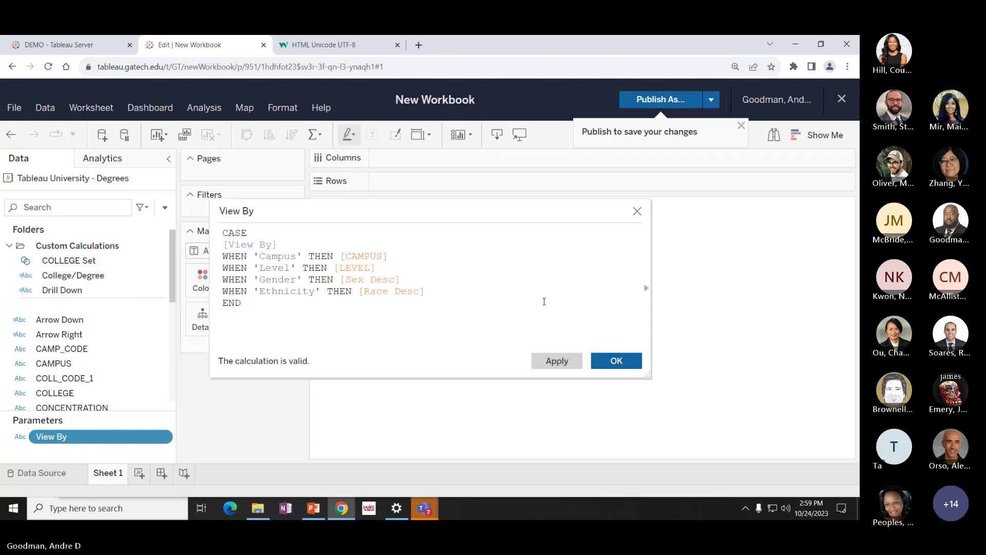
left_click(604, 363)
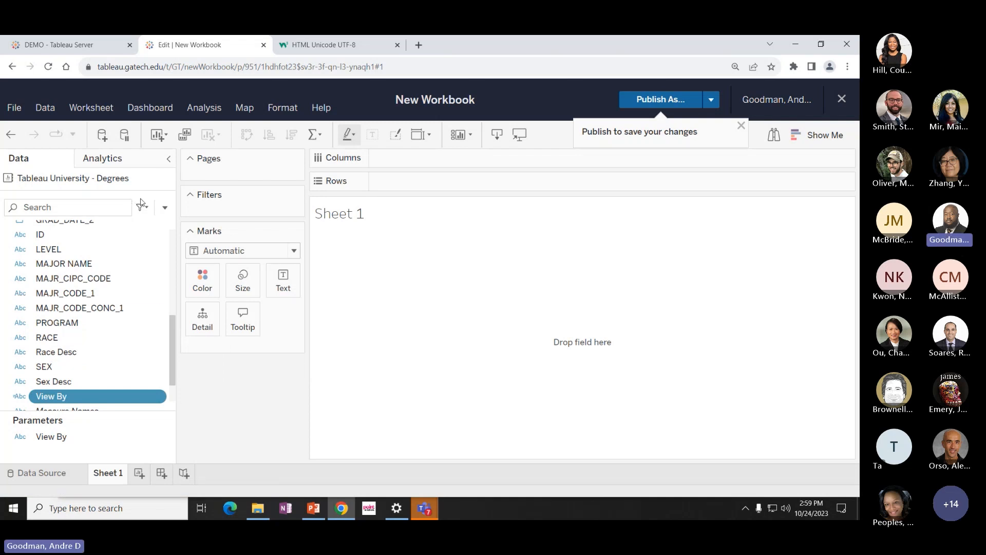
Add the View By calculated field to the Custom Calculations folder.
right_click(71, 395)
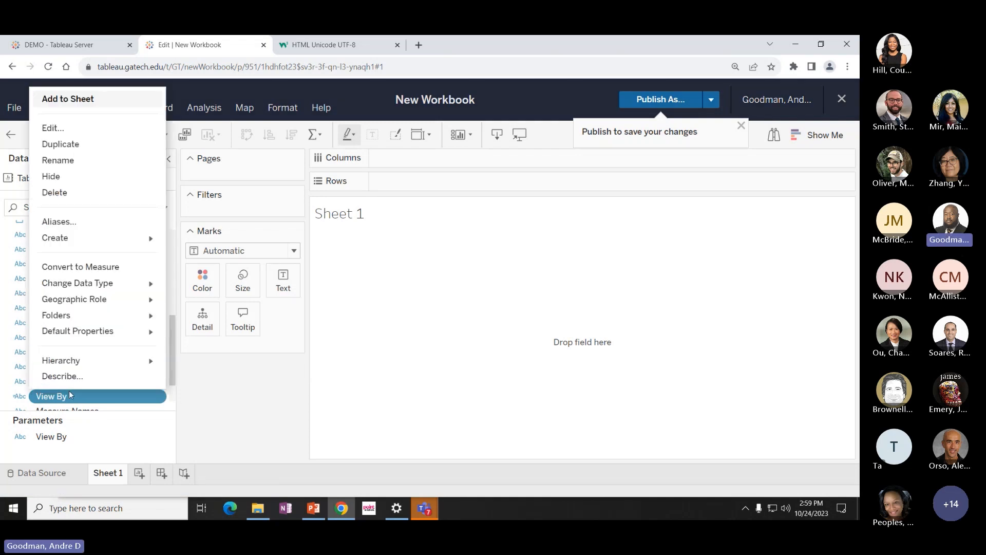
mouse_move(115, 315)
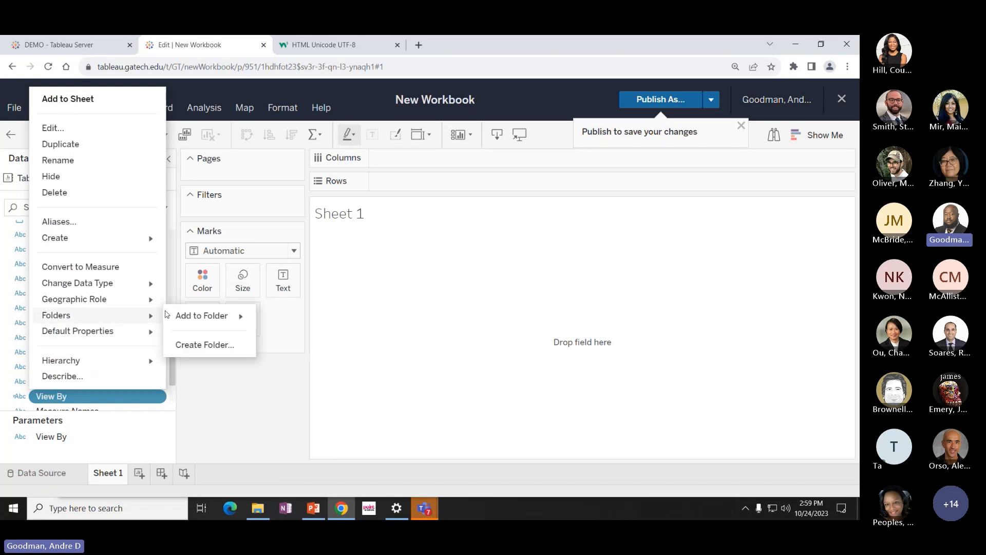
left_click(276, 315)
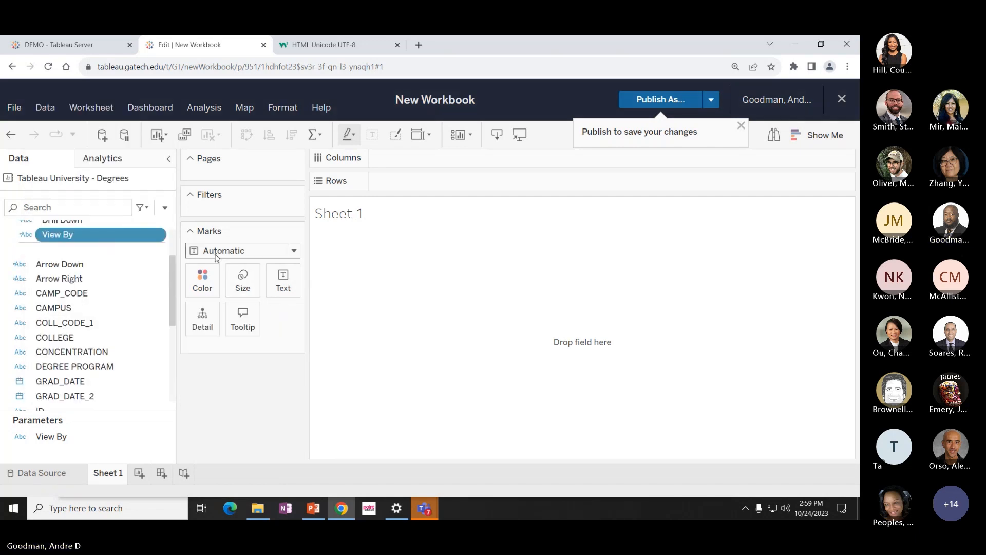
Start a new calculated field and name it Degree Count.
left_click(165, 207)
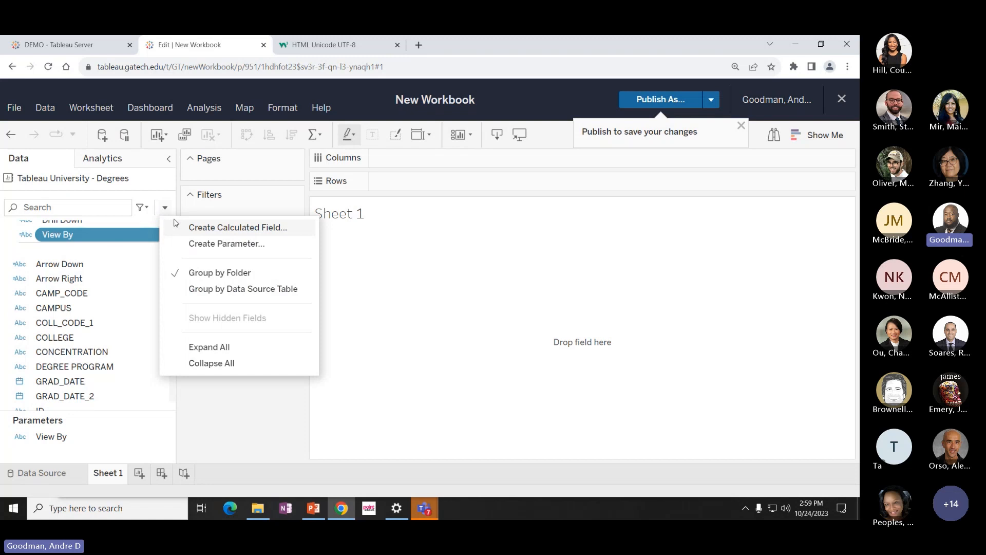
left_click(194, 227)
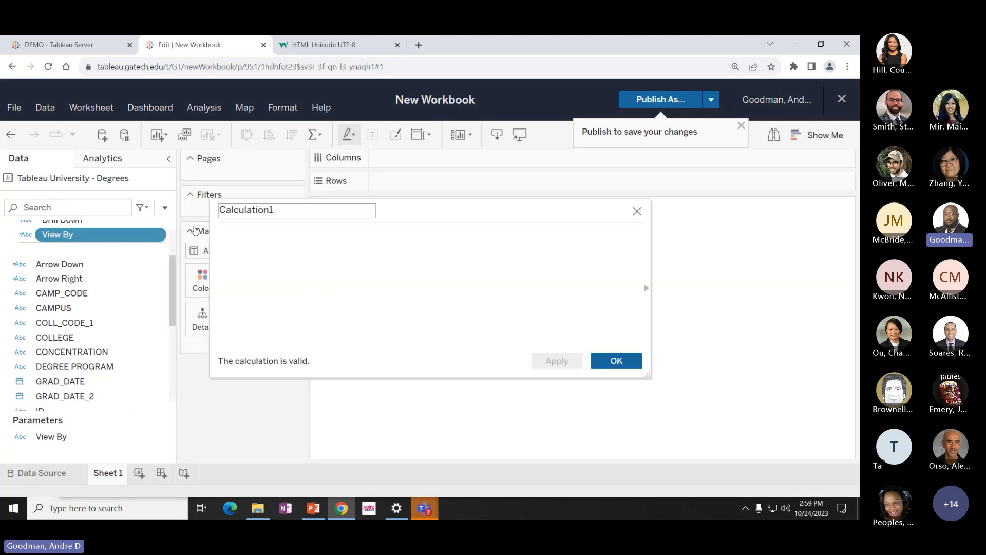
double_click(254, 208)
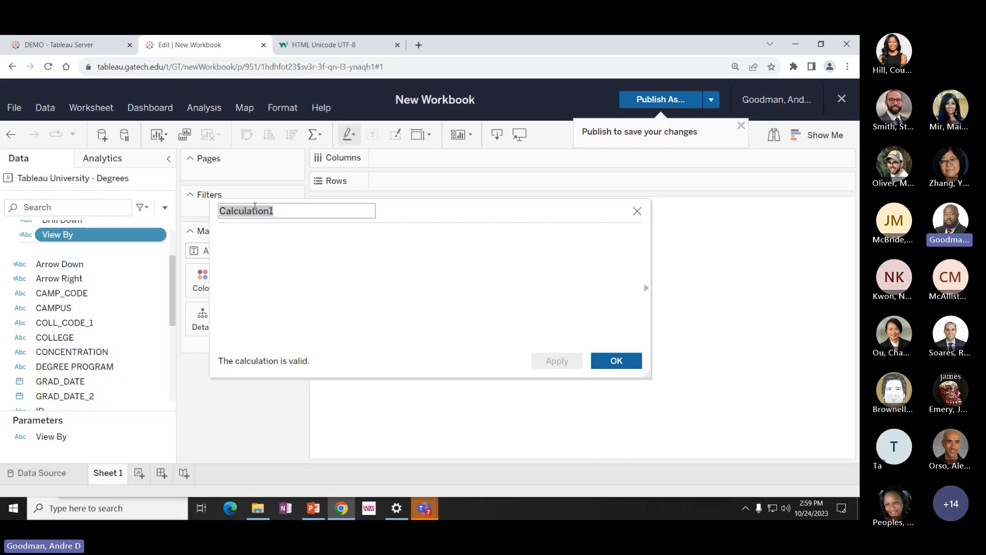
type("Degree")
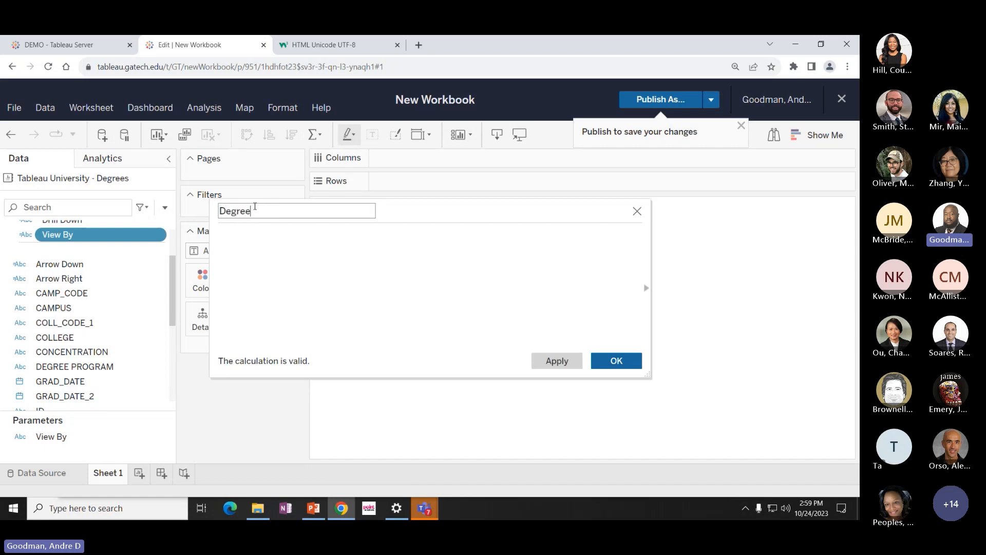
type(" Count")
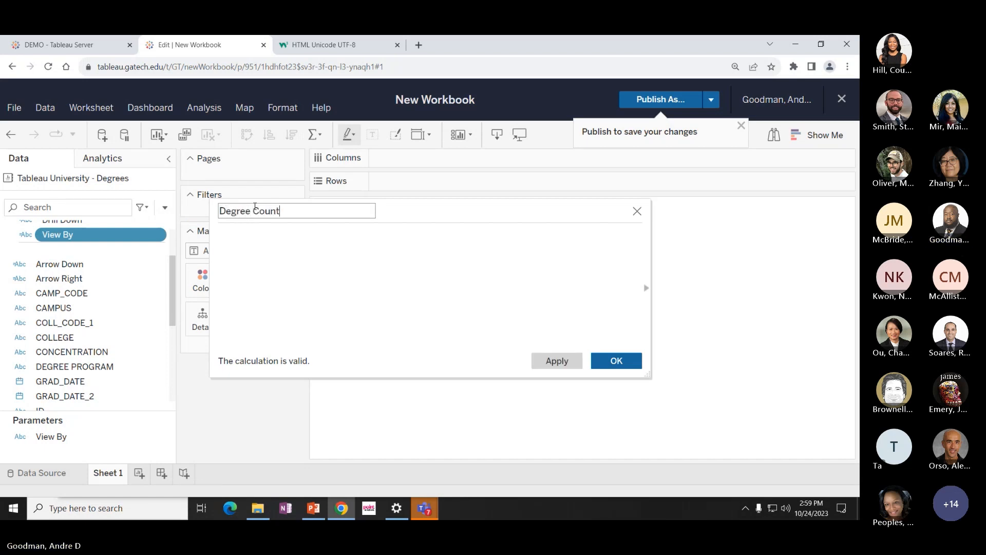
Enter the formula COUNT([ID]) for Degree Count and save the calculated field.
key("Tab")
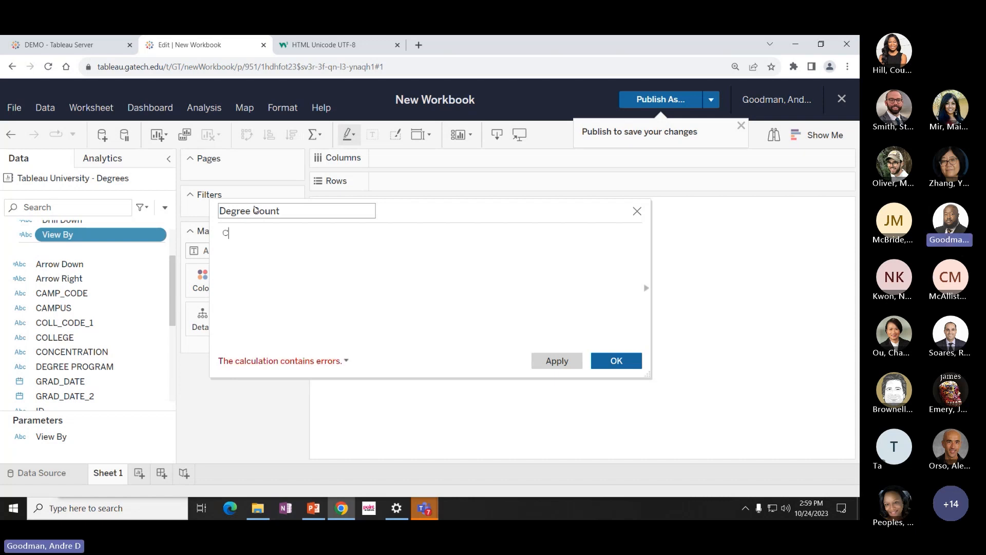
type("Cout")
key("BackSpace")
type("nt")
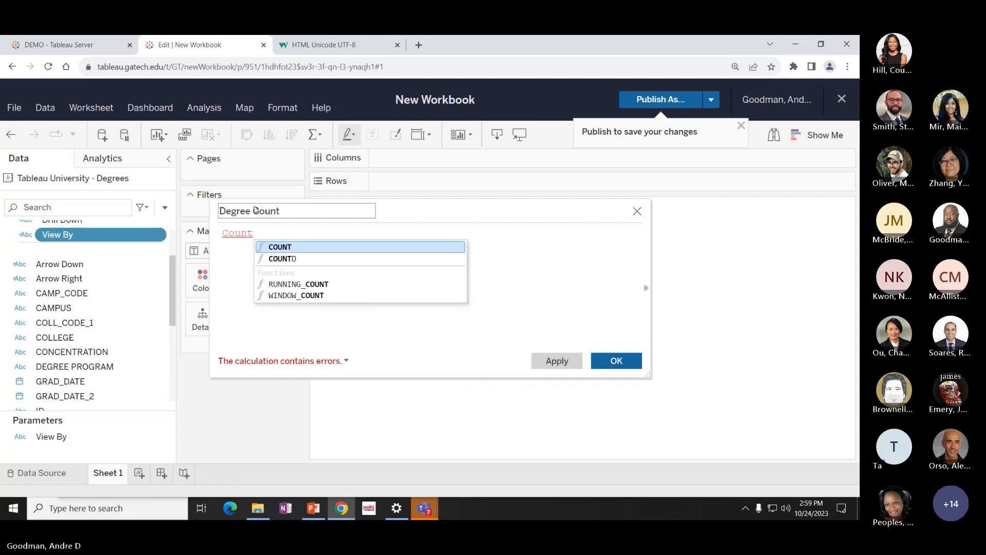
key("Return")
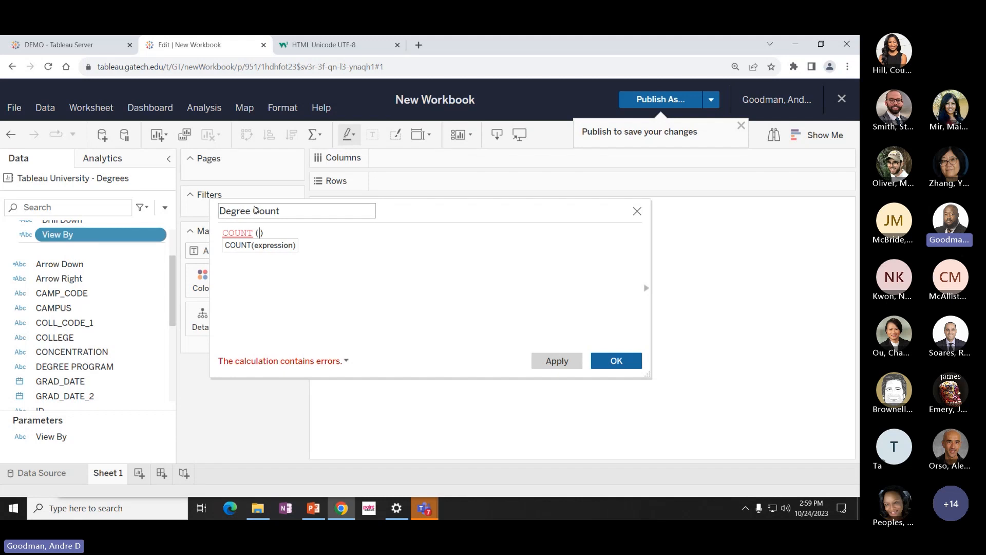
type("id")
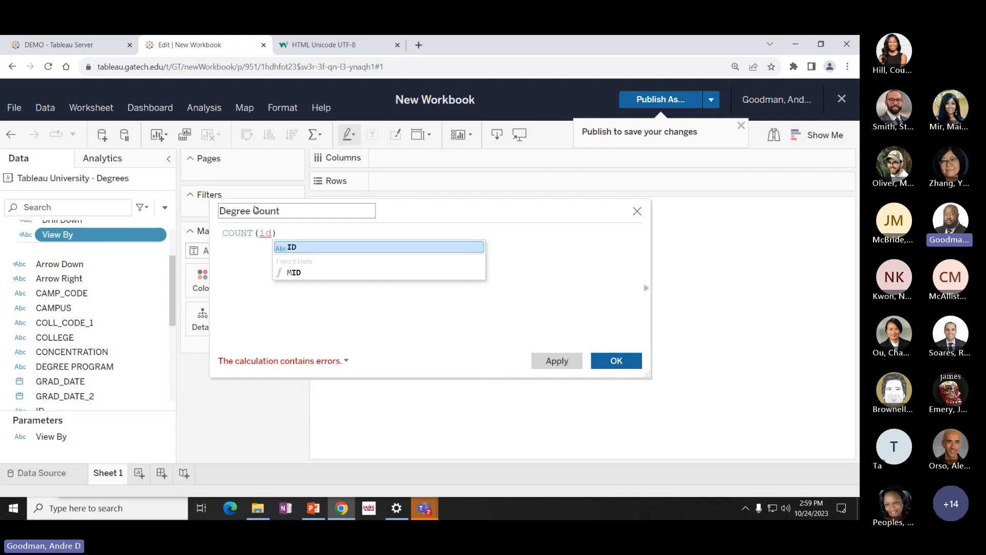
left_click(293, 256)
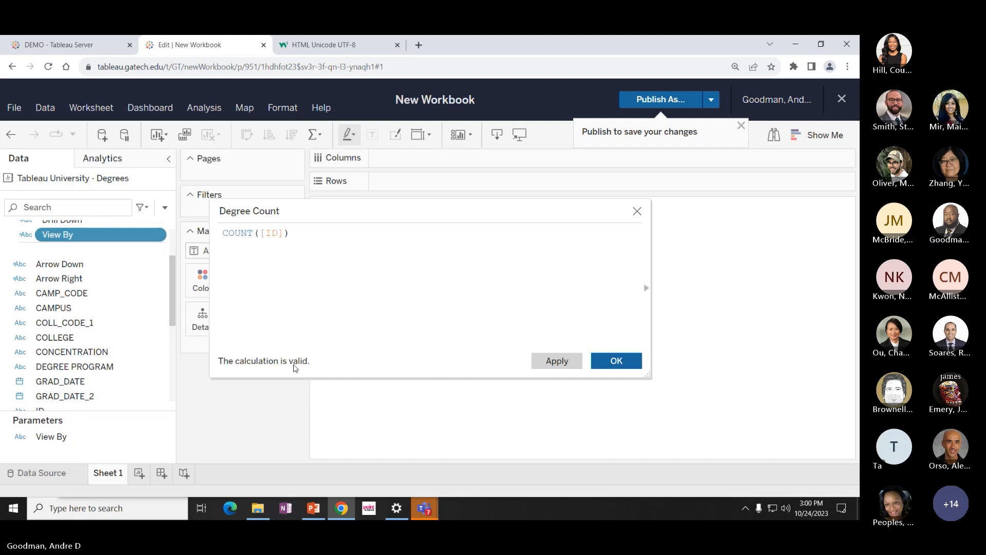
left_click(618, 362)
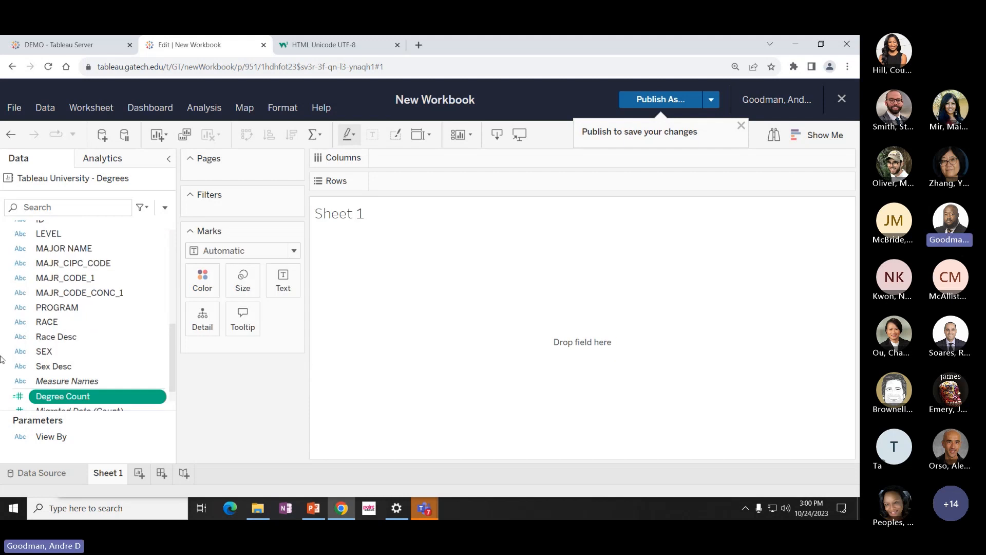
Add the Degree Count field to the Custom Calculations folder.
right_click(59, 397)
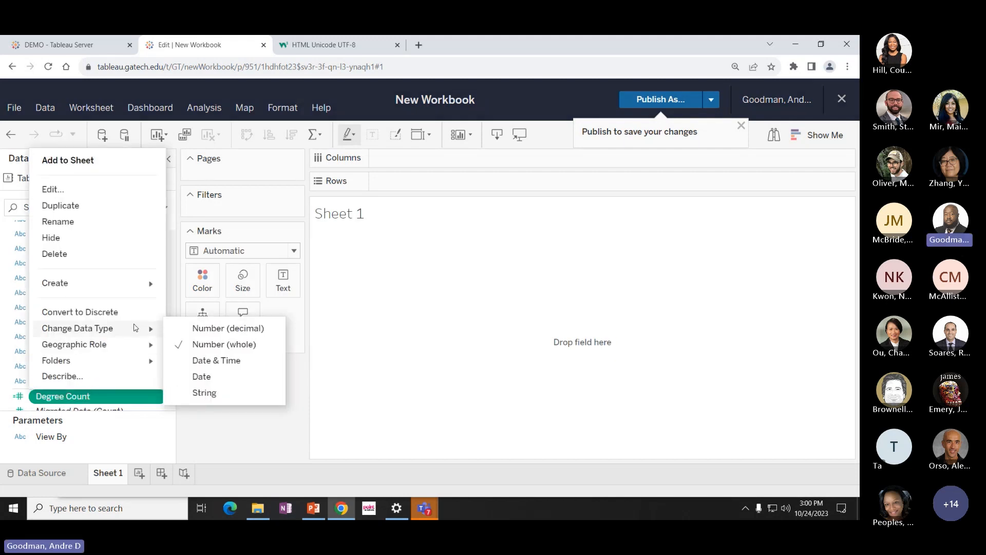
mouse_move(107, 365)
mouse_move(239, 361)
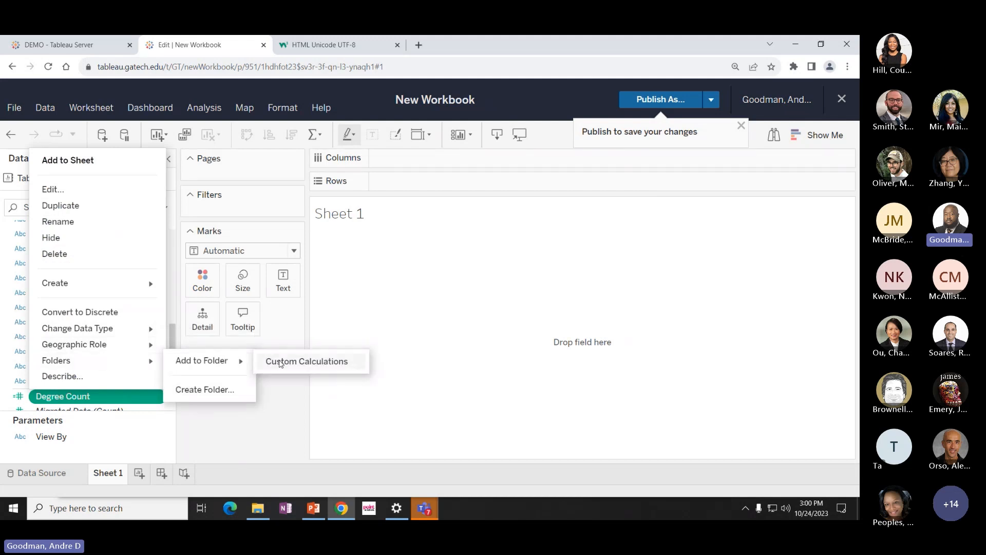
left_click(283, 360)
scroll(125, 338, "up", 3)
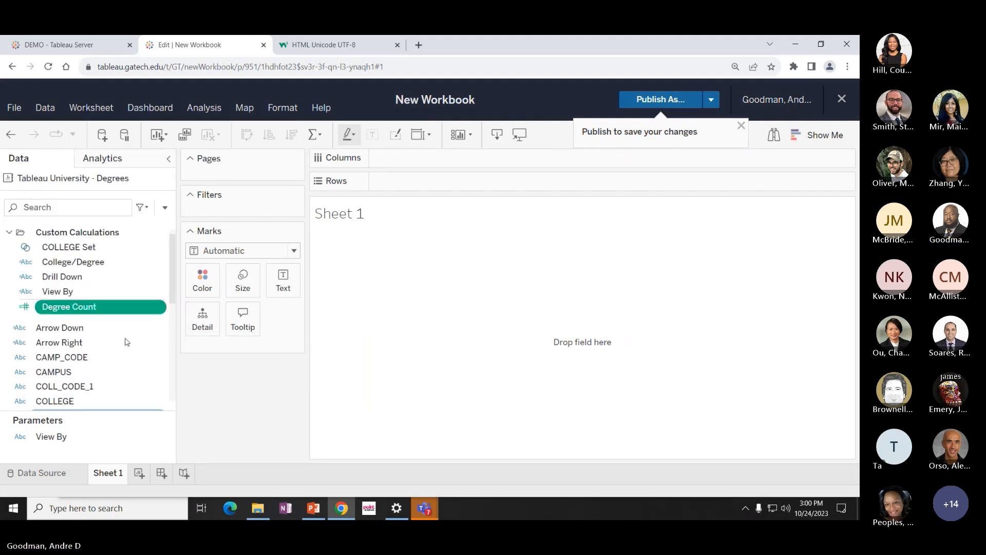
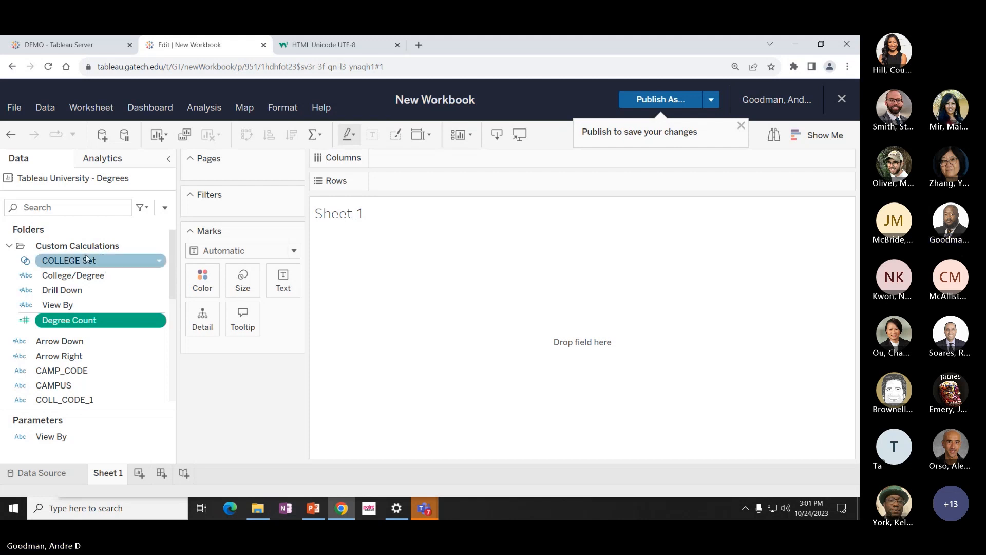
Open the function reference in a blank calculated field and filter it to the Logical functions.
left_click(164, 207)
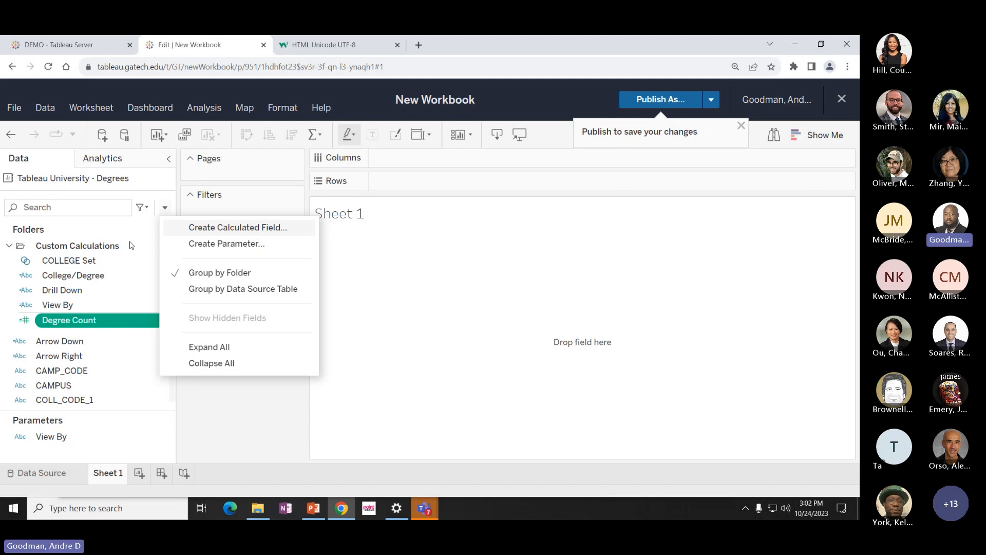
left_click(209, 229)
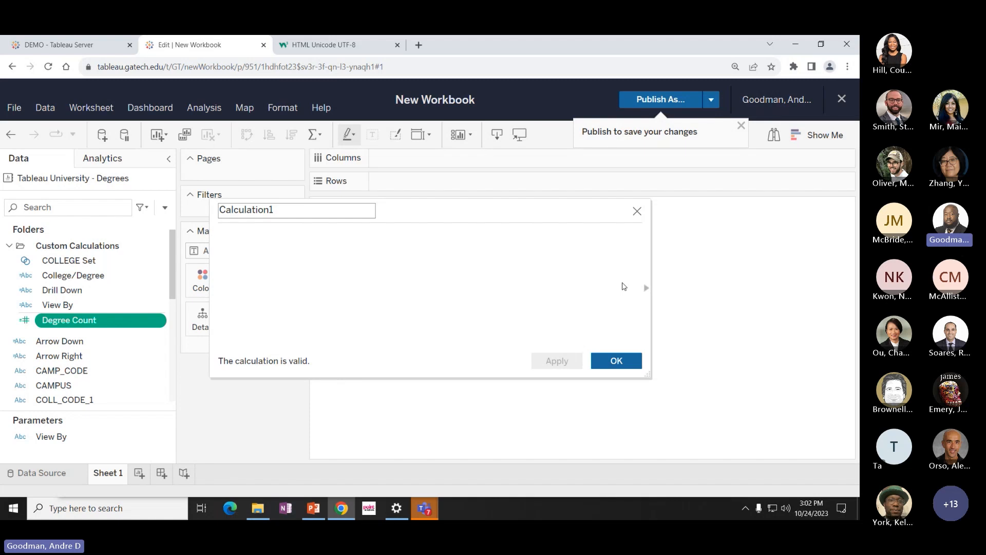
left_click(647, 298)
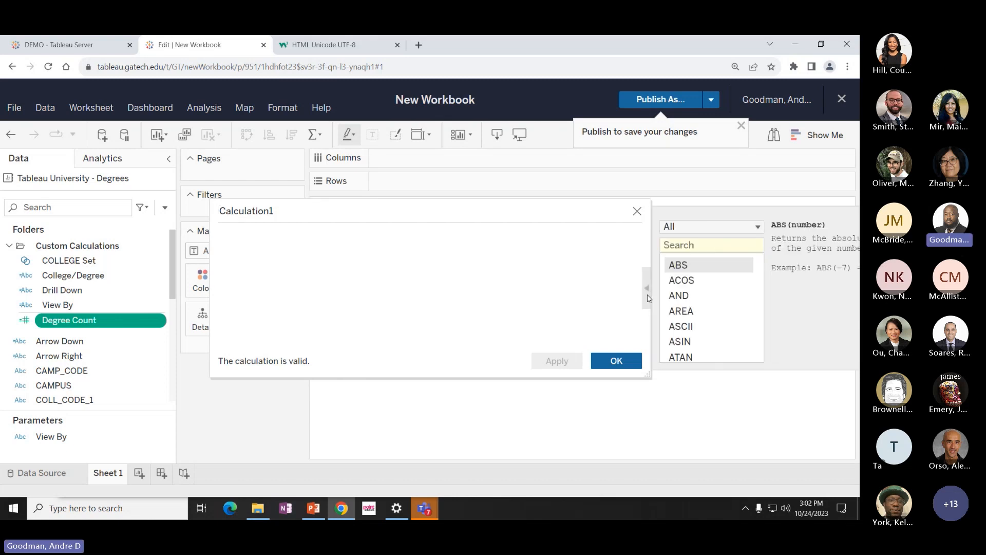
left_click_drag(579, 216, 483, 213)
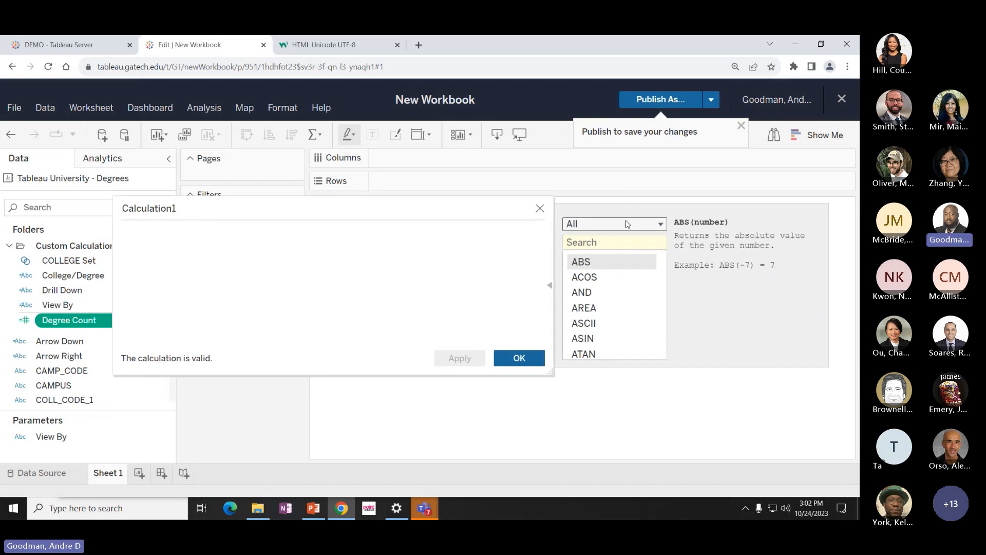
left_click(627, 224)
left_click(625, 213)
left_click(607, 227)
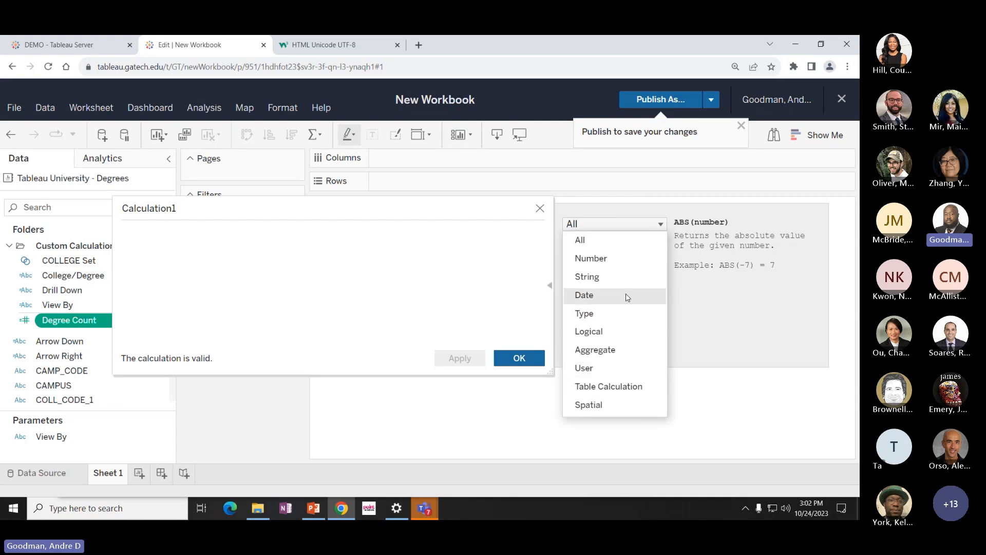
left_click(606, 333)
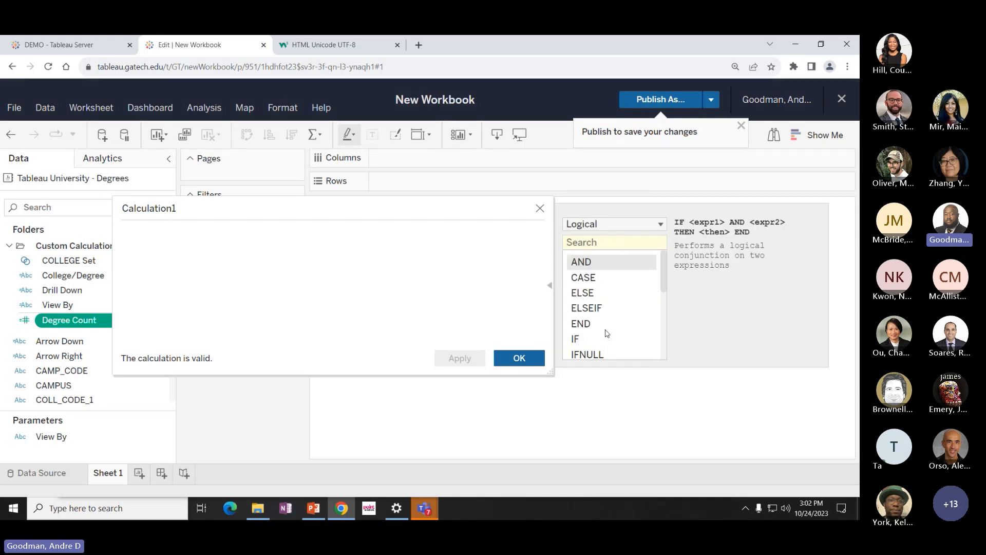
View the CASE and IF syntax in the function reference and close the blank calculation without saving.
left_click(588, 283)
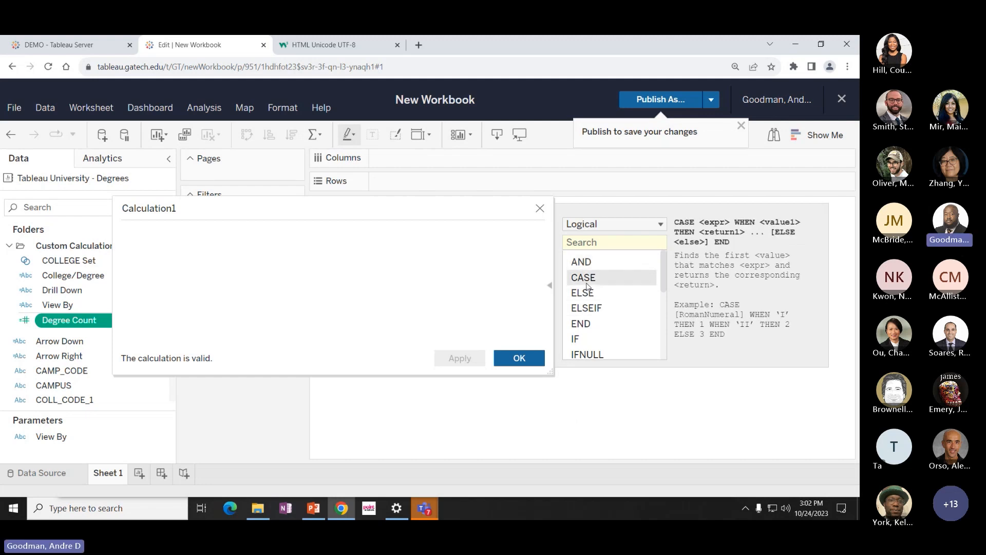
left_click(572, 342)
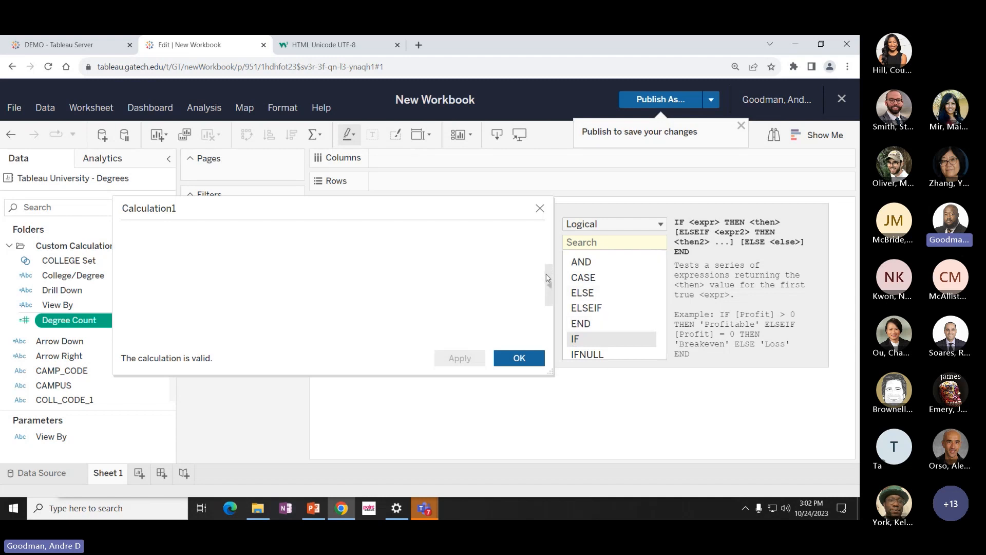
left_click(548, 278)
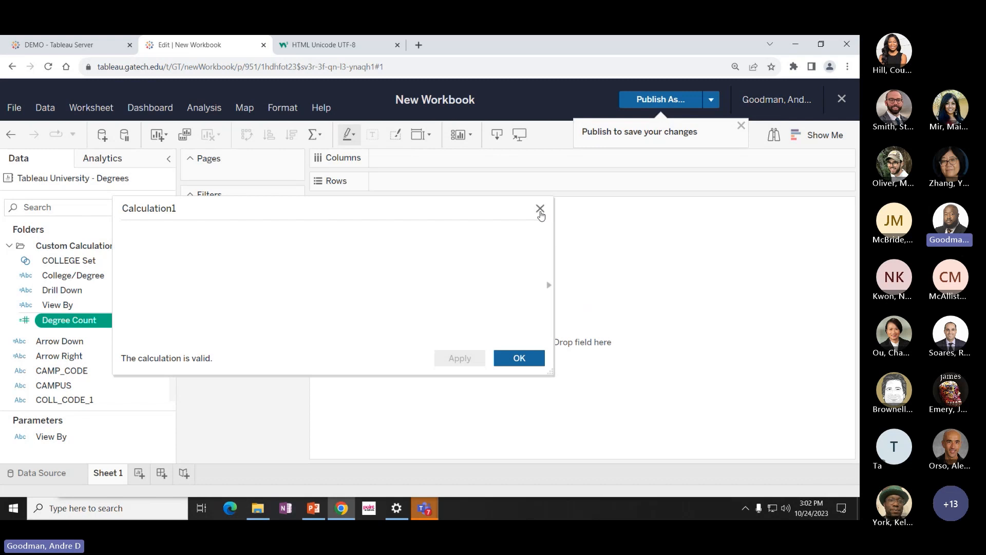
left_click(541, 209)
Reopen the View By calculated field to review its CASE formula, and close it without changing anything.
left_click(58, 304)
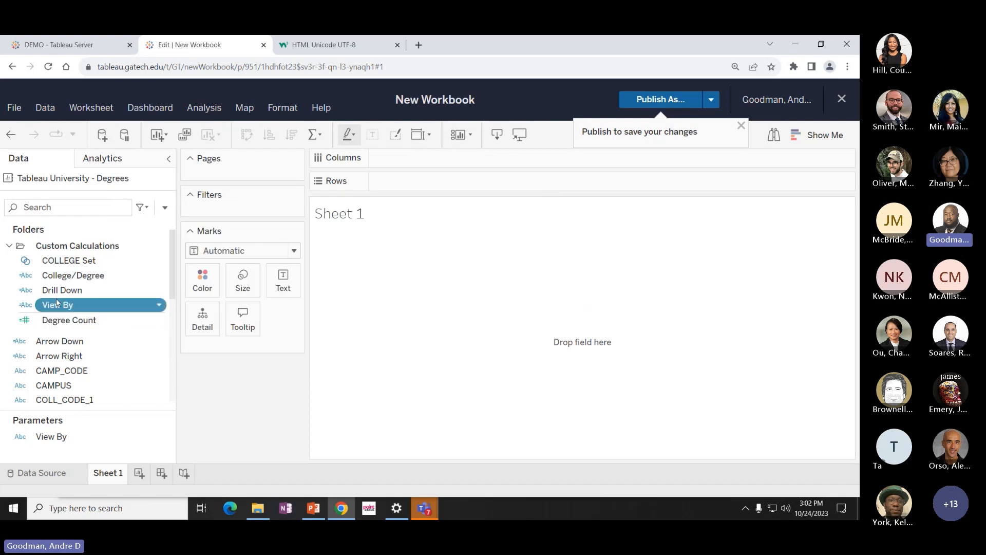
right_click(57, 303)
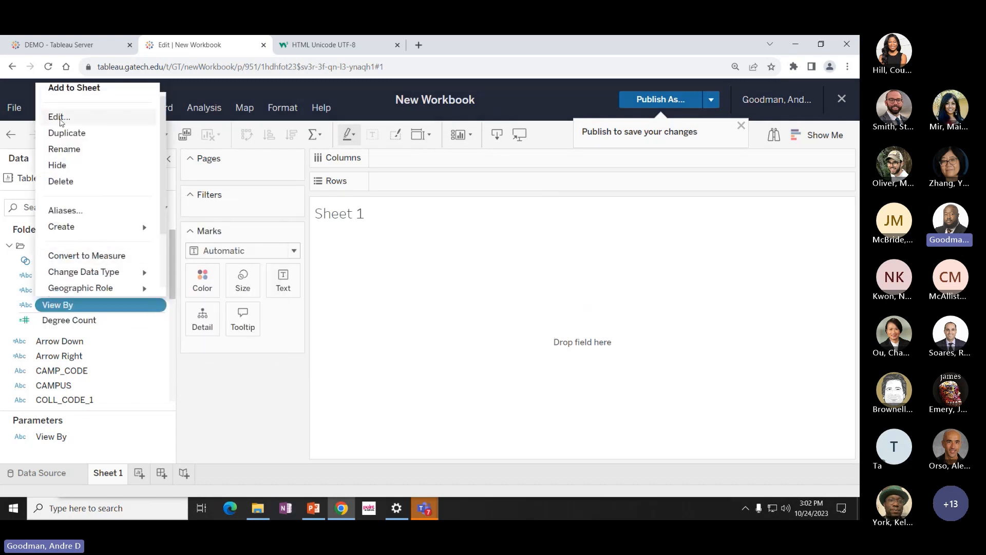
left_click(60, 118)
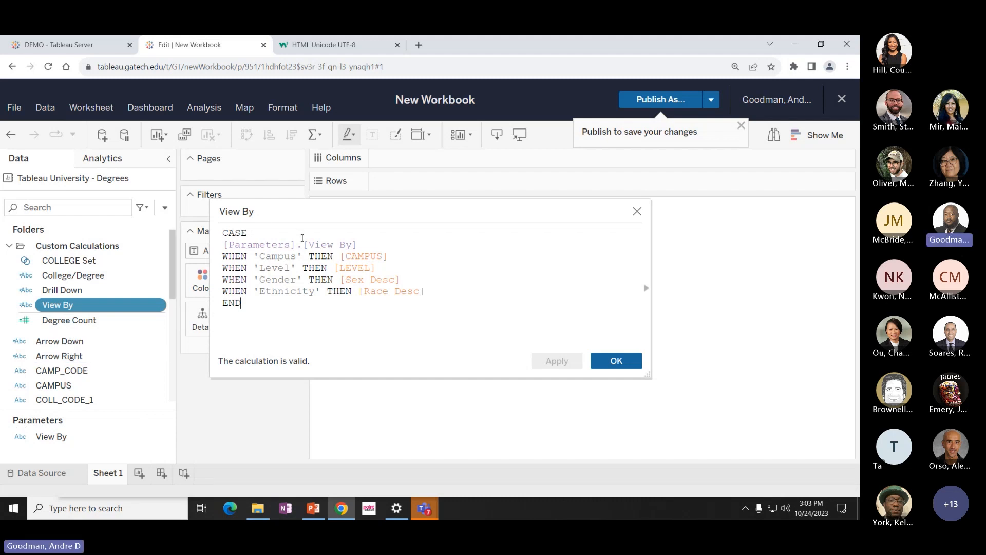
left_click(360, 245)
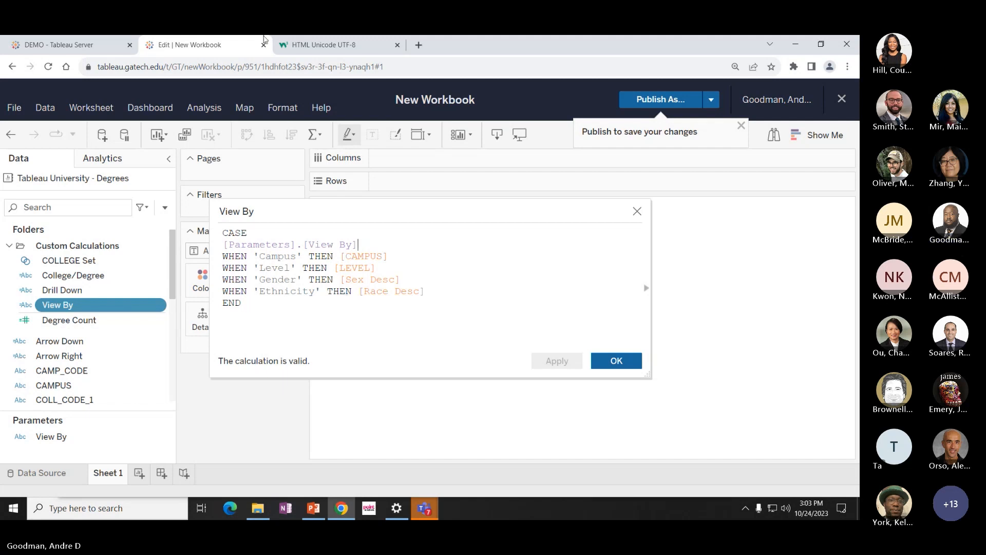
left_click_drag(272, 308, 229, 234)
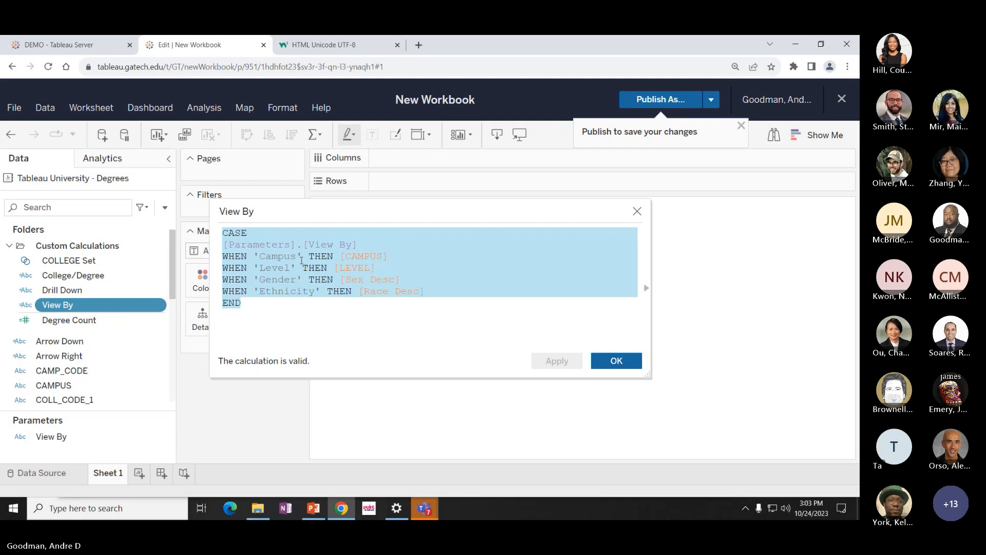
left_click(395, 342)
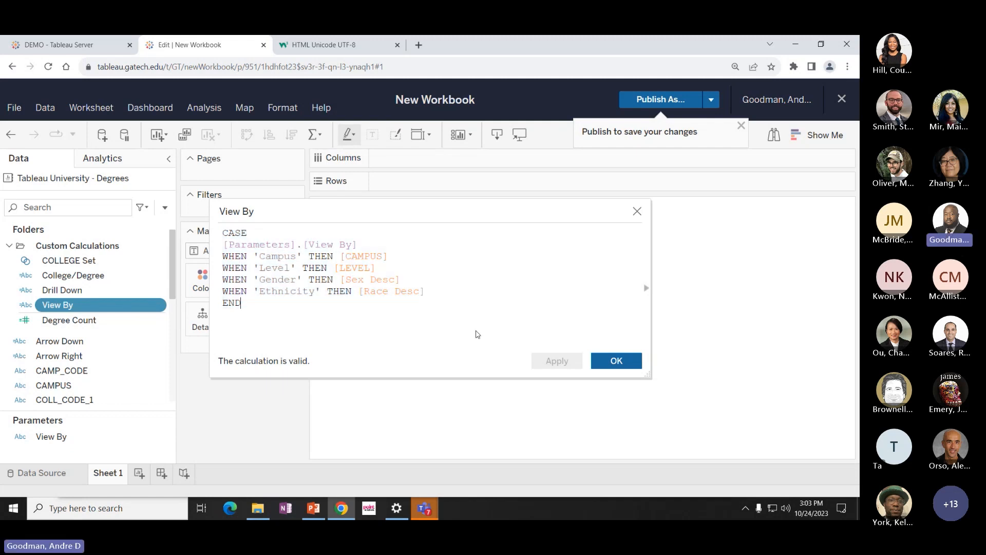
left_click(617, 361)
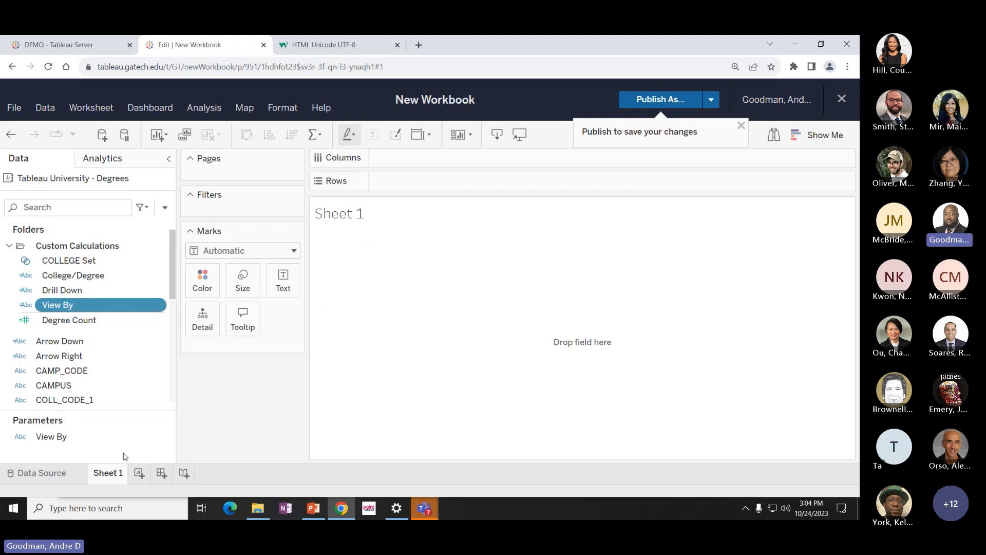
Rename Sheet 1 as Degrees.
right_click(108, 473)
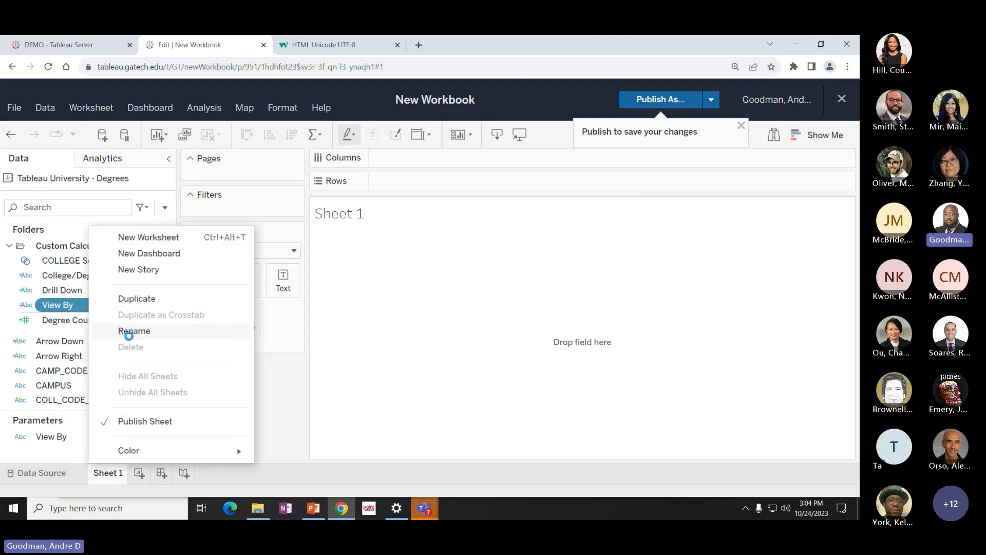
left_click(129, 333)
type("Degrees")
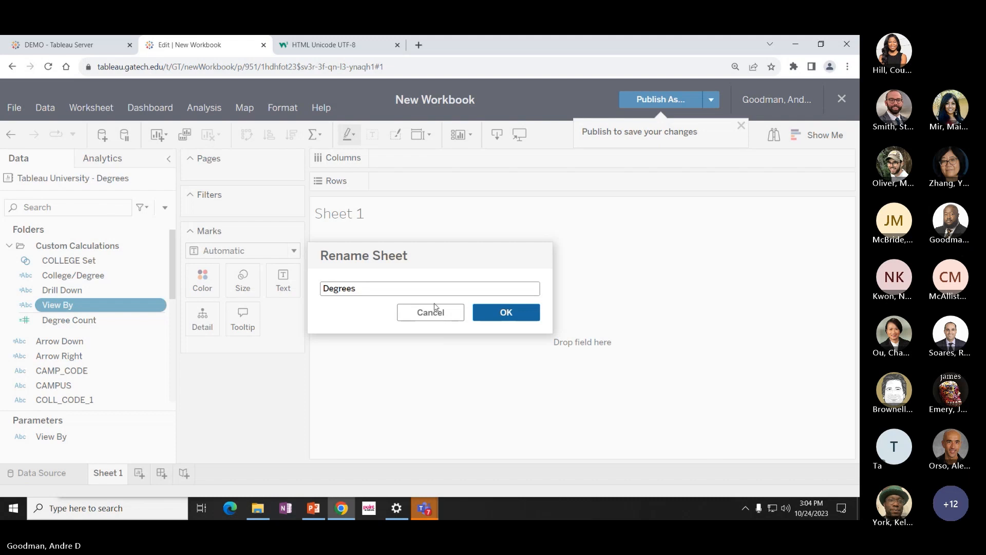
left_click(517, 312)
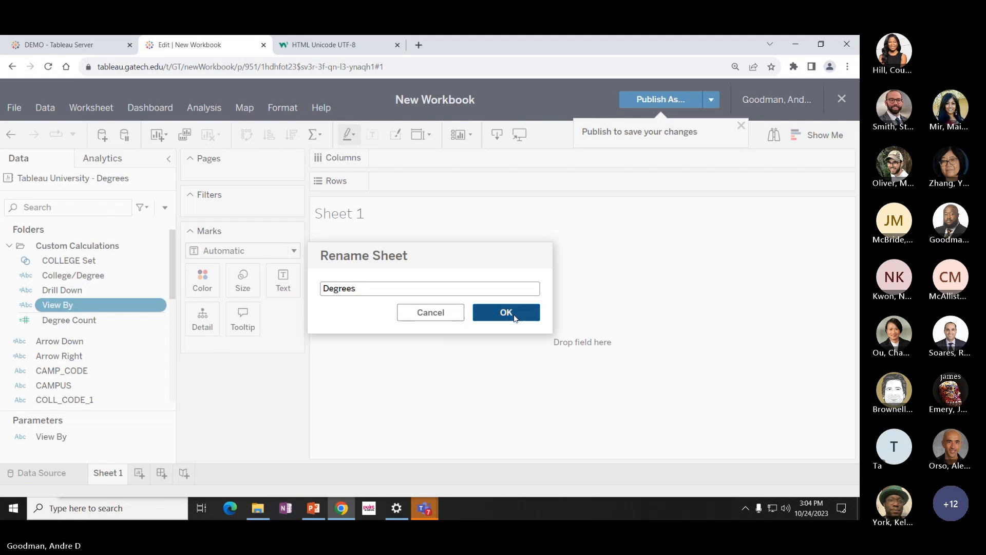
right_click(99, 477)
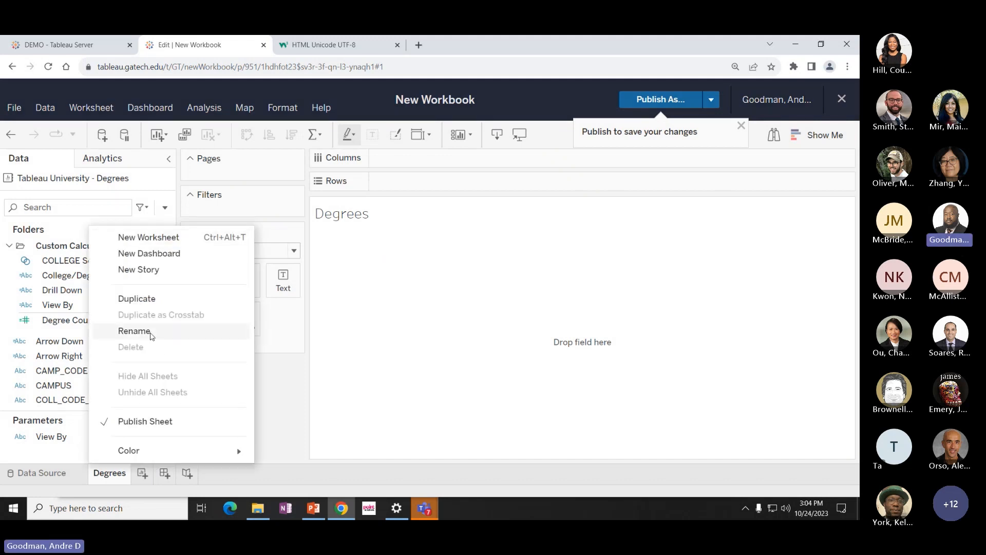
left_click(135, 331)
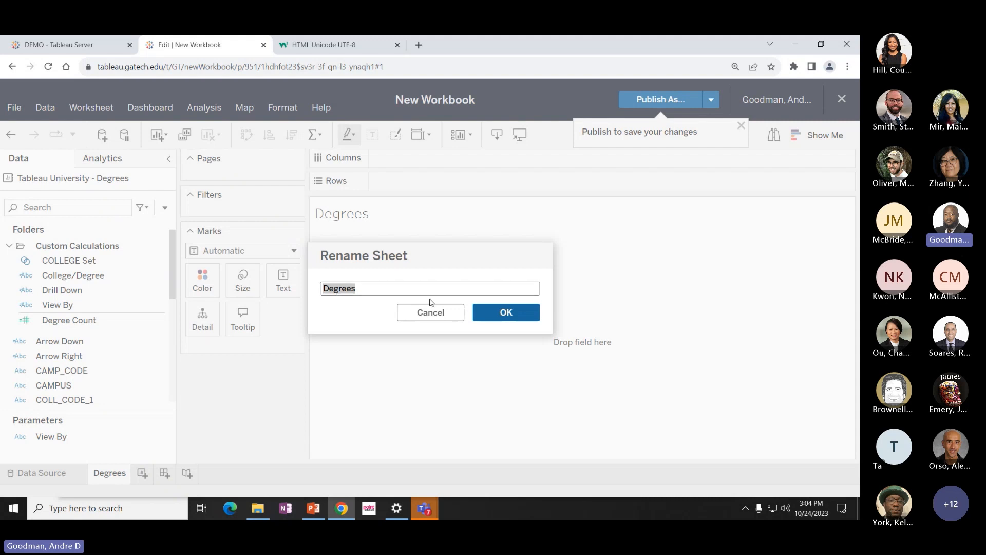
left_click(482, 315)
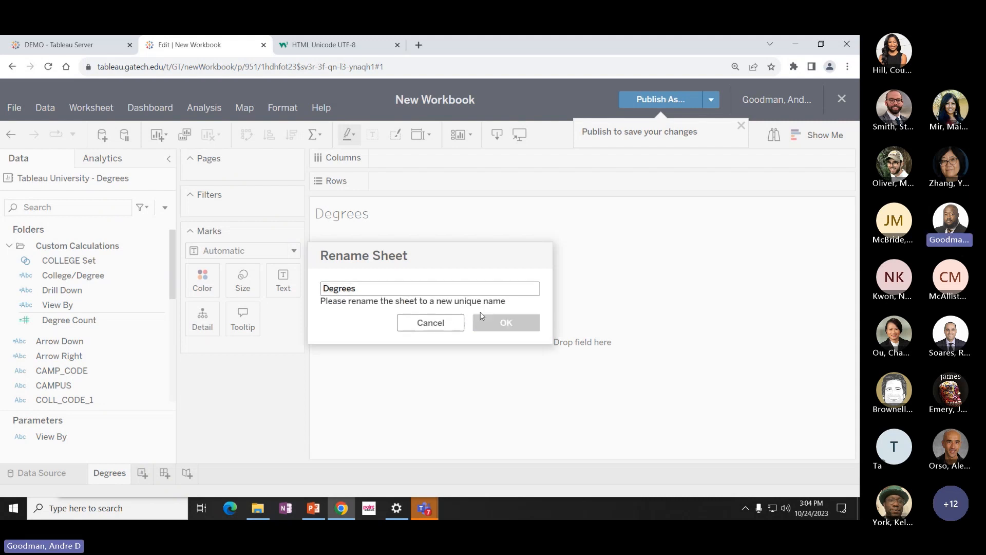
left_click(452, 328)
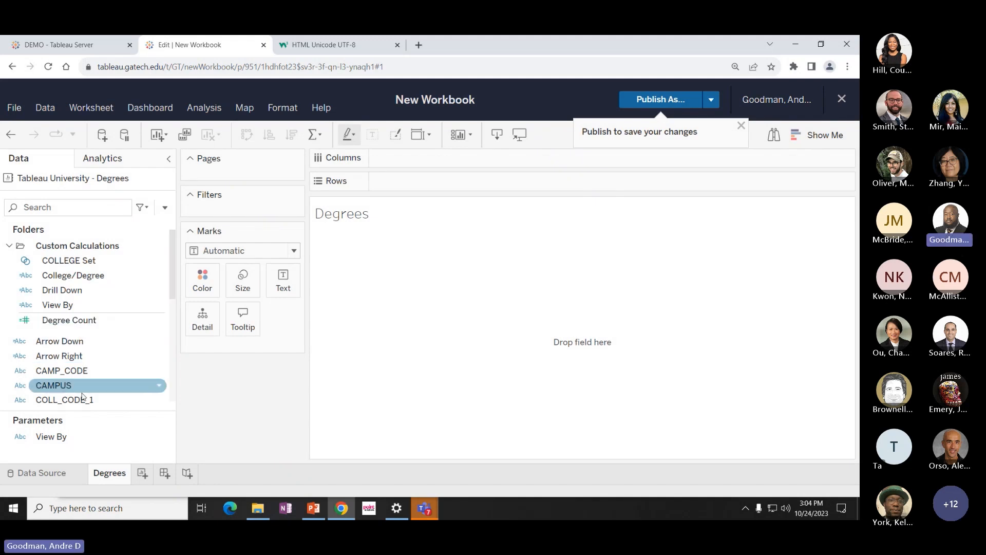
Place the COLLEGE field on Rows, followed by the Drill Down calculation.
scroll(82, 395, "down", 1)
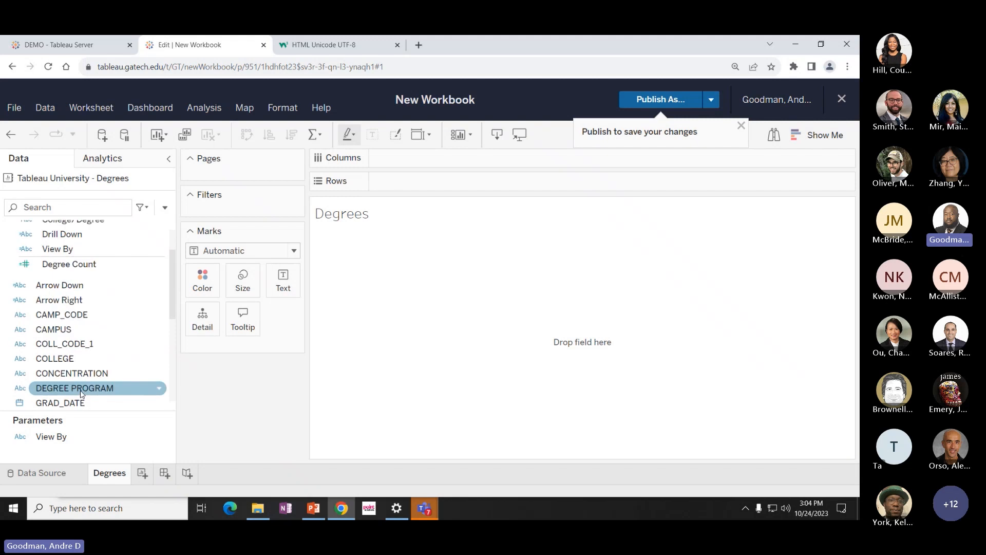
left_click(67, 362)
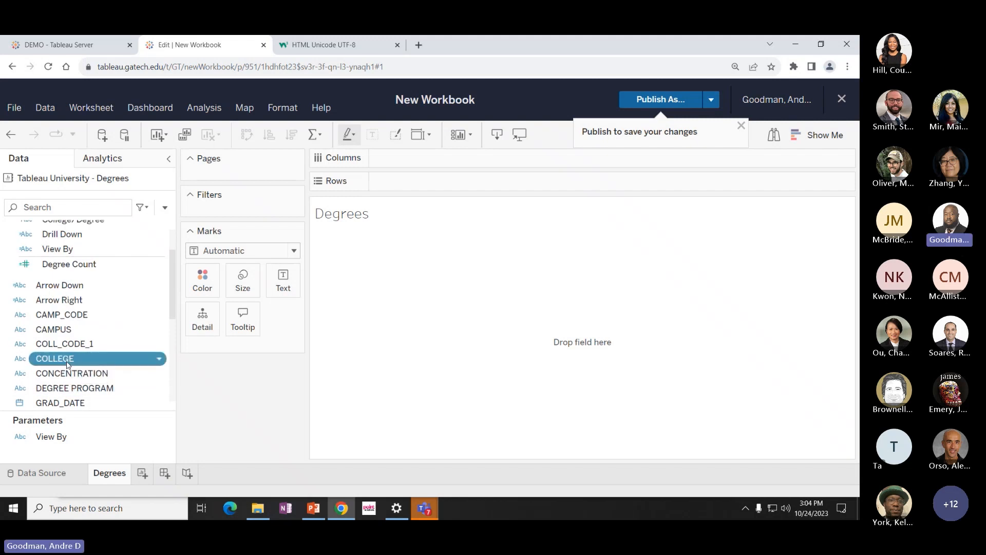
left_click_drag(67, 363, 400, 185)
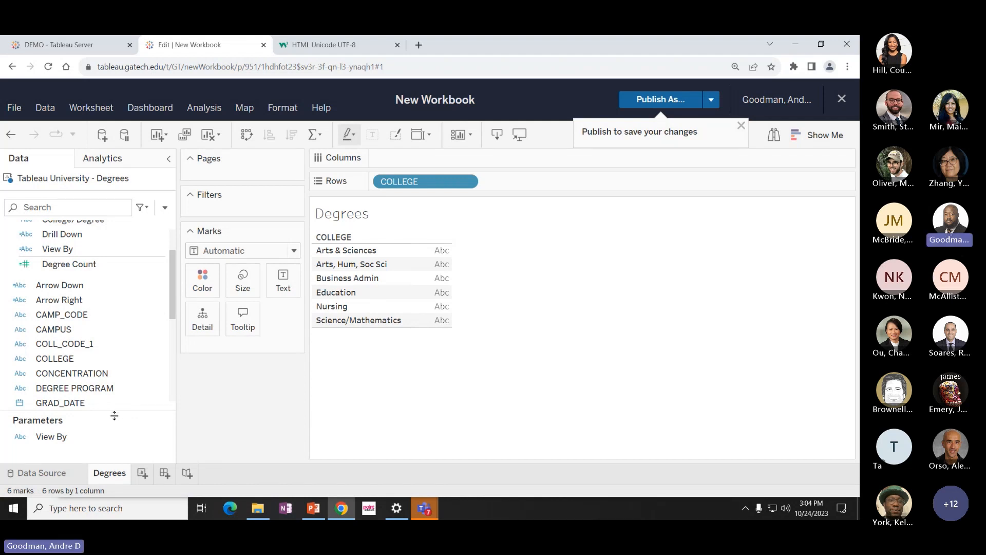
scroll(99, 323, "up", 1)
left_click_drag(75, 291, 497, 186)
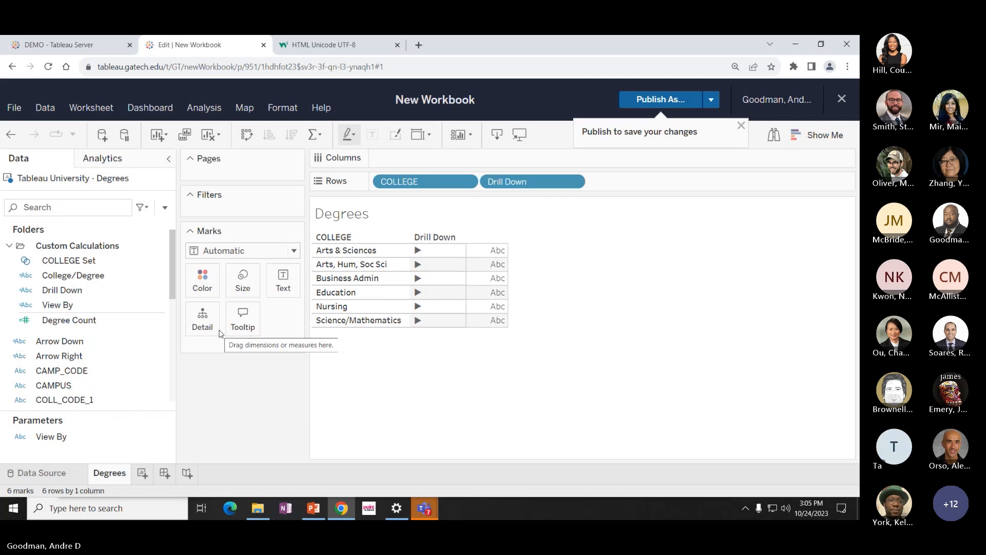
Add College/Degree to Rows after Drill Down and hide the COLLEGE header.
left_click(55, 279)
left_click_drag(55, 279, 624, 184)
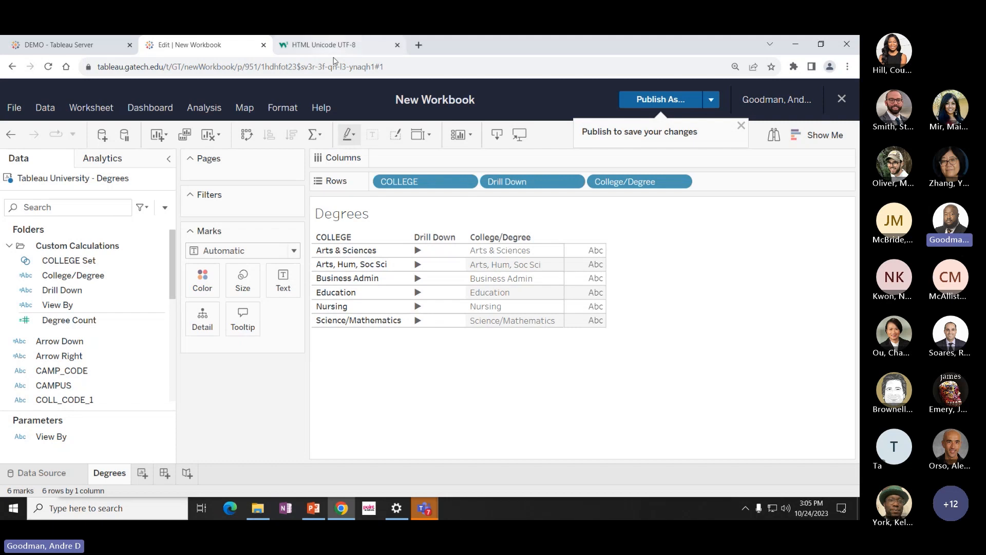
left_click(402, 185)
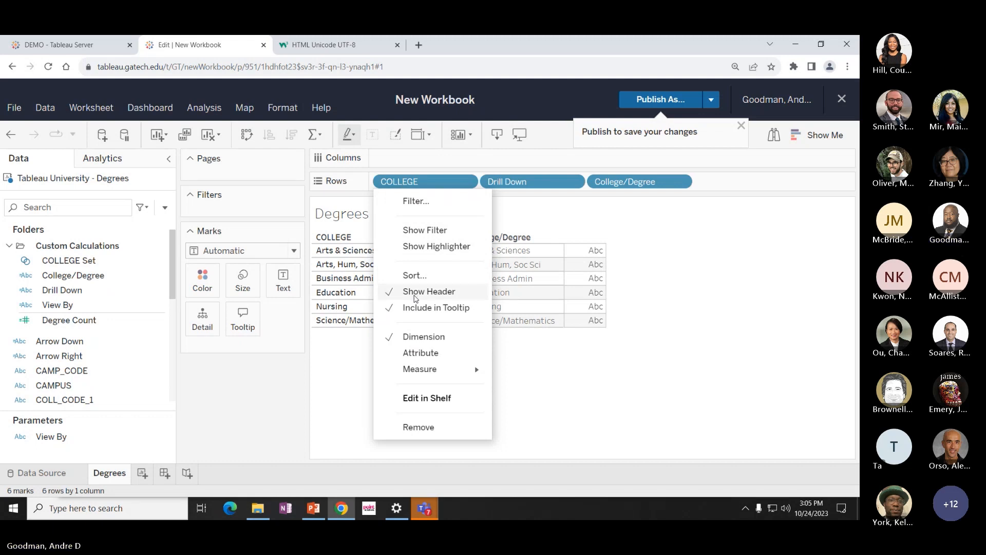
left_click(415, 296)
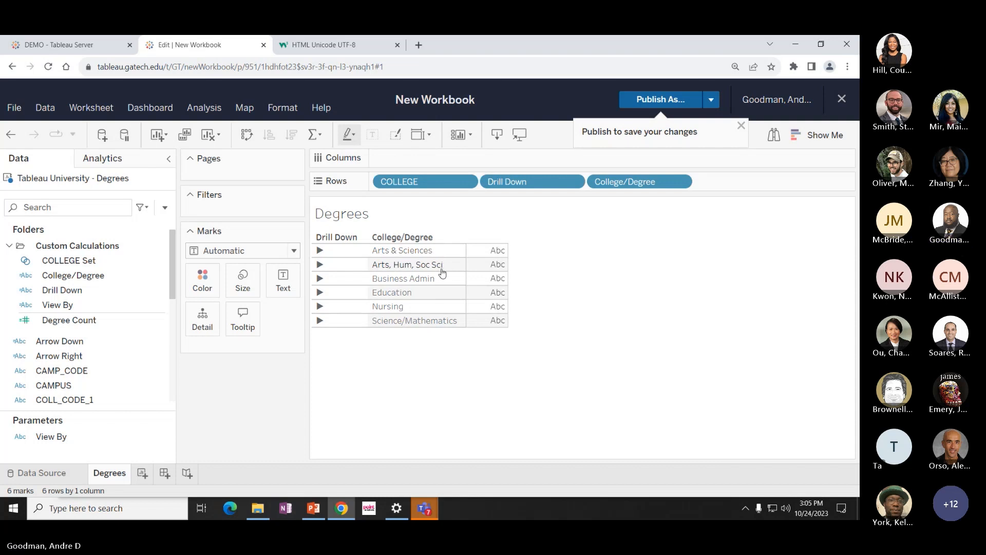
Place the Degree Count measure on Columns twice, side by side.
left_click(93, 294)
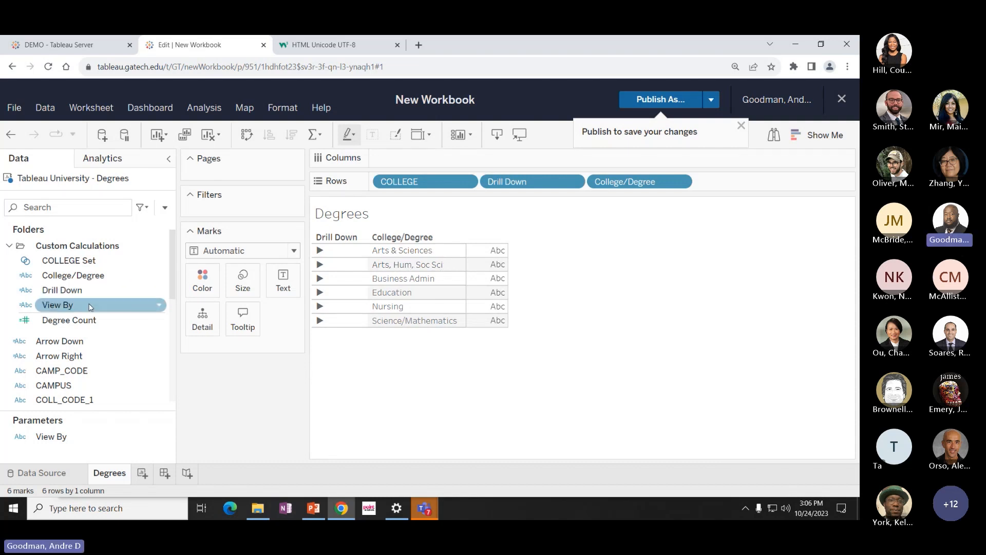
left_click(66, 322)
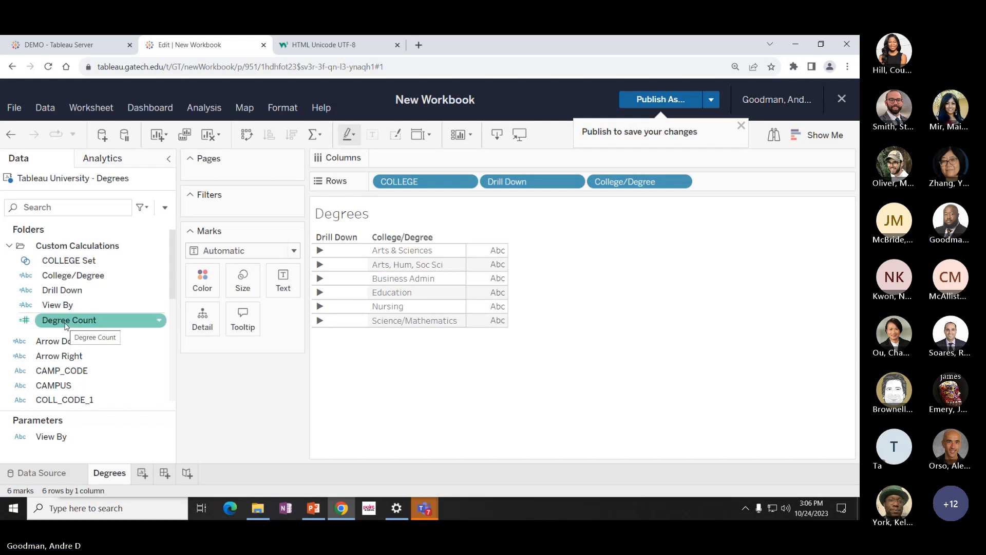
left_click_drag(66, 325, 432, 158)
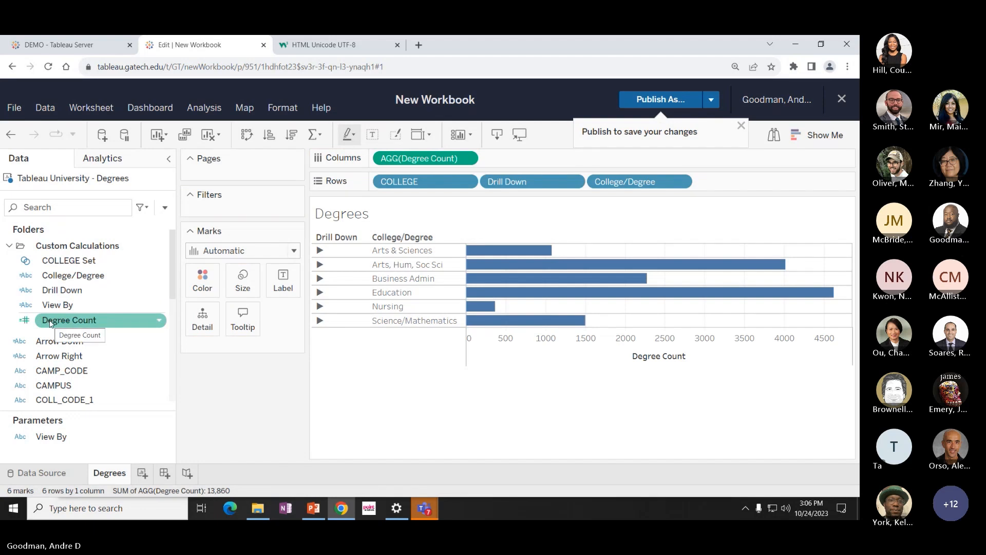
left_click_drag(50, 322, 579, 159)
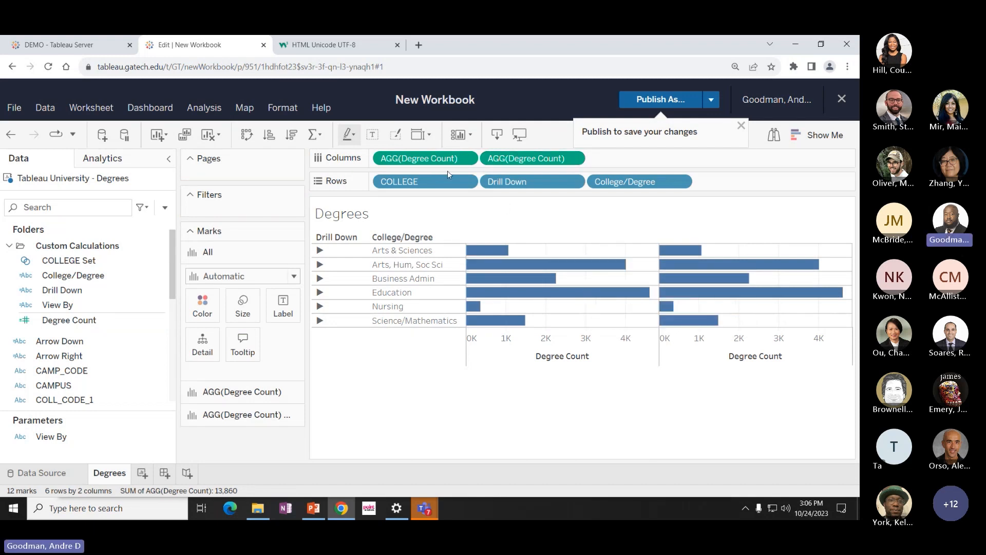
left_click(50, 323)
left_click_drag(51, 329, 420, 149)
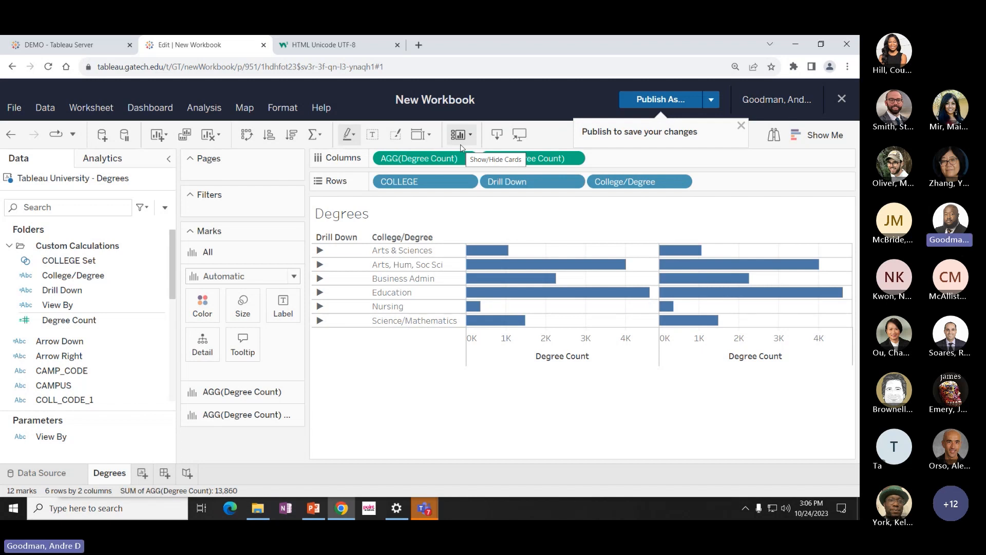
Combine the two Degree Count measures on Columns into a dual axis, undoing and redoing it to compare the chart.
right_click(539, 160)
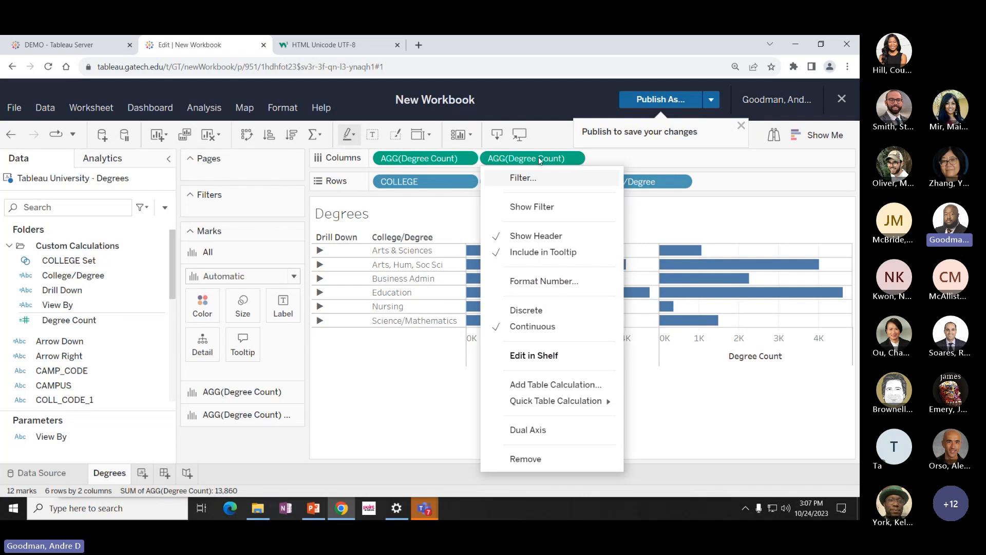
mouse_move(524, 405)
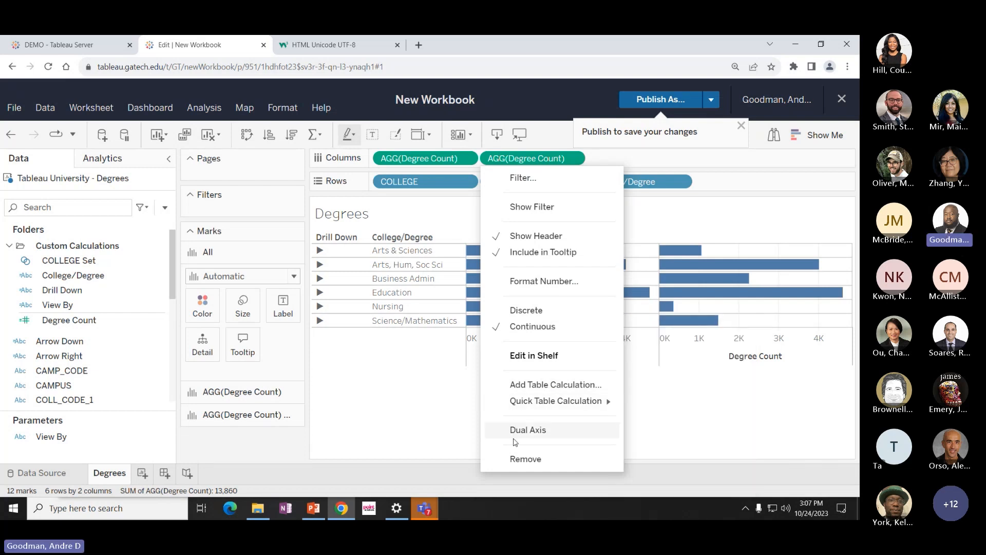
left_click(522, 432)
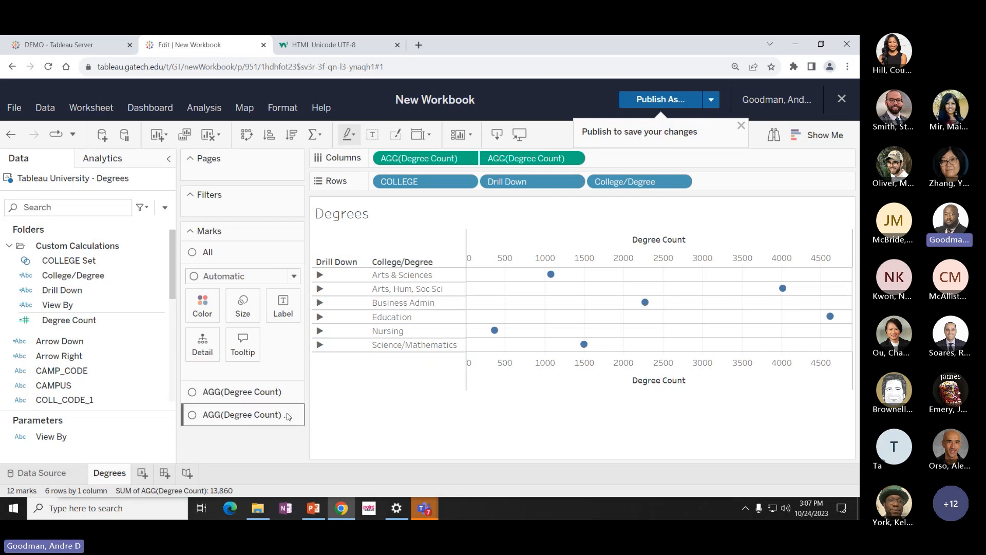
left_click(11, 135)
left_click(34, 136)
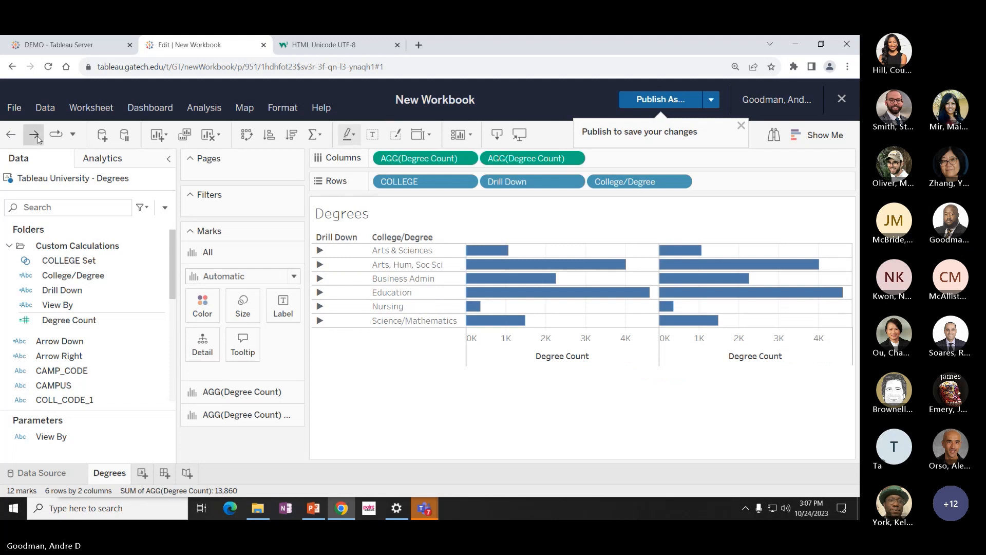
Examine the Marks cards for All and for each Degree Count measure, and view the second measure's Dual Axis option.
left_click(213, 391)
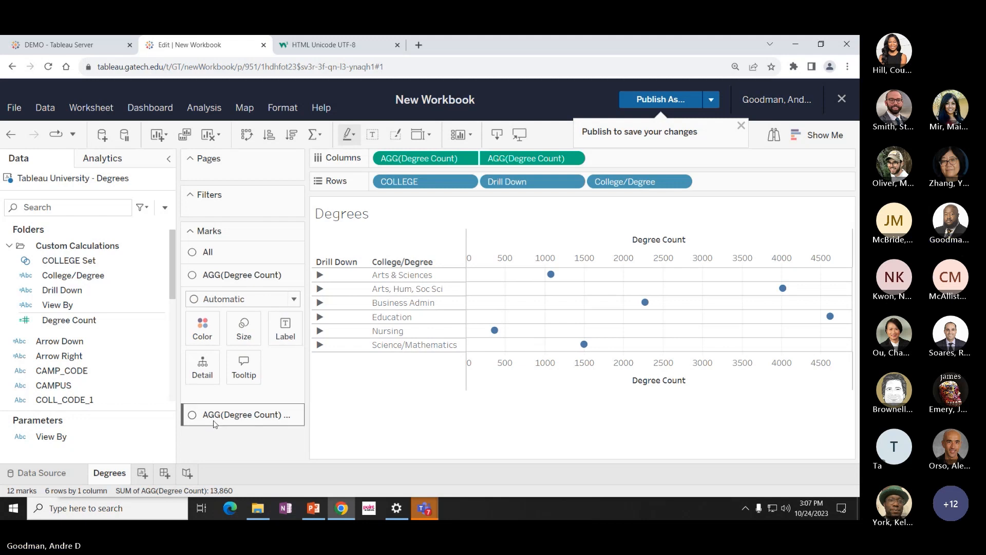
left_click(238, 261)
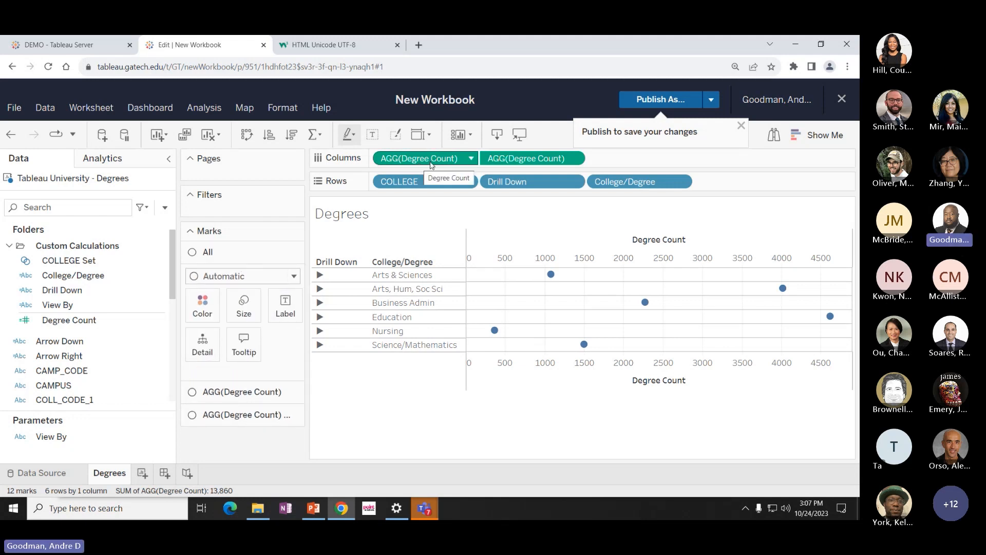
left_click(257, 396)
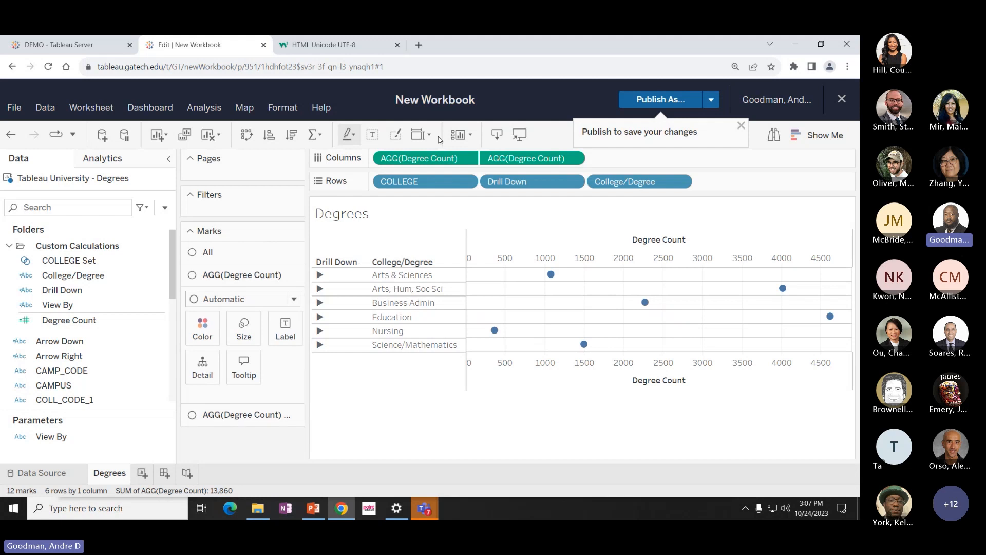
left_click(244, 416)
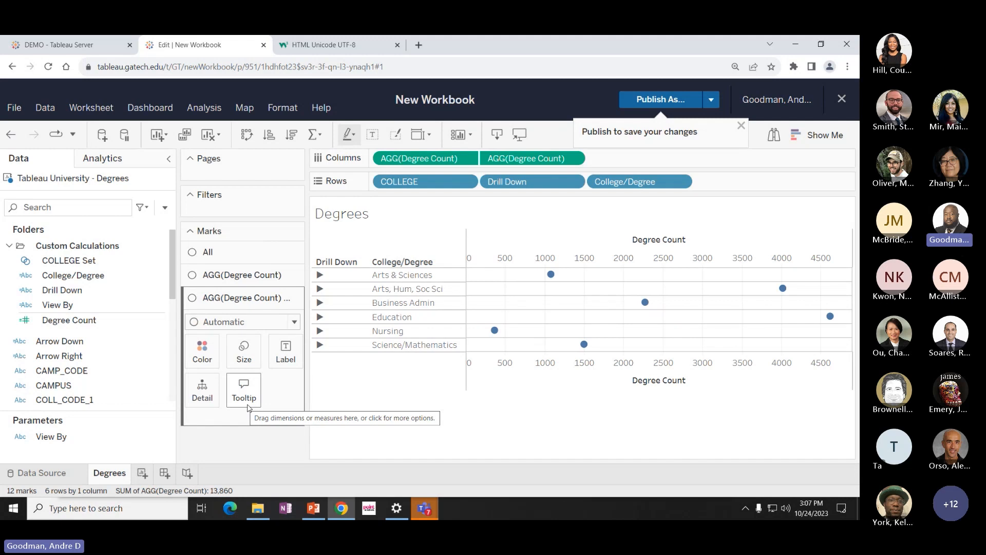
left_click(208, 253)
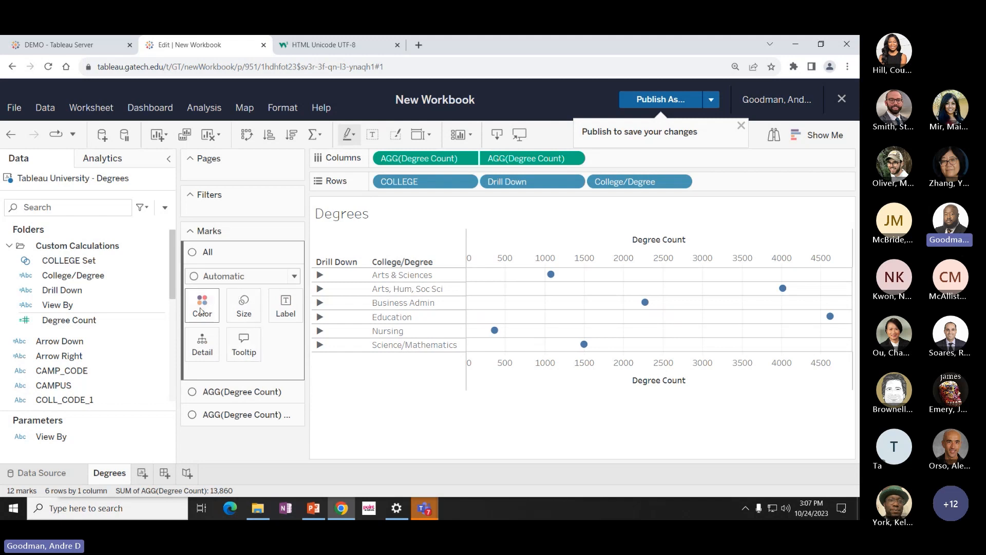
left_click(237, 397)
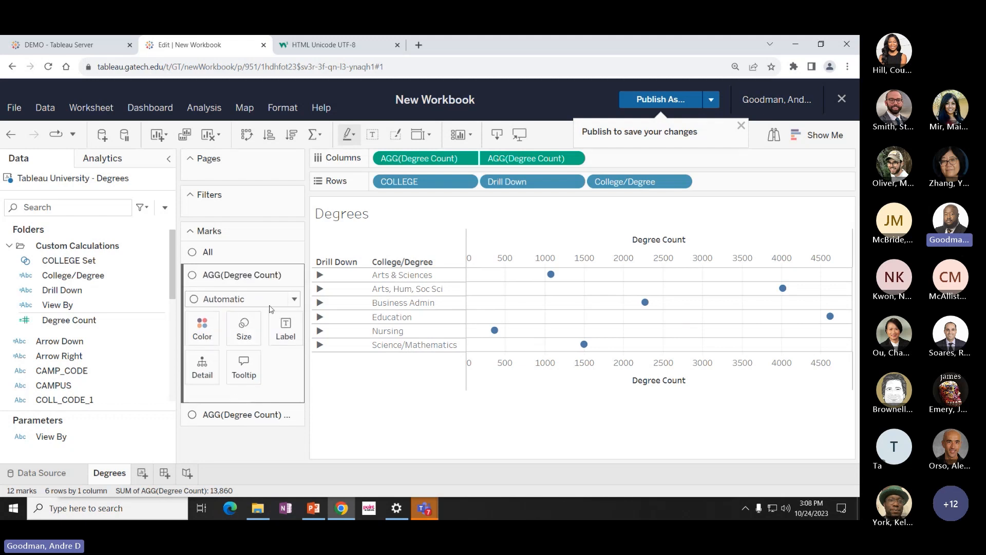
left_click(263, 258)
left_click(254, 276)
left_click(214, 414)
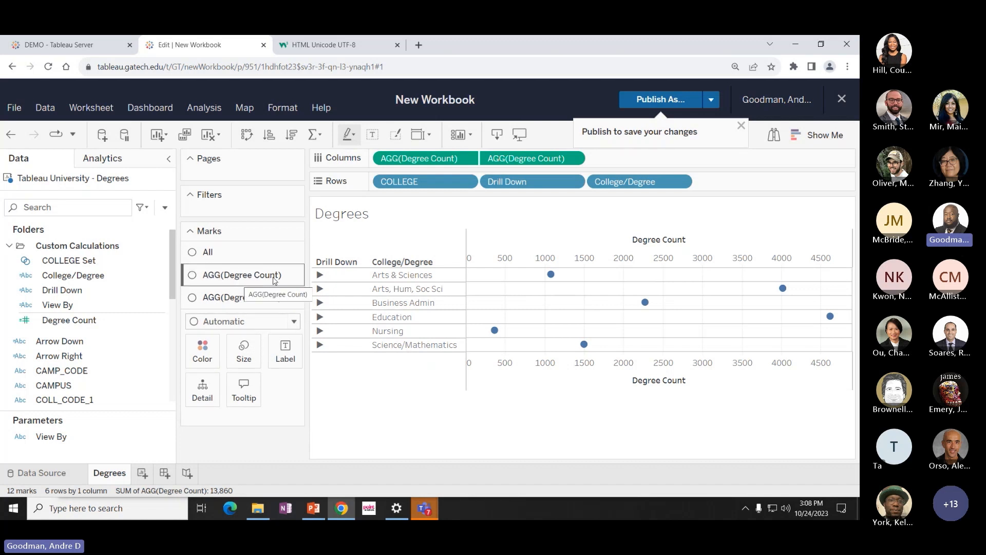
left_click(241, 298)
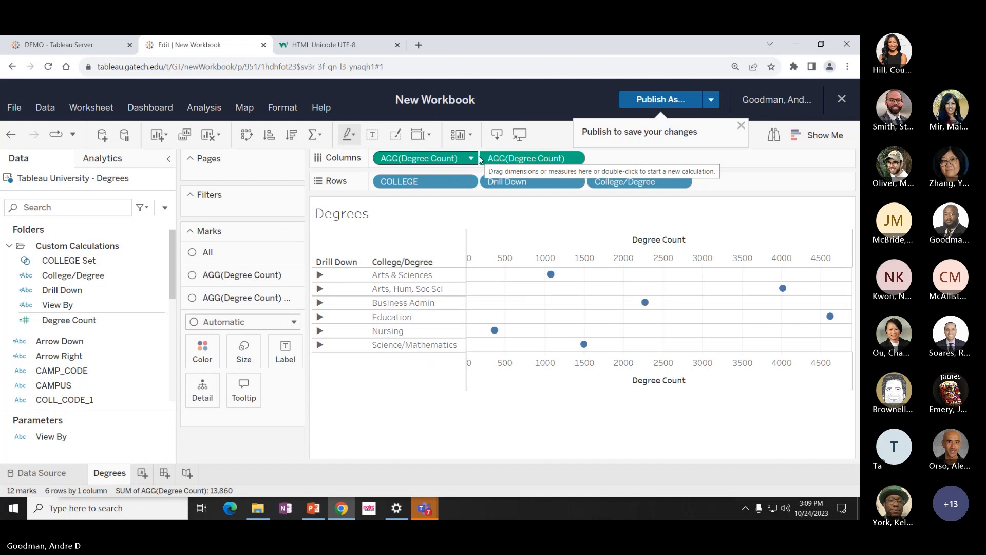
right_click(510, 164)
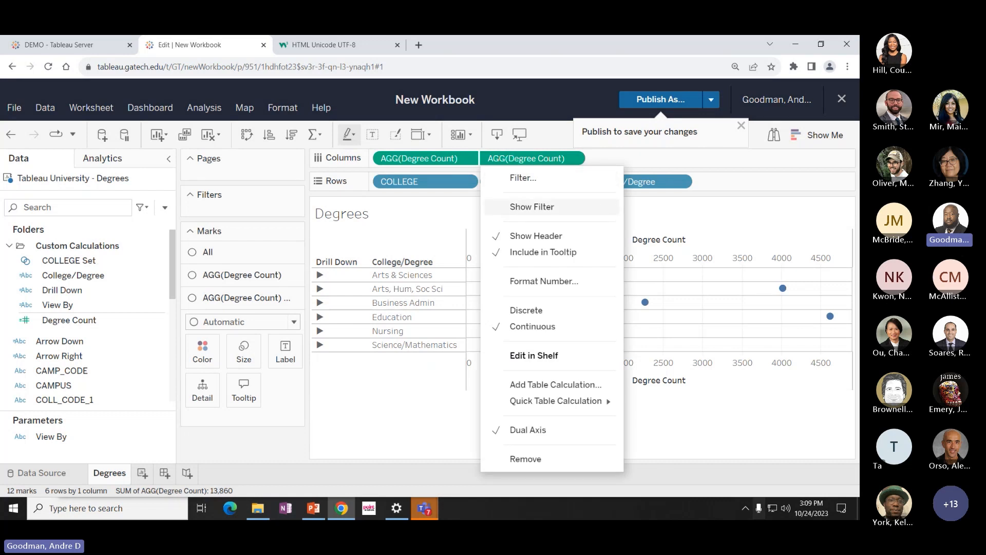
left_click(655, 437)
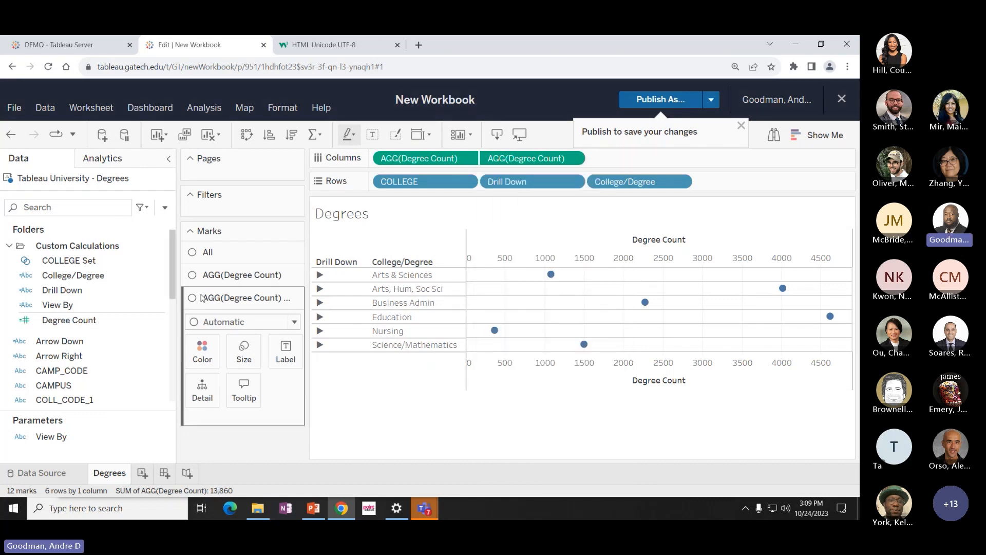
left_click(221, 299)
left_click(245, 252)
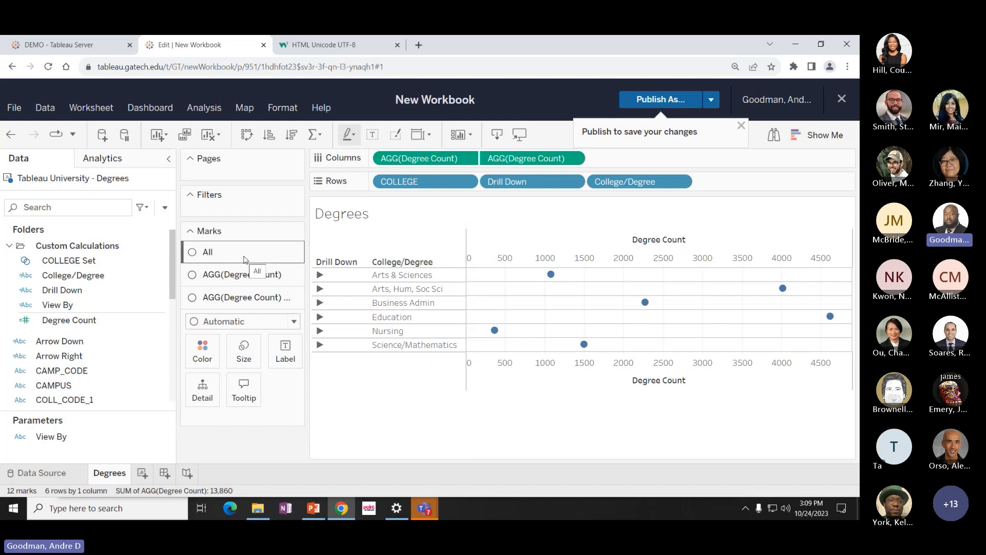
left_click(242, 298)
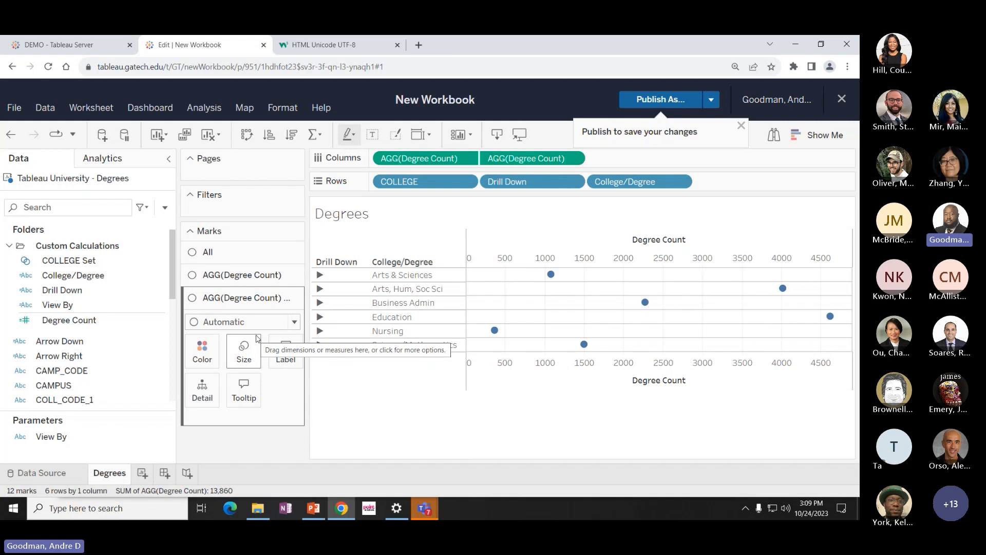
Add College/Degree, View By and Degree Count to the Tooltip of the All marks card.
left_click(258, 252)
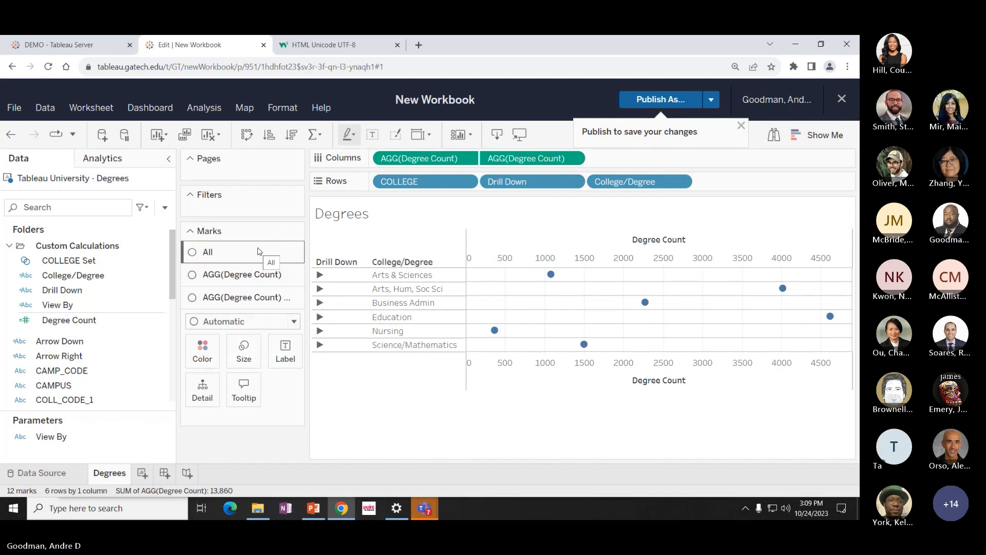
left_click(259, 254)
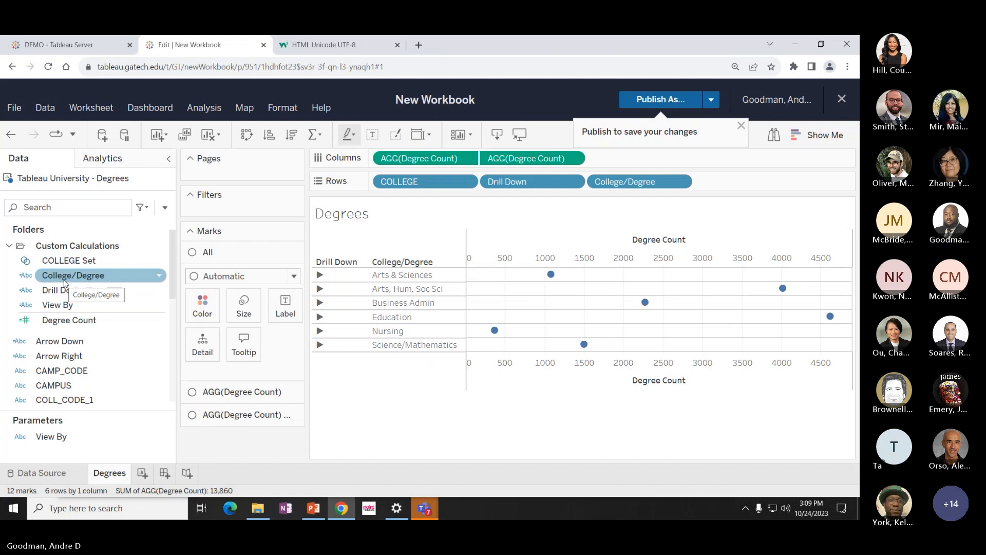
left_click_drag(64, 281, 239, 350)
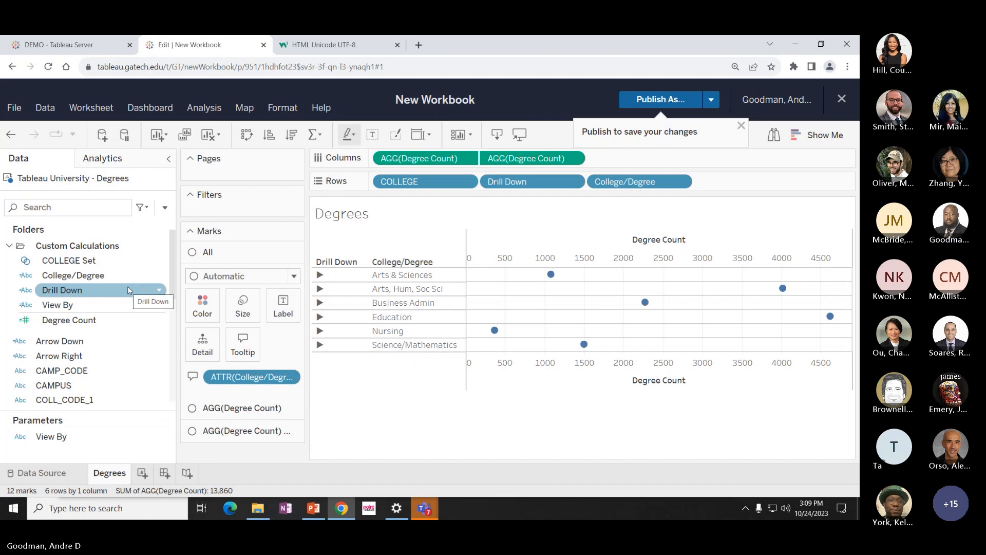
left_click(64, 306)
left_click_drag(63, 307, 252, 341)
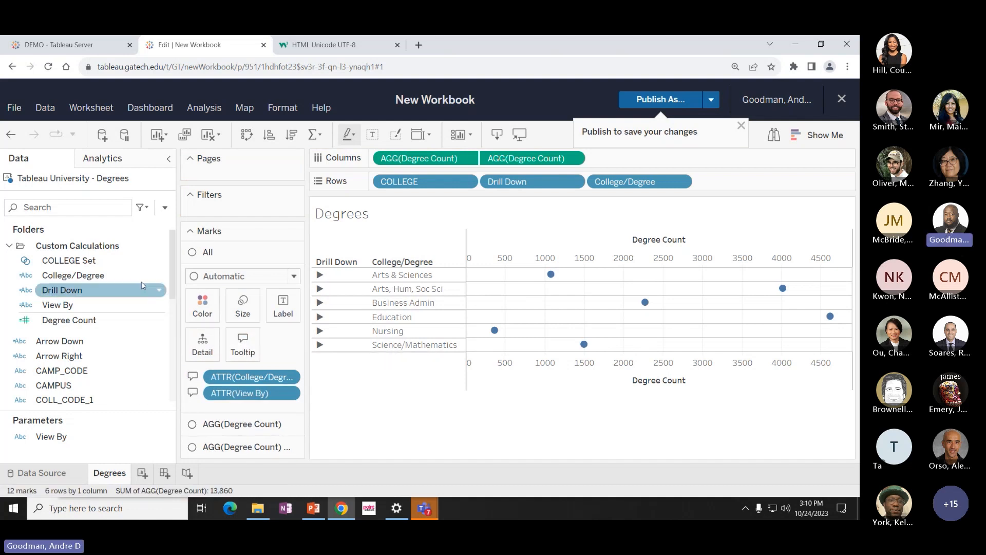
left_click(58, 322)
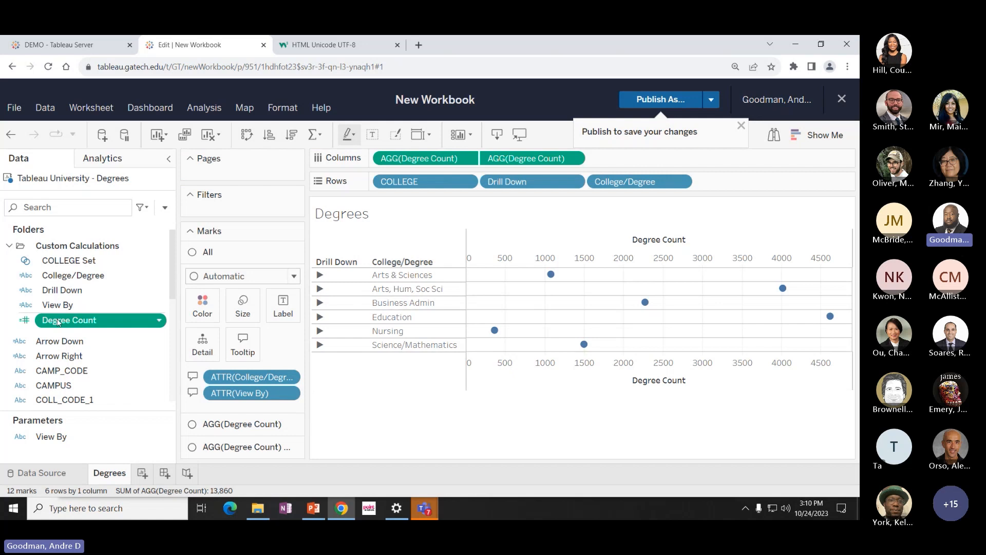
left_click_drag(58, 322, 238, 343)
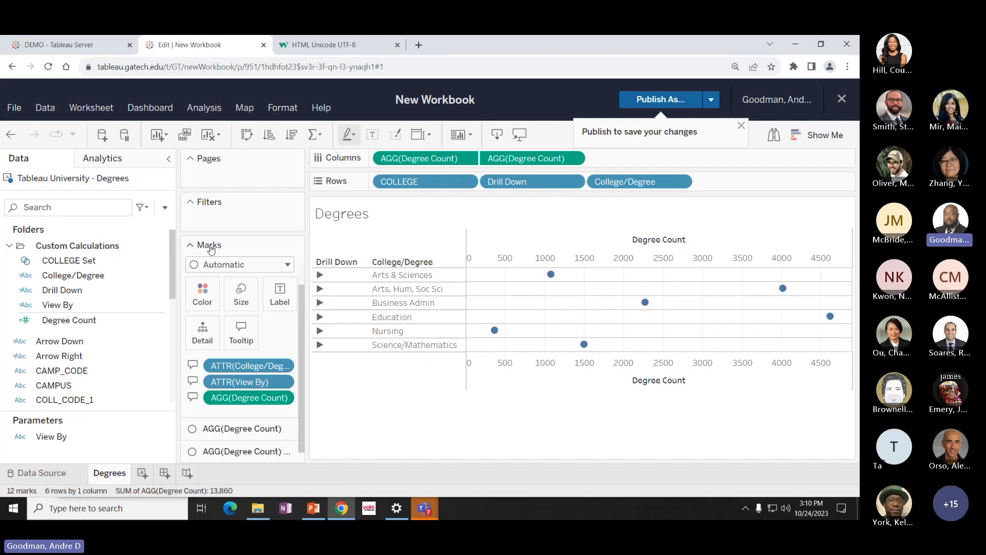
scroll(209, 307, "up", 1)
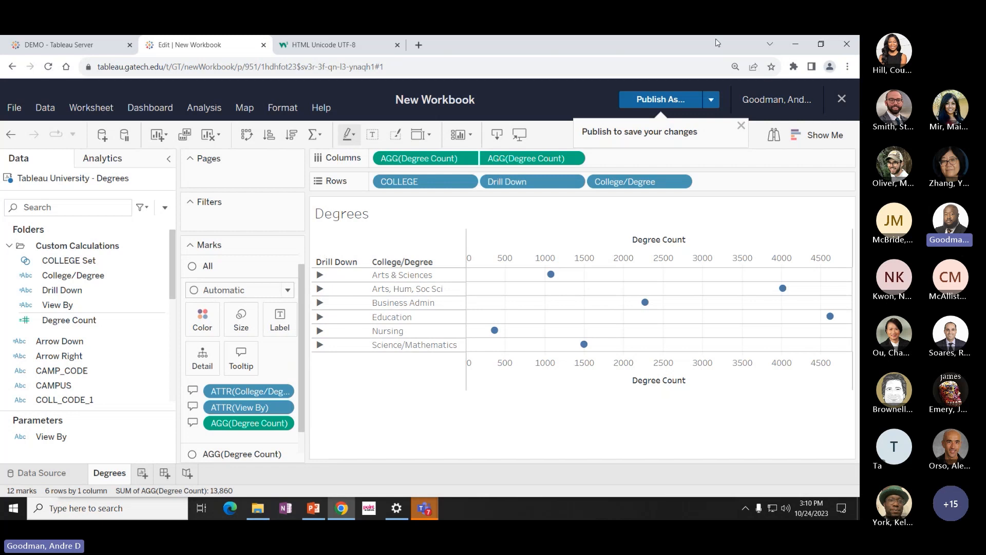
Start publishing the workbook and select the DEMO-SANDBOX-QA project under DEMO as its location.
left_click(667, 101)
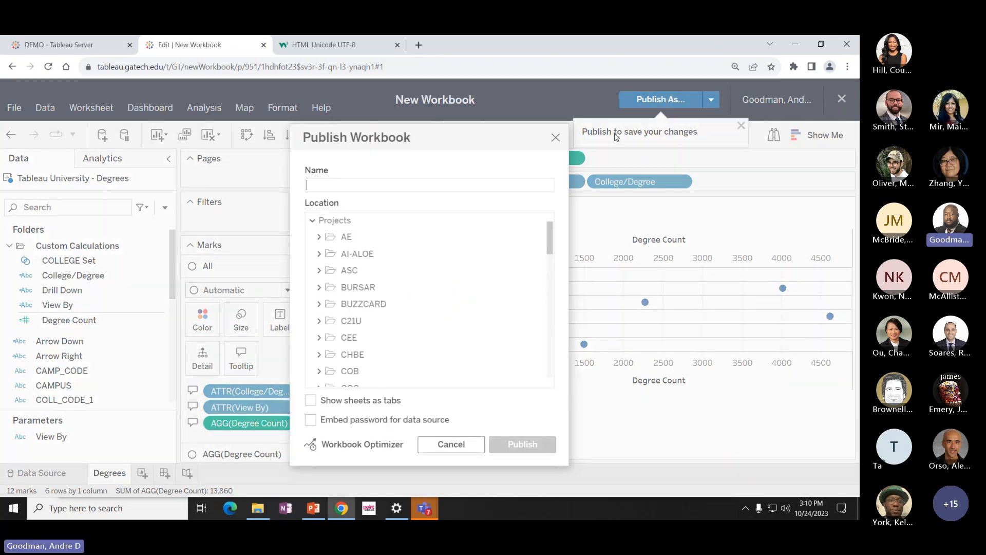
scroll(366, 343, "down", 2)
scroll(359, 344, "down", 3)
scroll(347, 348, "down", 2)
scroll(345, 329, "up", 5)
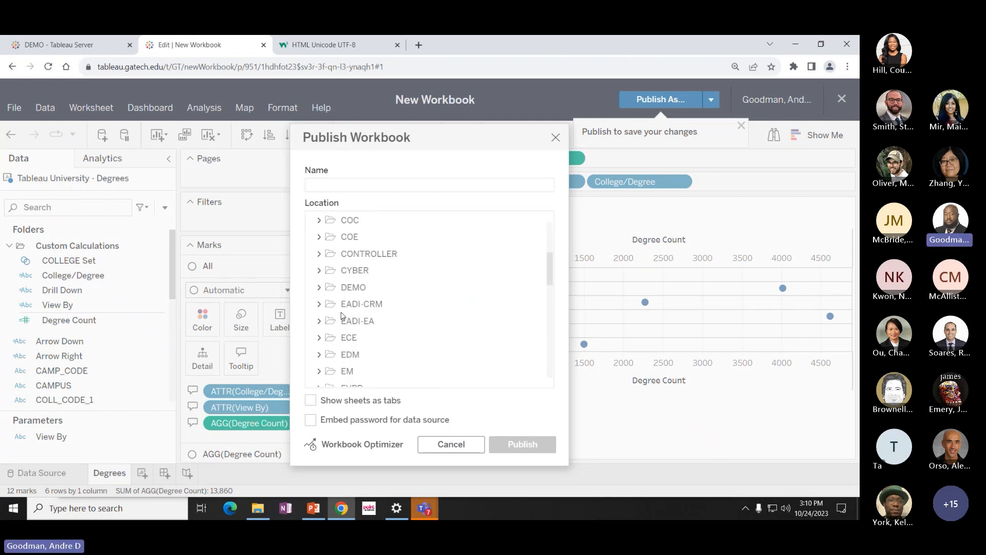
left_click(318, 289)
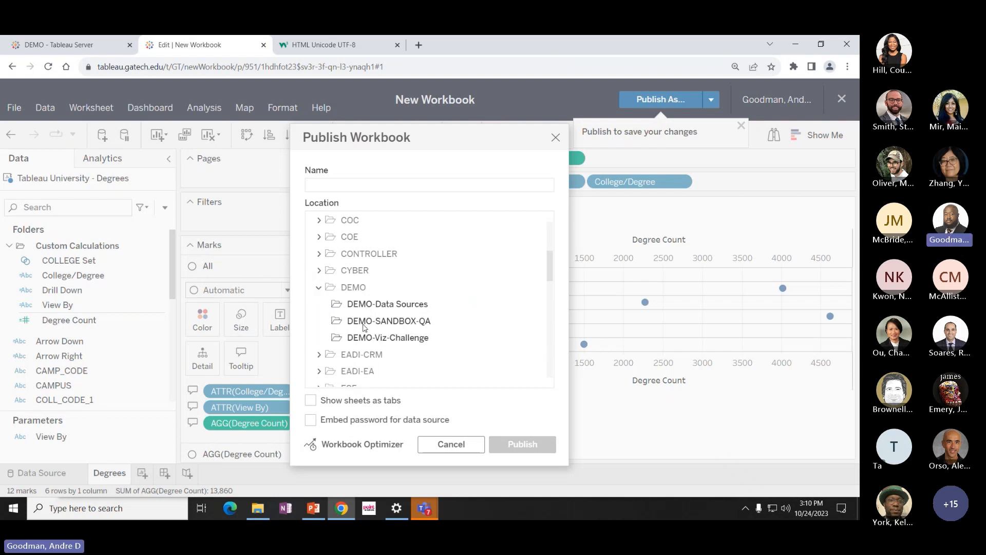
left_click(364, 323)
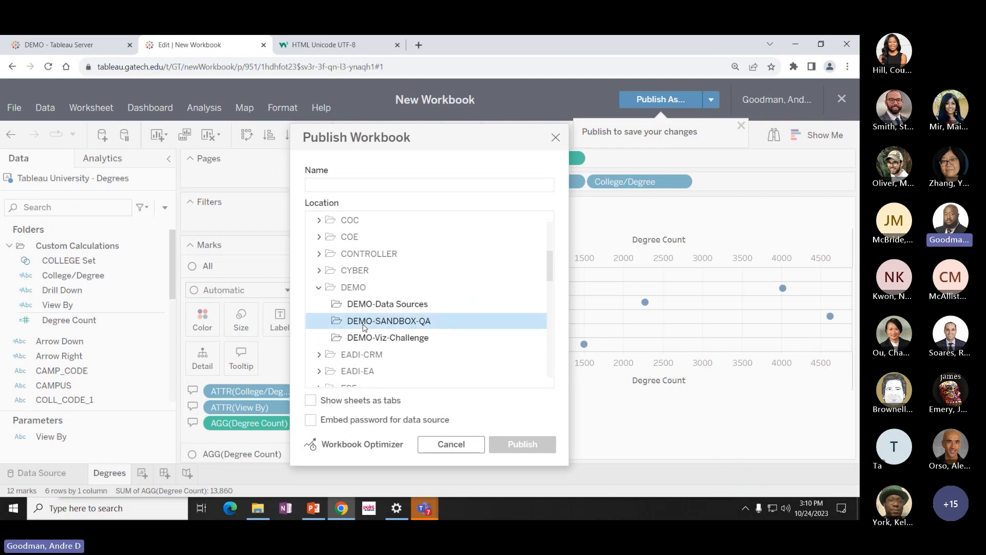
Name the workbook "Degree - ADG" and publish it.
left_click(344, 186)
type("Degg")
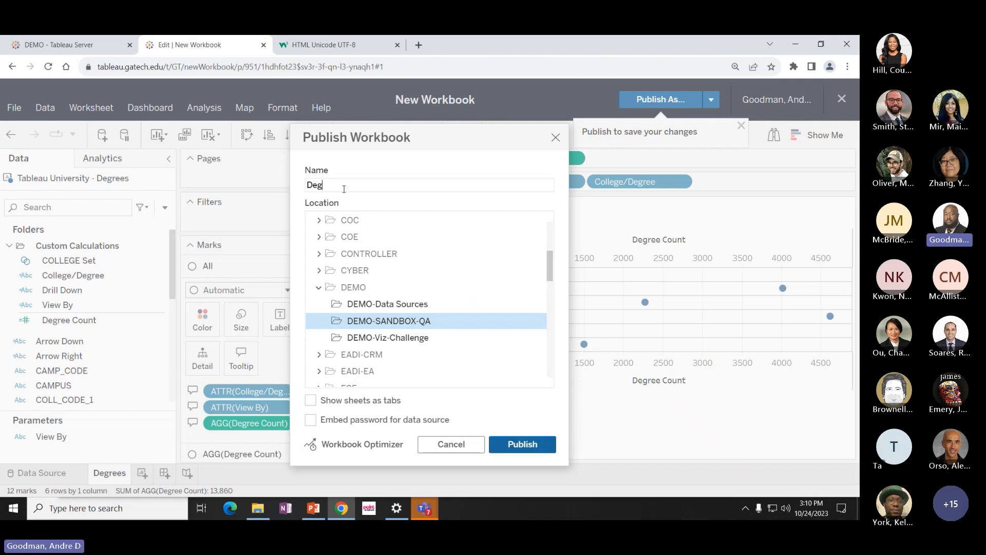
key("BackSpace")
type("ree - ADG")
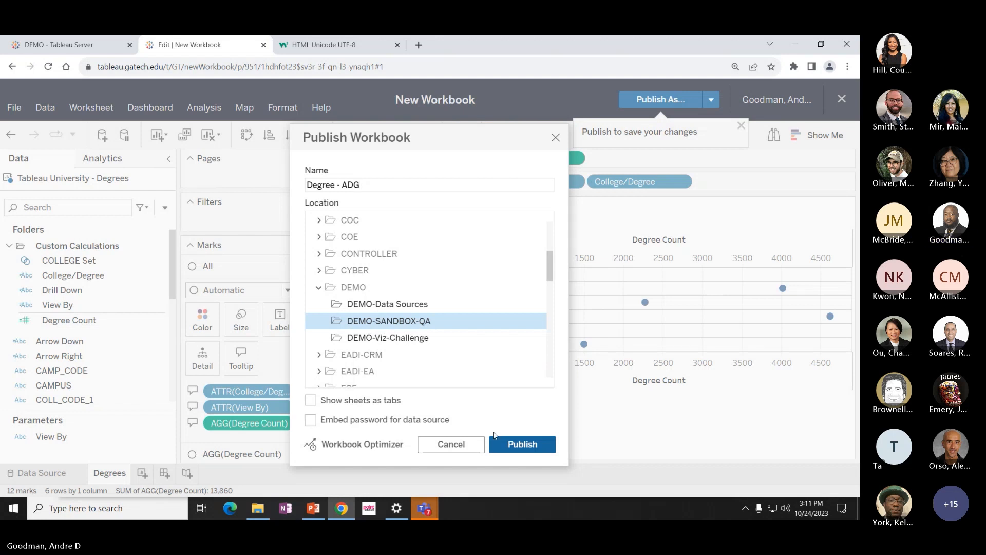
left_click(509, 449)
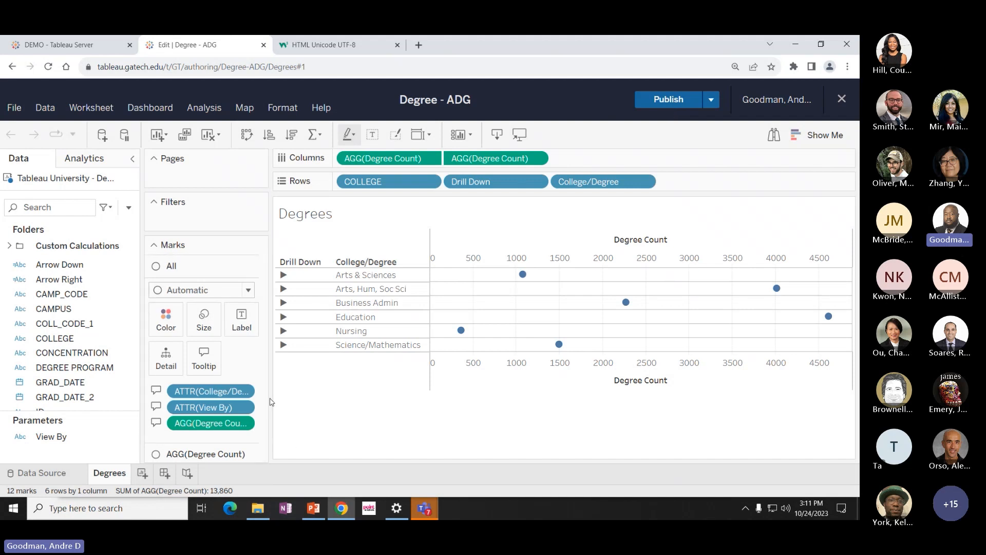
Change the mark type of the first Degree Count measure to Line.
right_click(470, 163)
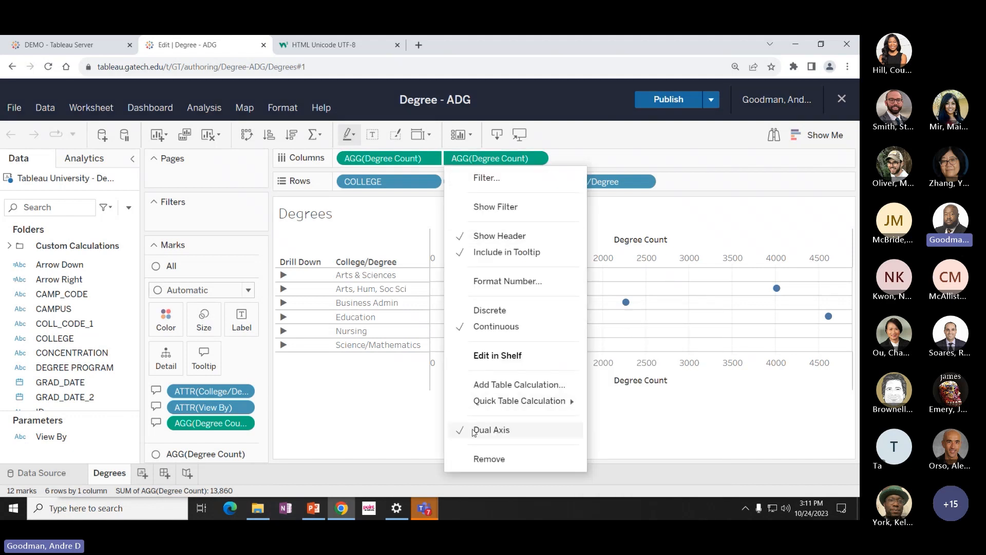
left_click(424, 431)
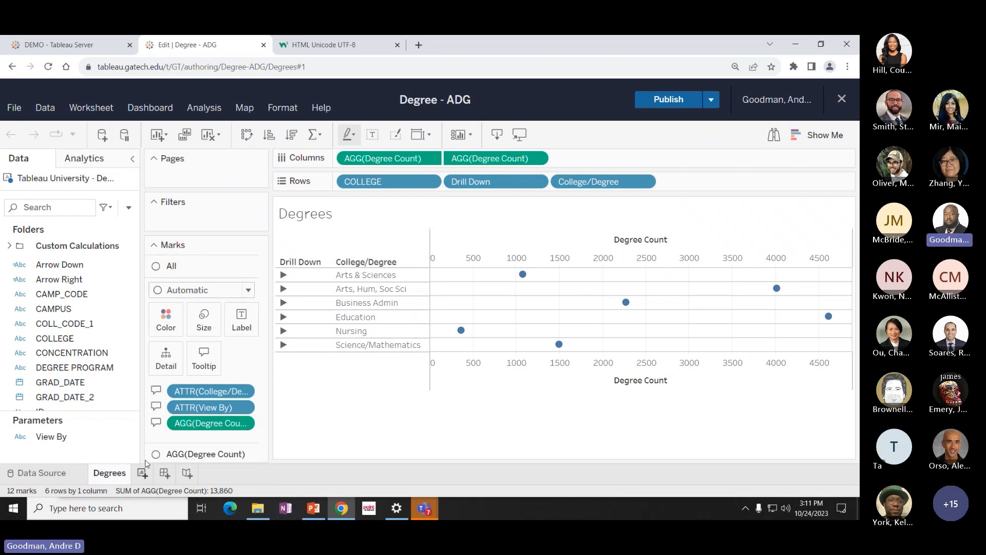
left_click(186, 454)
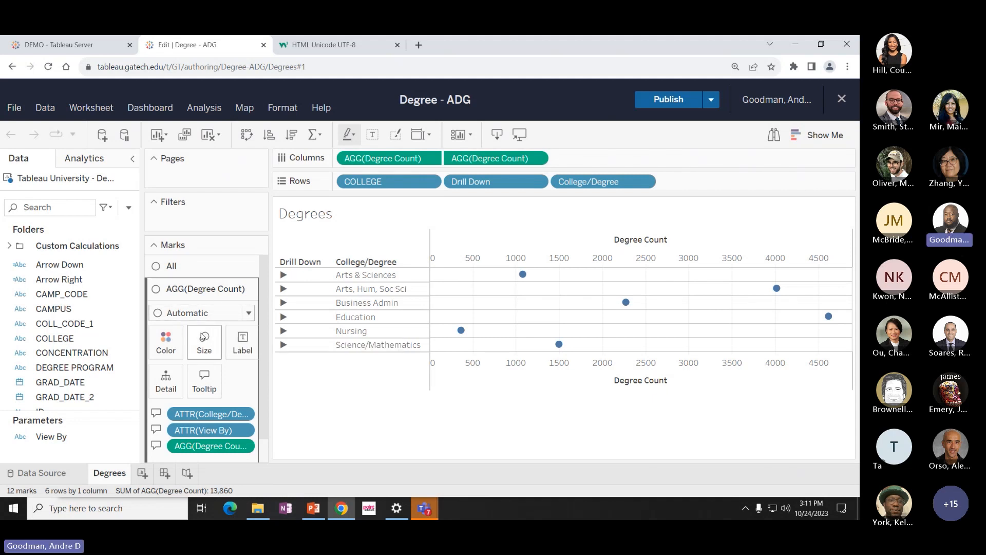
left_click(177, 314)
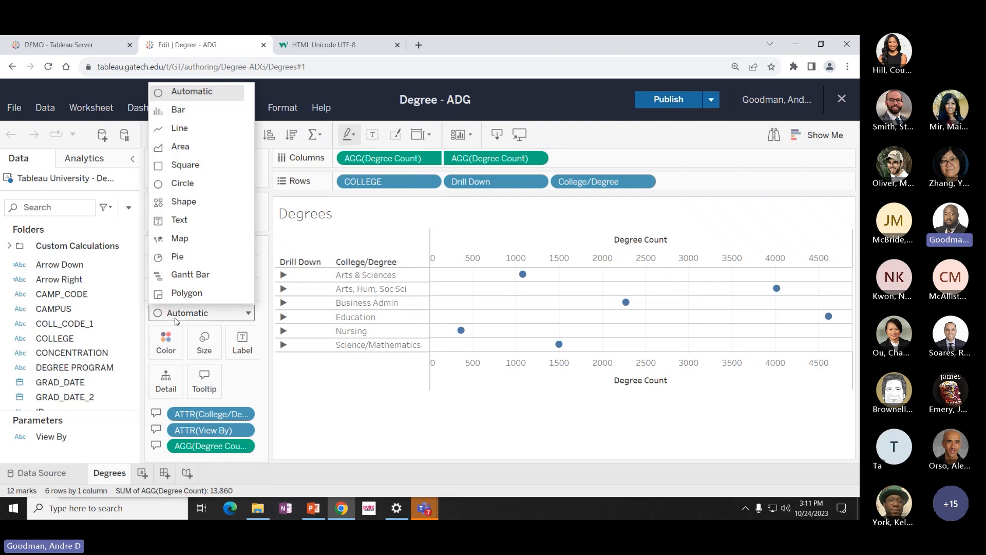
left_click(174, 310)
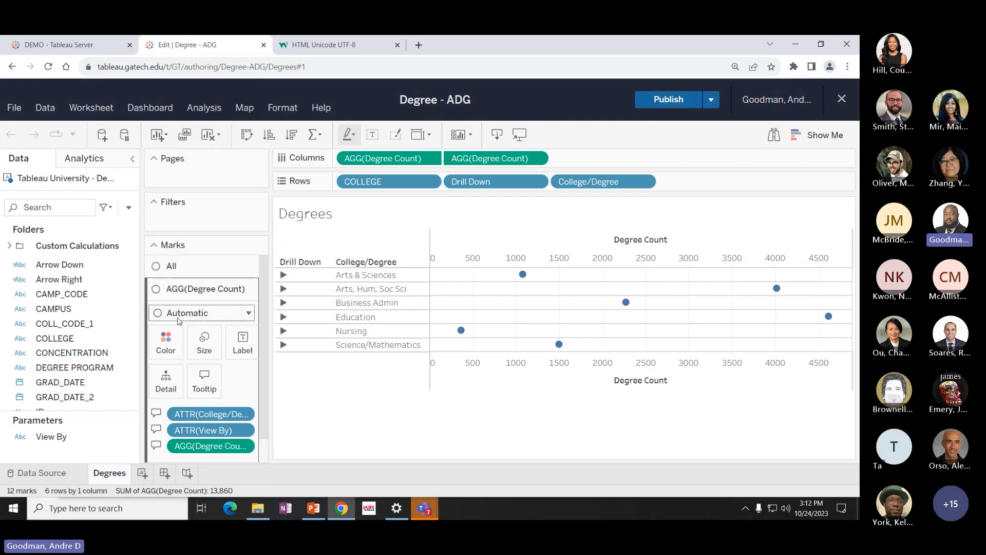
left_click(179, 319)
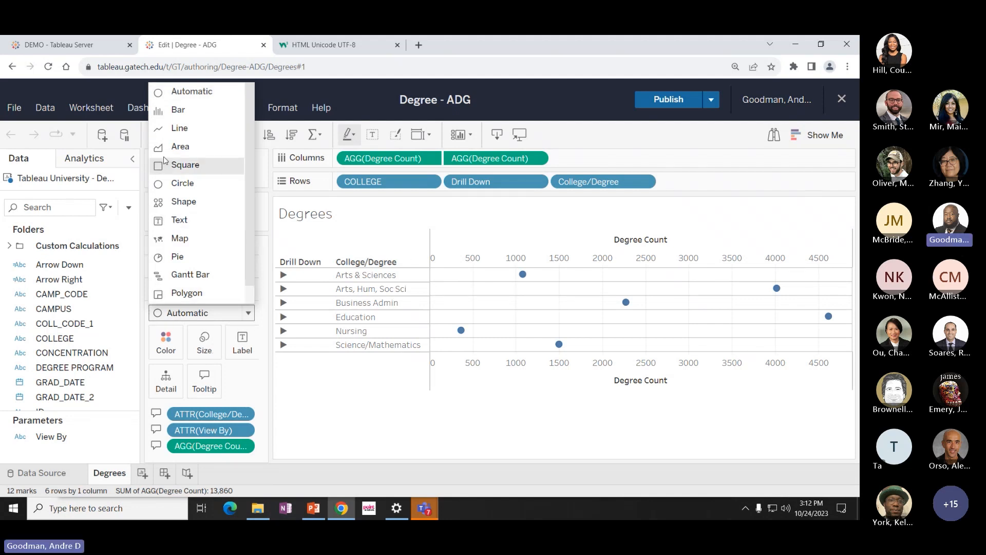
left_click(185, 129)
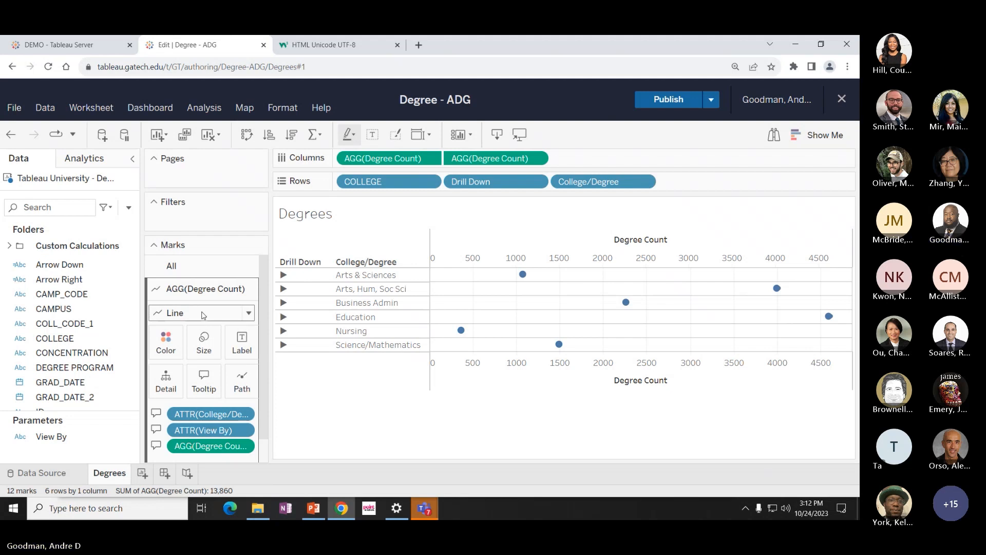
Add the View By calculation from Custom Calculations to the Path of the first Degree Count line marks.
left_click(243, 380)
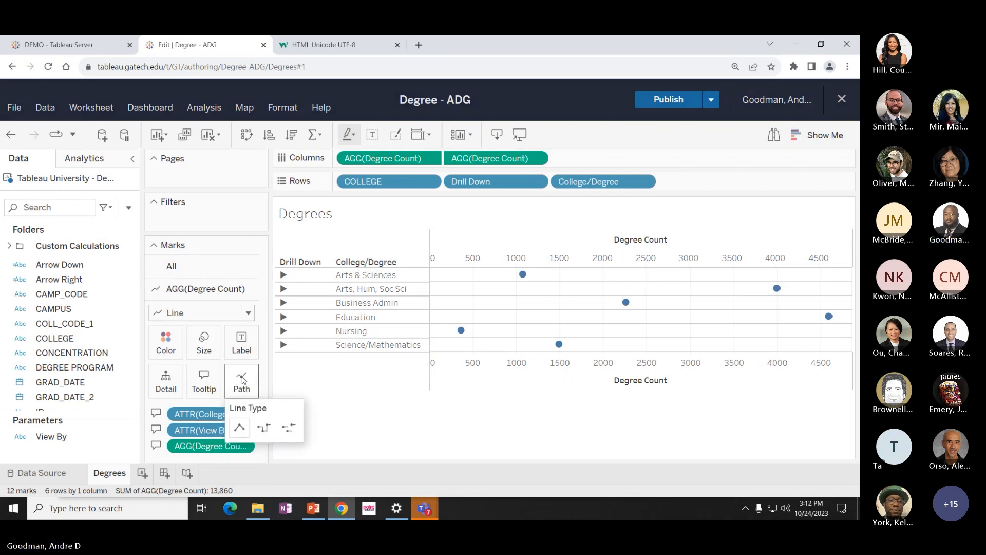
left_click(244, 380)
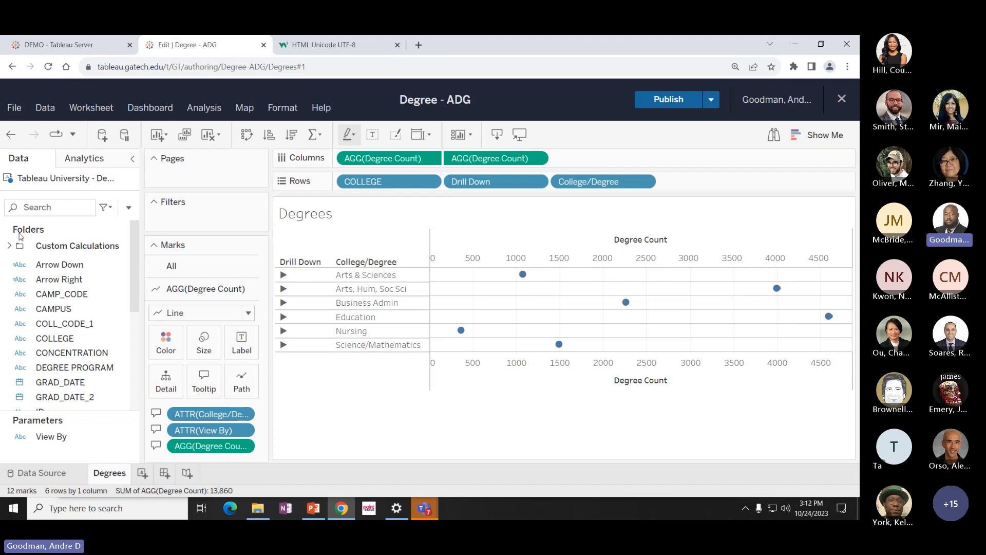
left_click(10, 245)
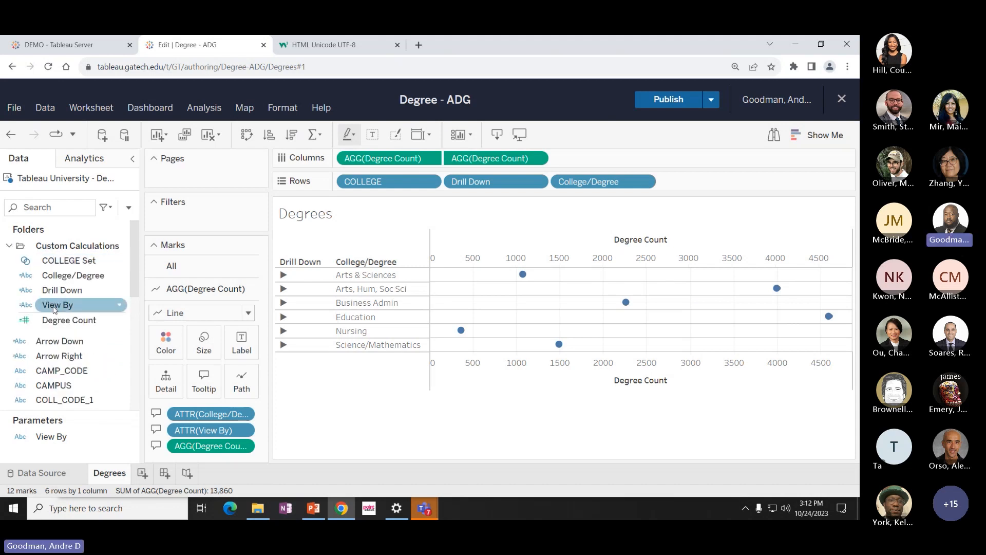
left_click_drag(54, 307, 240, 381)
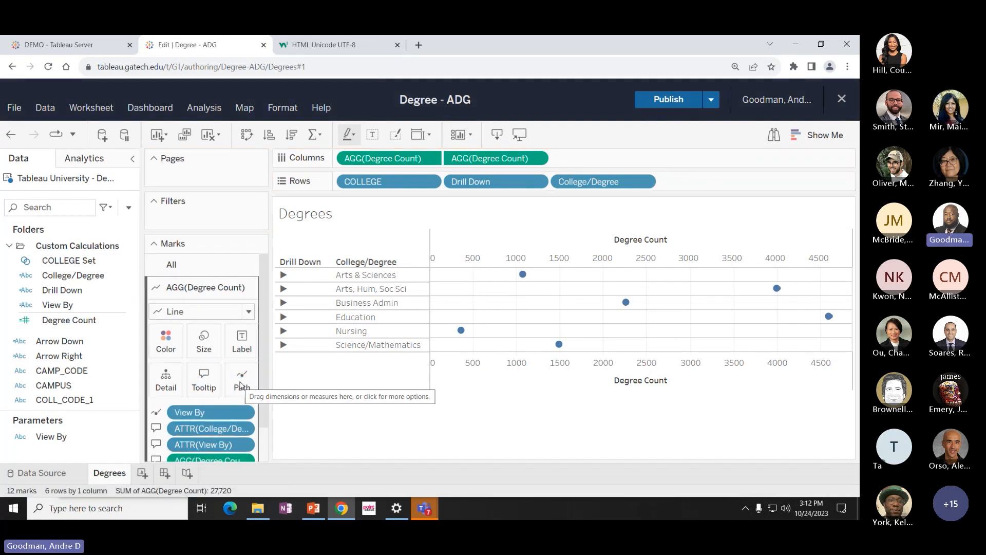
Increase the mark size of the first Degree Count line to about three quarters of the size range.
scroll(239, 381, "down", 1)
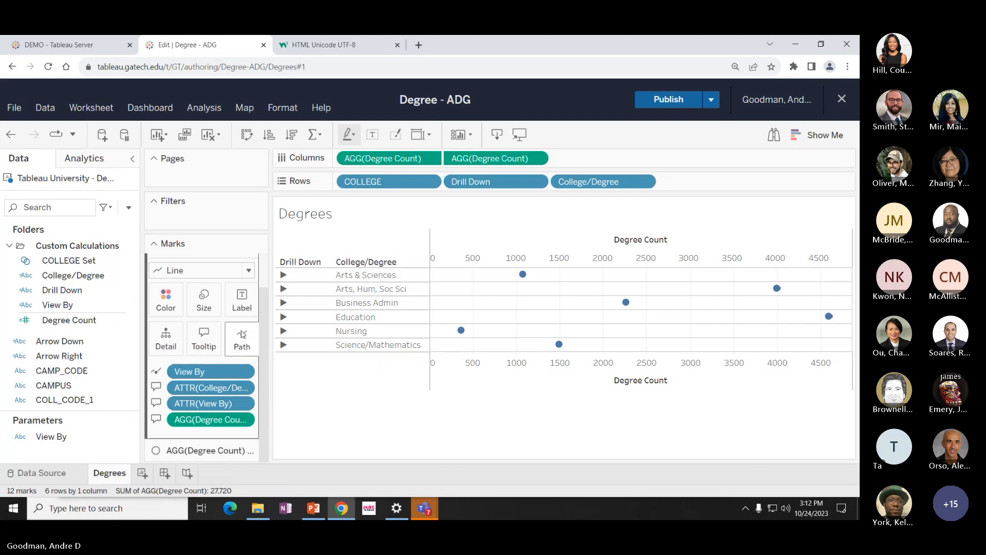
left_click(213, 302)
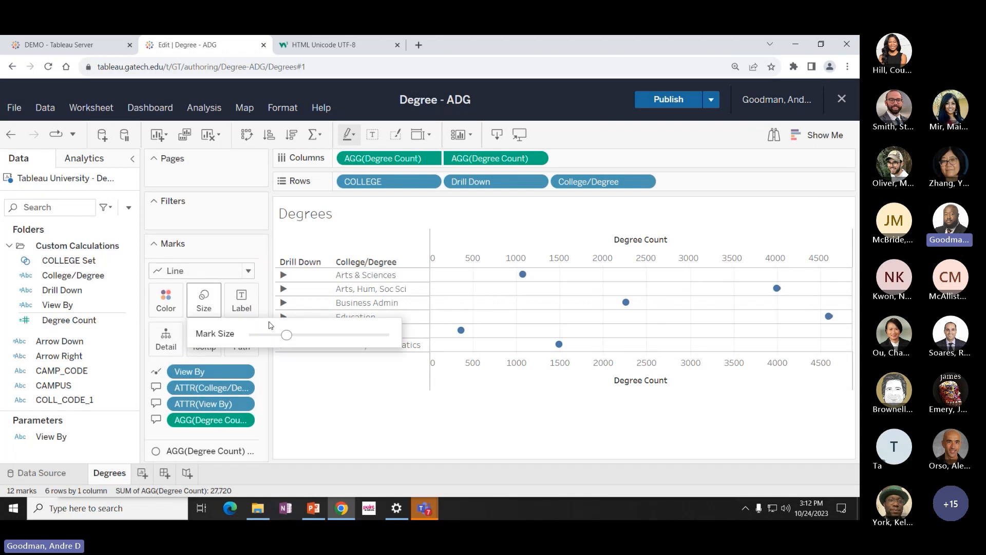
left_click_drag(286, 335, 360, 335)
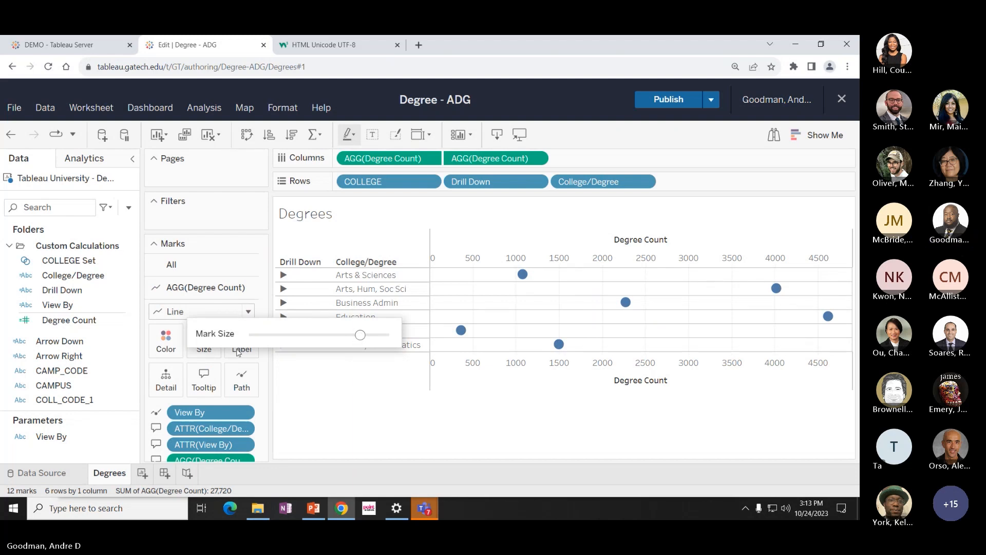
left_click(293, 392)
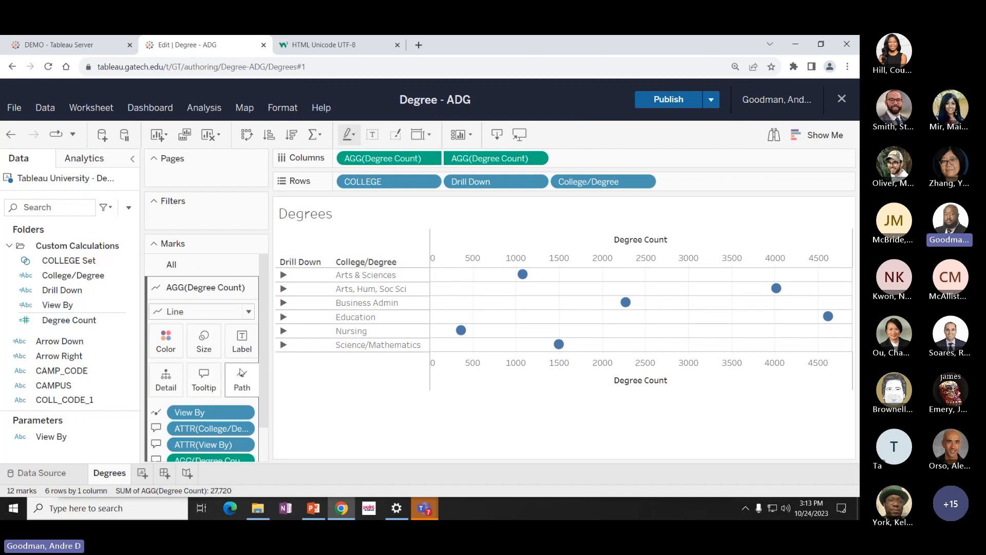
left_click(195, 346)
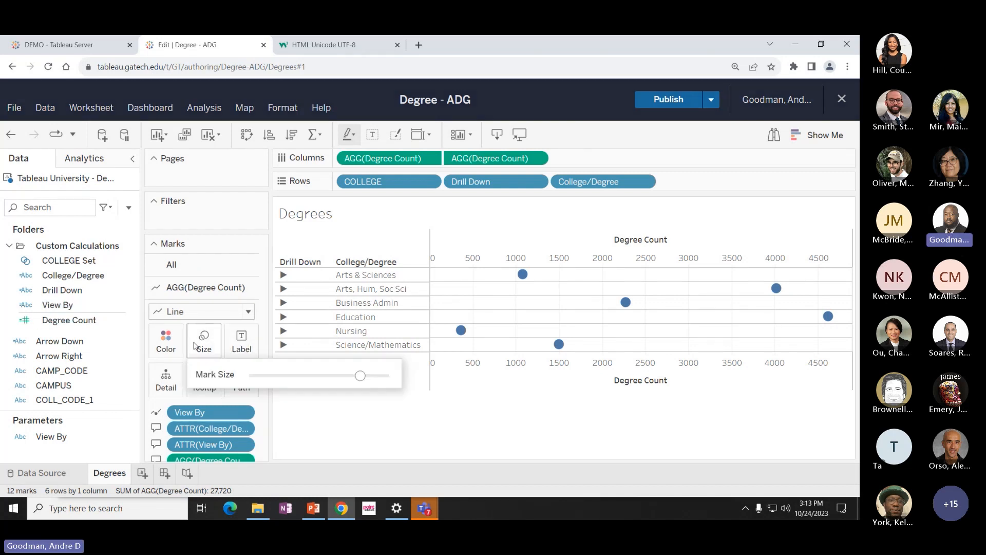
left_click(345, 425)
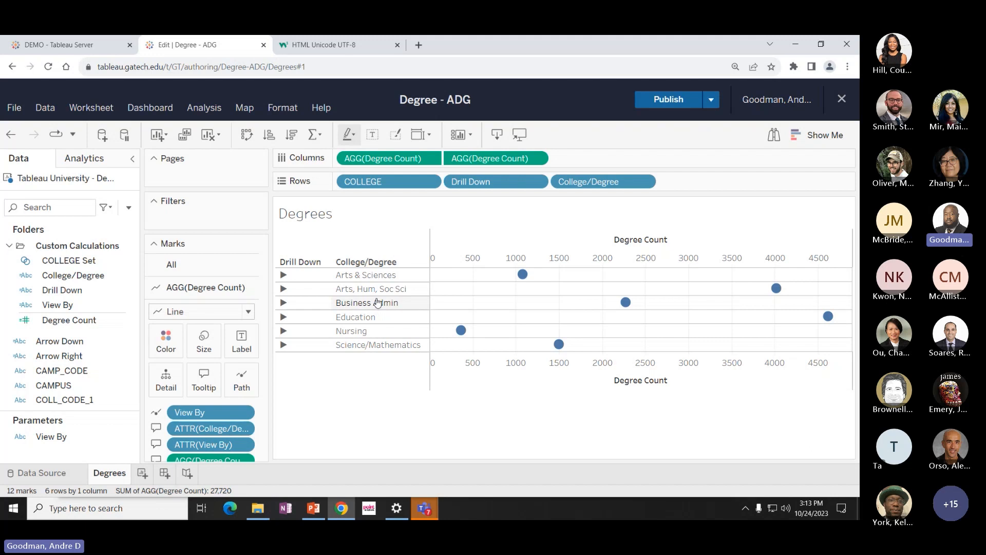
Increase the height of the college rows in the chart to about twice their size.
left_click_drag(365, 296, 361, 311)
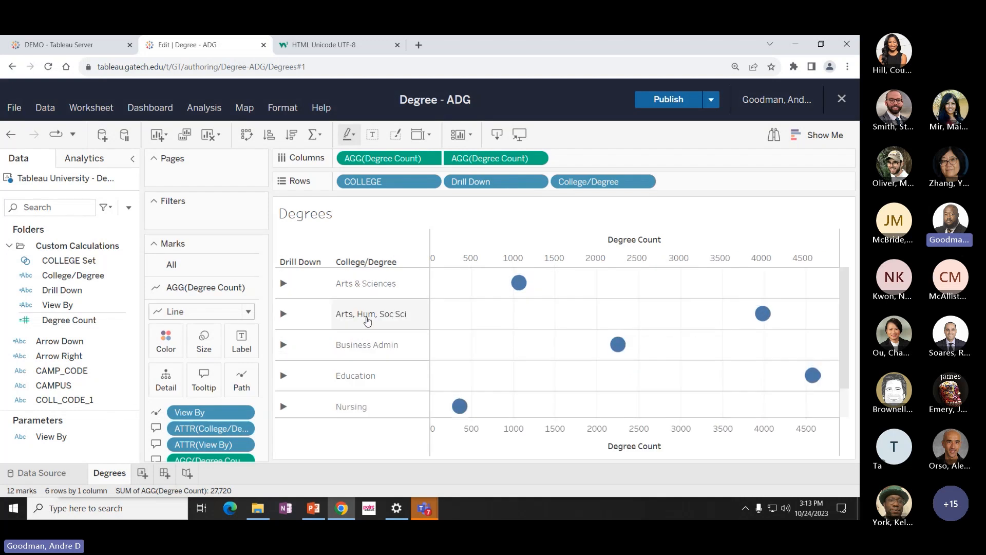
left_click(395, 301)
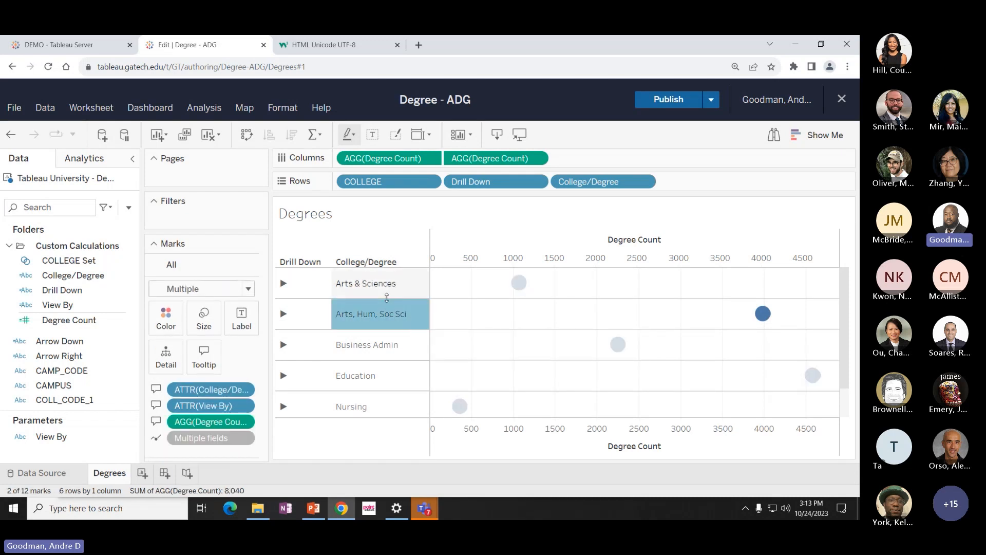
left_click(401, 313)
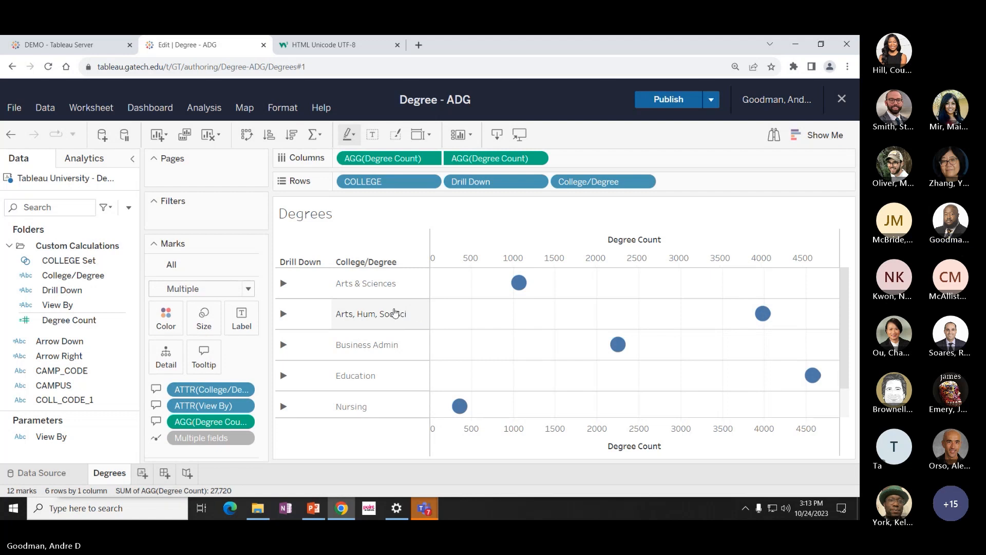
left_click(391, 310)
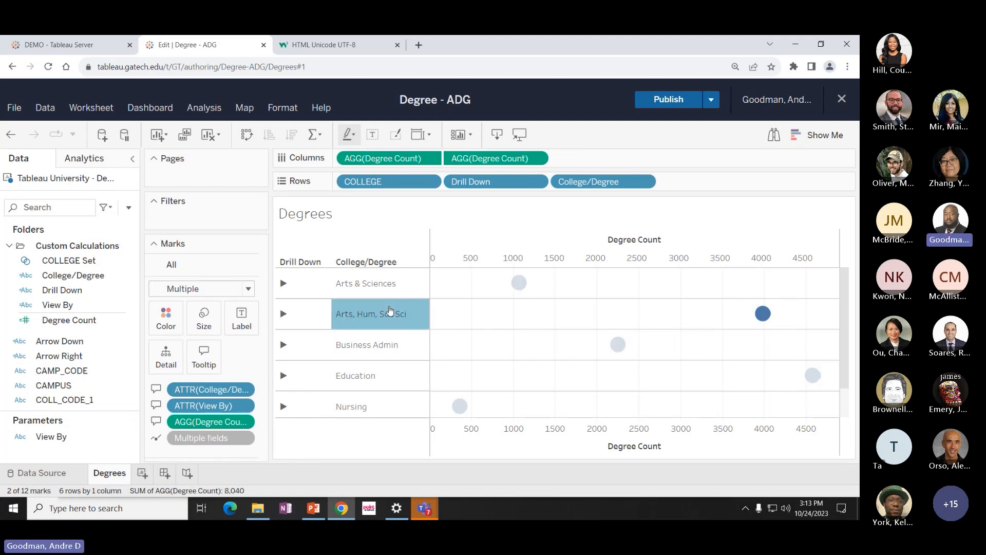
Clear the selected college row and set the color of the first Degree Count line marks to light gray.
mouse_move(391, 309)
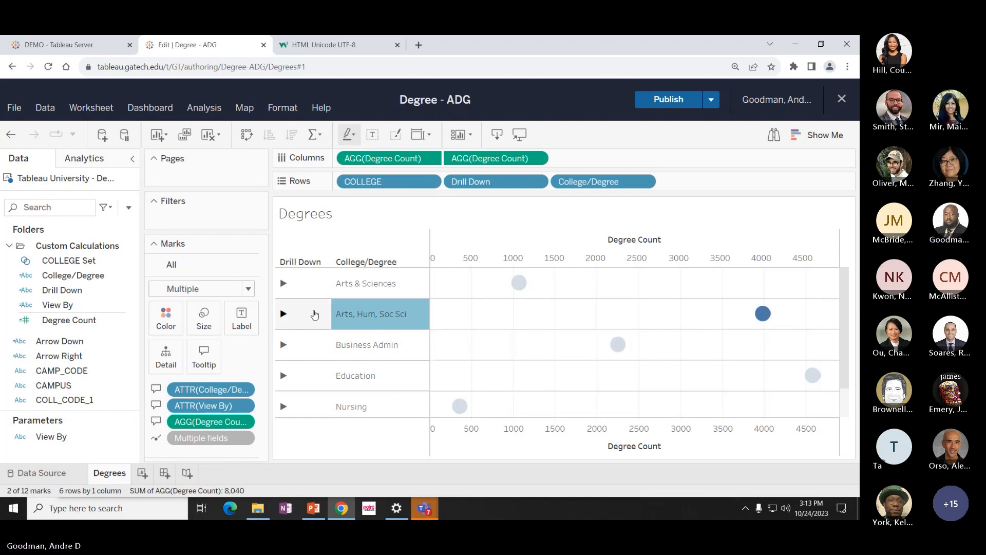
left_click(358, 316)
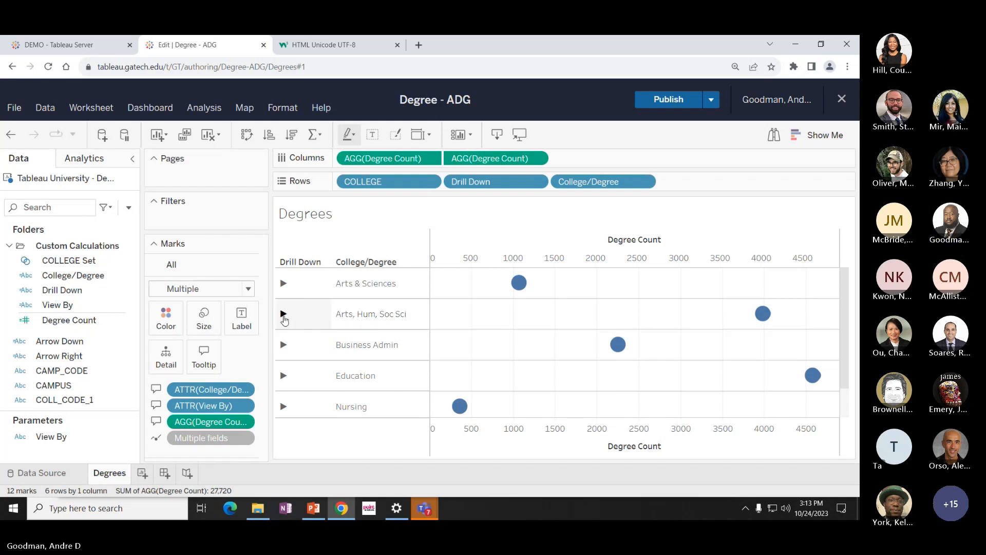
scroll(224, 339, "down", 1)
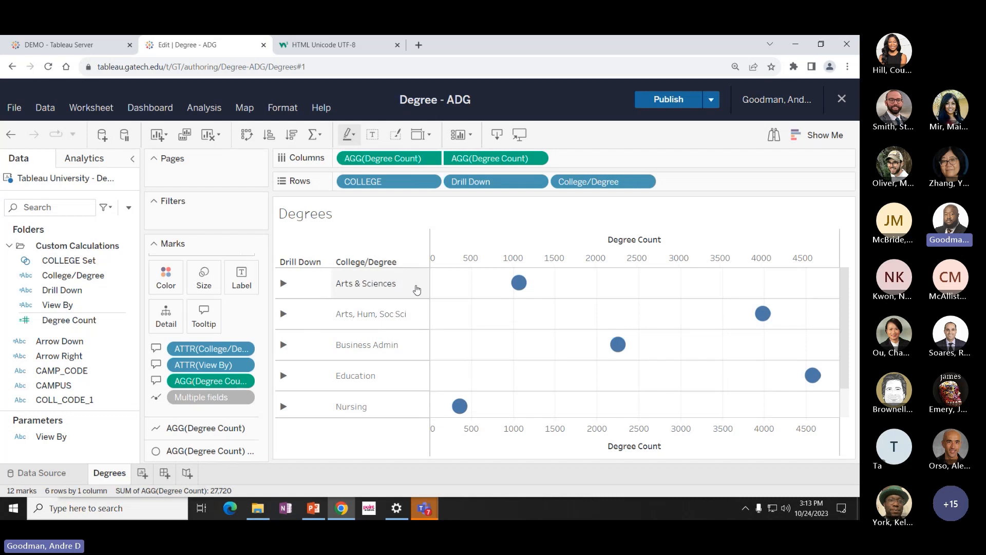
scroll(168, 310, "up", 1)
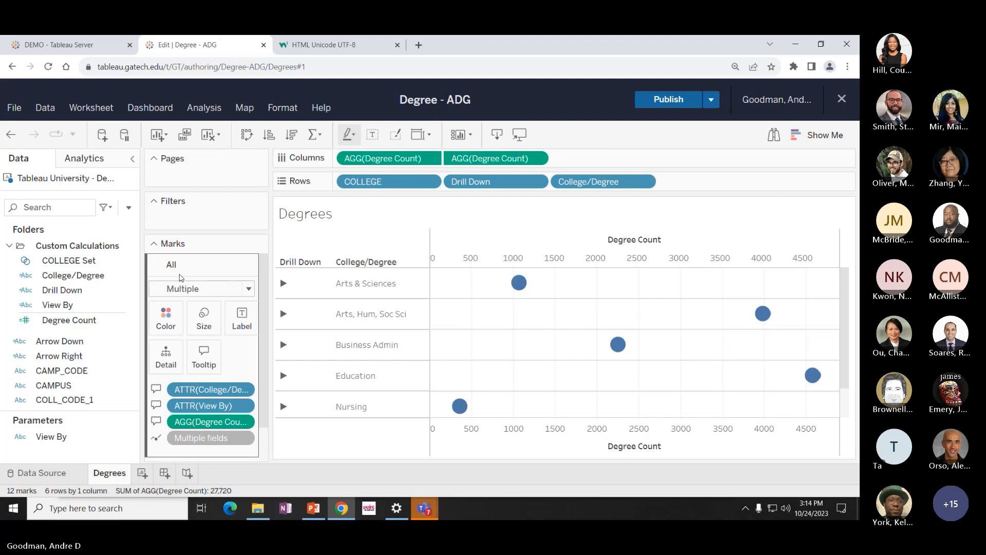
scroll(182, 328, "down", 2)
left_click(190, 436)
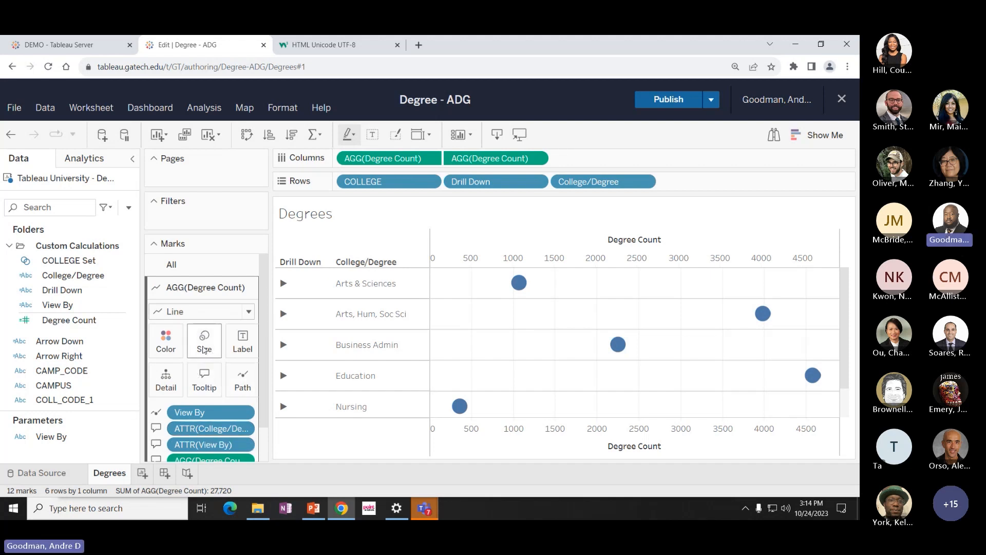
left_click(169, 346)
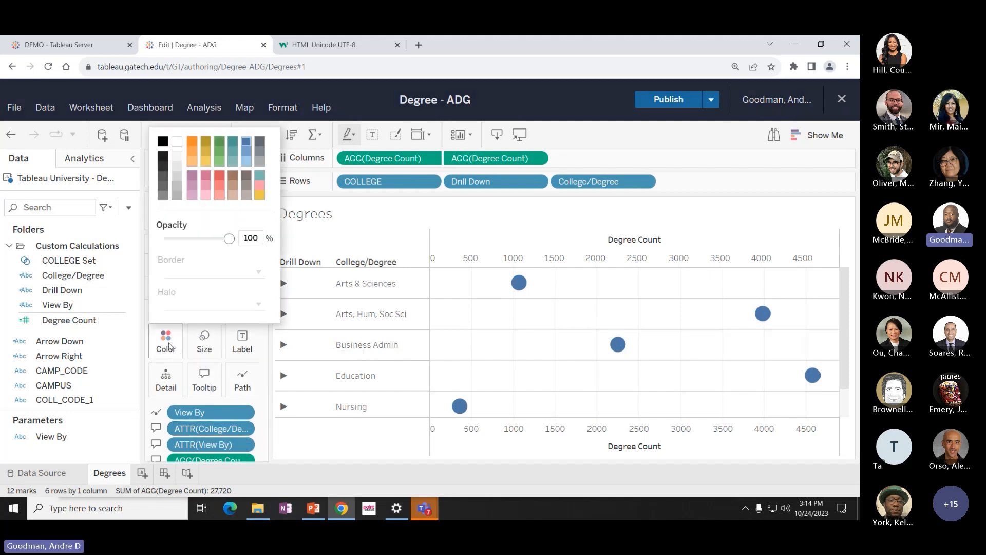
left_click(177, 170)
left_click(259, 408)
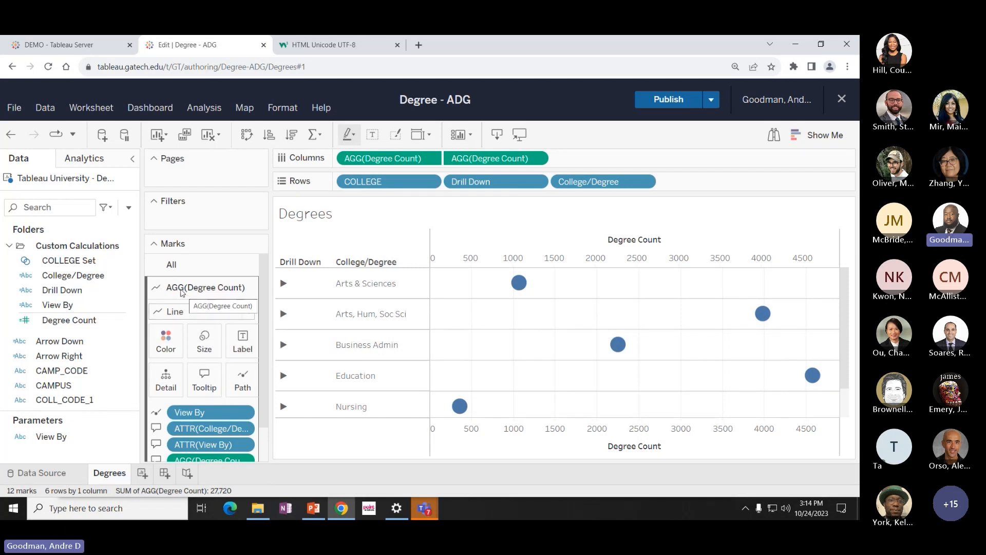
Change the mark type of the second Degree Count measure to Circle.
scroll(170, 370, "down", 2)
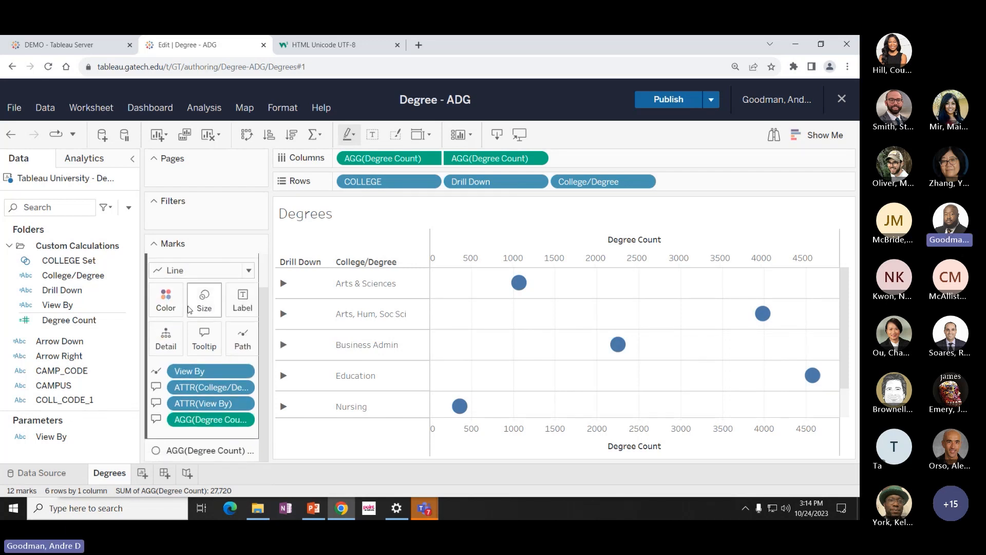
left_click(180, 450)
scroll(179, 432, "down", 2)
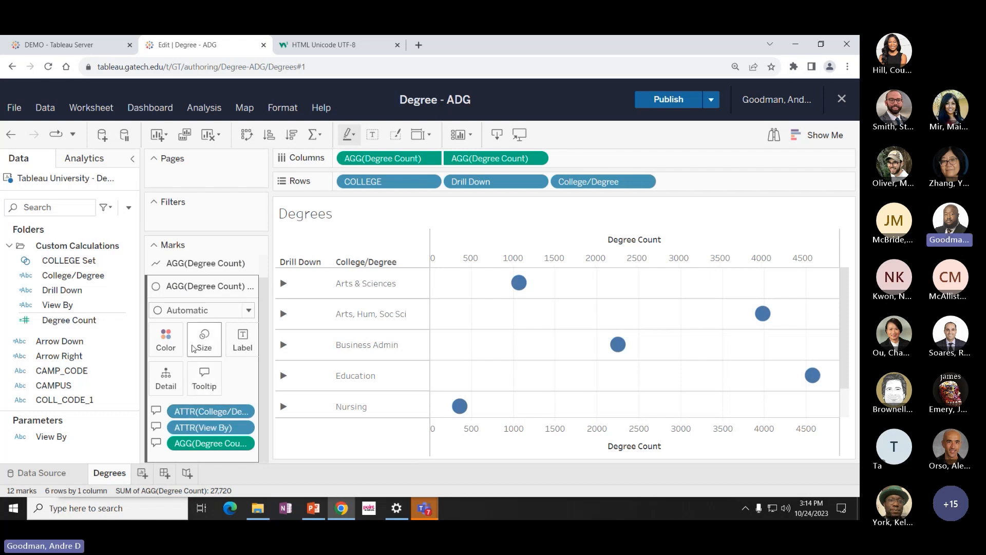
left_click(200, 310)
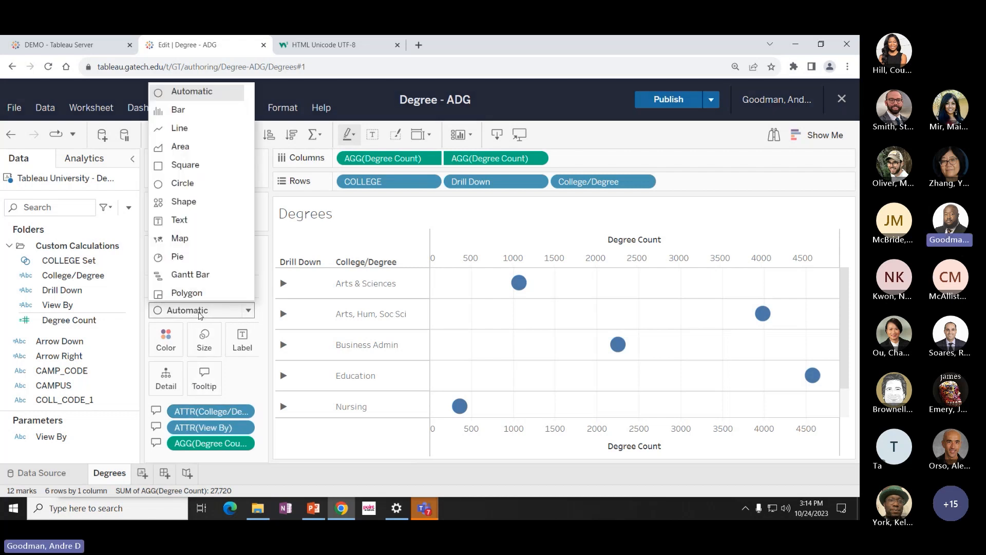
left_click(169, 183)
left_click(221, 312)
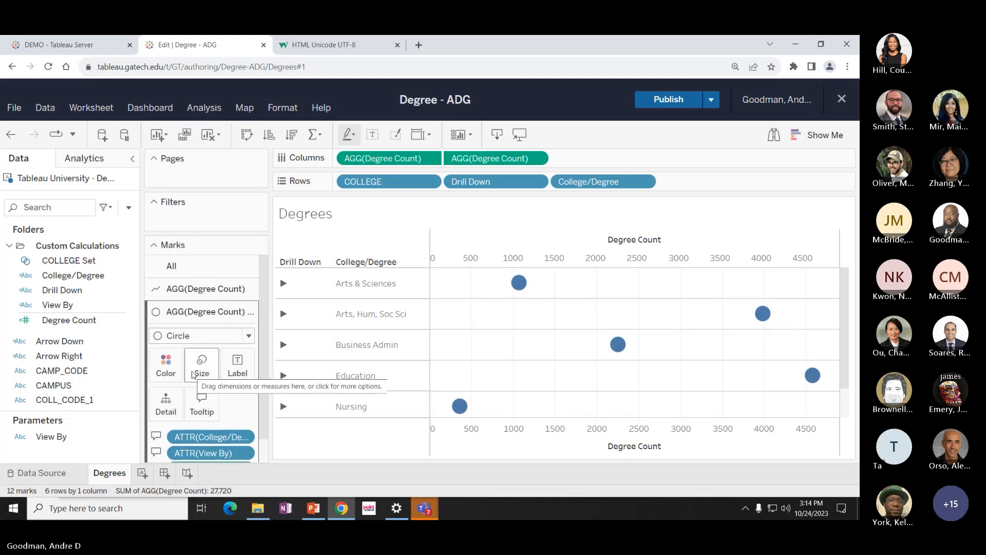
scroll(193, 374, "down", 1)
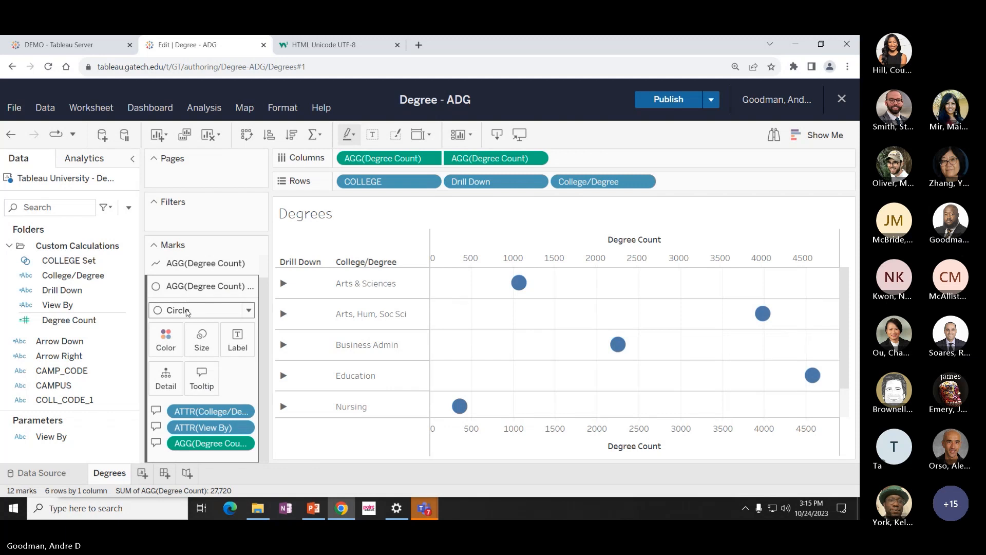
Color the second Degree Count circles by the View By calculation and reduce their mark size to about a tenth of the size range.
left_click_drag(50, 305, 165, 339)
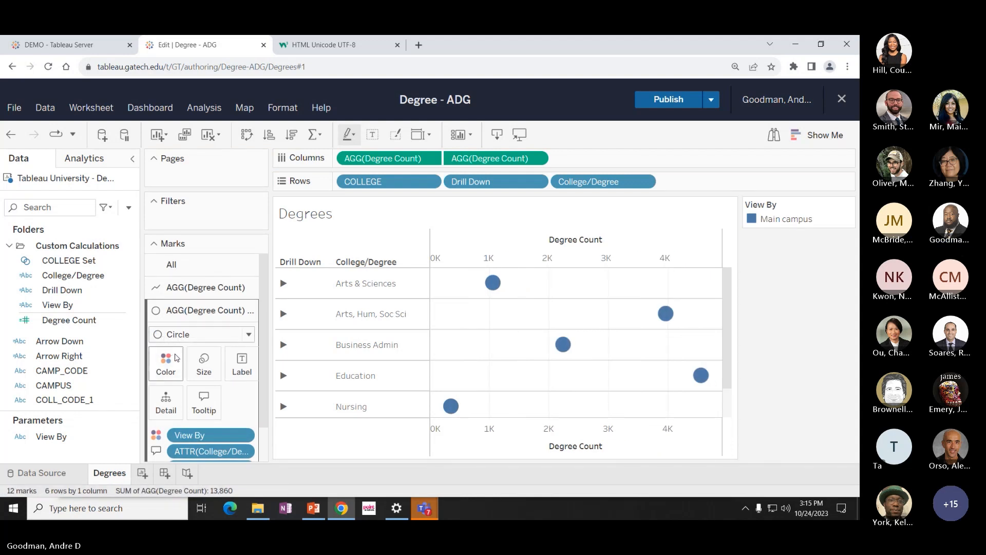
left_click(116, 384)
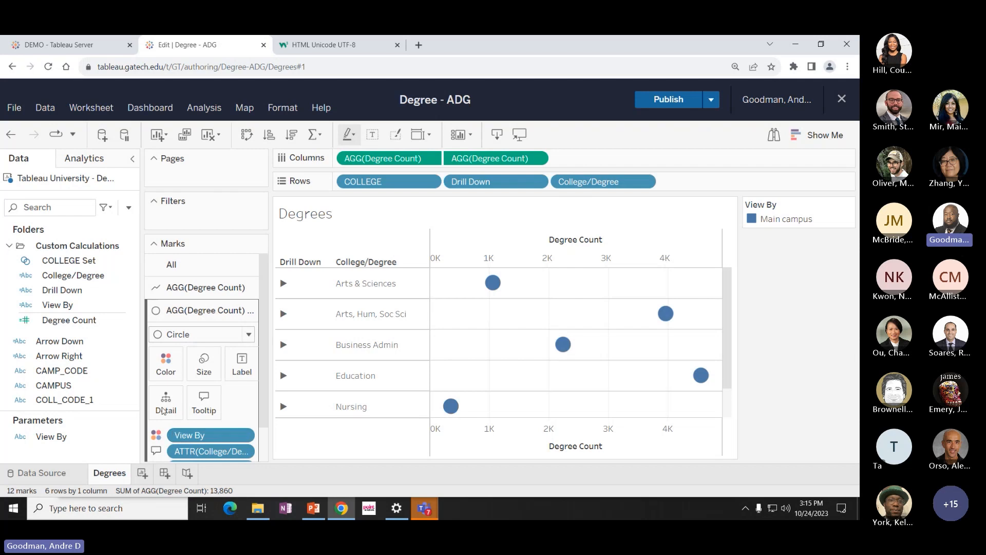
left_click(209, 365)
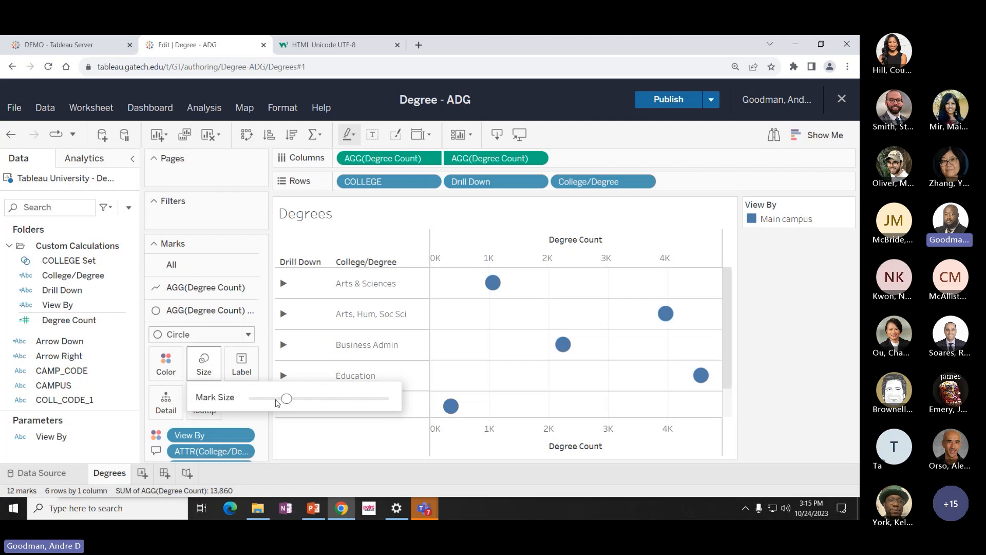
left_click_drag(286, 399, 263, 405)
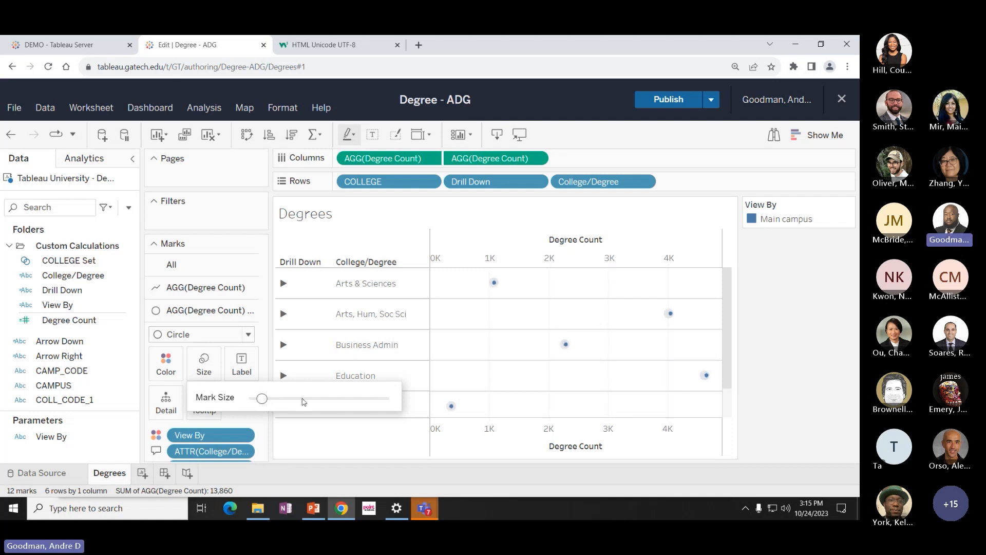
Increase the mark size of the first Degree Count line to about nine tenths of the size range.
left_click(196, 290)
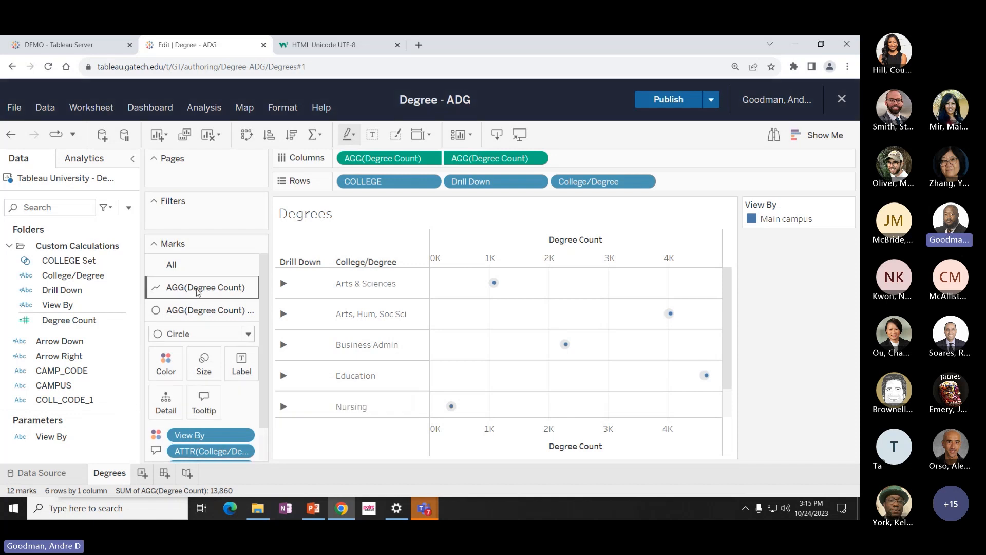
left_click(205, 340)
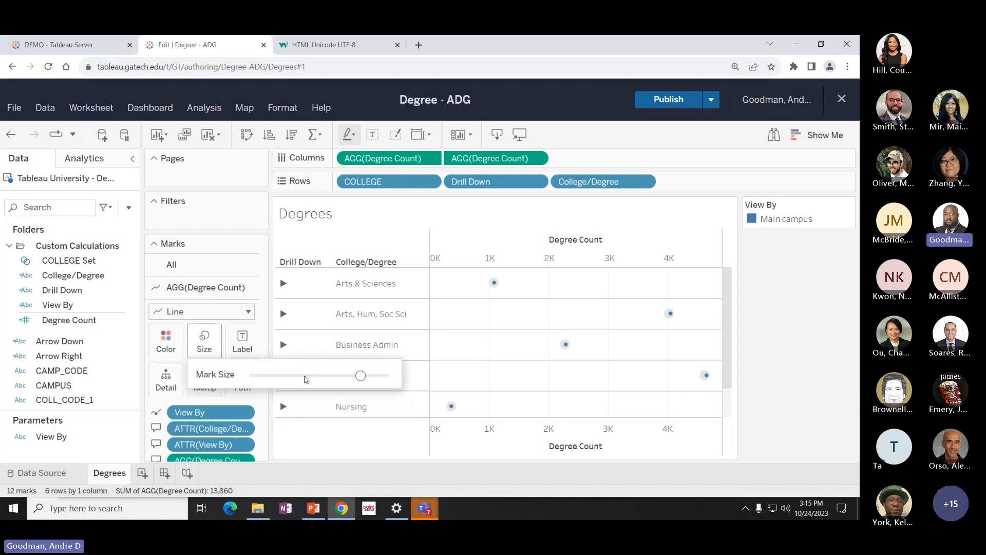
left_click_drag(360, 376, 374, 377)
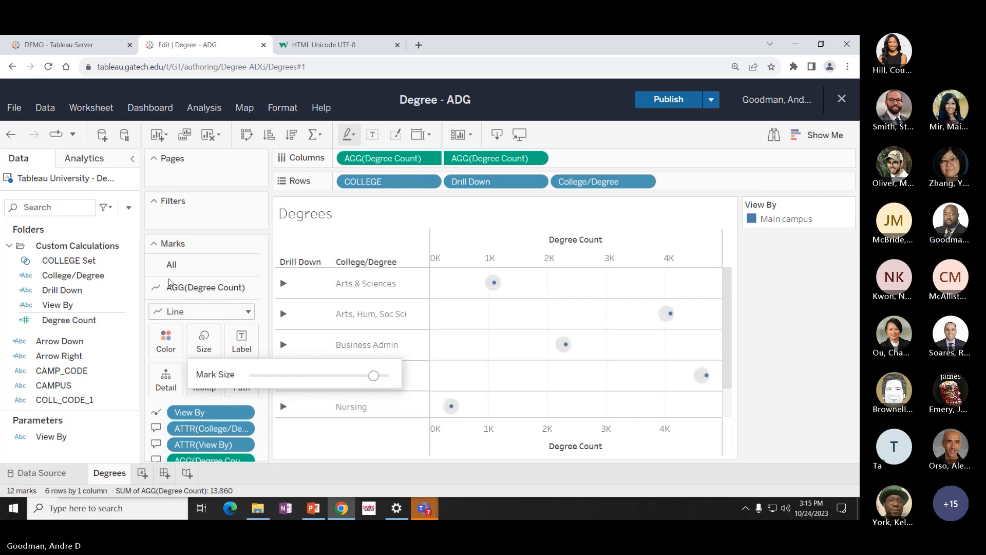
left_click(187, 290)
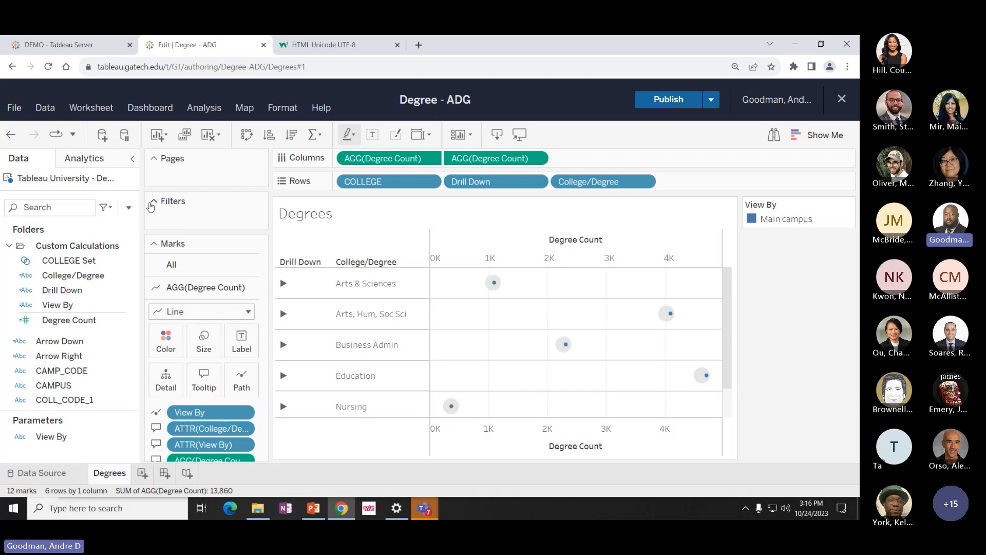
Filter the worksheet on GRAD_DATE as a range of dates covering 7/31/2012 to 5/10/2013.
scroll(37, 283, "down", 5)
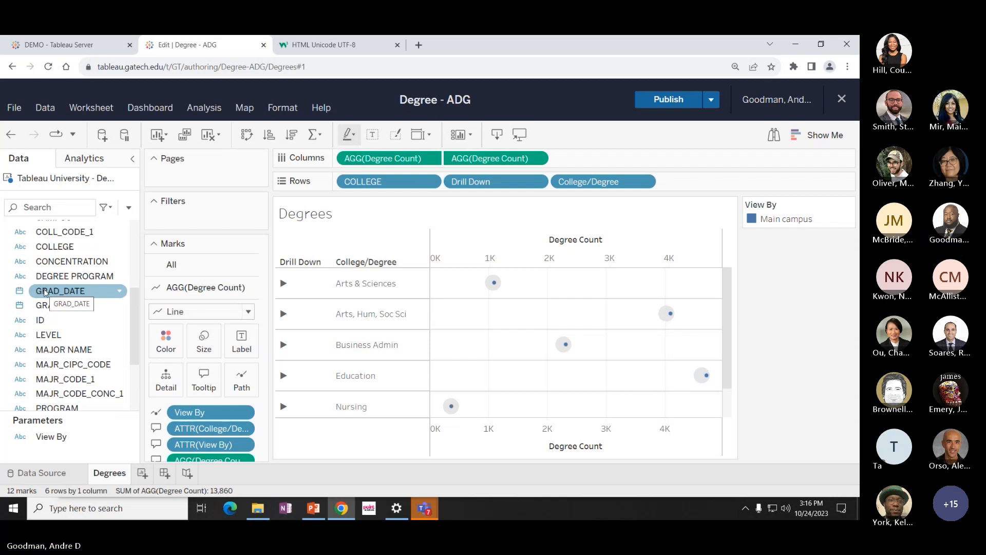
left_click(45, 292)
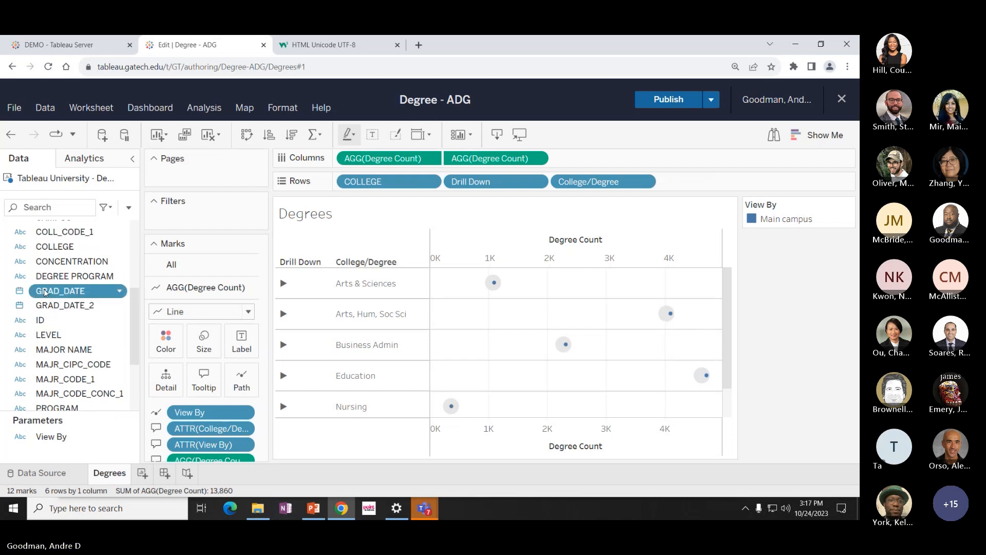
left_click_drag(45, 291, 196, 218)
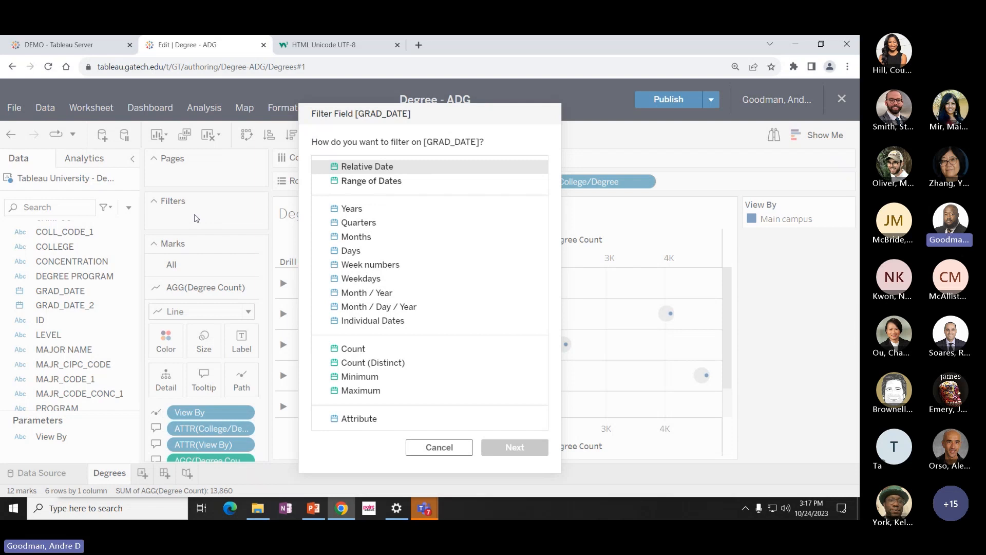
left_click(378, 187)
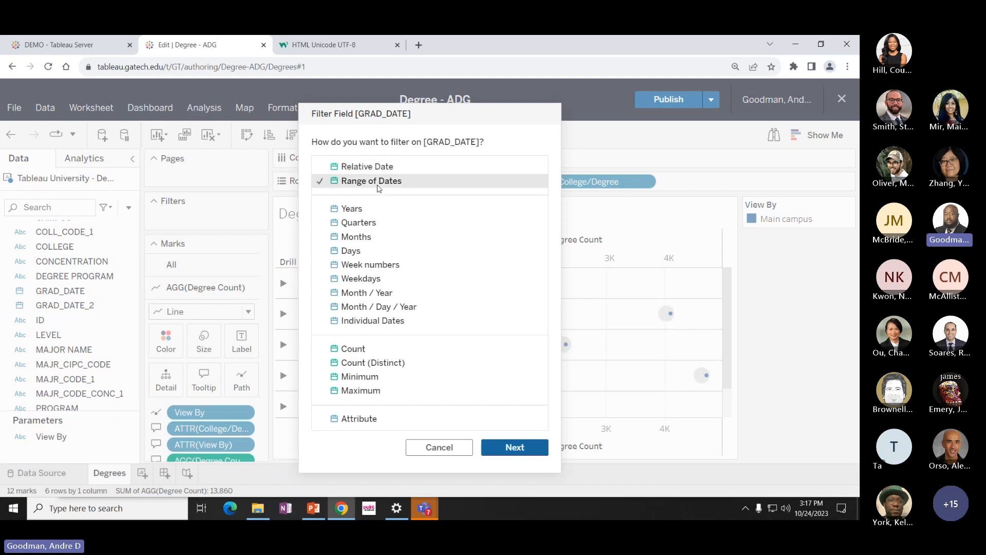
left_click(516, 448)
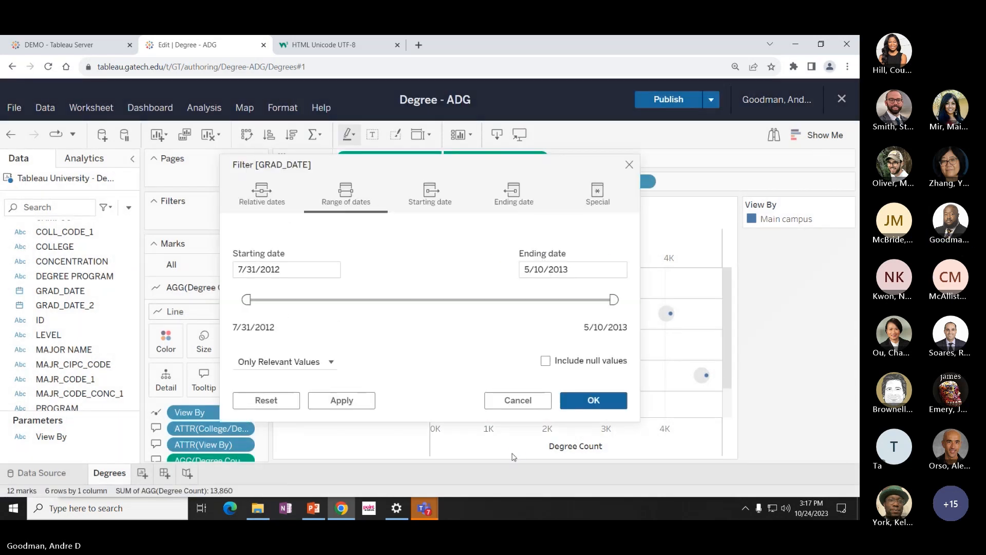
left_click(596, 404)
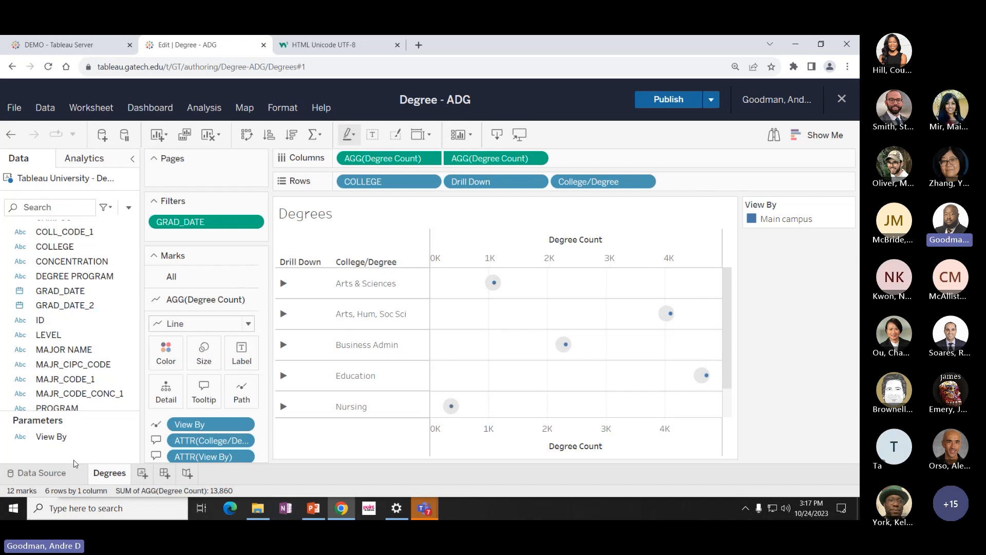
Show the View By parameter control on the worksheet.
left_click(54, 437)
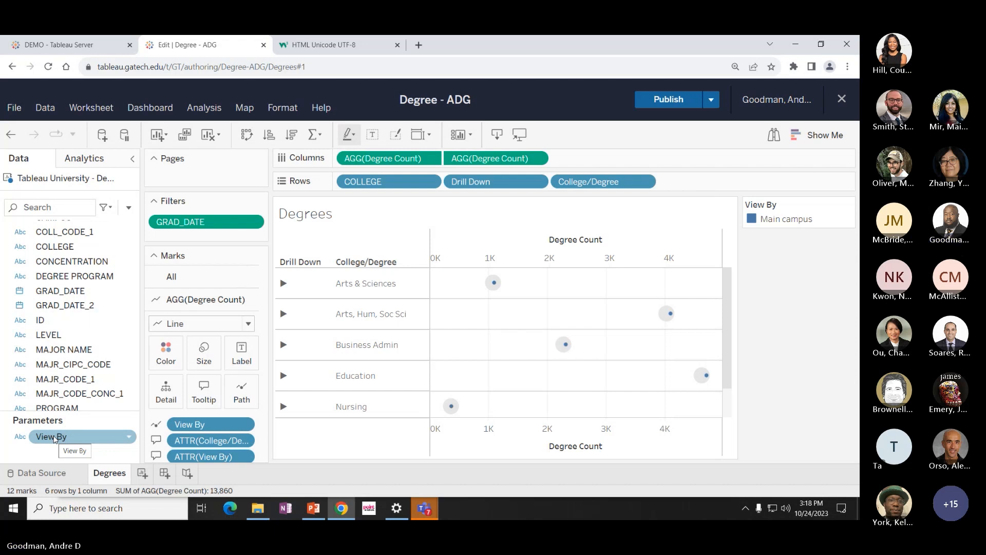
right_click(75, 436)
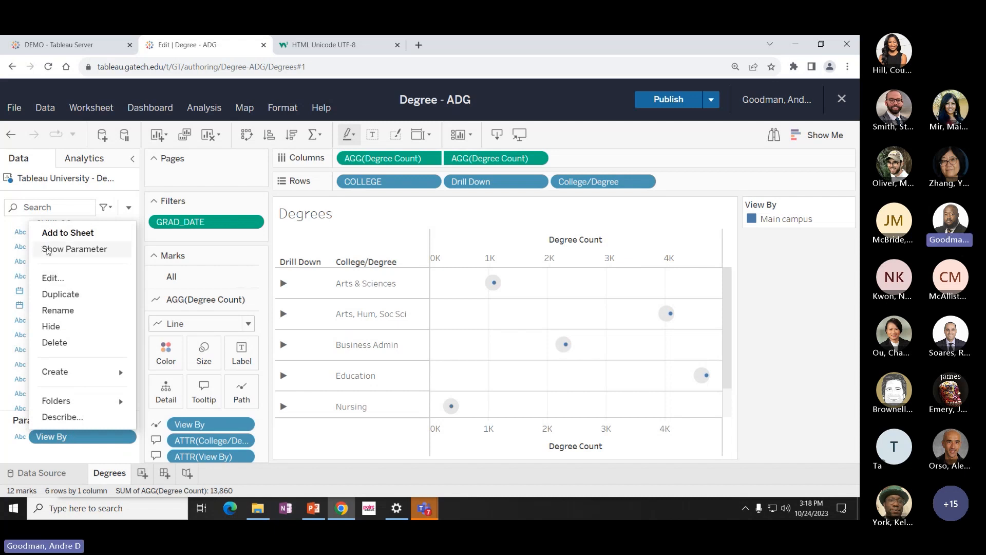
left_click(48, 250)
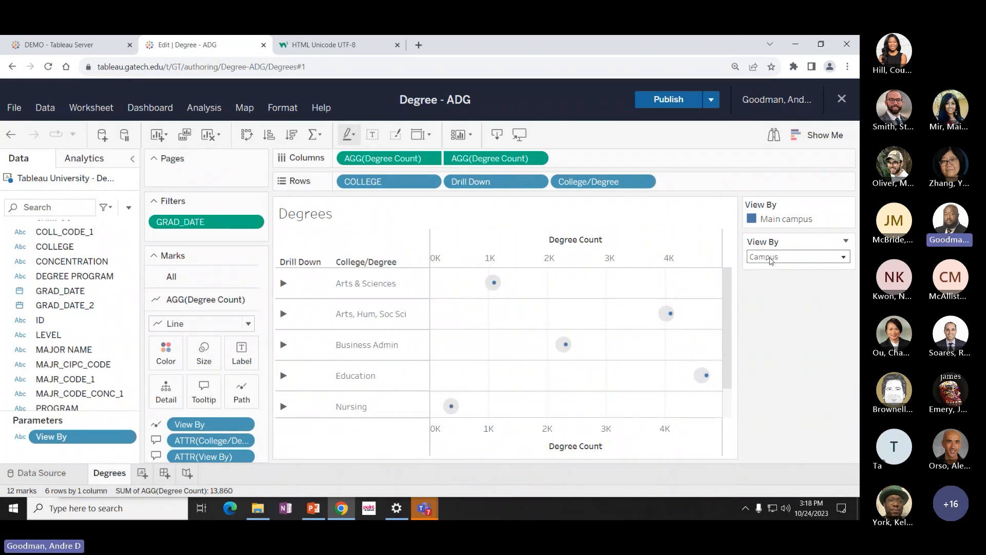
Switch the View By parameter through Level, Gender and finally Ethnicity to test the chart's breakdowns.
left_click(770, 261)
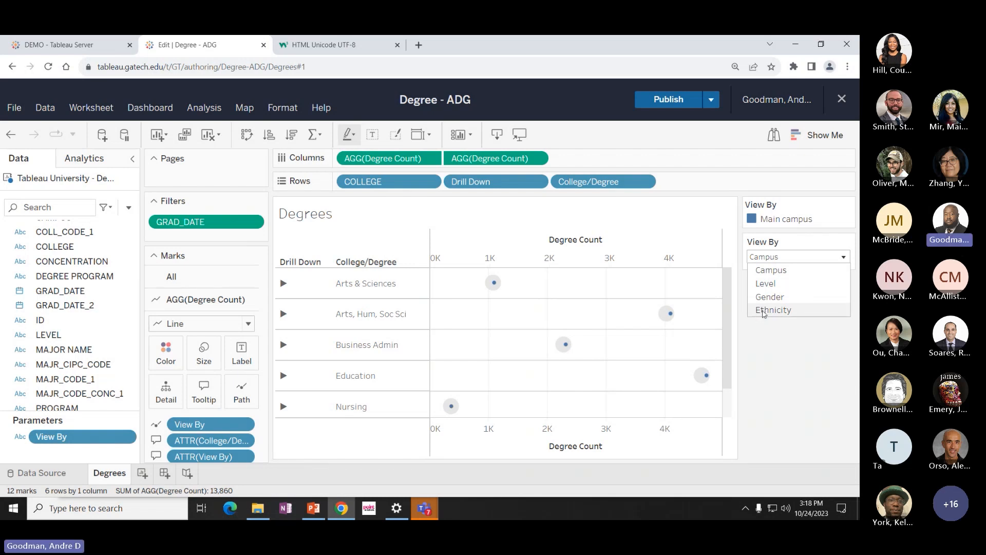
left_click(774, 286)
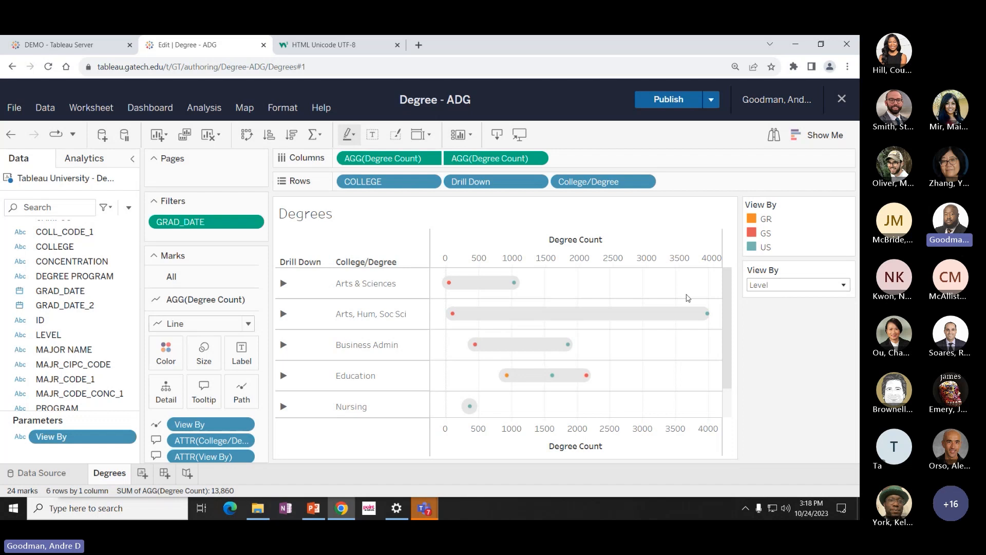
mouse_move(464, 284)
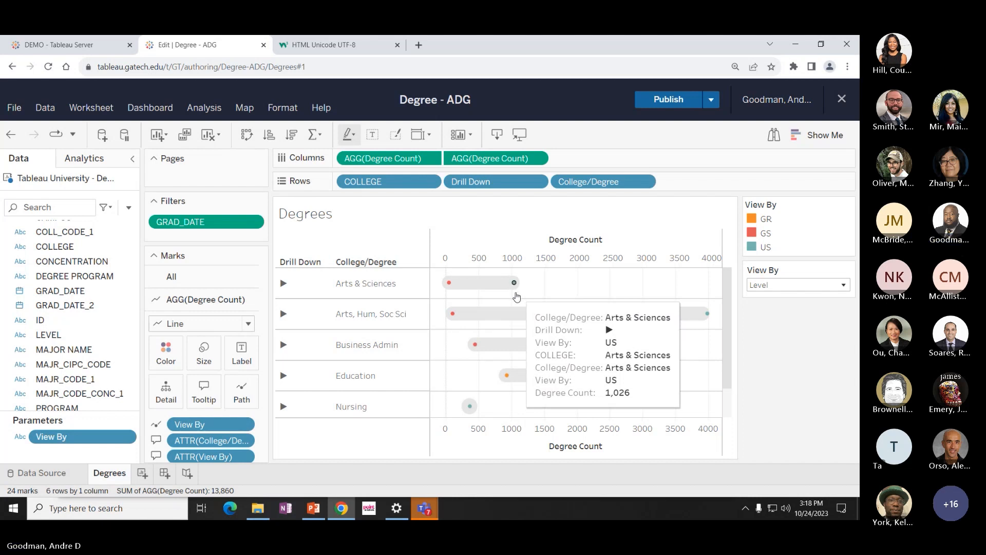
left_click(777, 285)
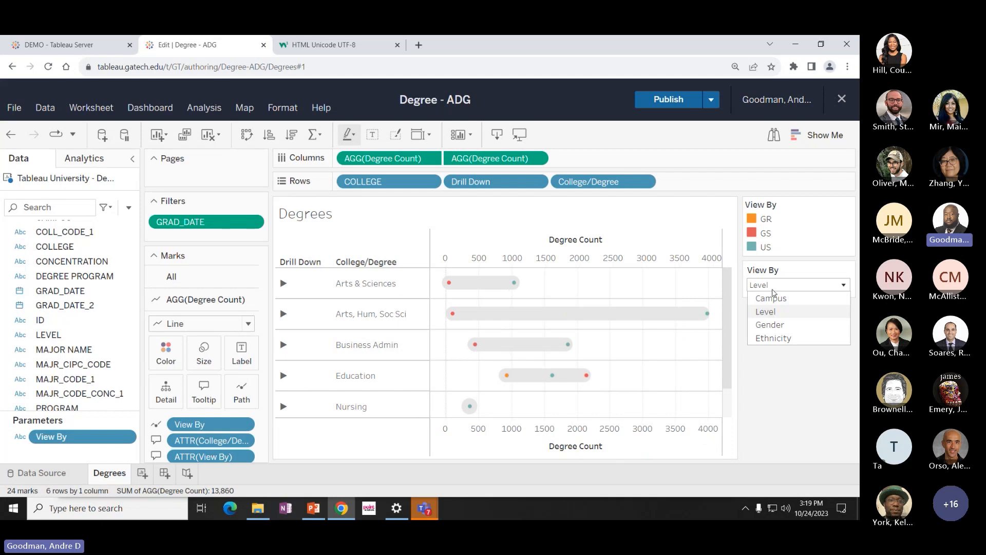
left_click(767, 323)
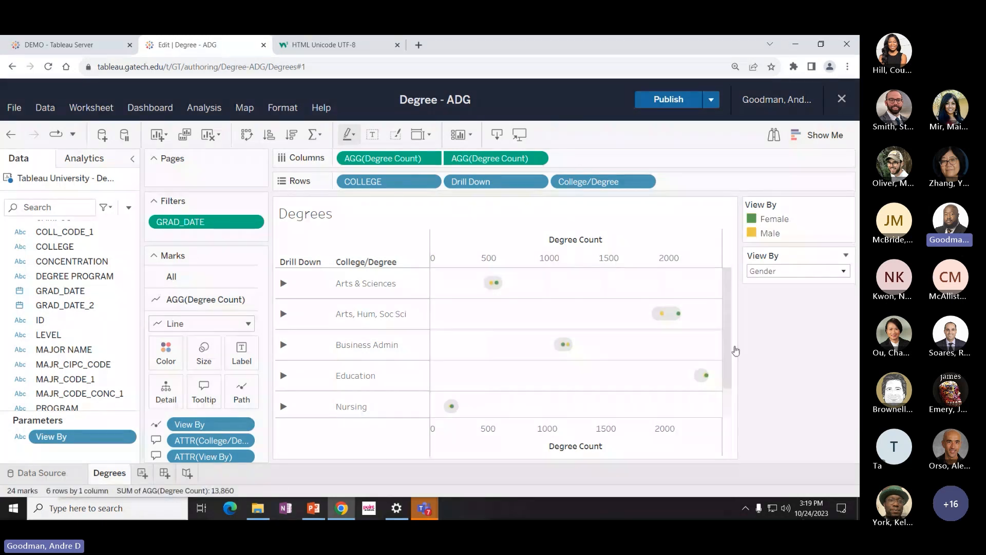
left_click(790, 272)
left_click(774, 323)
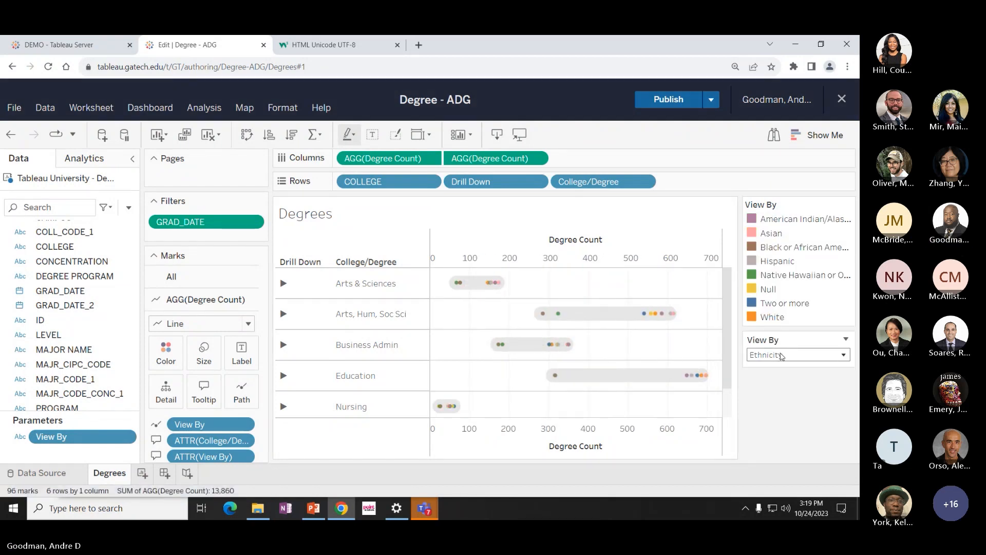
Set the View By parameter to Campus.
left_click(780, 356)
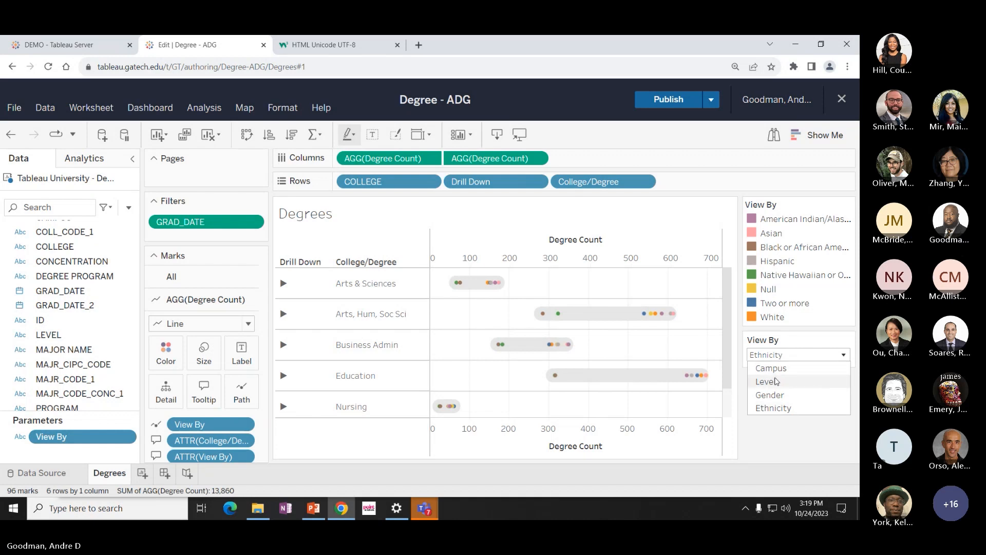
left_click(781, 369)
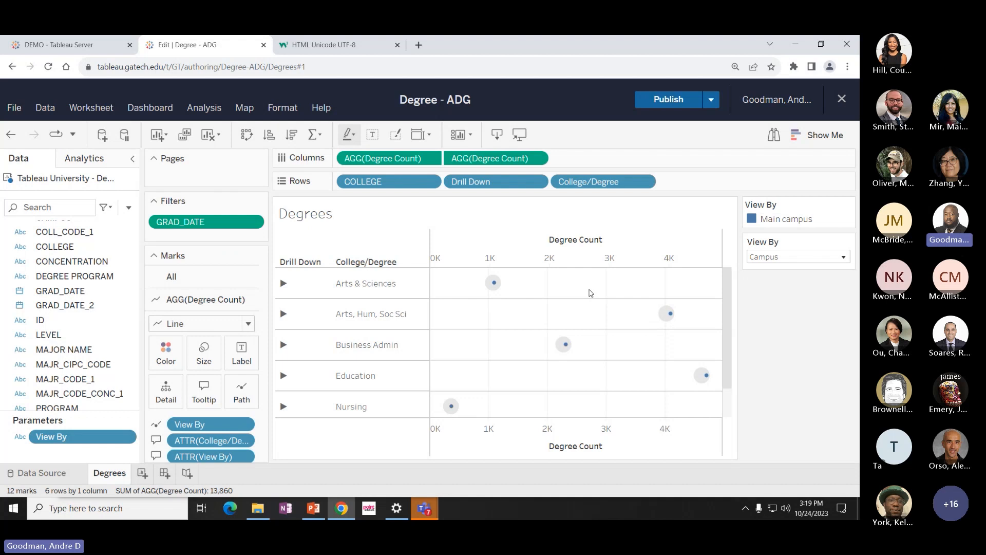
Add a new worksheet after Degrees and rename it Degree Header.
left_click(143, 474)
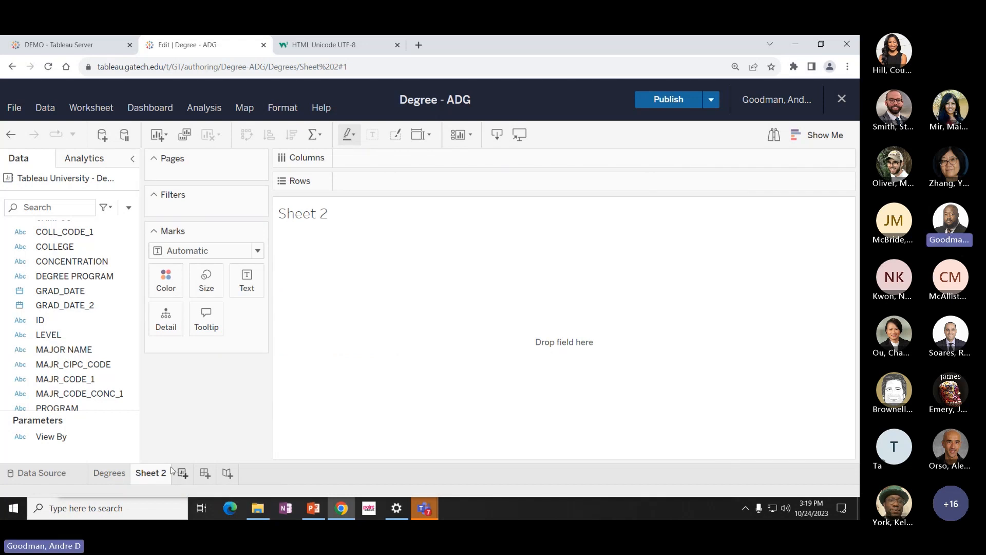
right_click(154, 473)
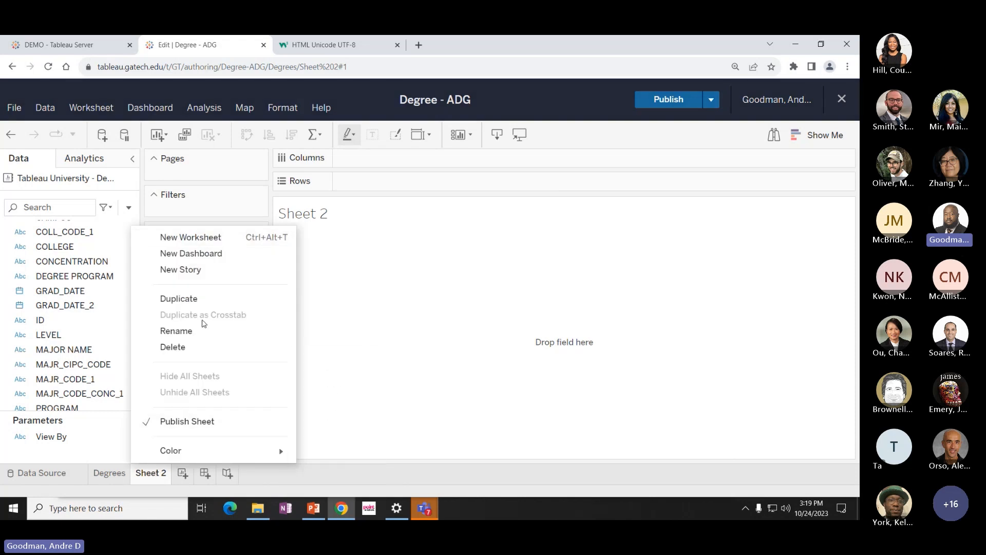
left_click(198, 330)
type("Degree Header")
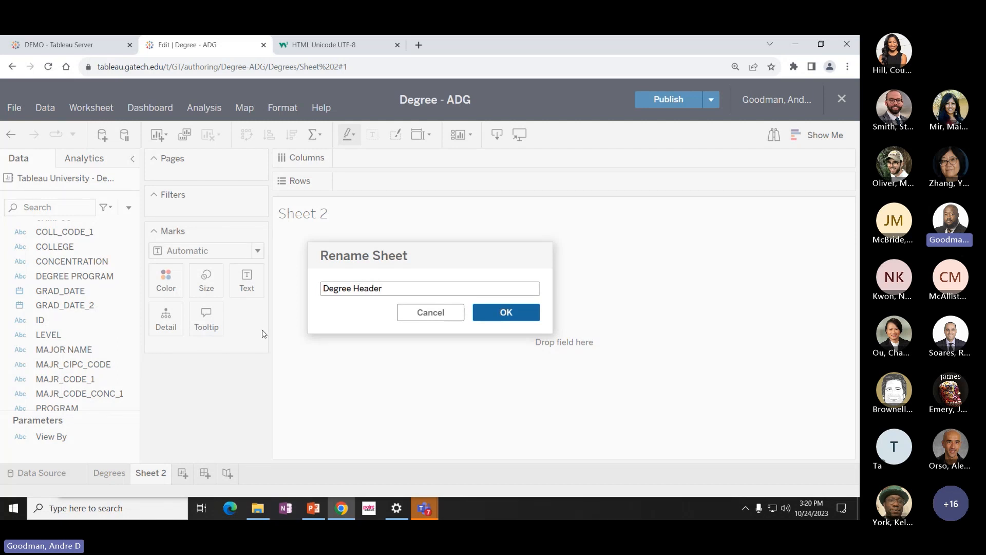
left_click(528, 315)
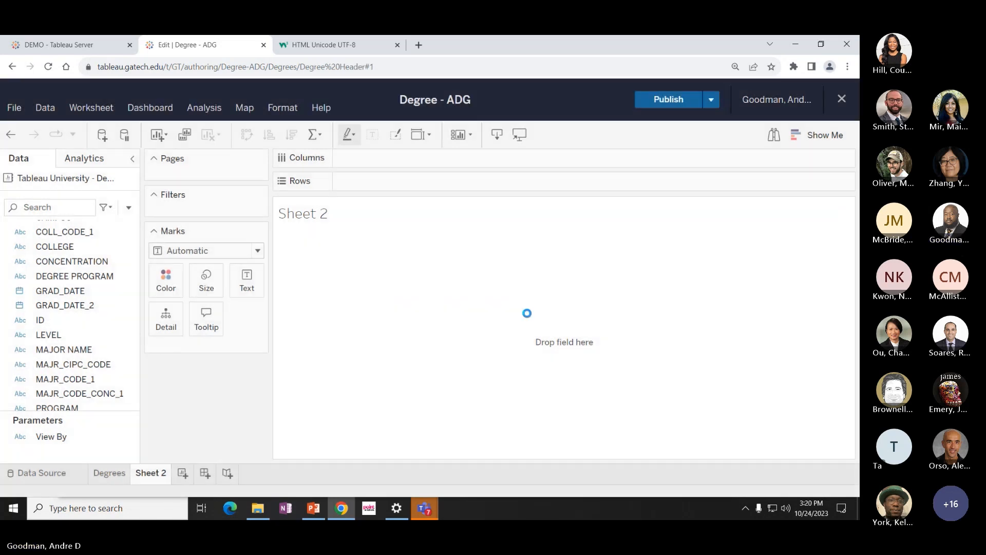
right_click(142, 476)
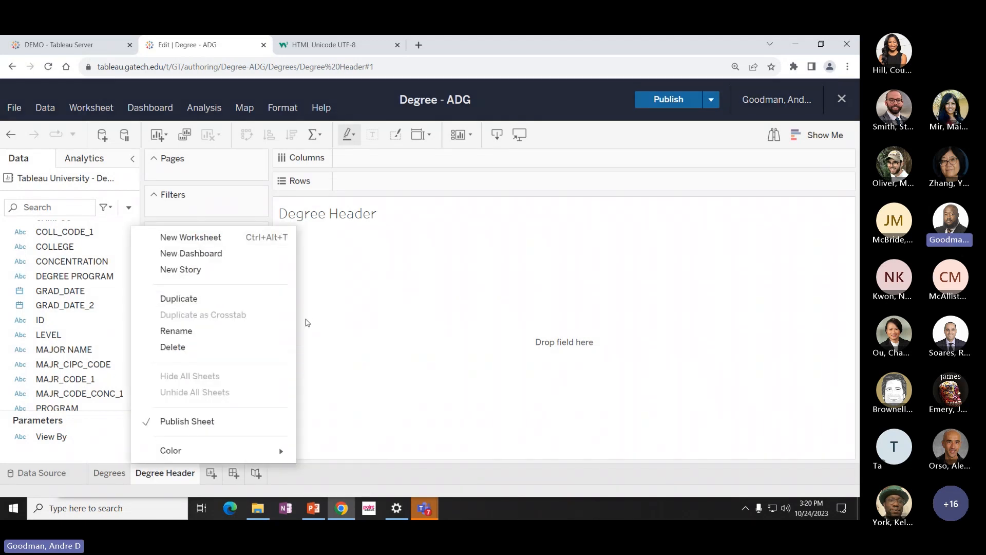
left_click(342, 324)
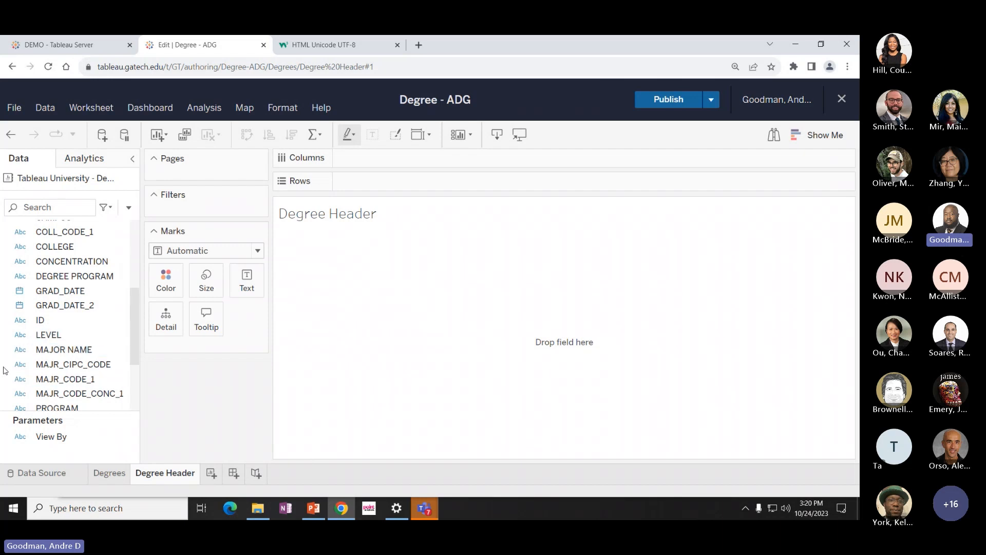
Place COLLEGE on Columns in the Degree Header worksheet so each college gets its own column.
scroll(48, 351, "up", 5)
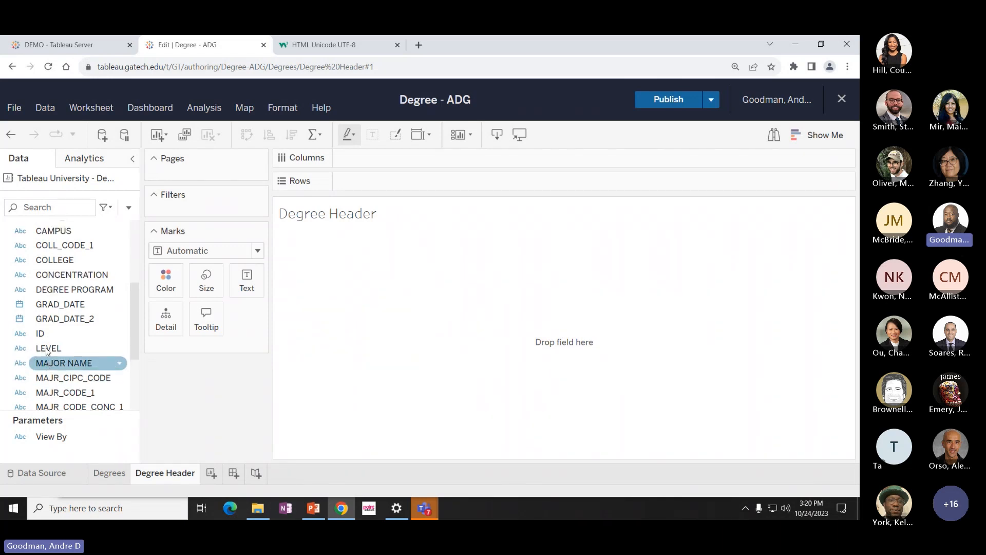
scroll(44, 371, "down", 3)
left_click_drag(54, 303, 392, 182)
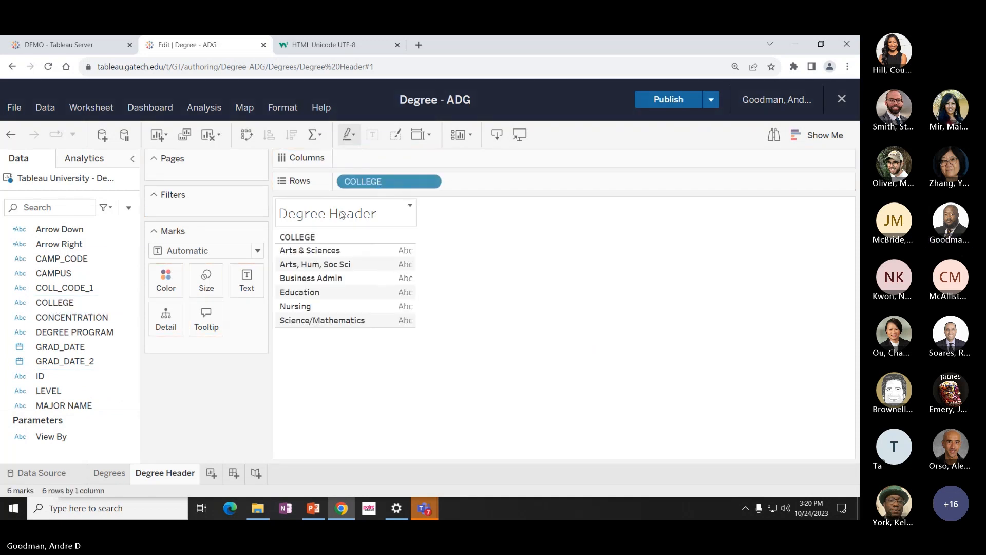
left_click_drag(368, 181, 372, 163)
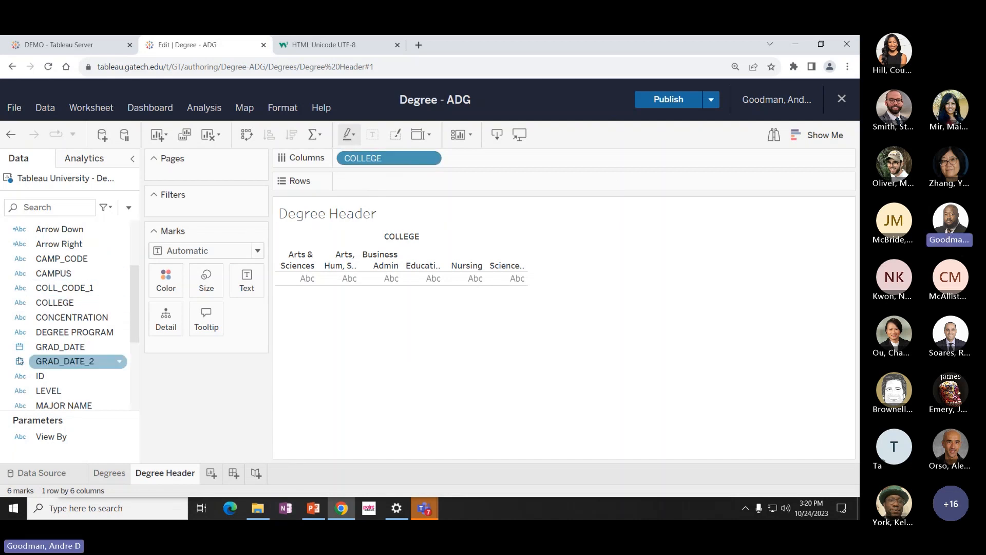
scroll(58, 303, "up", 5)
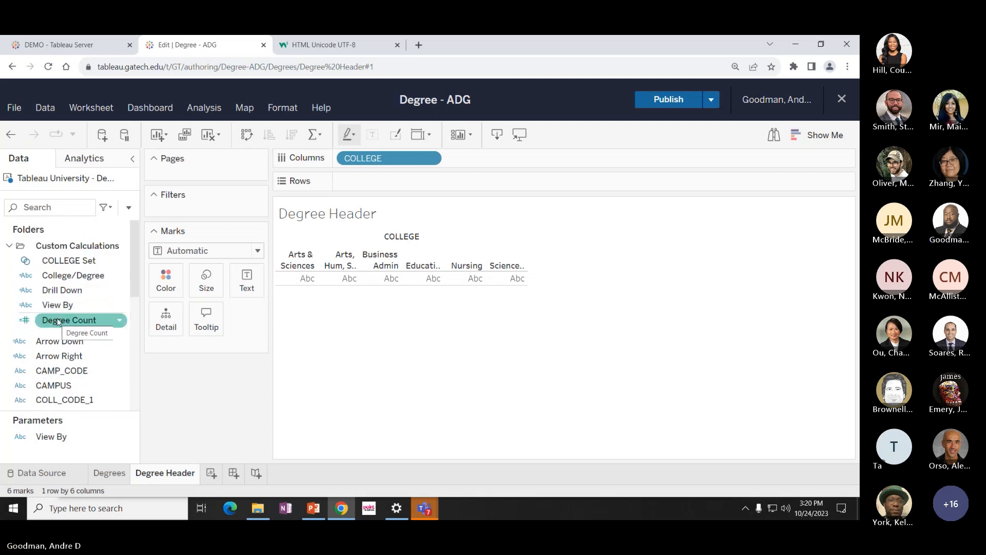
left_click(58, 321)
left_click_drag(58, 321, 347, 278)
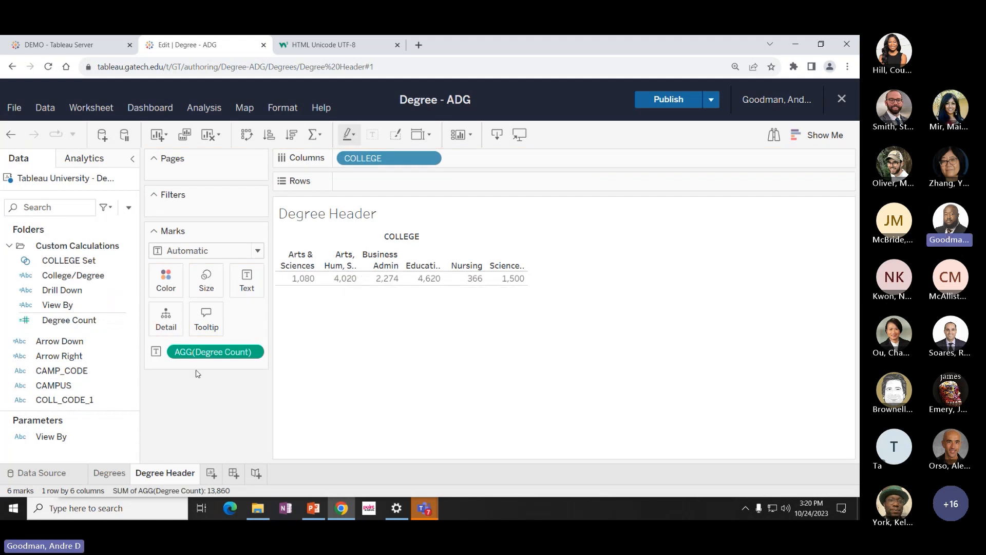
left_click(11, 135)
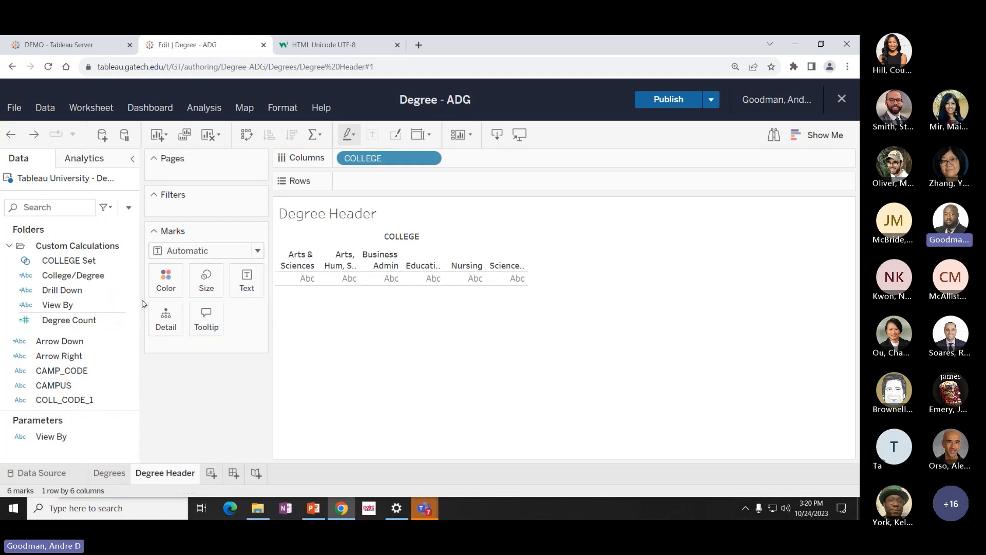
Add Degree Count to the Text mark and make the college header row taller.
left_click(100, 319)
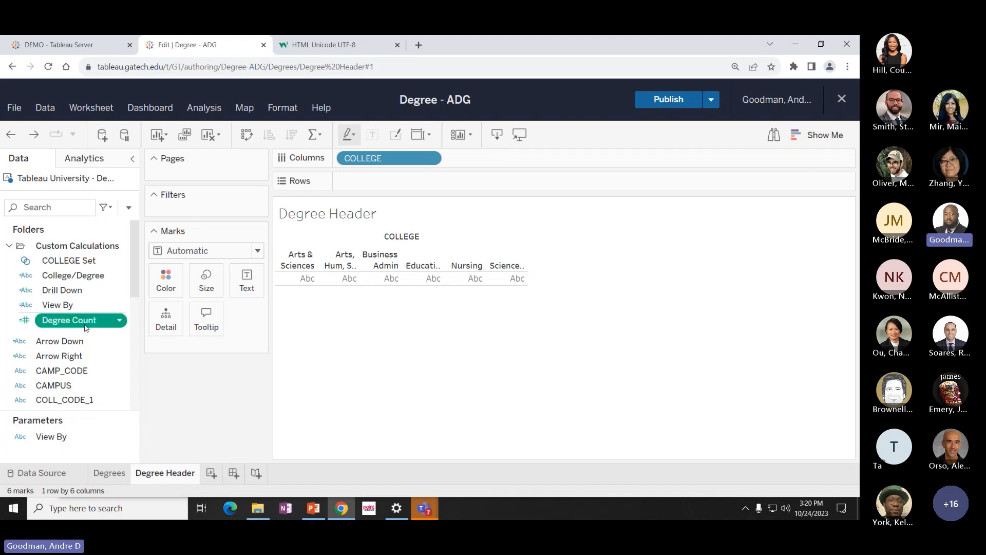
left_click_drag(86, 328, 251, 282)
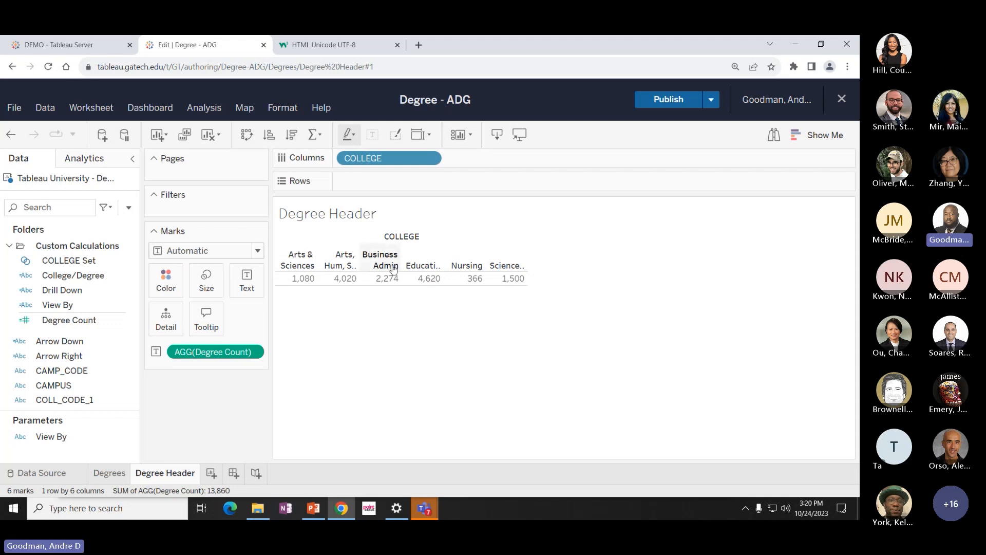
mouse_move(385, 279)
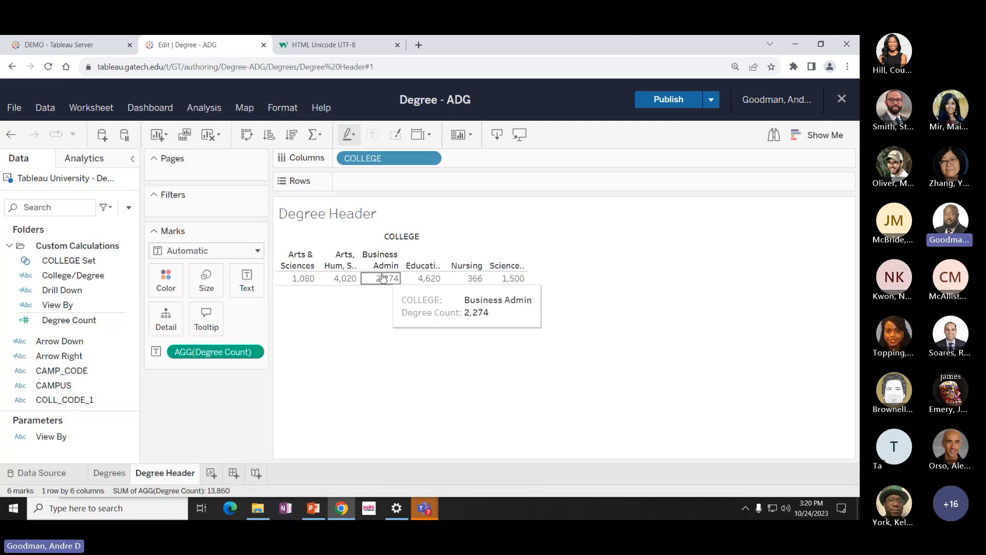
left_click_drag(378, 271, 382, 293)
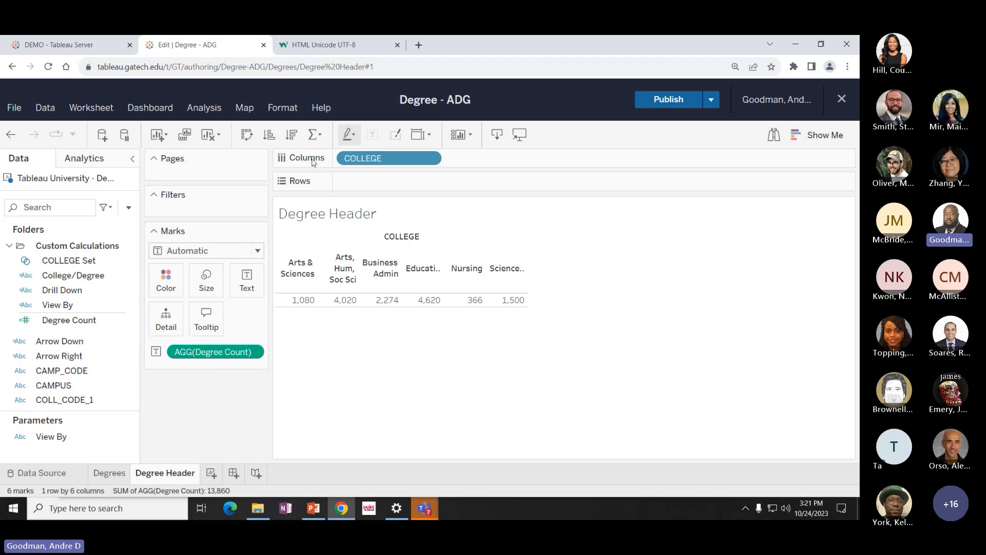
Set the Degree Header view to Fit Width.
left_click(429, 137)
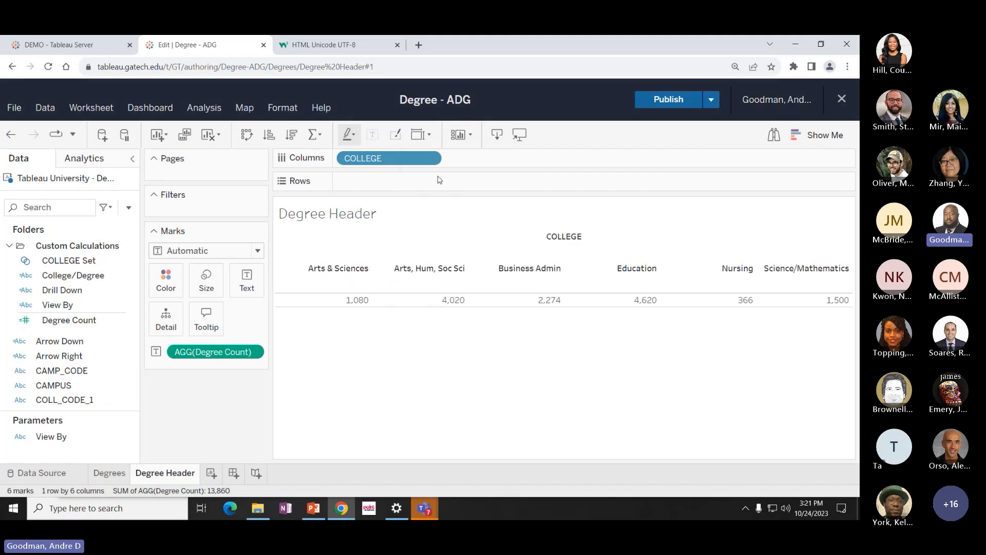
left_click(429, 134)
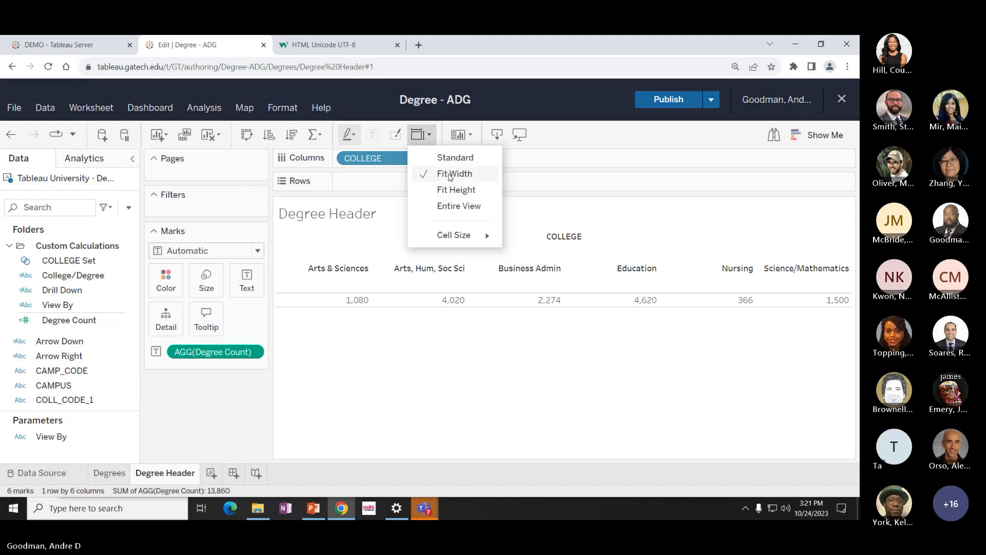
left_click(369, 396)
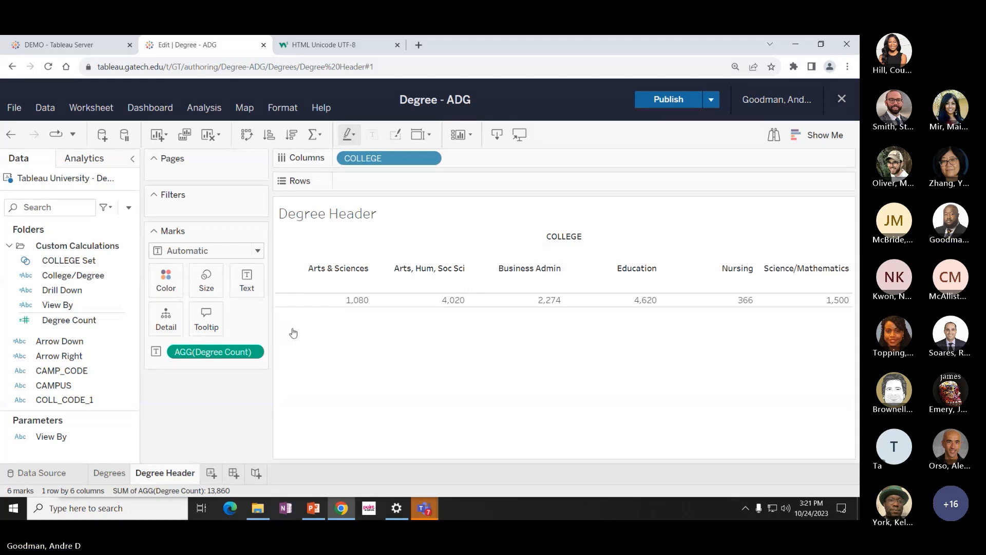
Create a new dashboard and rename it Degree Metrics.
mouse_move(293, 301)
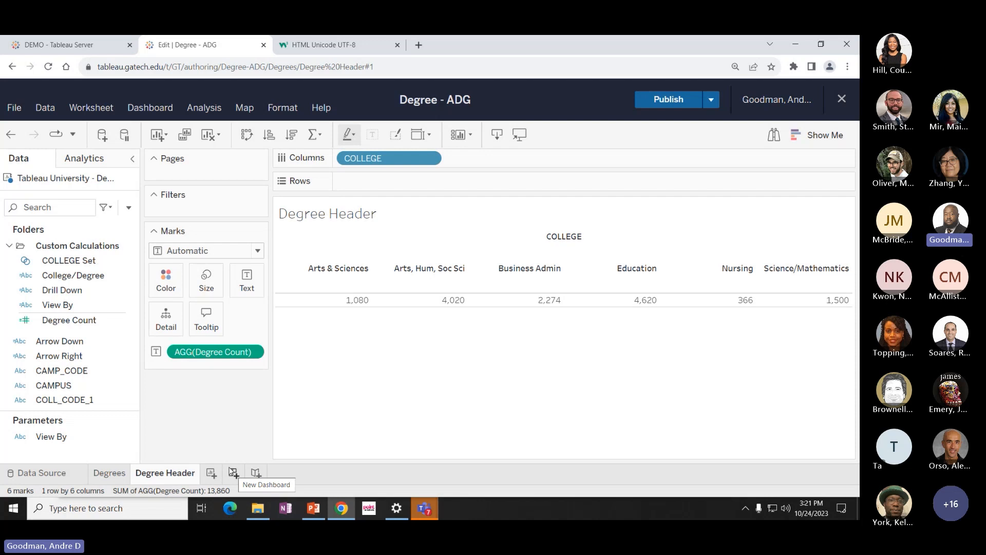
left_click(232, 472)
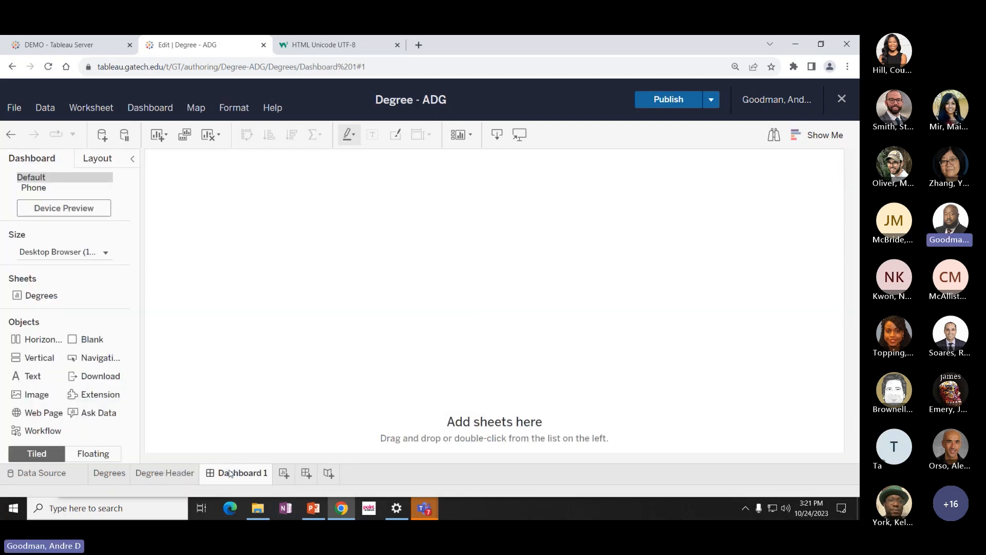
right_click(229, 473)
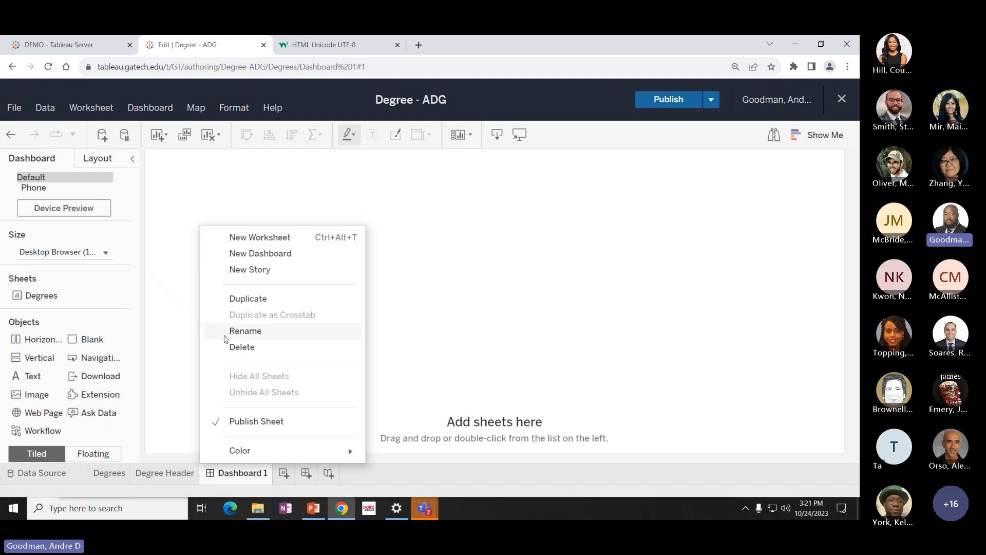
left_click(223, 332)
type("De")
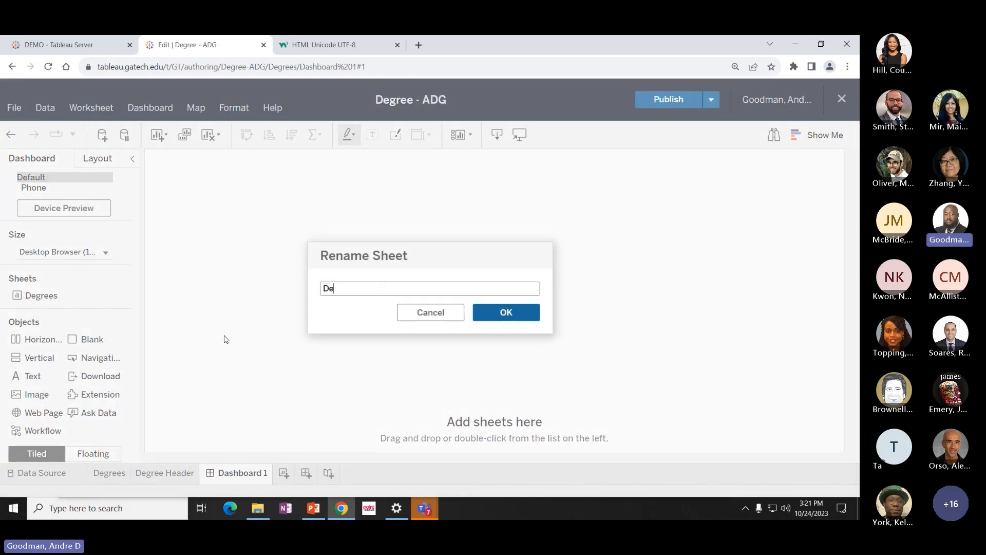
type("gree Metrics")
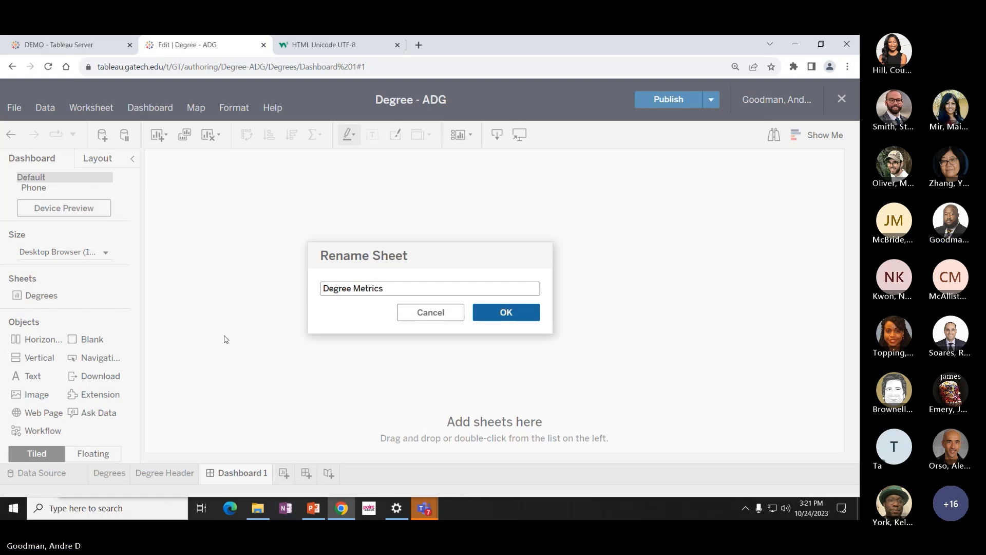
key("Return")
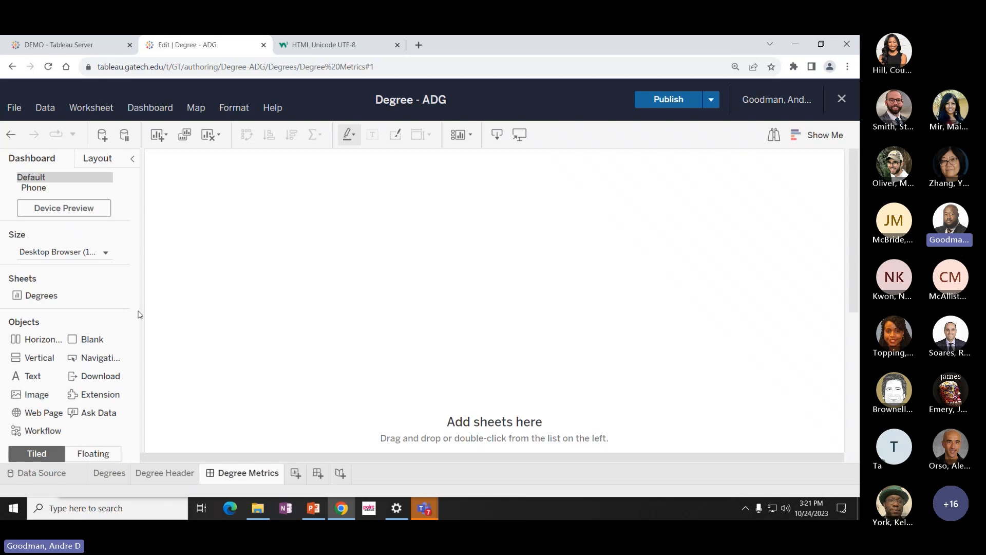
scroll(79, 303, "down", 1)
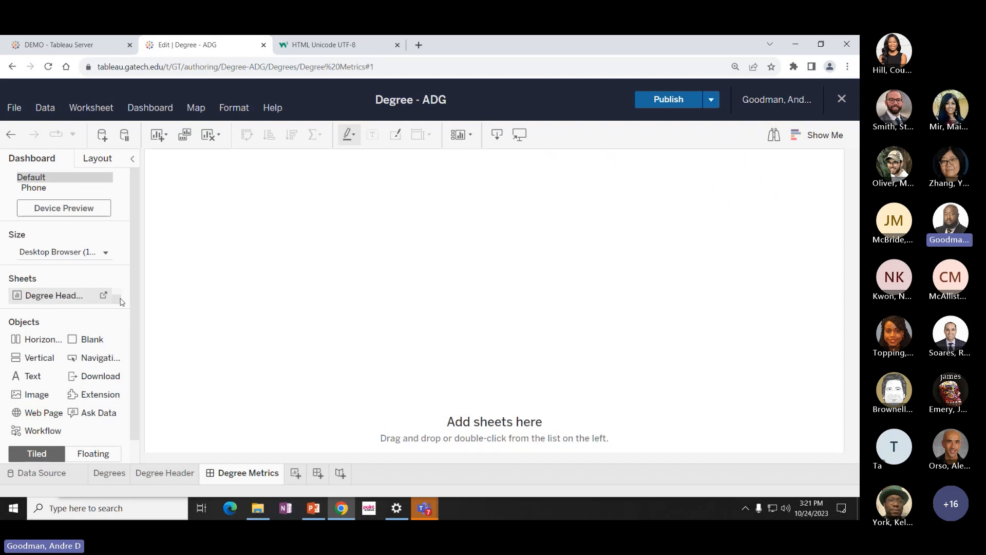
left_click_drag(116, 297, 115, 296)
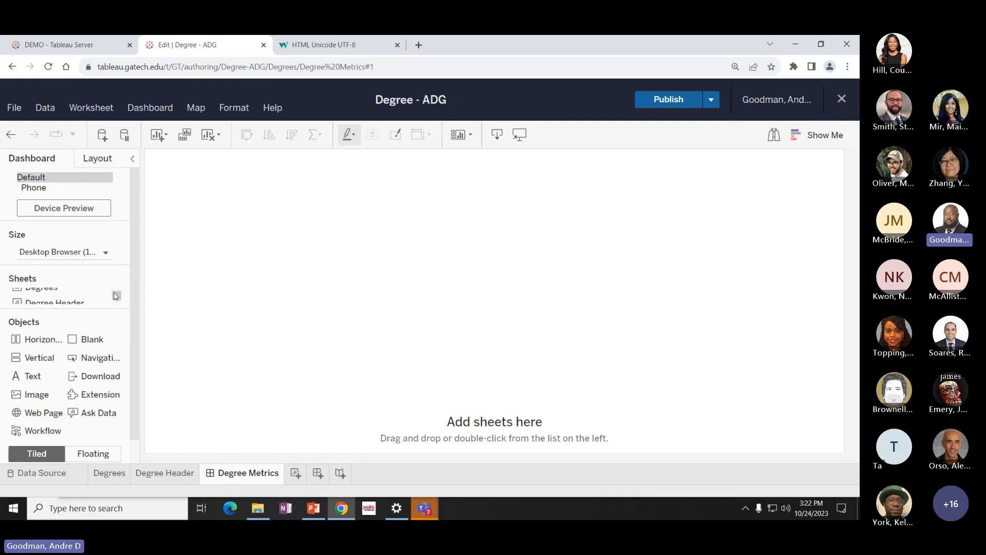
left_click_drag(116, 296, 116, 300)
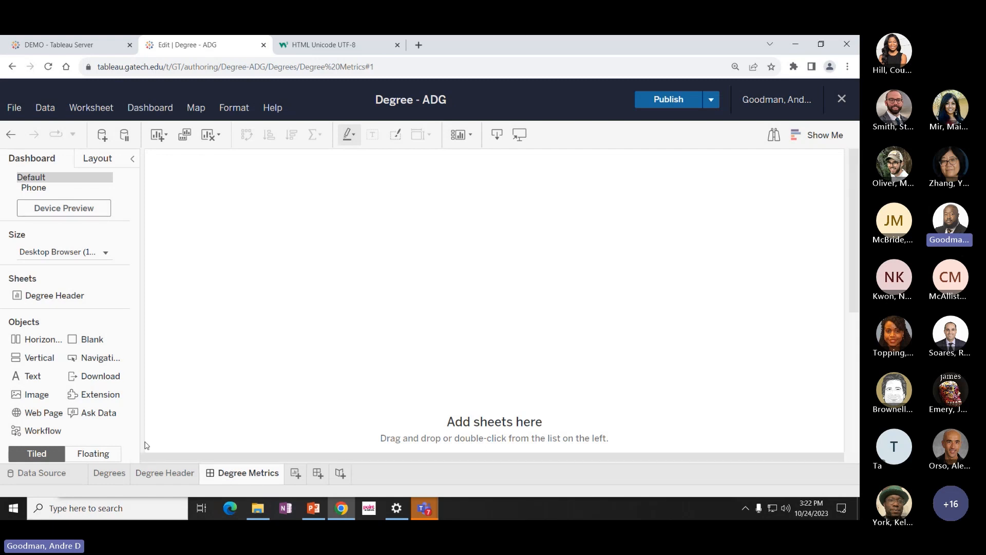
Show the dashboard title and center its sheet name text.
scroll(103, 393, "down", 2)
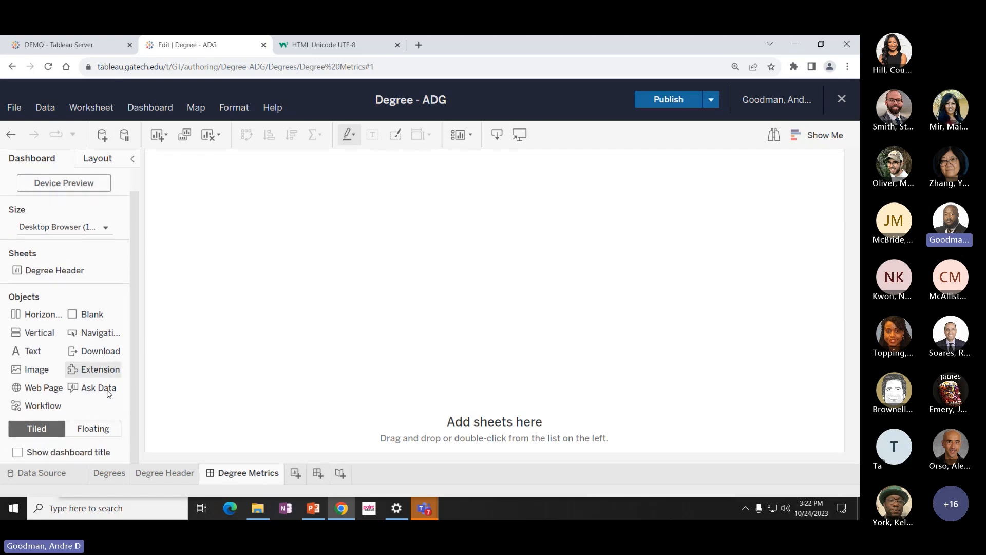
left_click(17, 452)
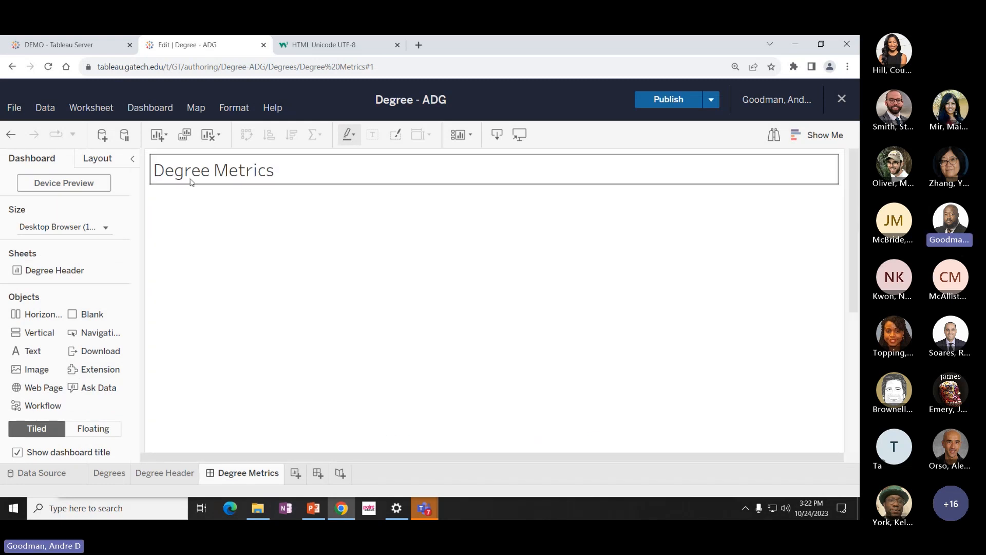
double_click(225, 175)
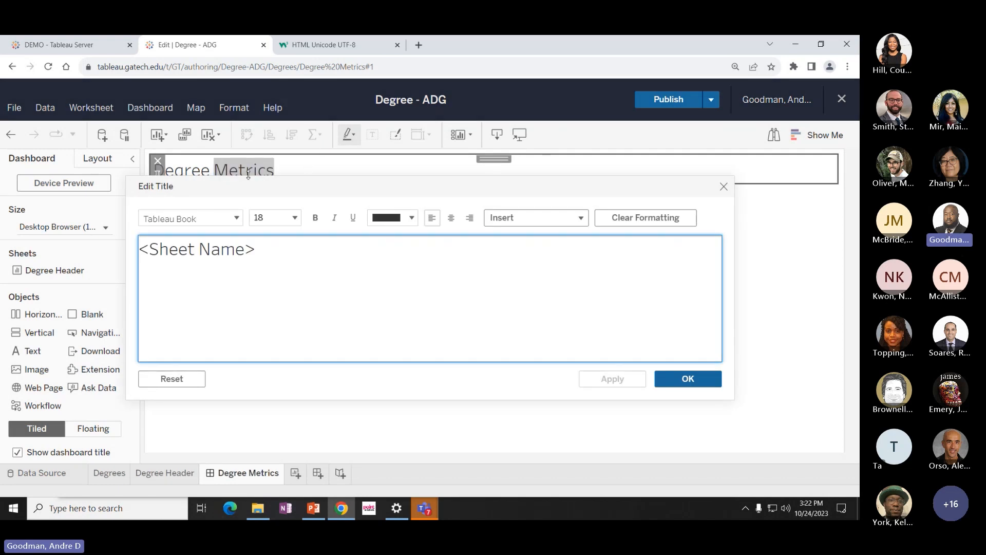
left_click(449, 218)
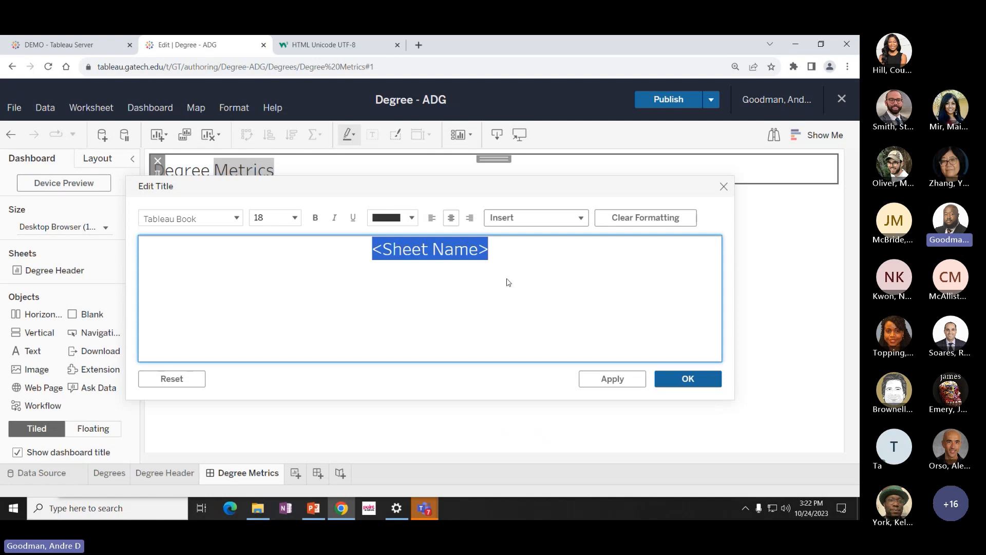
left_click(698, 380)
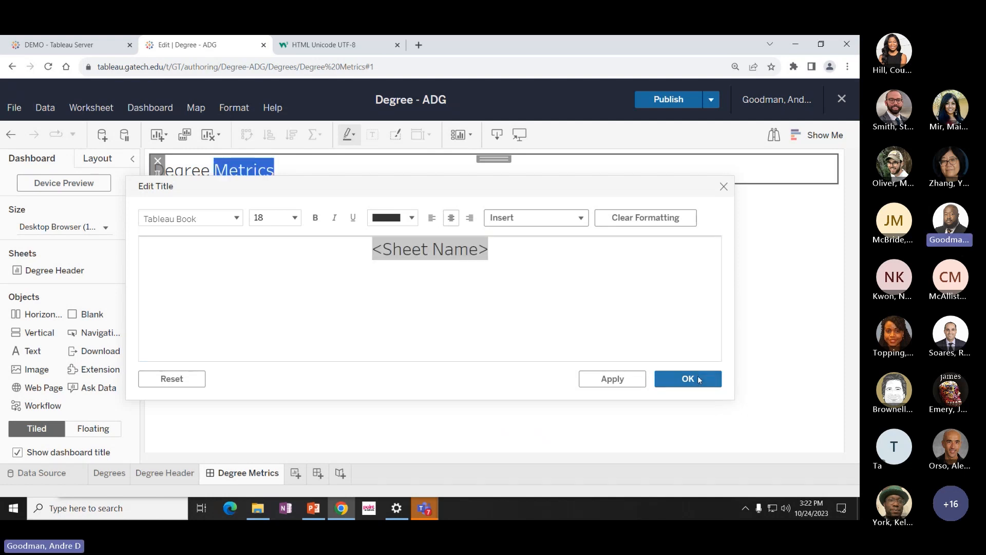
Place the Degree Header sheet on the dashboard under the title, and add the Degrees sheet below it.
left_click(372, 298)
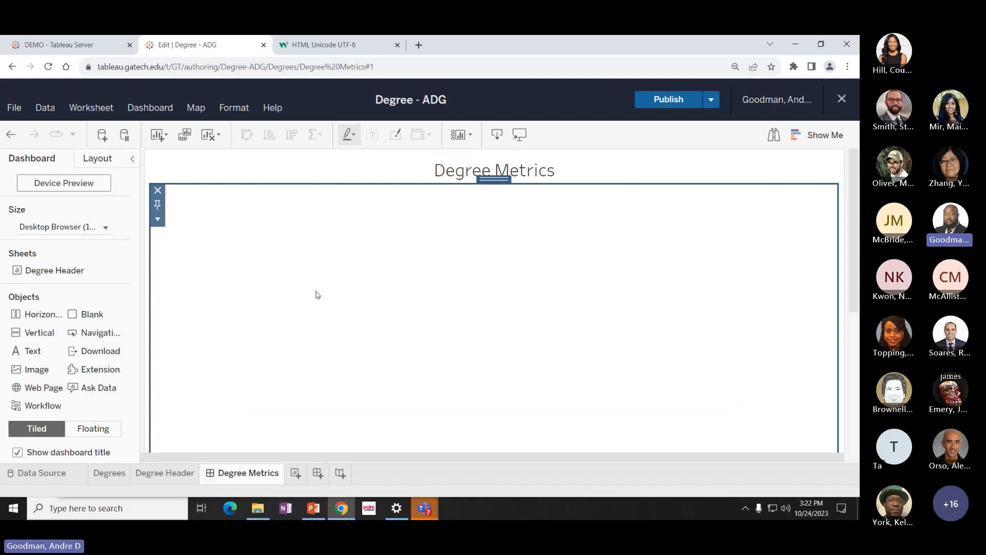
left_click_drag(52, 268, 264, 242)
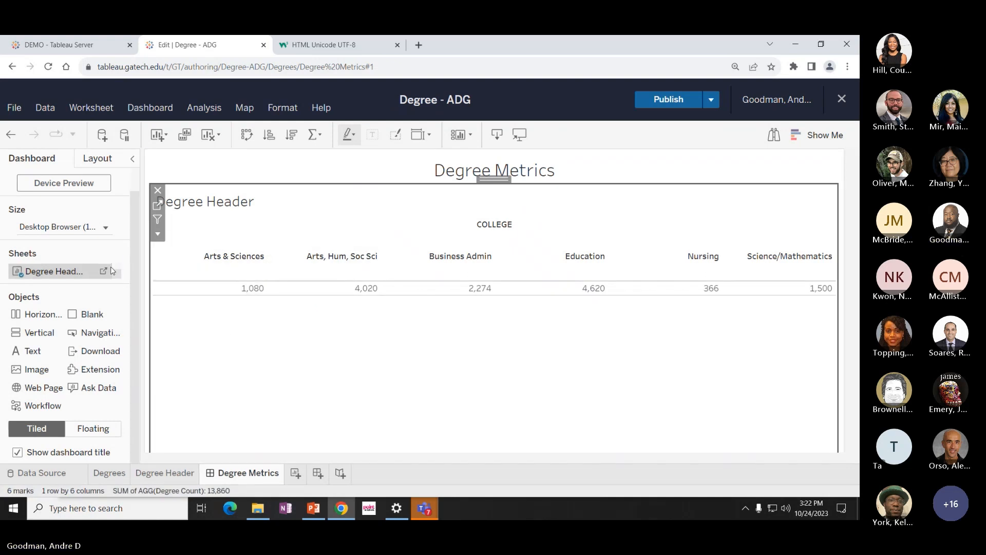
scroll(103, 270, "up", 1)
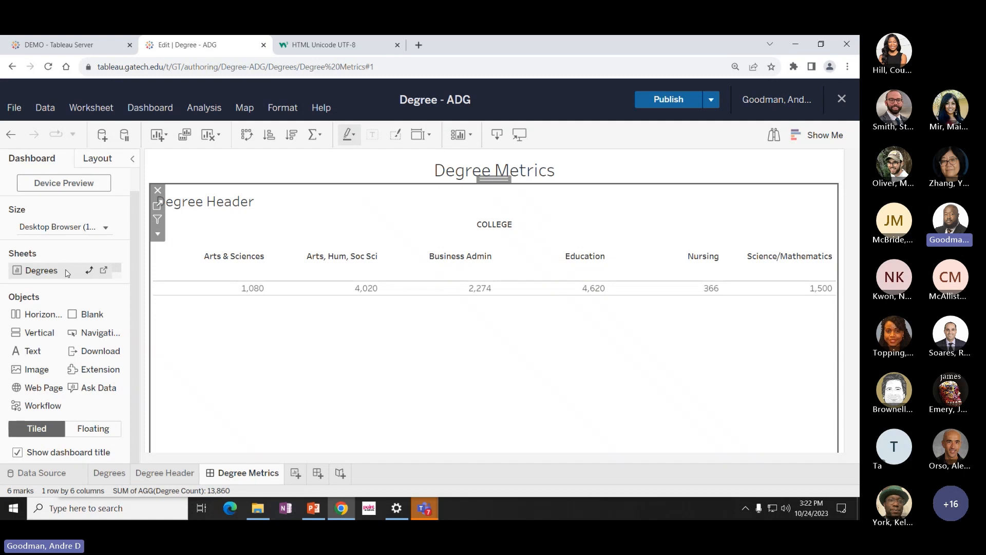
left_click_drag(67, 273, 200, 324)
left_click_drag(350, 369, 450, 367)
left_click_drag(467, 406, 499, 451)
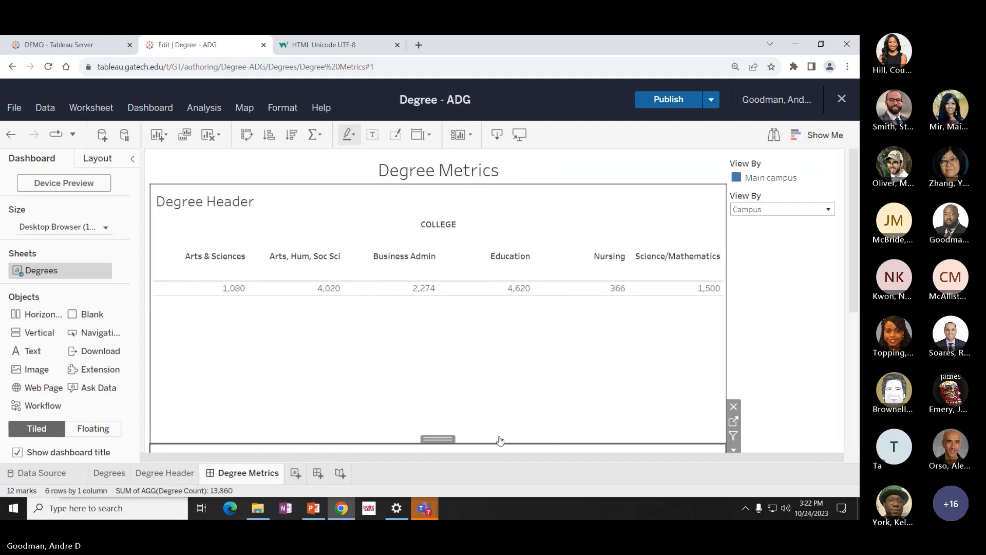
Adjust the boundary between the two sheets so Degree Header is compact but still shows its row of counts.
left_click_drag(497, 444, 482, 274)
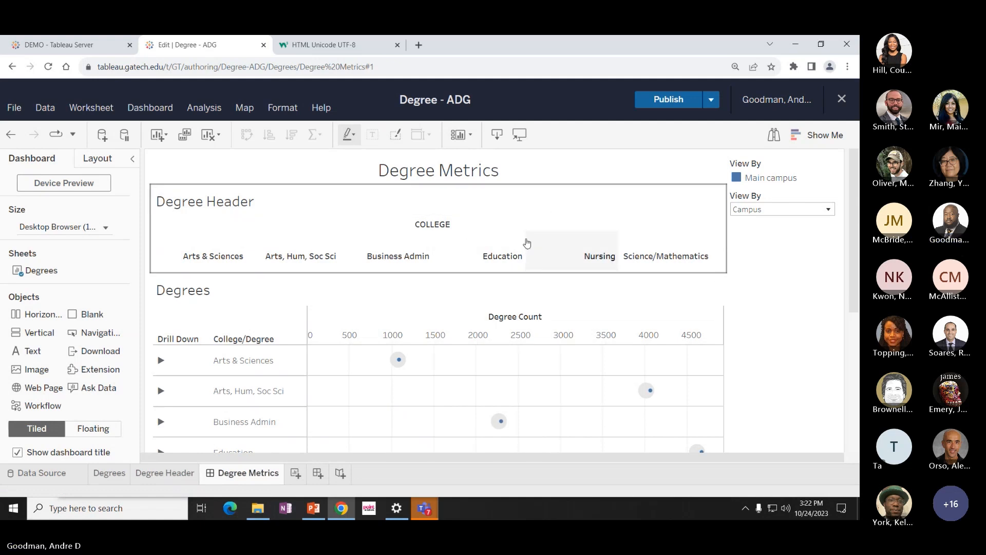
left_click_drag(507, 272, 502, 288)
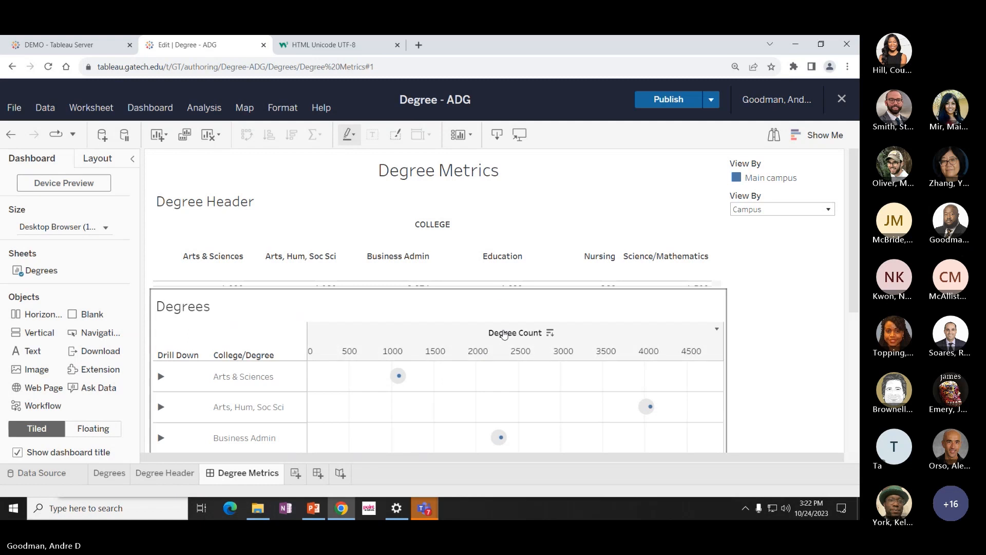
left_click_drag(532, 287, 535, 319)
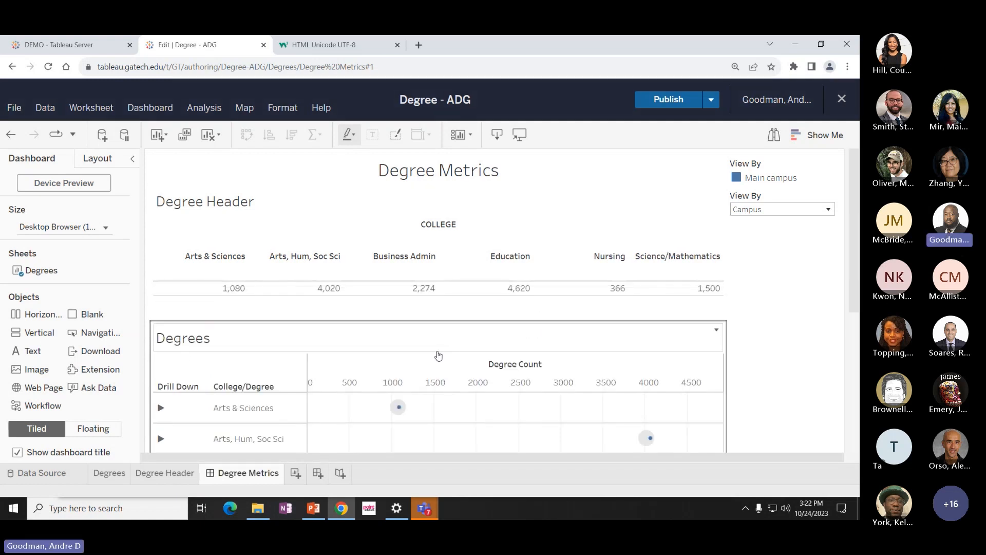
Hide the titles of both the Degree Header and Degrees sheets on the dashboard.
right_click(201, 210)
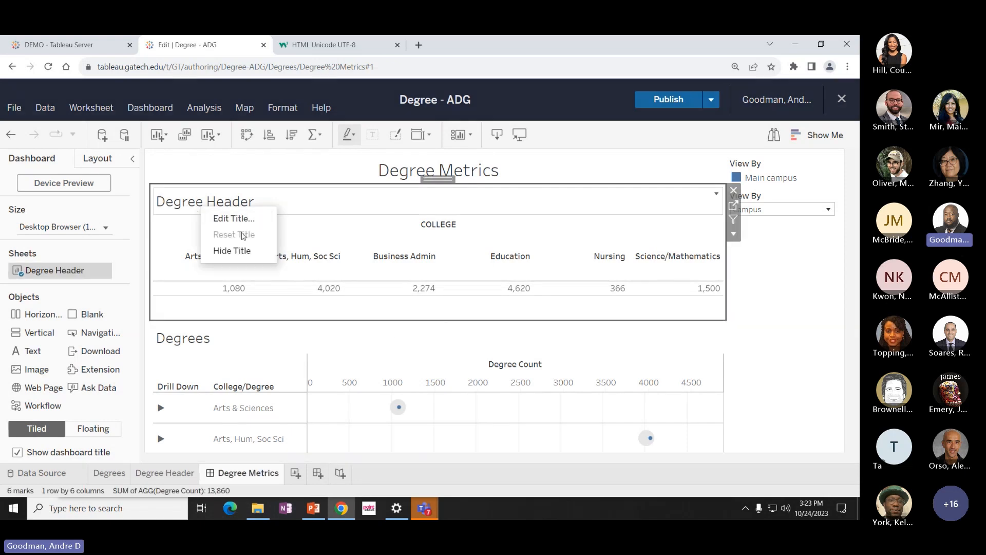
left_click(247, 250)
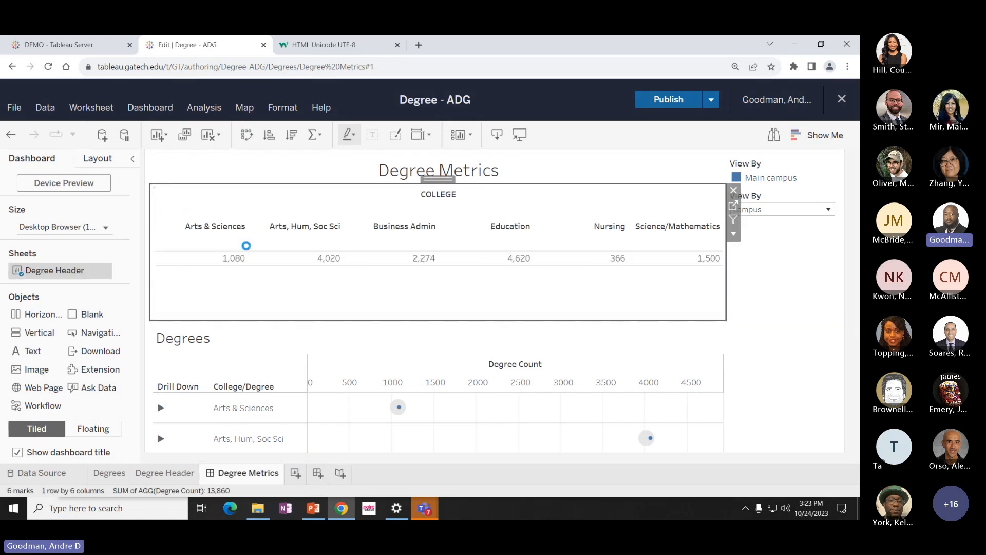
right_click(180, 340)
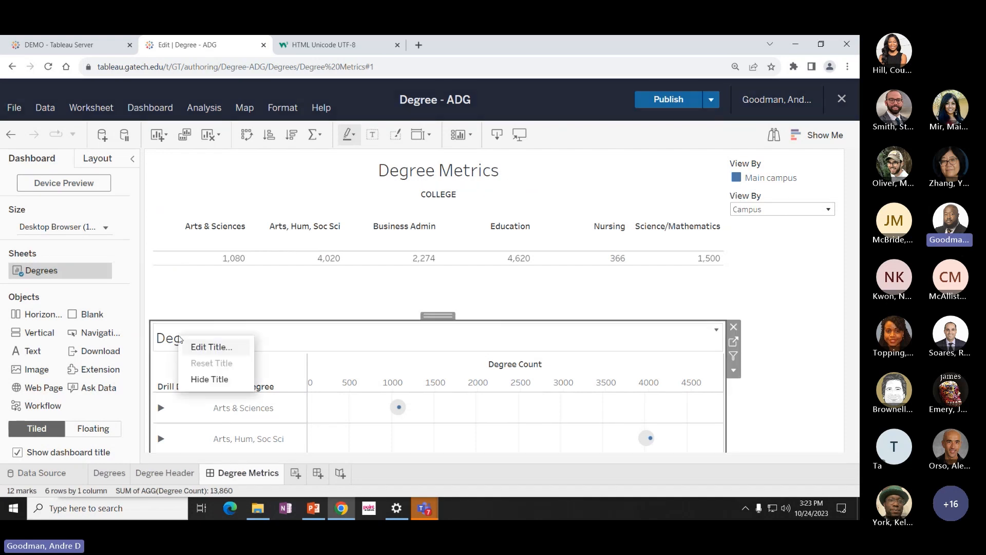
left_click(204, 377)
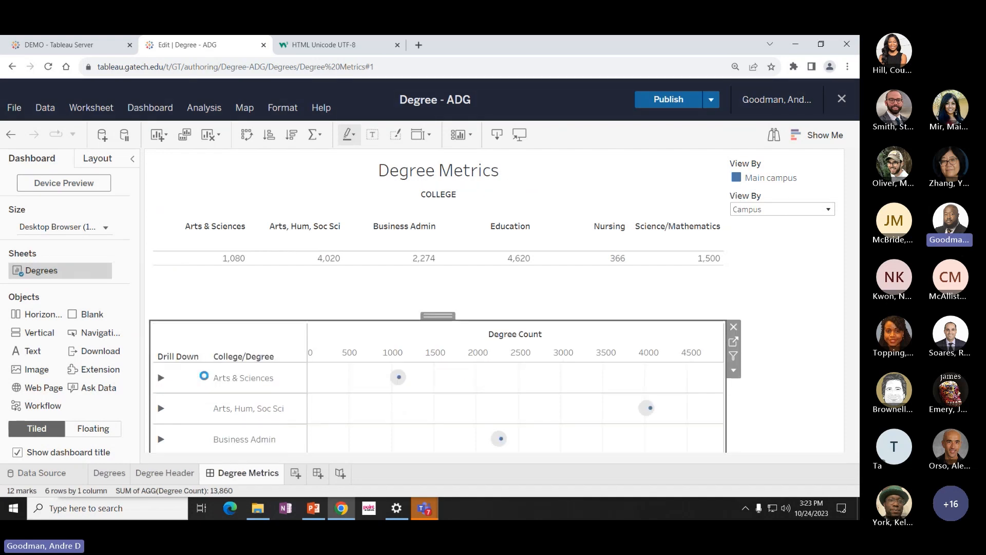
Tighten the Degree Header area by reducing its height and its column label row, and publish the workbook.
left_click_drag(281, 320, 284, 277)
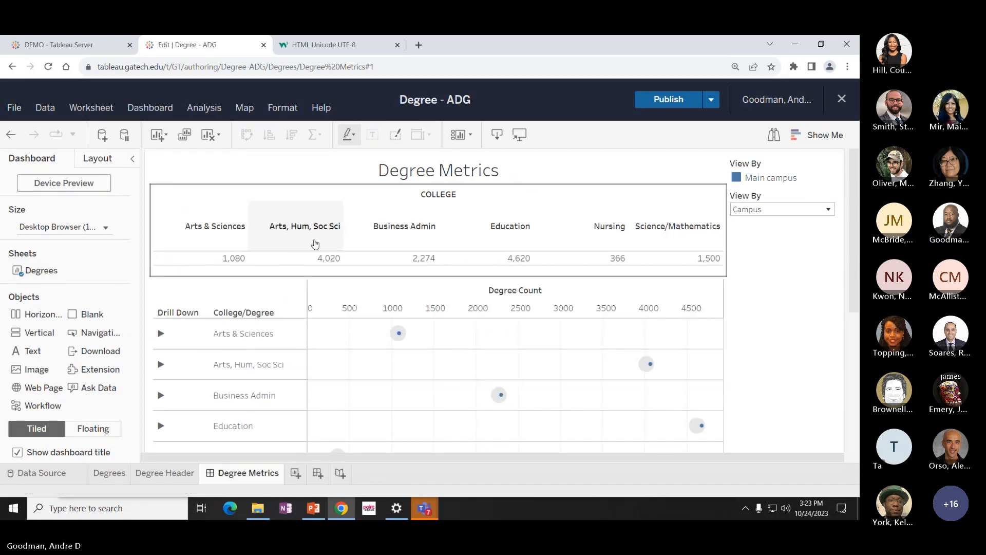
left_click_drag(306, 251, 307, 240)
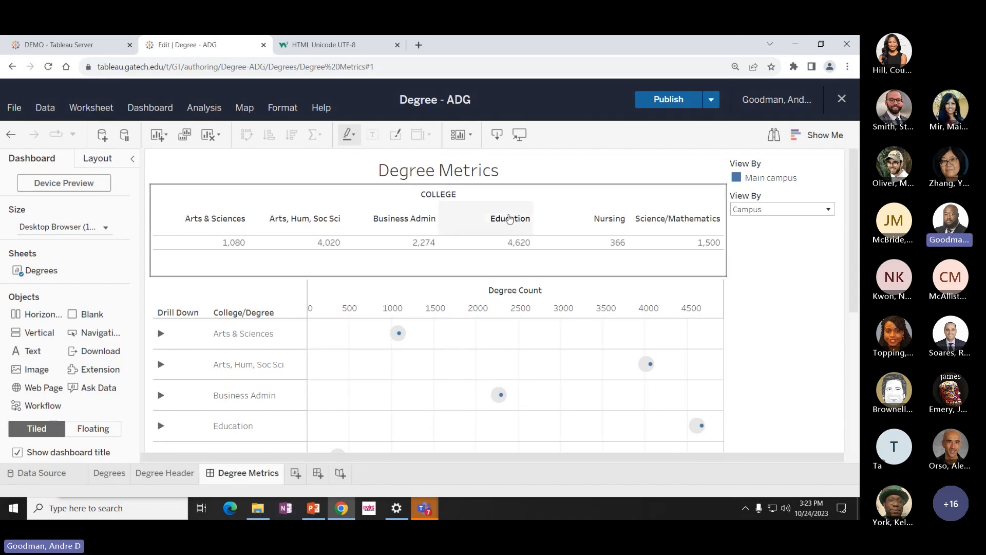
left_click(360, 277)
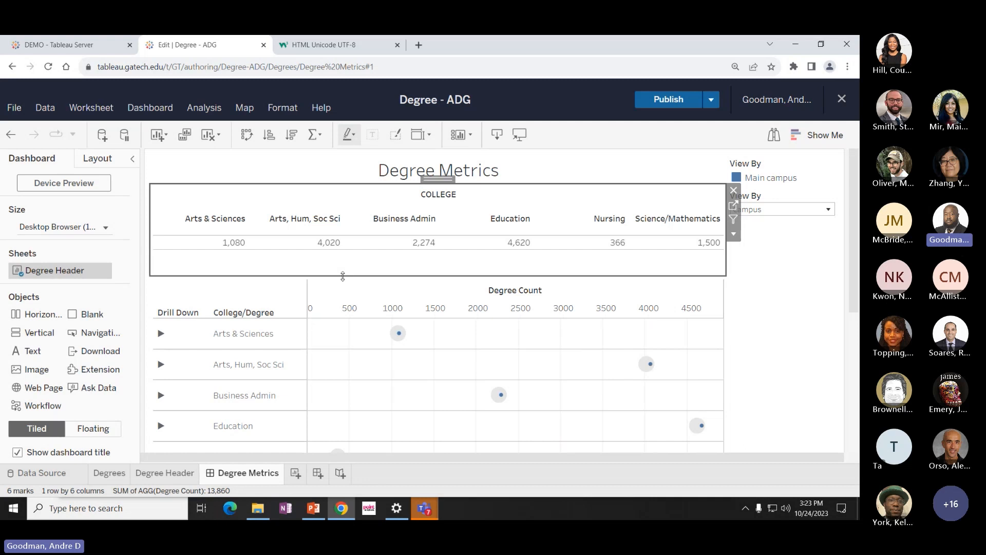
left_click_drag(343, 277, 341, 258)
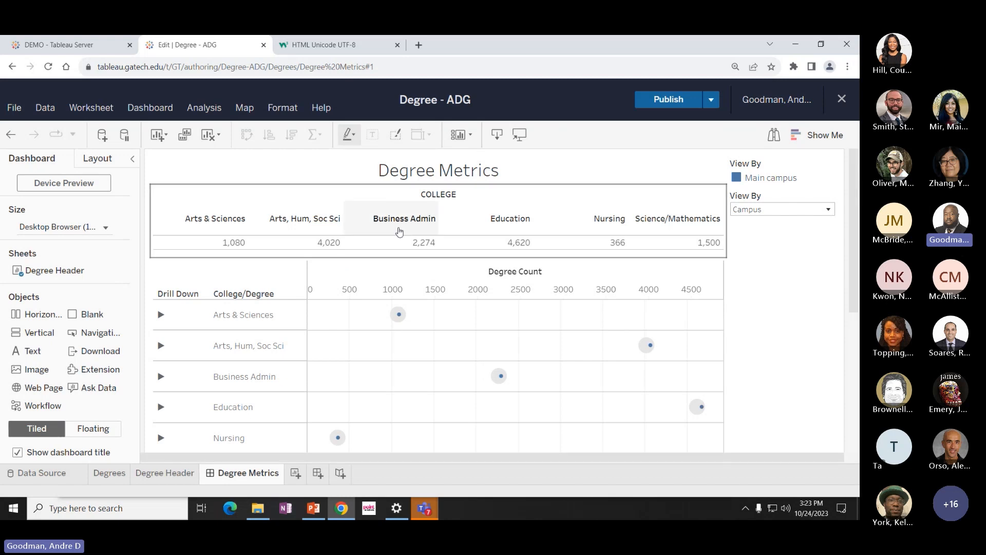
left_click(673, 101)
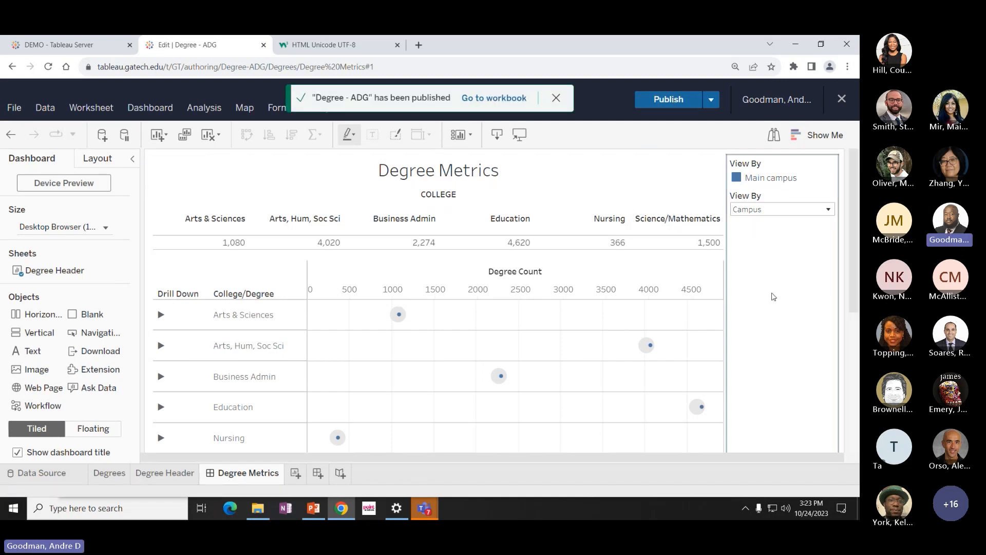
Move the View By parameter control from the side column to between the dashboard title and the college header table.
left_click(775, 205)
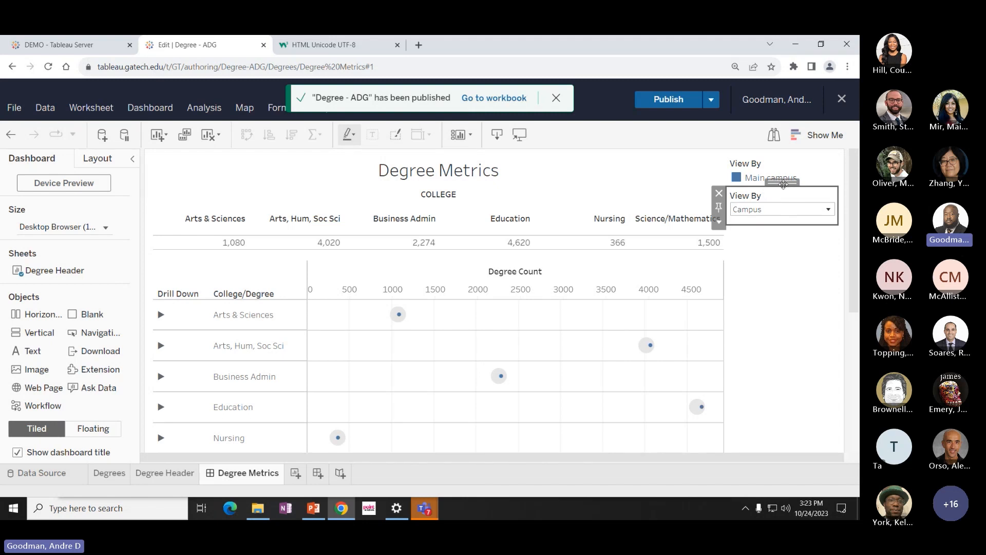
left_click_drag(782, 184, 660, 190)
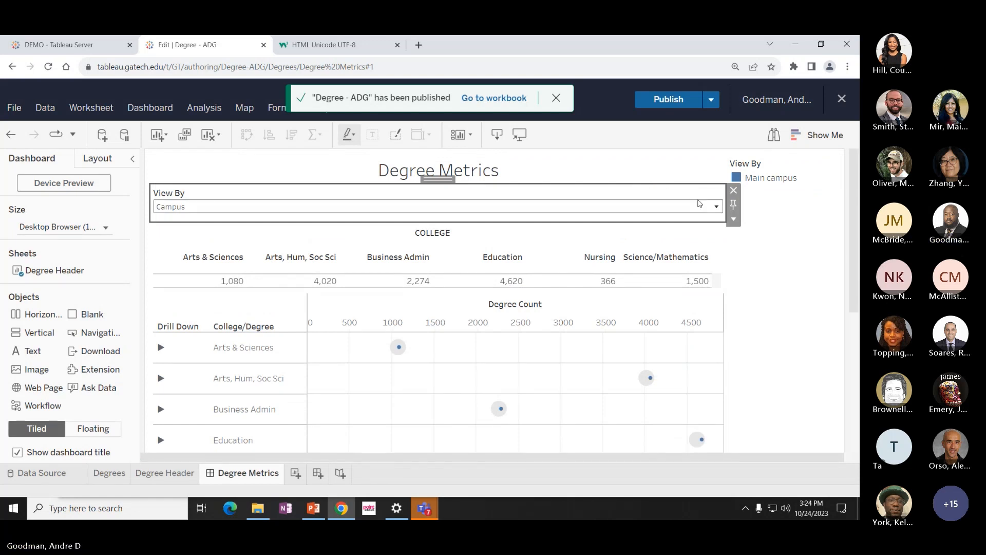
Try to move the View By colour legend below the Degrees chart, and undo the placement.
left_click(816, 240)
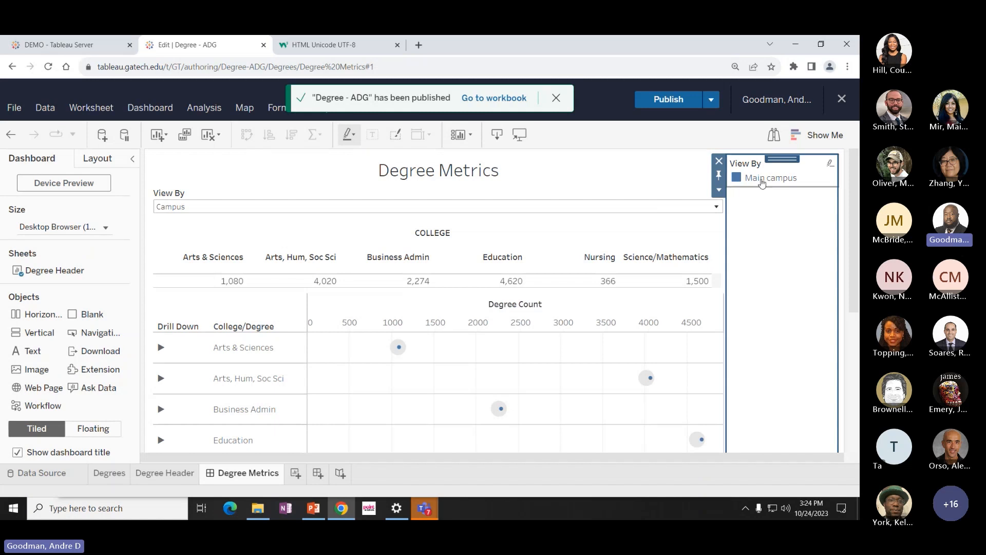
mouse_move(400, 350)
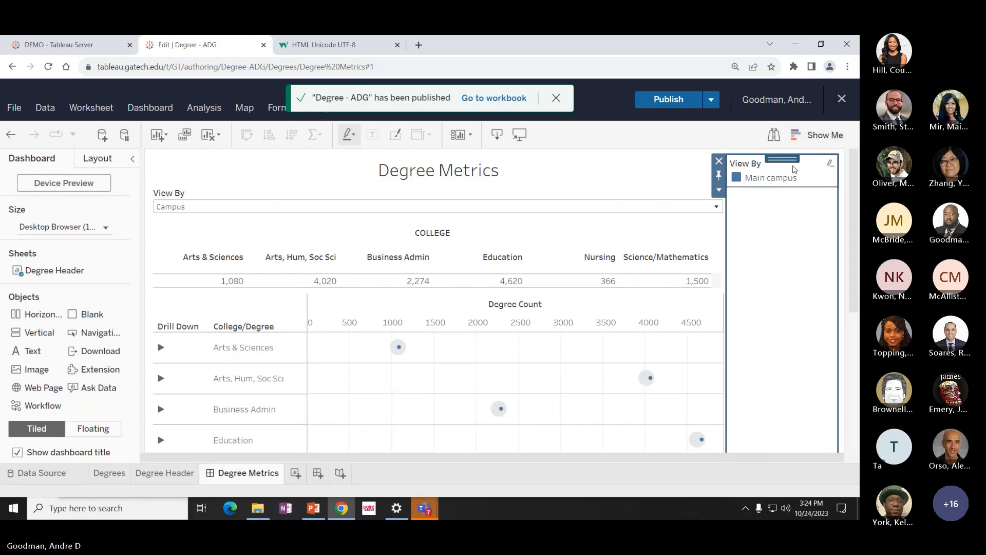
left_click_drag(786, 162, 508, 443)
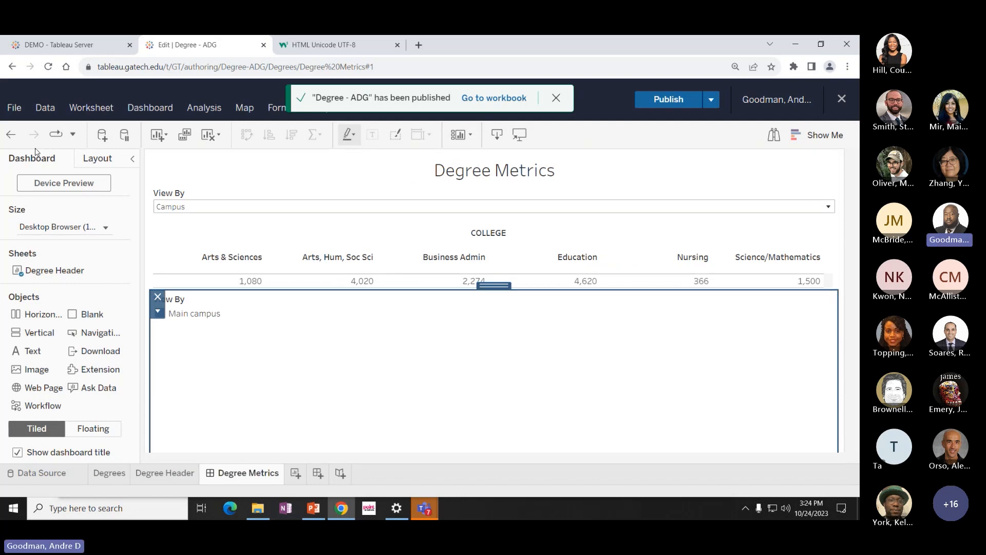
left_click(10, 135)
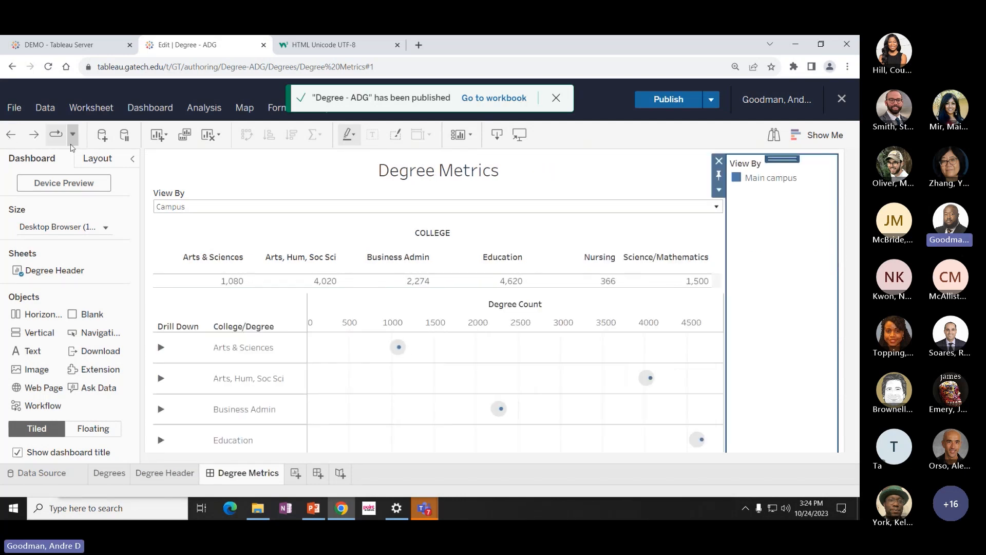
Move the View By colour legend from the side column to directly below the Degrees chart.
scroll(753, 360, "down", 3)
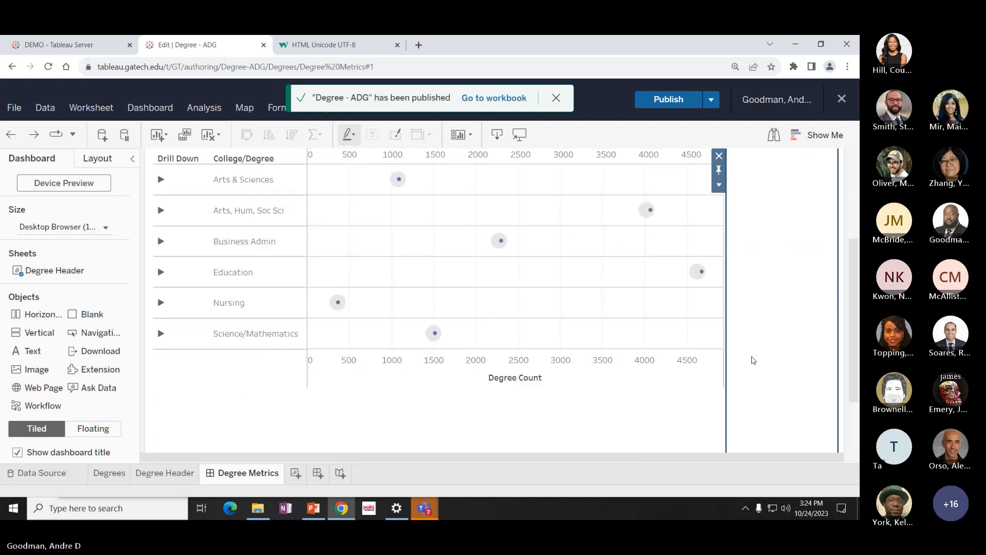
scroll(751, 356, "up", 3)
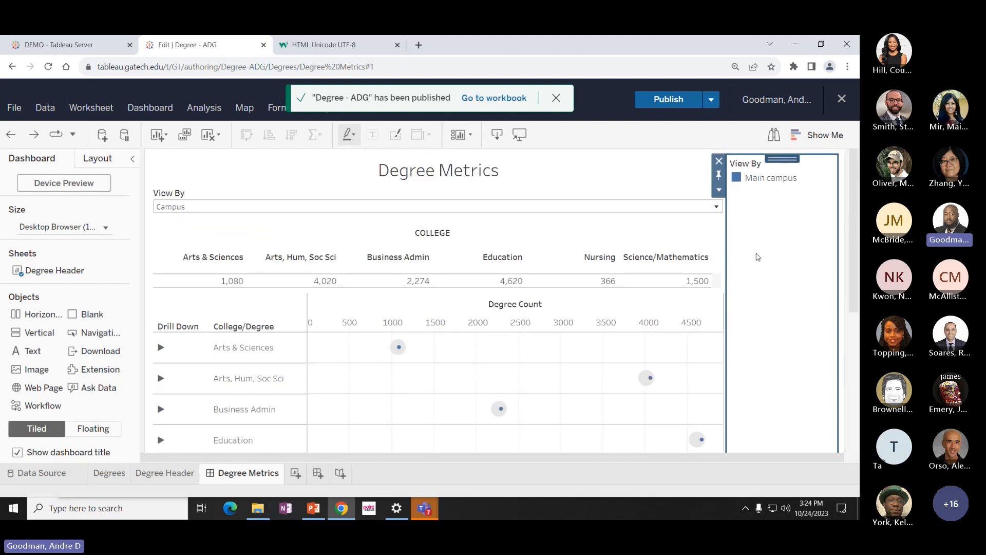
mouse_move(779, 177)
left_mouse_down()
mouse_move(727, 295)
mouse_move(667, 324)
mouse_move(621, 451)
mouse_move(572, 489)
mouse_move(543, 455)
mouse_move(462, 456)
mouse_move(401, 483)
mouse_move(376, 472)
mouse_move(370, 456)
mouse_move(427, 444)
mouse_move(852, 277)
mouse_move(808, 279)
mouse_move(825, 295)
left_mouse_up()
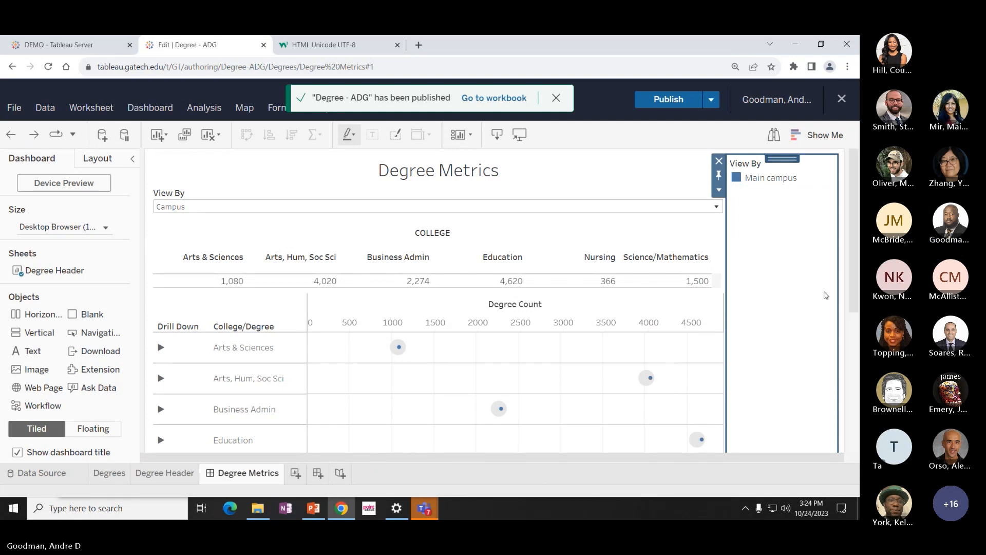
key("ctrl+minus")
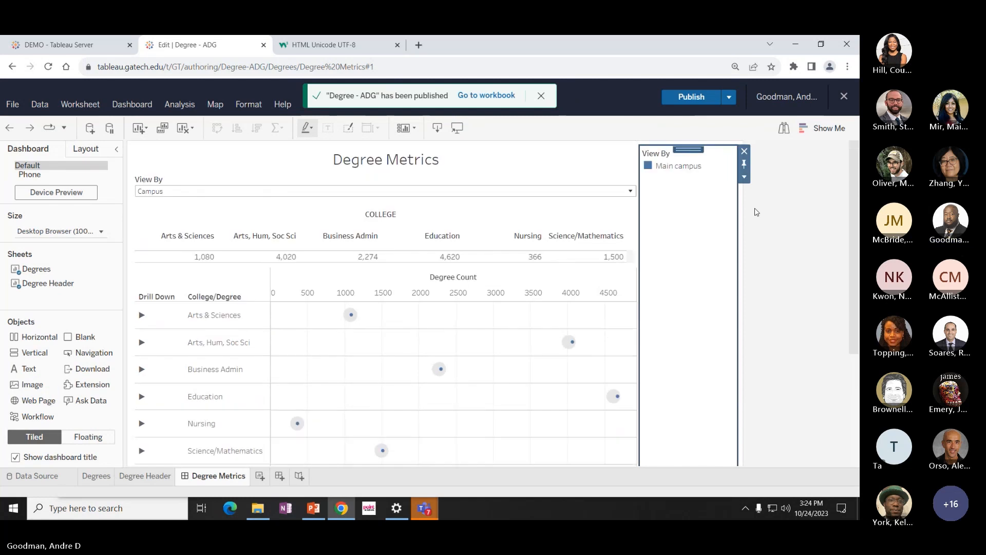
left_click_drag(680, 150, 363, 468)
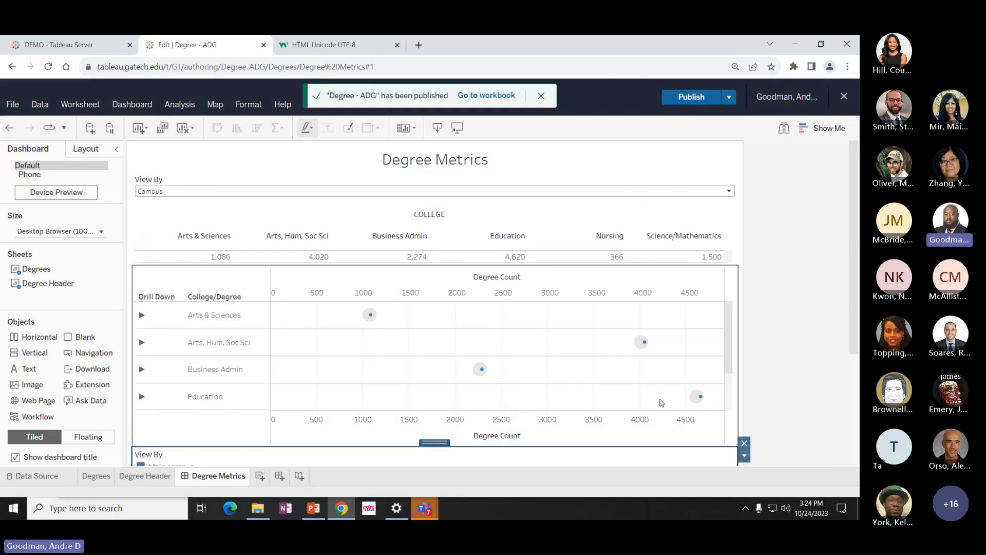
Extend the Degrees chart area downward above the legend until all college rows fit without an inner scrollbar.
key("ctrl+plus")
scroll(667, 288, "down", 2)
scroll(642, 279, "up", 2)
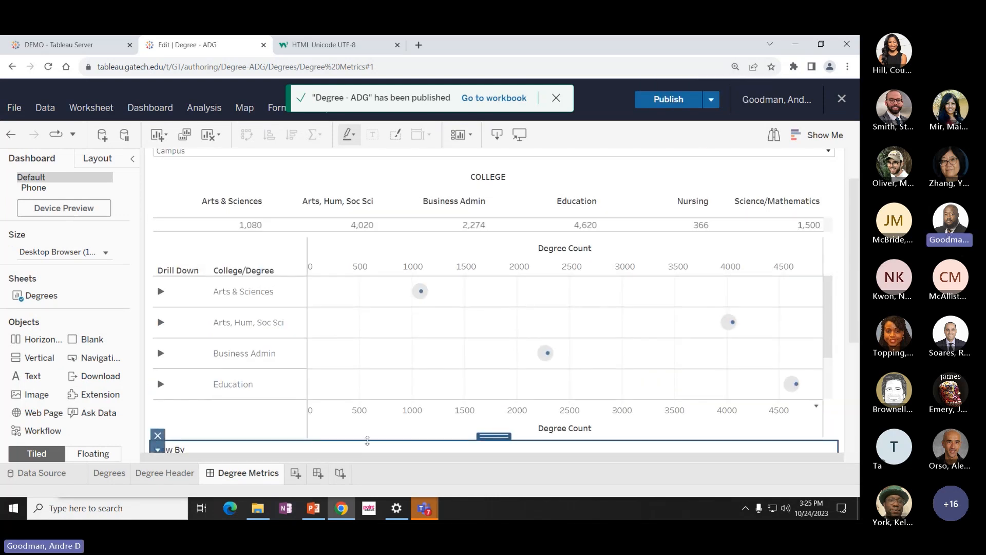
left_click_drag(366, 440, 358, 456)
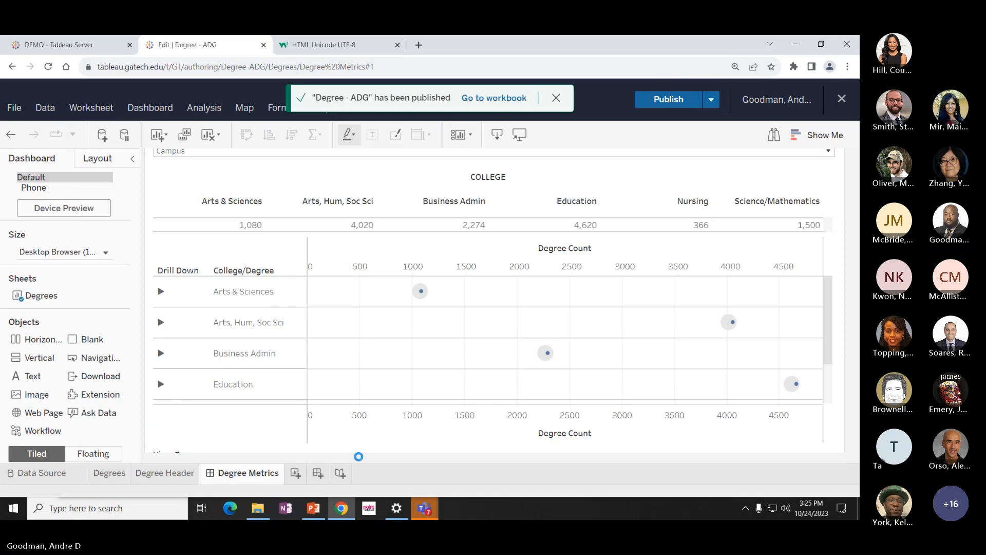
scroll(341, 430, "down", 2)
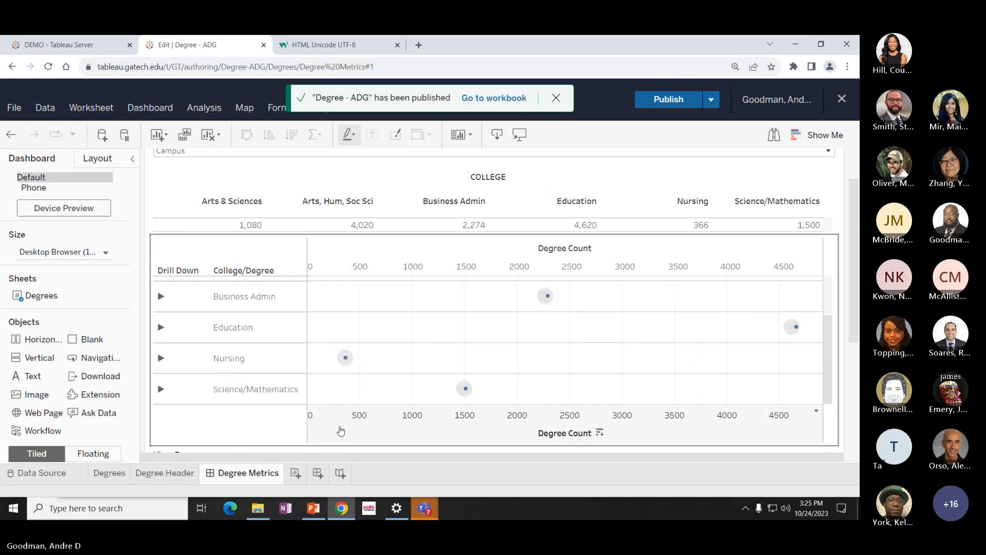
scroll(341, 431, "down", 3)
left_click(319, 343)
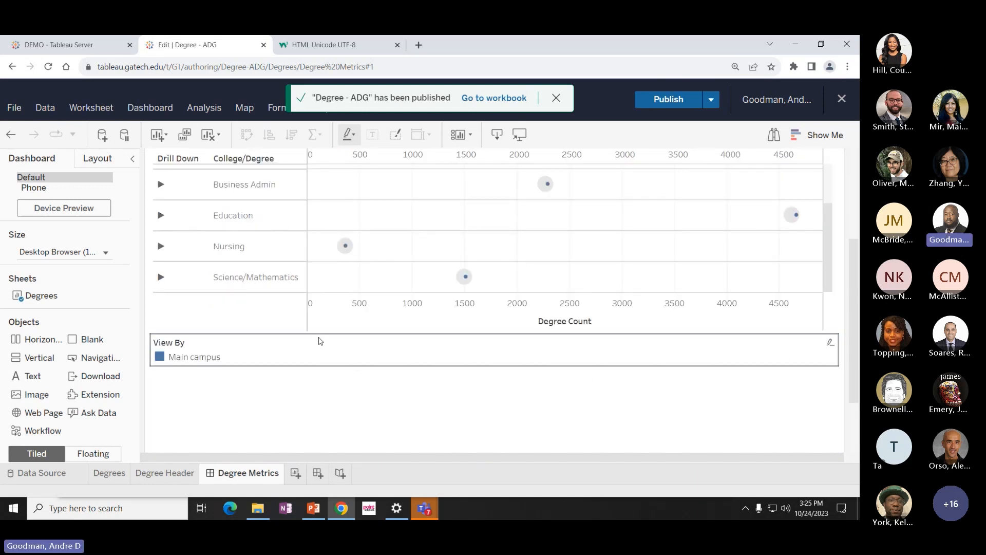
left_click_drag(288, 332, 264, 401)
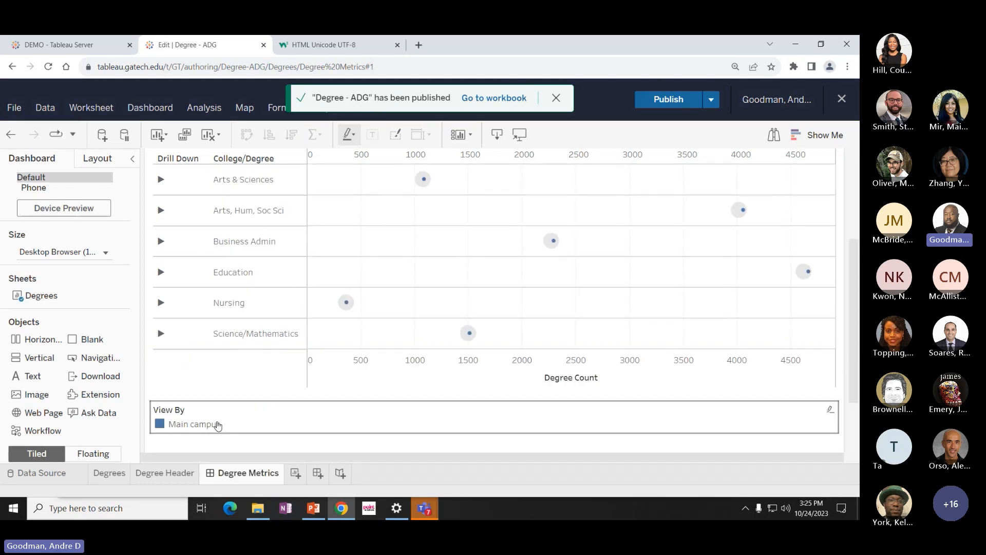
Return to the start of the dashboard and dismiss the publishing notification.
scroll(253, 399, "up", 5)
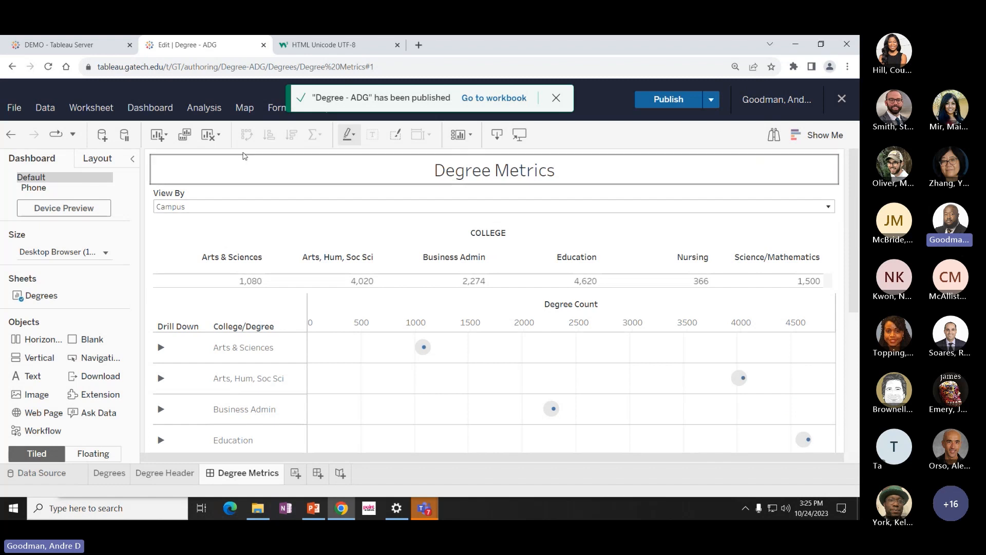
left_click(558, 101)
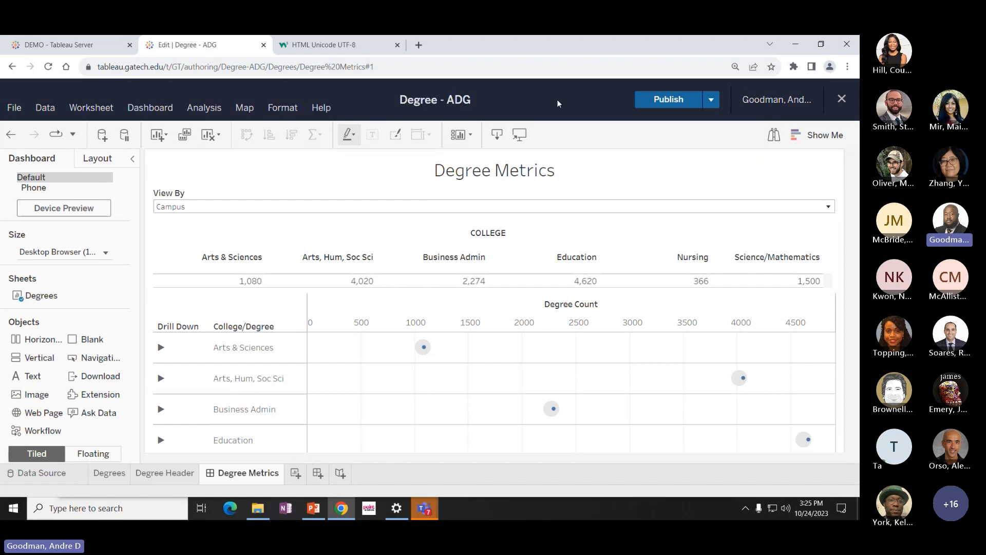
left_click(202, 109)
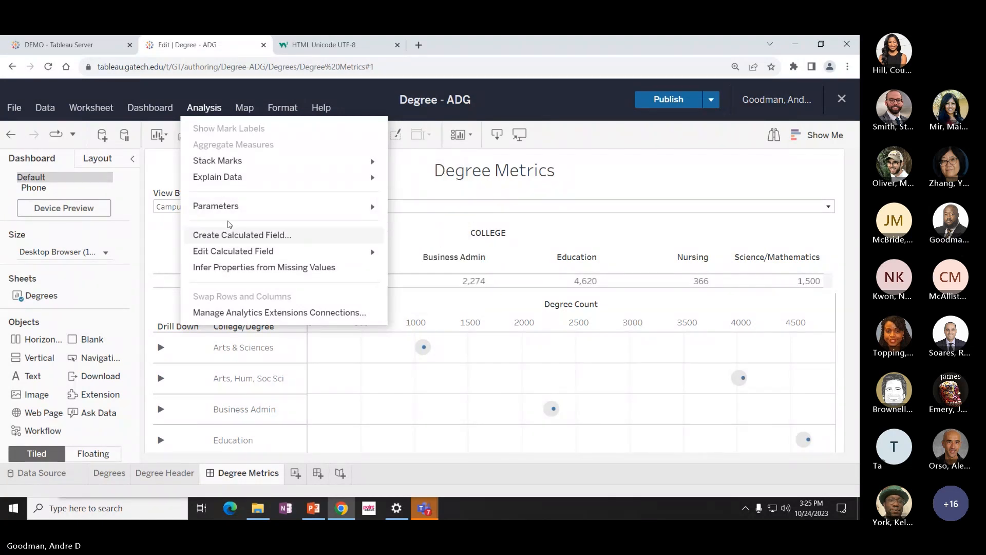
mouse_move(216, 207)
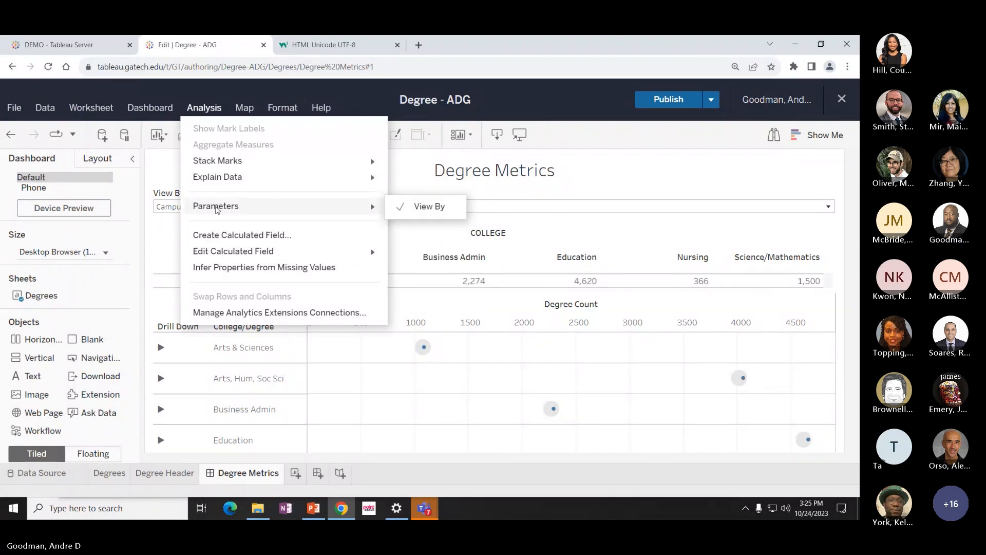
left_click(206, 111)
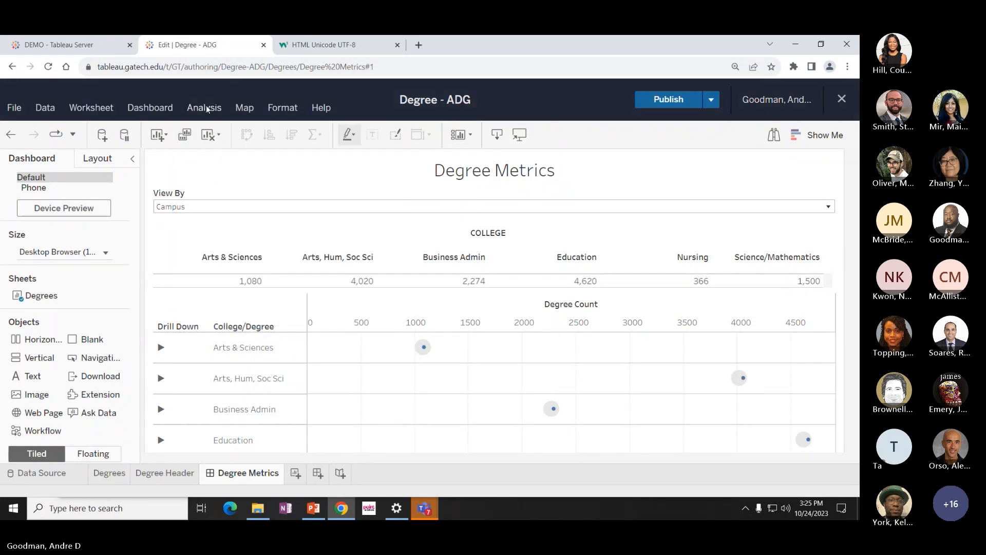
Show the GRAD_DATE filter for the Degrees chart on the dashboard.
left_click(200, 303)
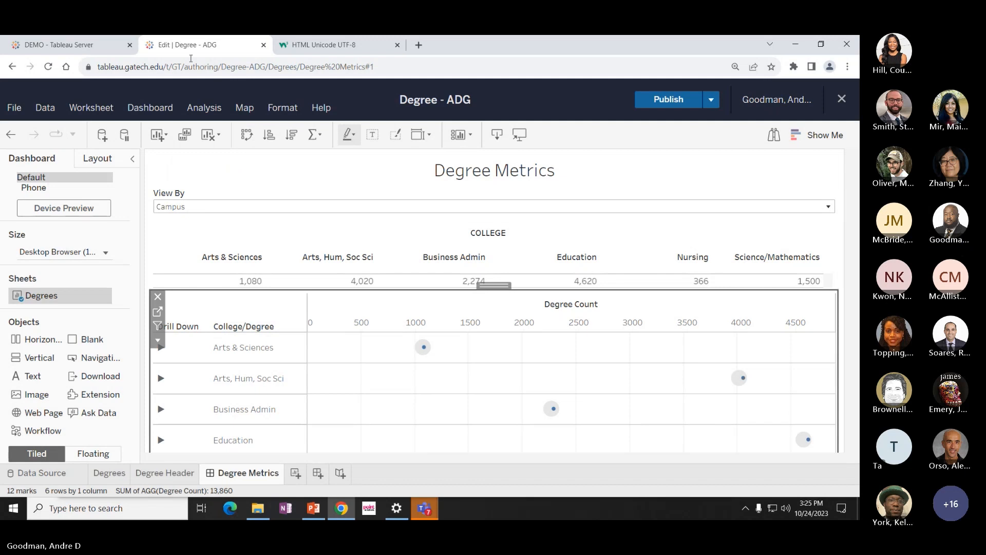
left_click(218, 114)
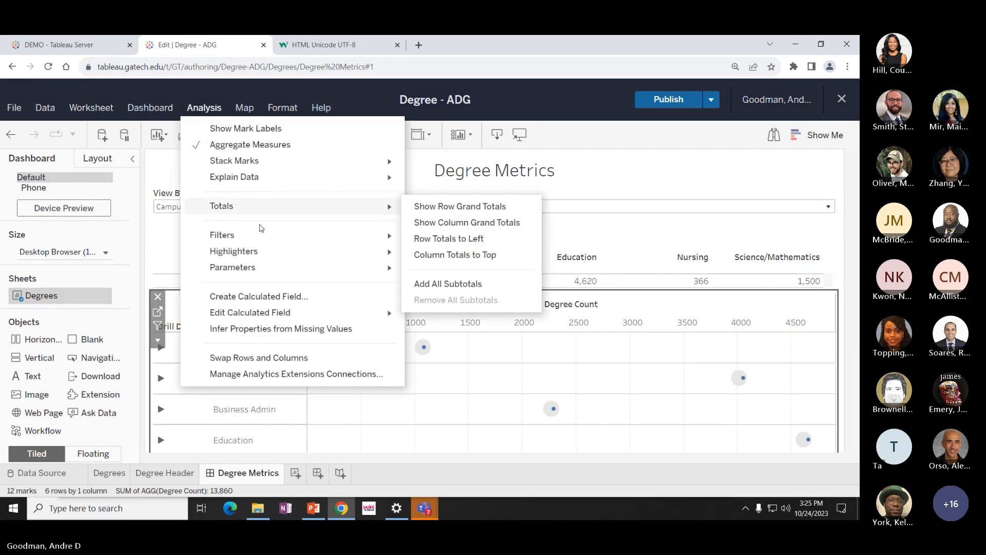
mouse_move(248, 235)
left_click(165, 252)
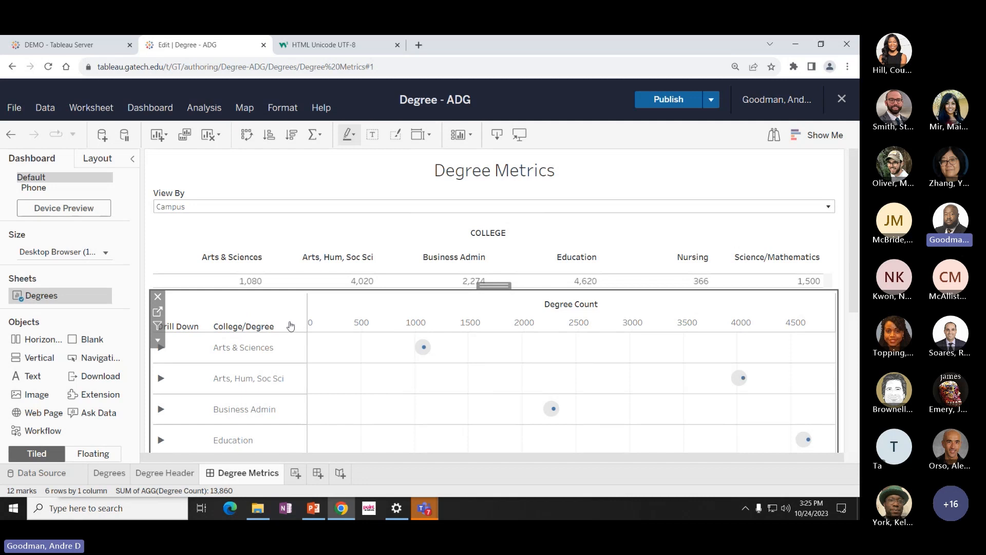
left_click(192, 109)
mouse_move(286, 240)
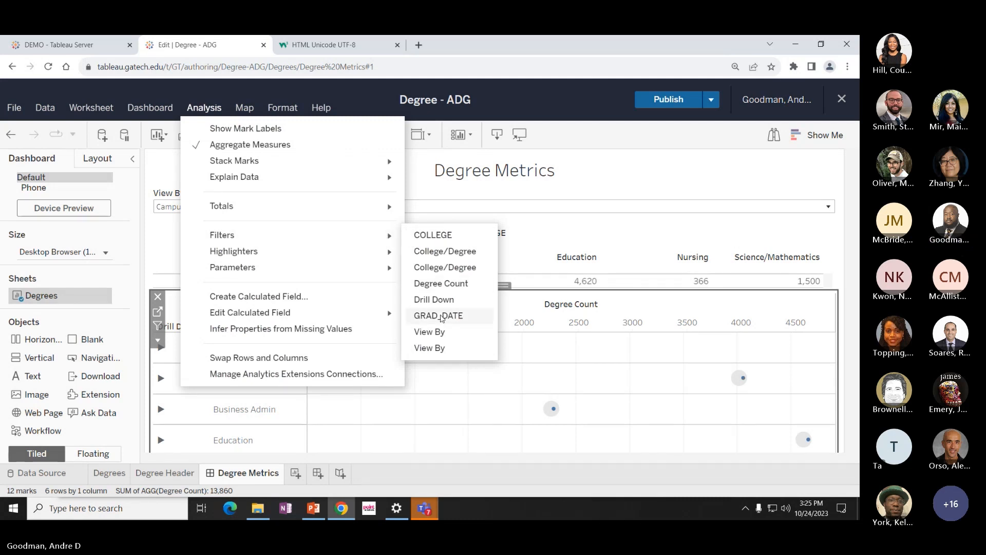
left_click(436, 316)
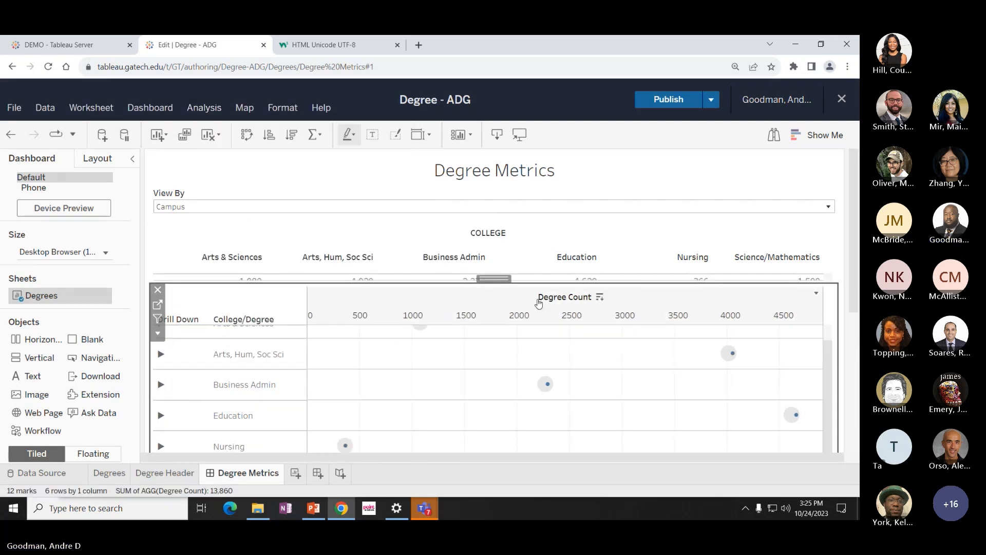
Move the GRAD_DATE filter from beneath the View By legend to between the View By control and the college header table.
scroll(591, 335, "down", 5)
scroll(805, 265, "down", 1)
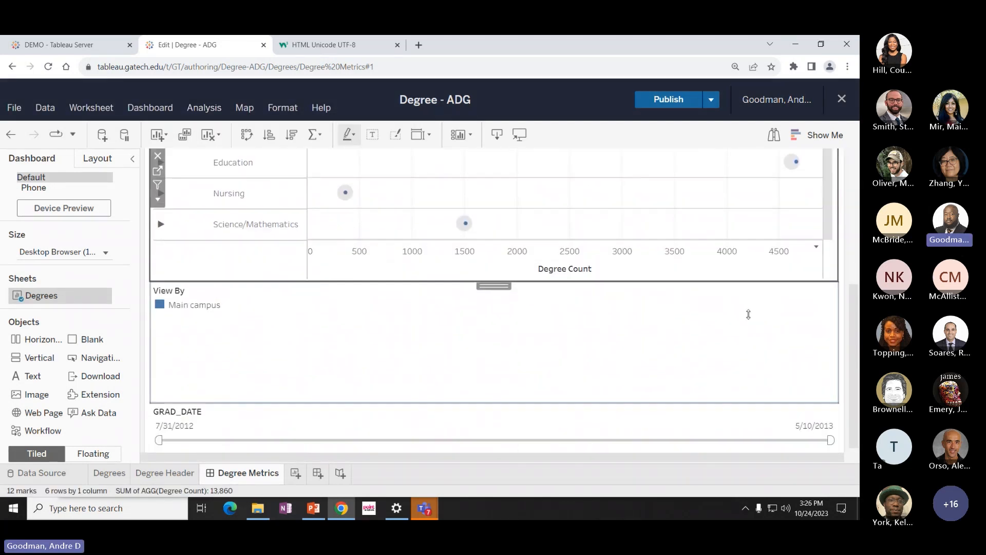
left_click(431, 414)
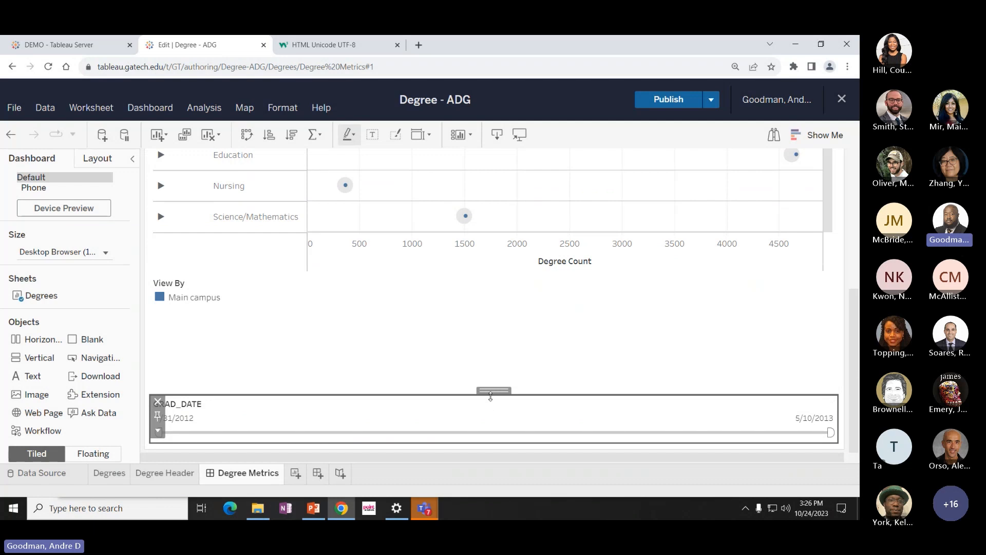
mouse_move(489, 391)
left_mouse_down()
mouse_move(506, 290)
mouse_move(500, 216)
mouse_move(477, 144)
mouse_move(483, 273)
left_mouse_up()
scroll(462, 339, "up", 5)
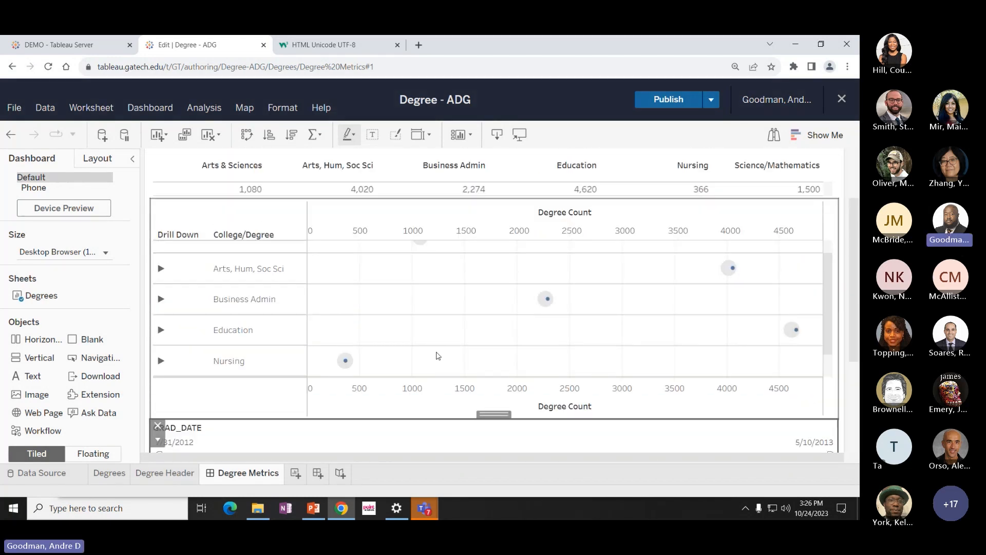
key("ctrl+minus")
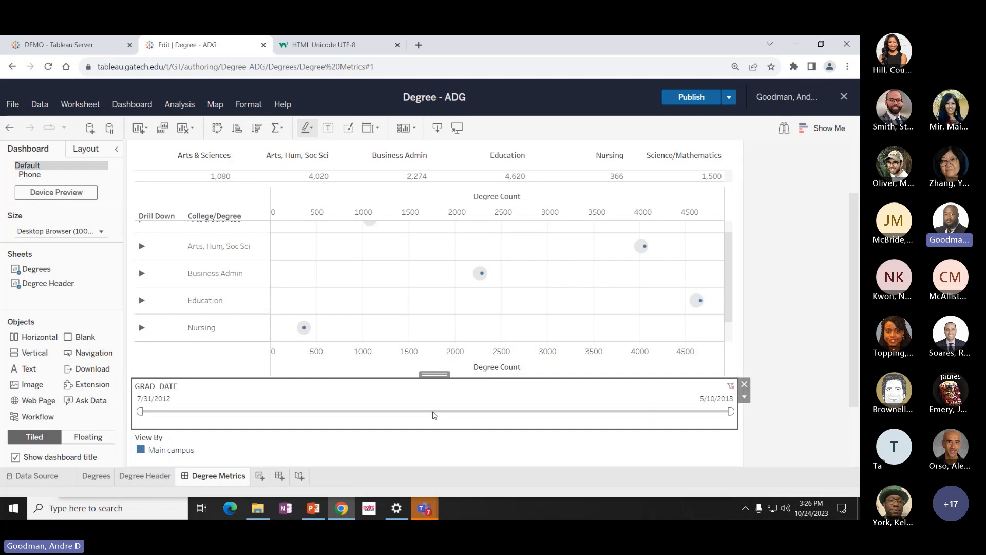
left_click_drag(435, 373, 425, 183)
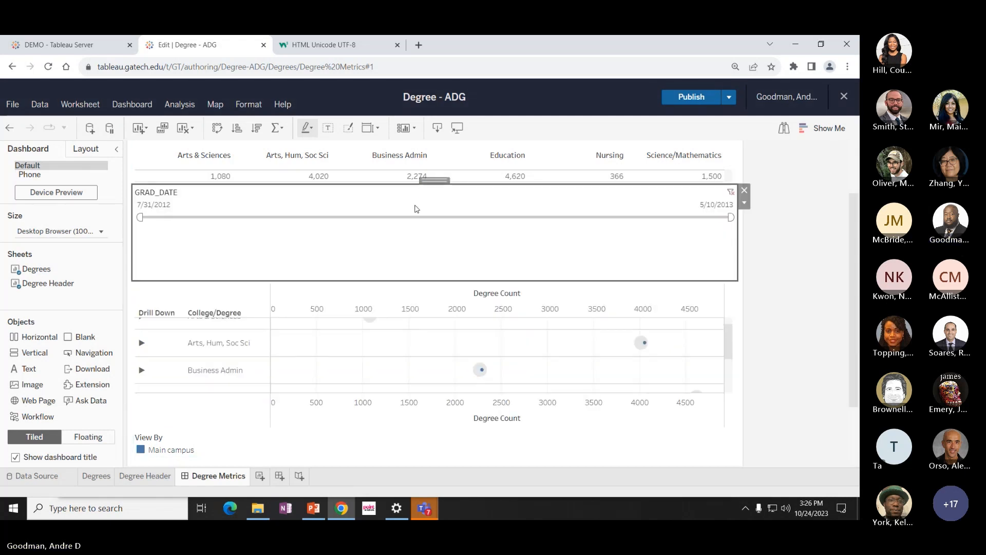
scroll(411, 221, "up", 3)
left_click_drag(434, 260, 185, 192)
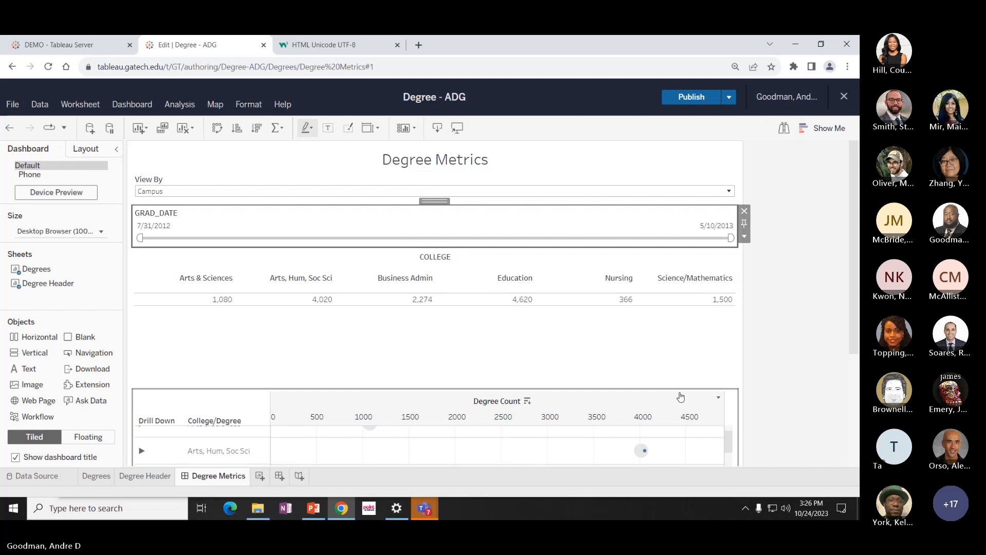
Reduce the college header table's height to close the gap above the Degrees chart while keeping the totals row fully visible.
left_click_drag(677, 390, 657, 307)
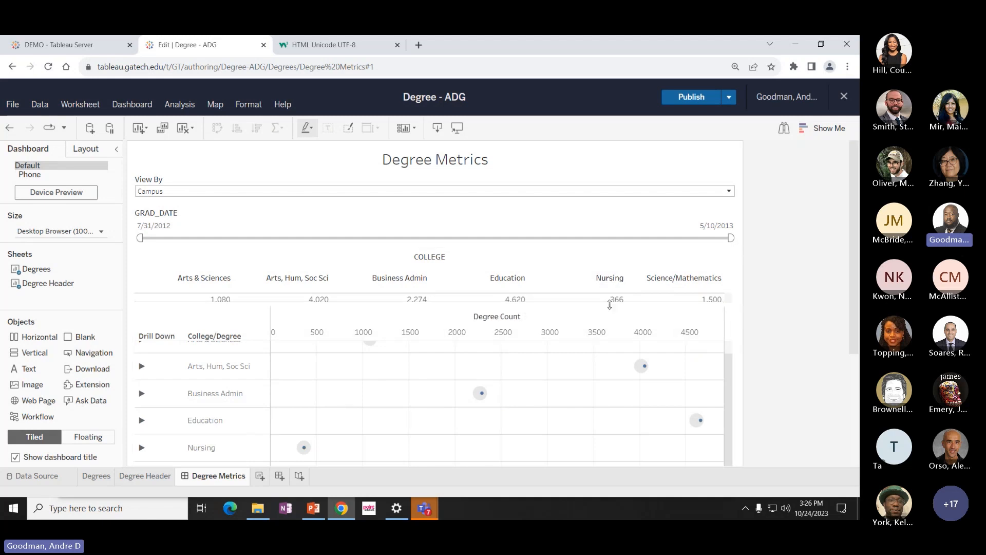
left_click_drag(597, 311, 594, 315)
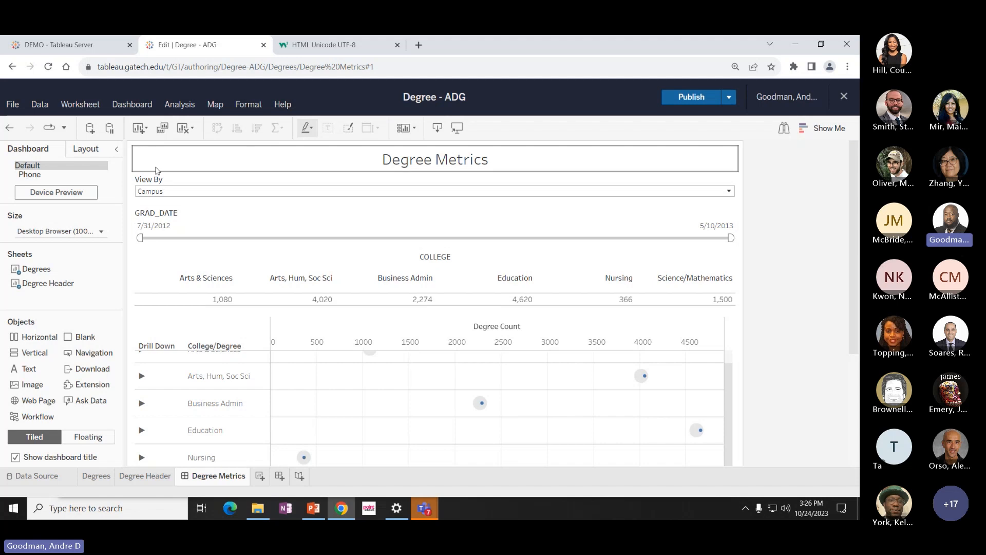
Set View By to Gender and try the drill-down arrow of the Arts, Hum, Soc Sci row.
left_click(153, 190)
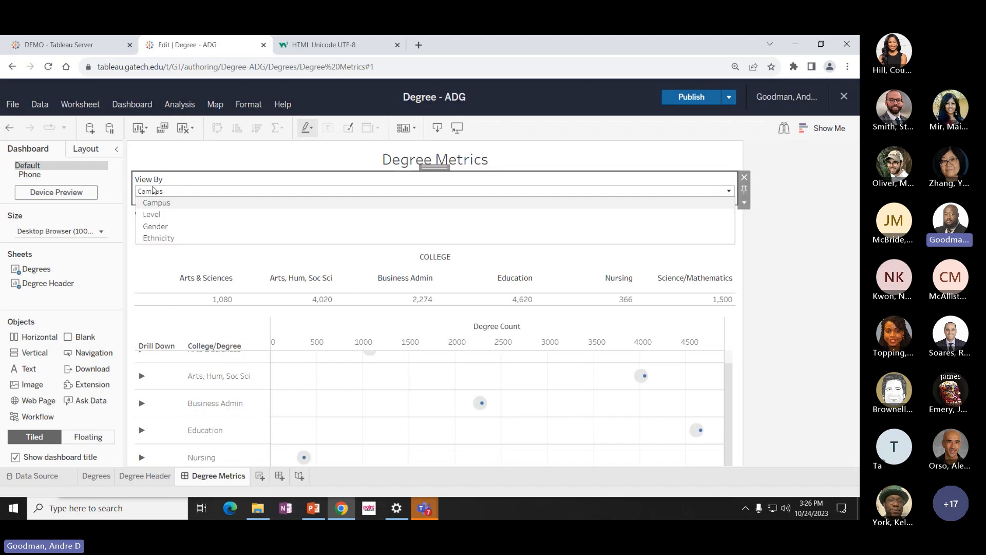
left_click(154, 226)
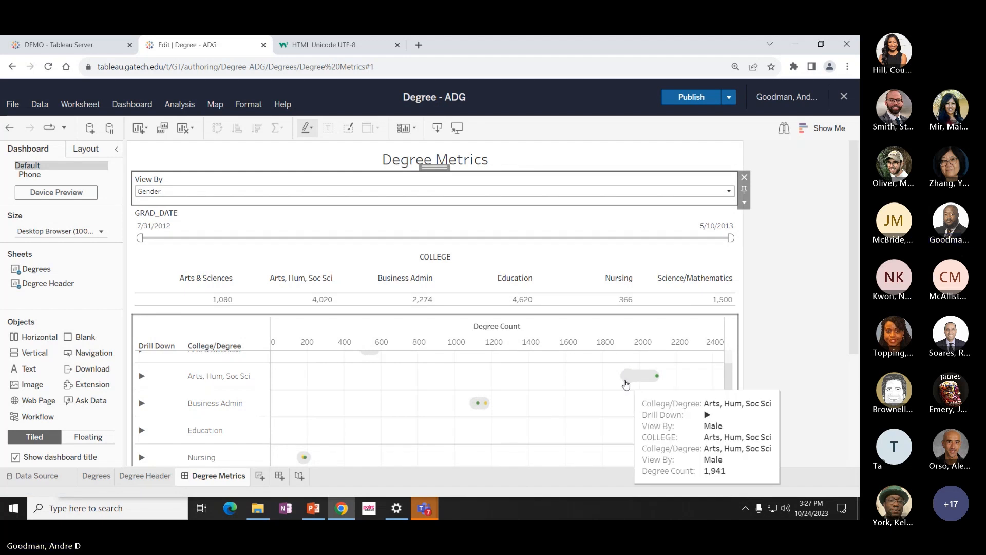
left_click(156, 385)
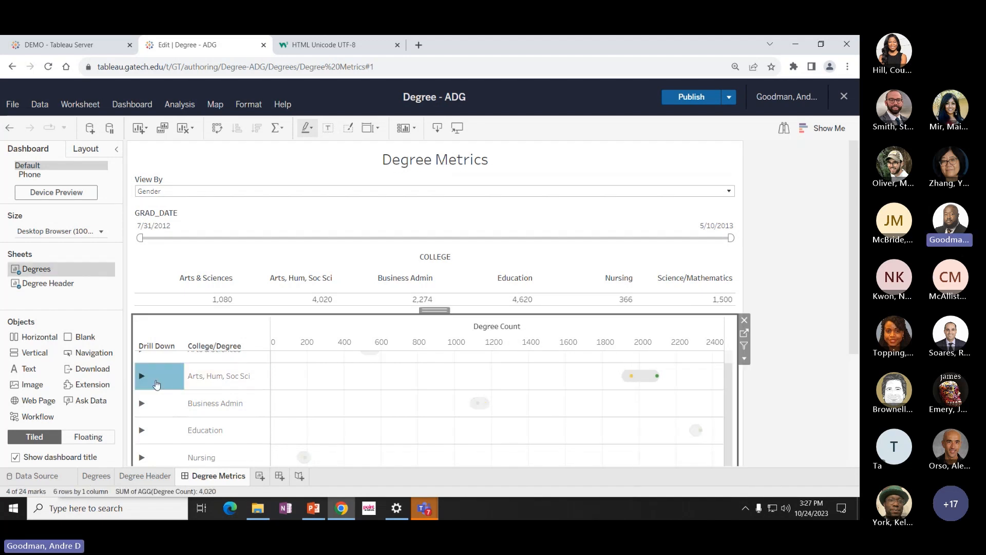
left_click(157, 385)
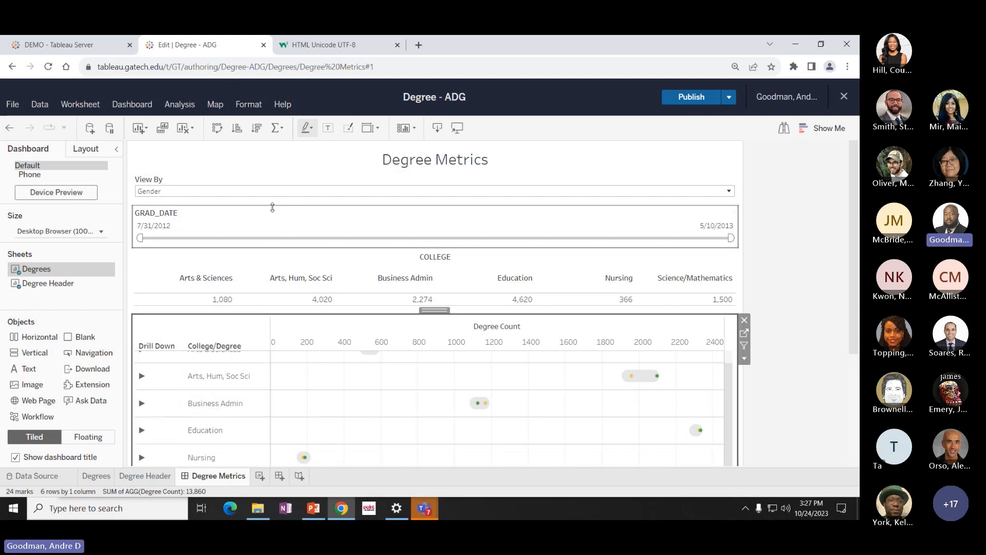
Reduce the GRAD_DATE filter's height until its title, dates and slider share a single line.
left_click_drag(271, 249, 270, 226)
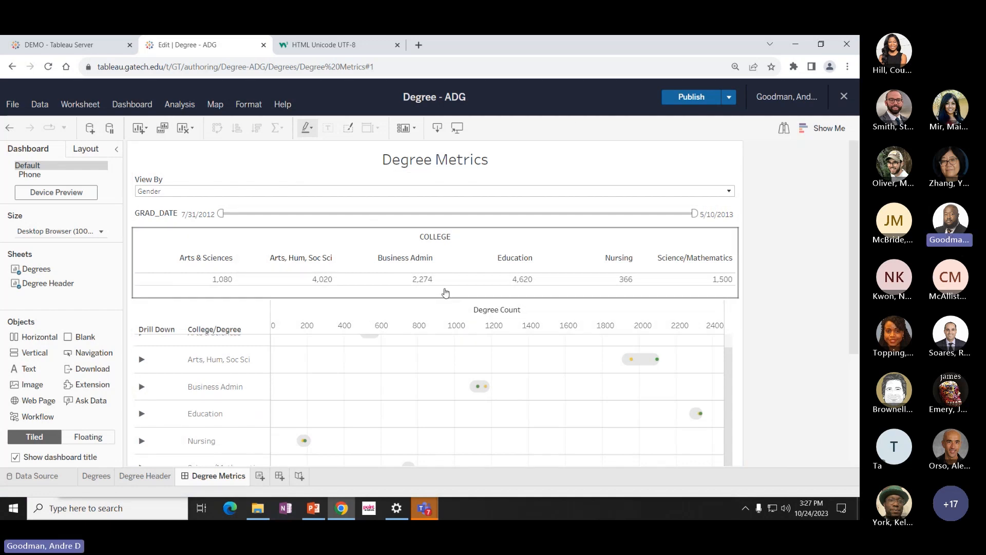
Add a dashboard action that changes set values, named Degree Drill Down, with Degree Metrics as its source.
left_click(123, 103)
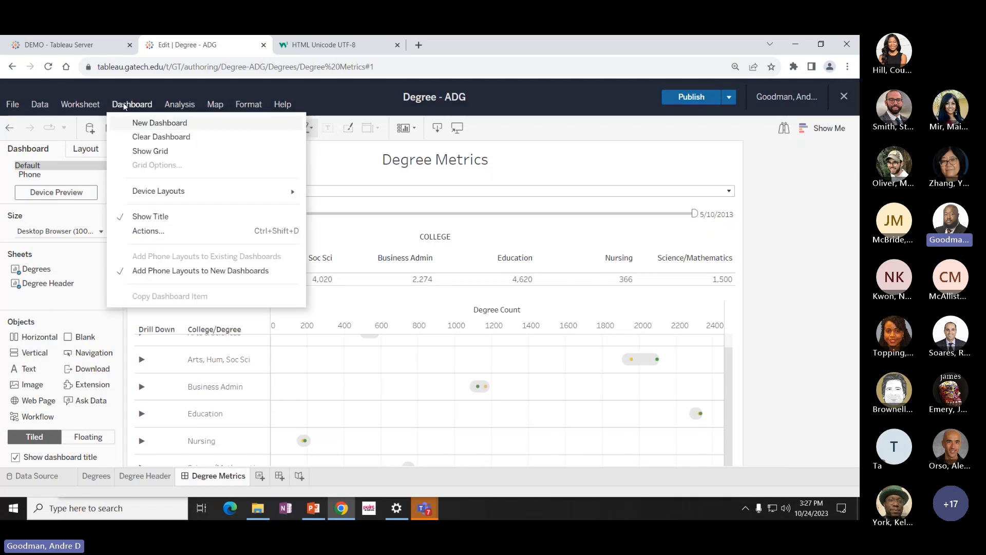
left_click(137, 232)
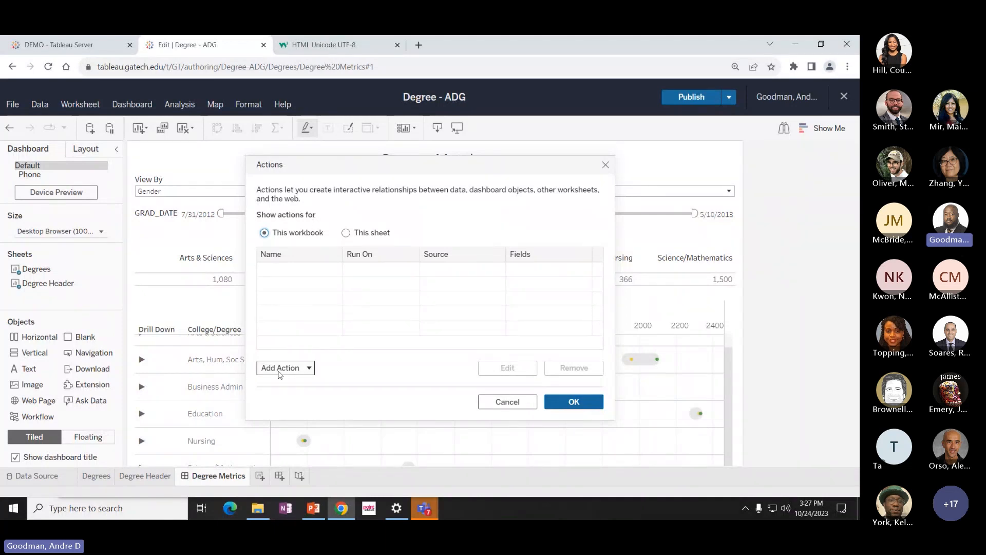
left_click(280, 368)
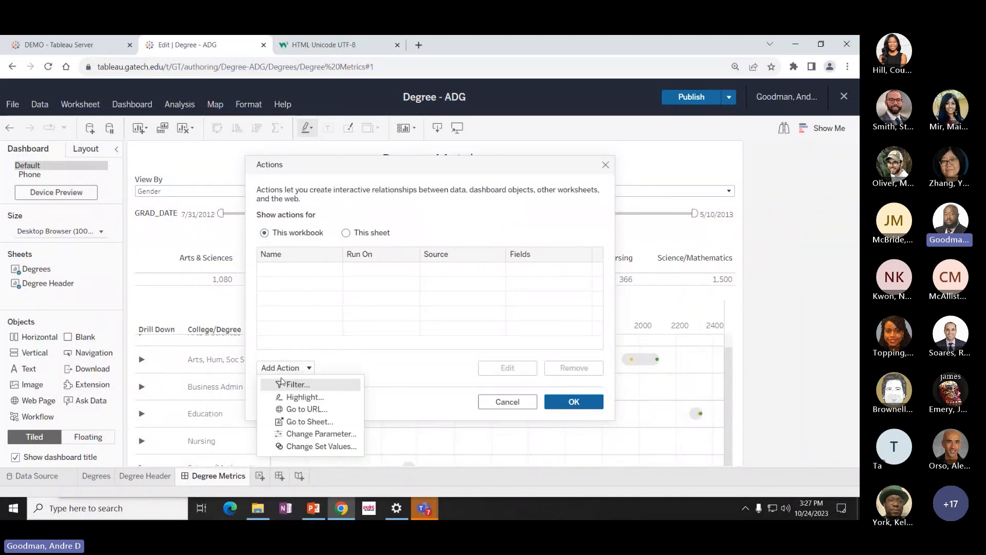
left_click(298, 446)
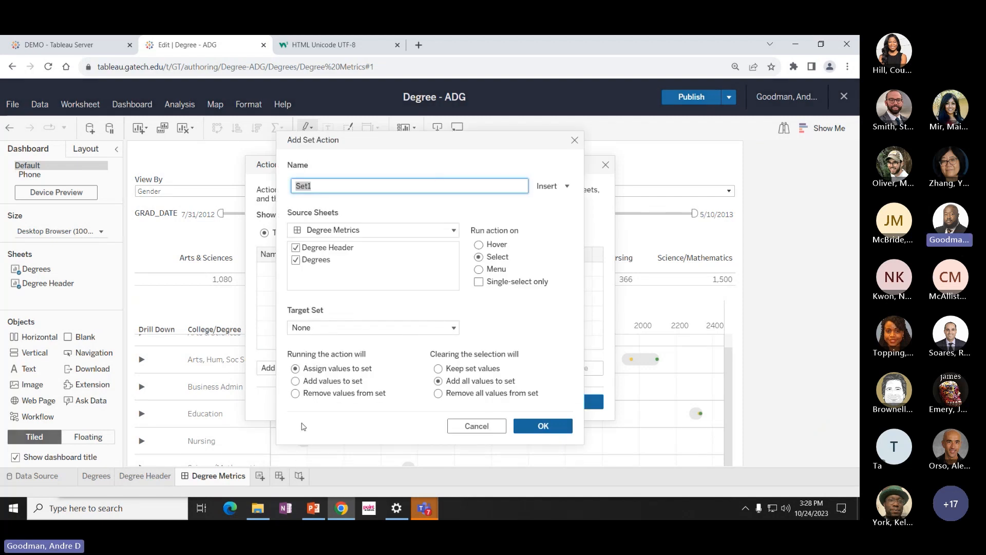
type("Degree Drill Down")
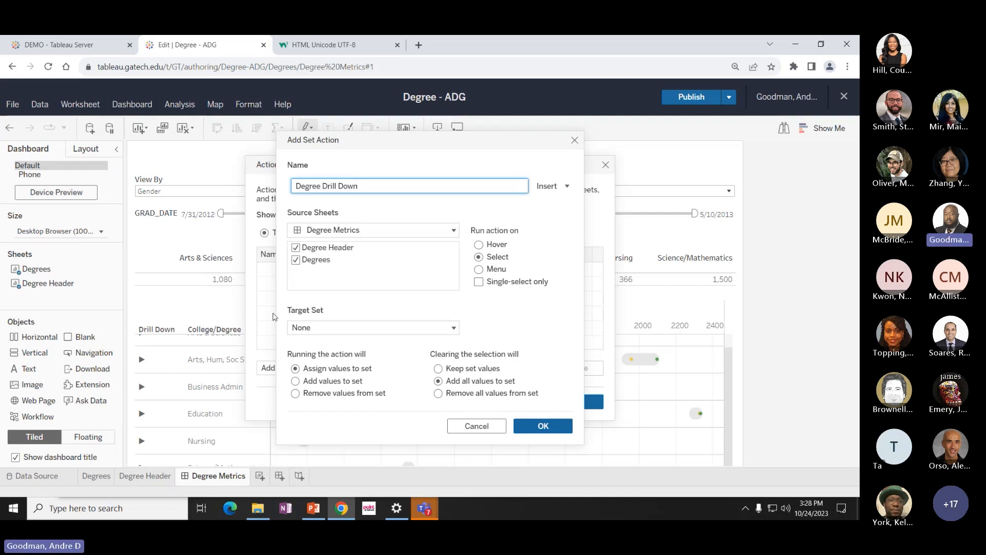
left_click(332, 230)
left_click(332, 236)
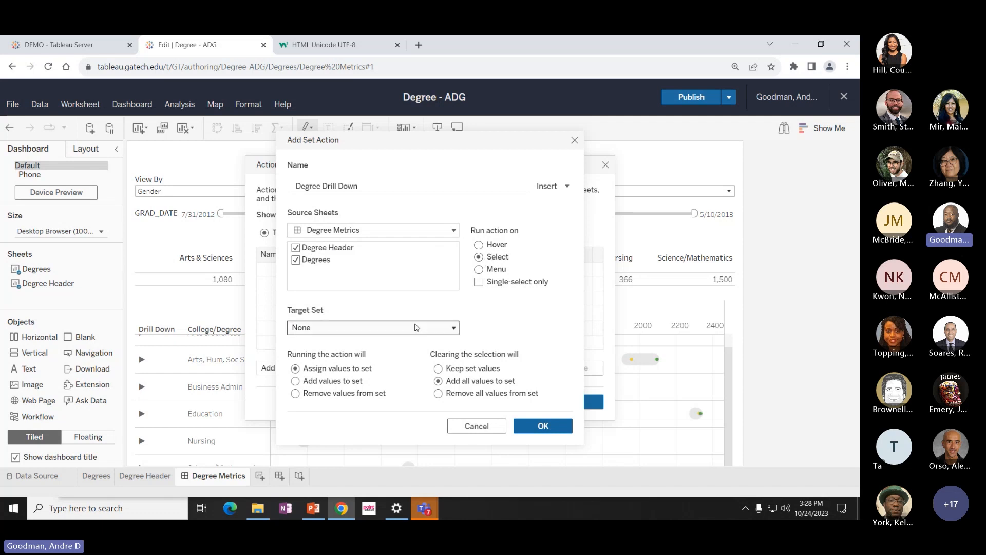
Target the Tableau University - Degrees COLLEGE Set, choose adding values to the set on run, and save the dashboard action.
left_click(323, 331)
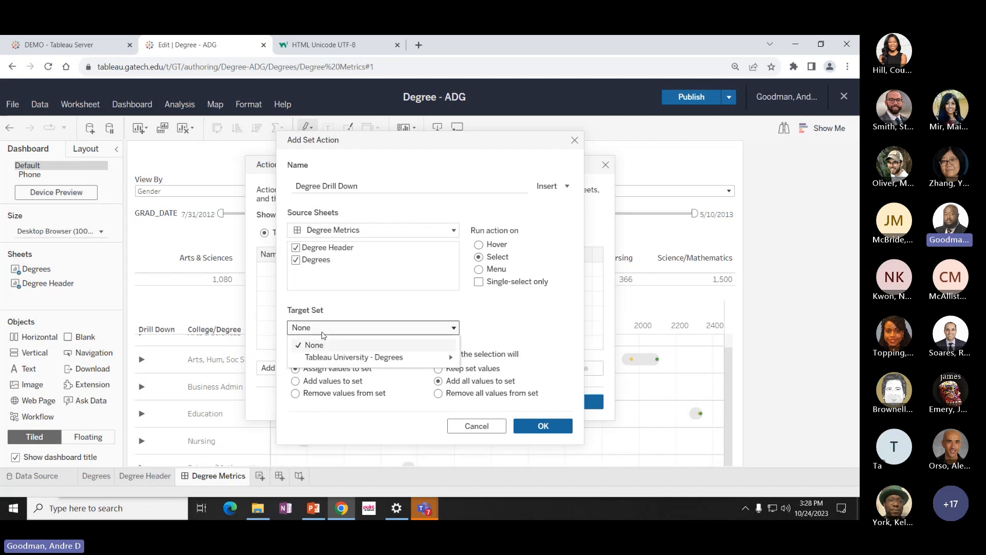
mouse_move(442, 357)
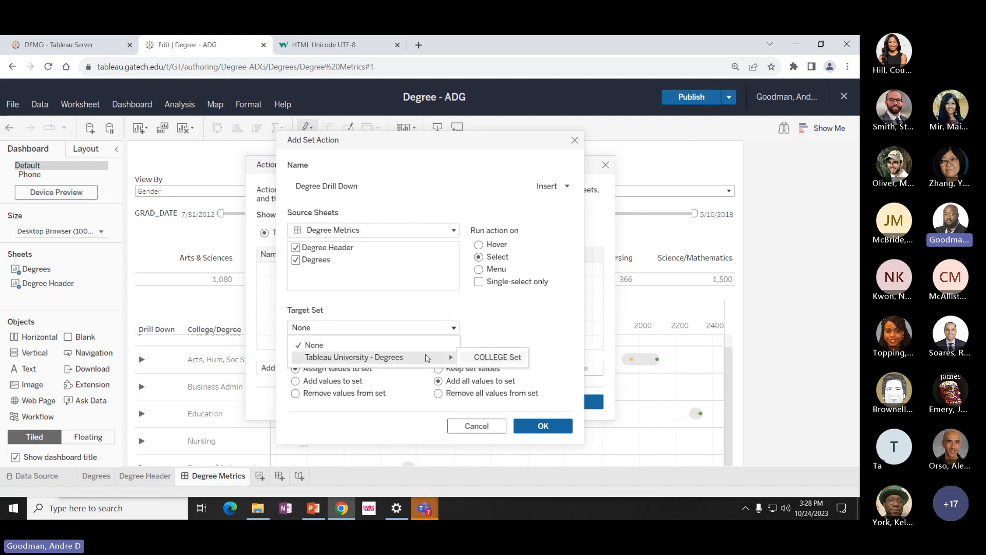
left_click(484, 358)
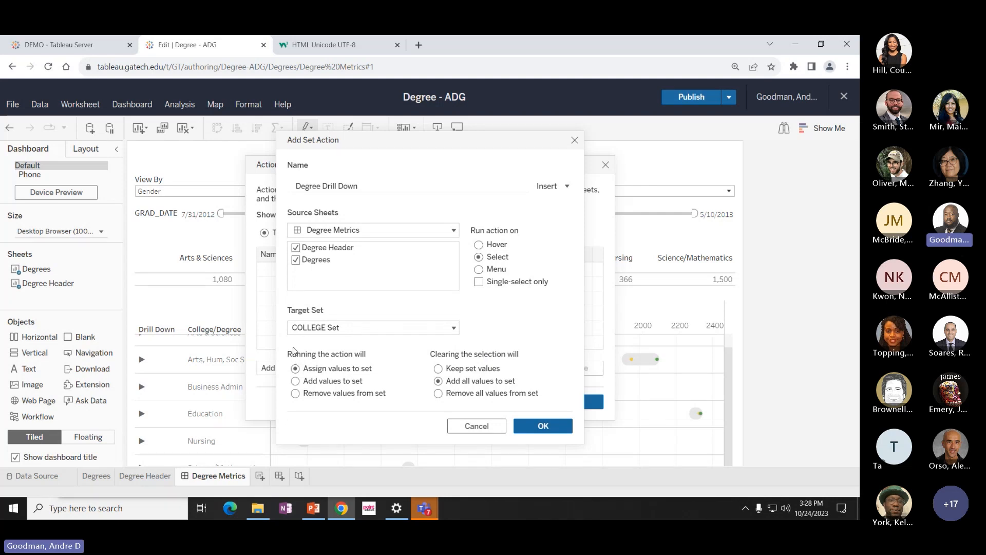
left_click(296, 381)
left_click(555, 426)
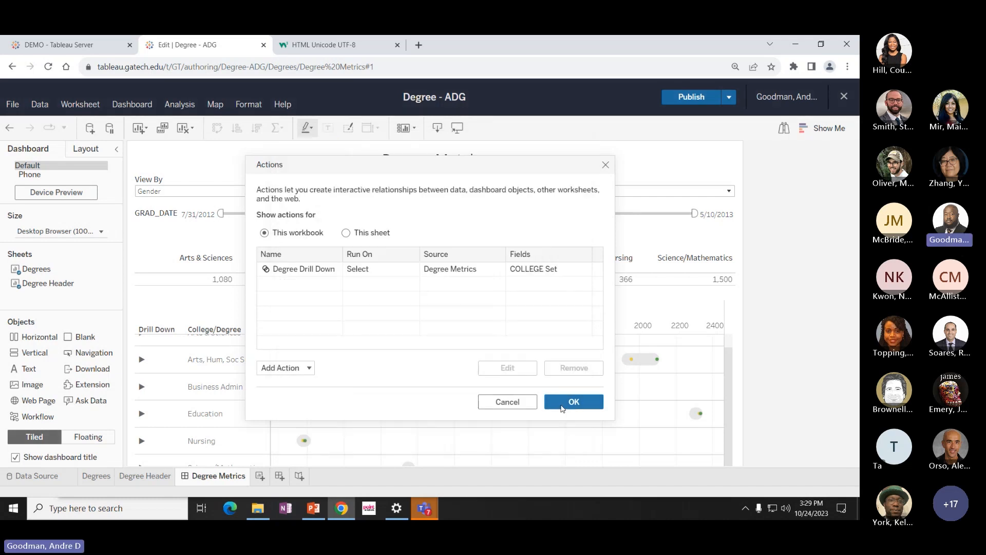
left_click(559, 403)
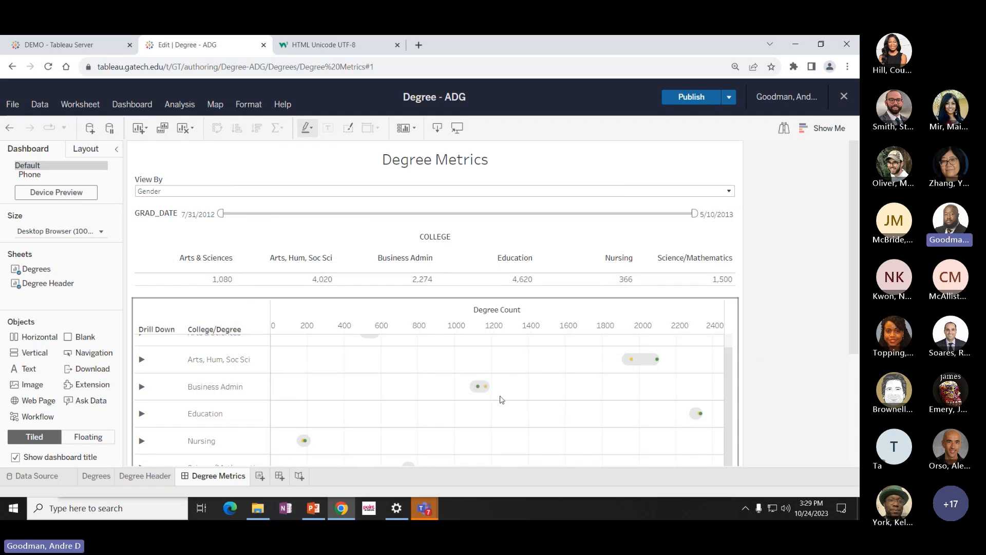
scroll(191, 386, "up", 1)
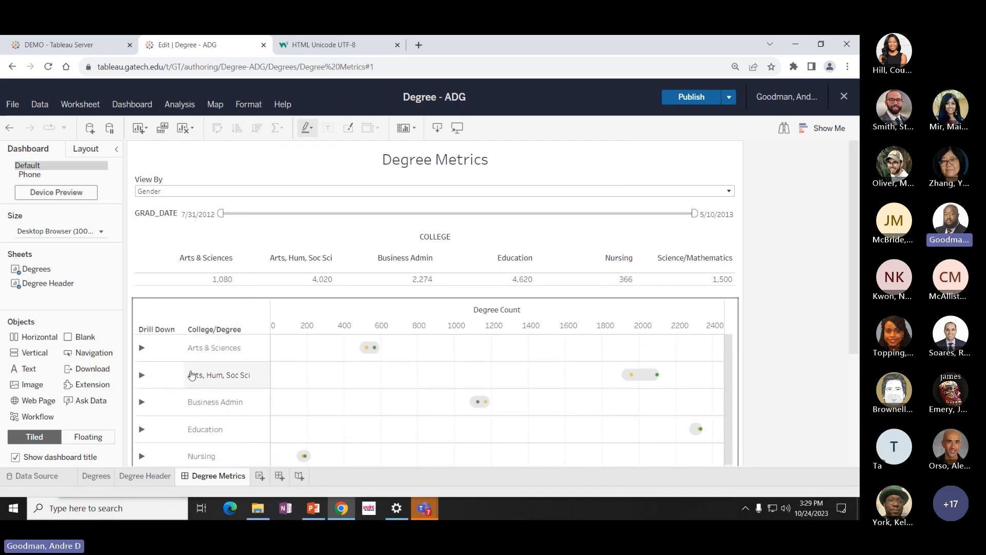
Test the set action by drilling down into the Arts & Sciences and Arts, Hum, Soc Sci colleges and review their degree rows.
left_click(166, 355)
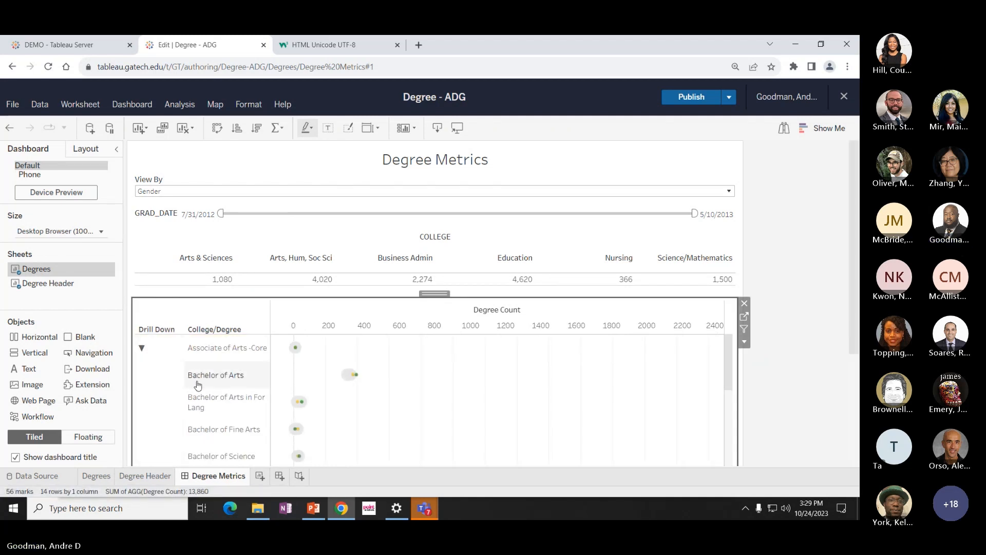
scroll(194, 384, "down", 2)
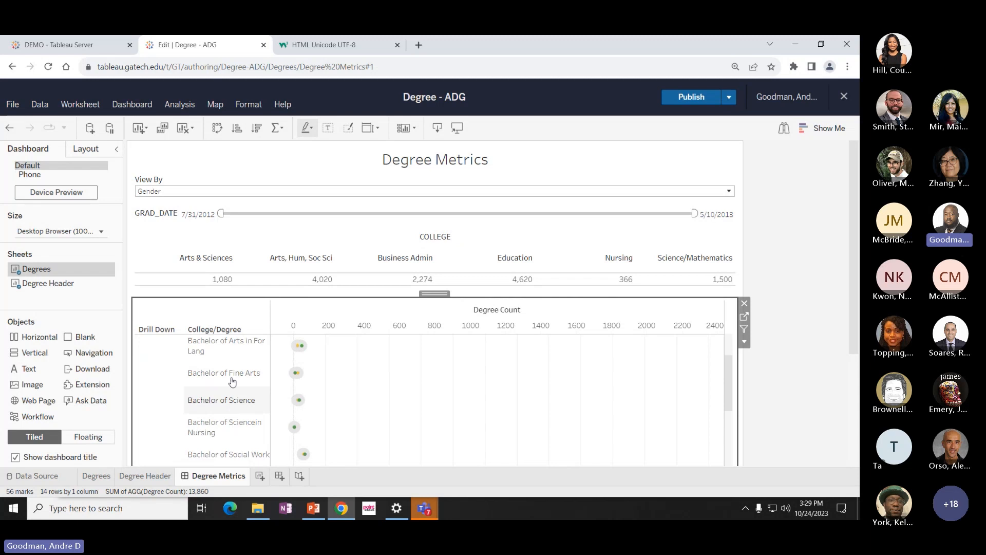
scroll(216, 382, "up", 2)
scroll(200, 382, "down", 8)
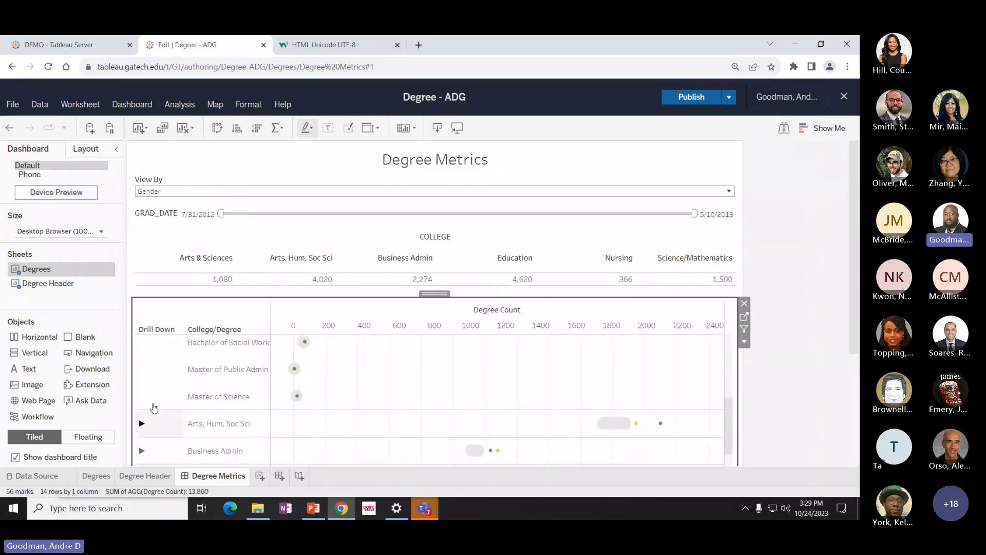
left_click(155, 426)
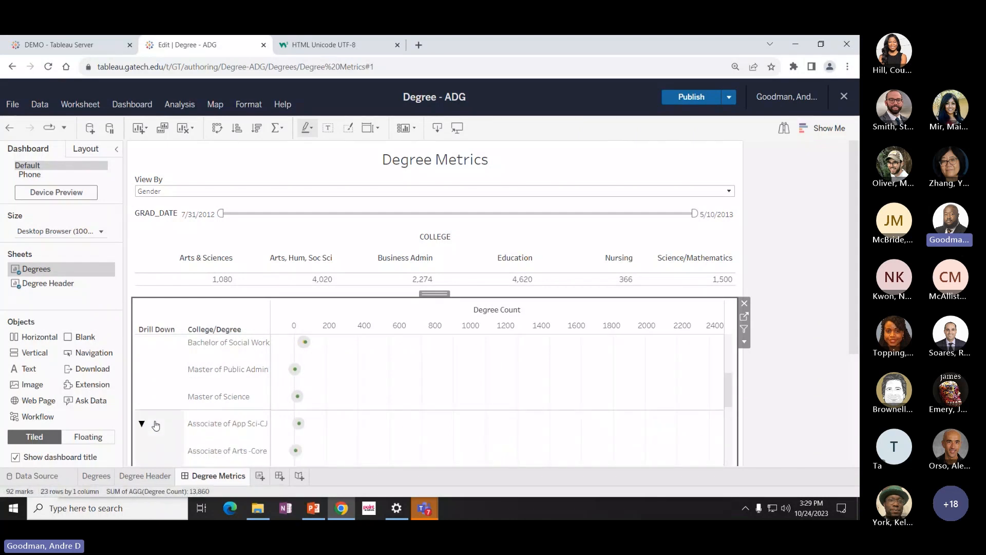
scroll(156, 427, "down", 10)
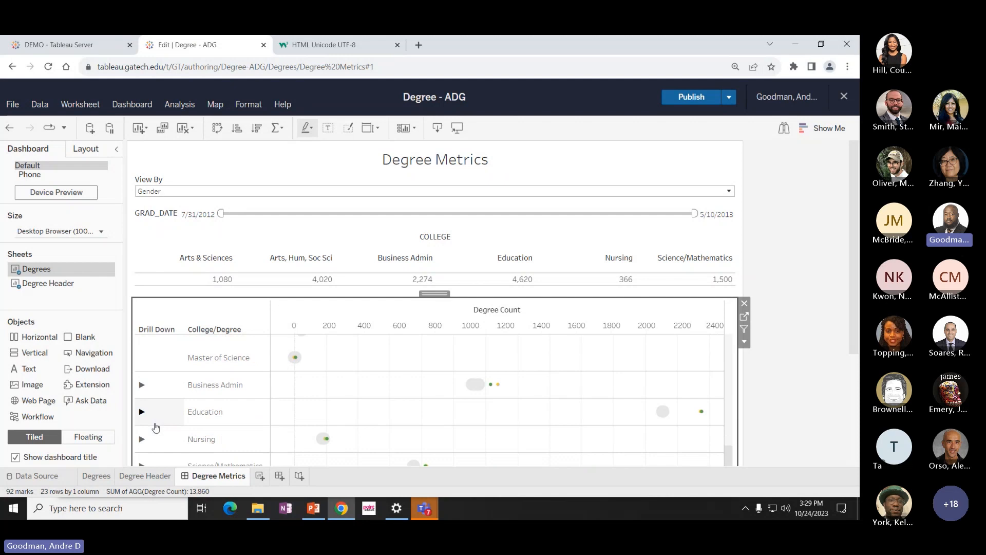
Tighten the dashboard layout by shrinking View By to a single line and reducing the Degree Header sheet's height so Degrees moves up.
key("ctrl+minus")
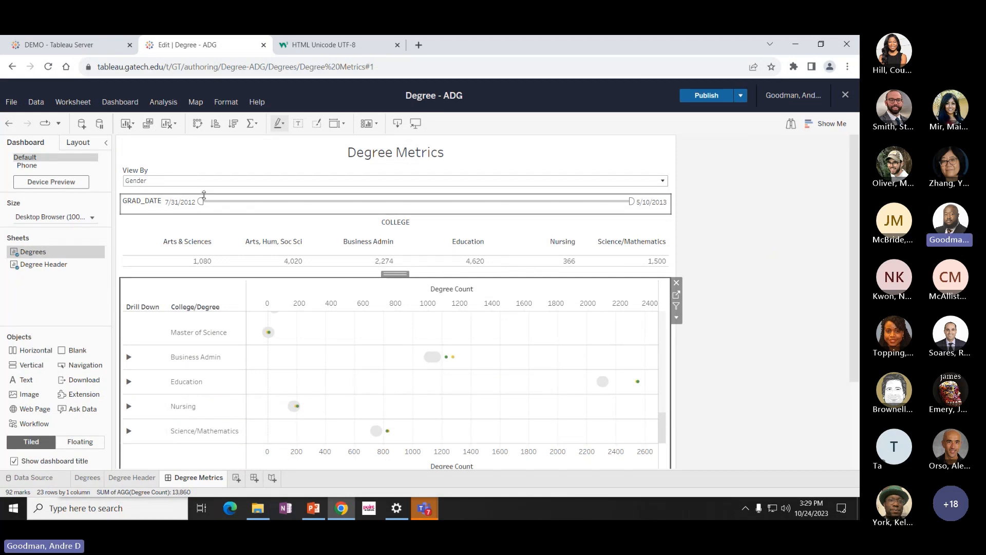
left_click_drag(204, 196, 211, 183)
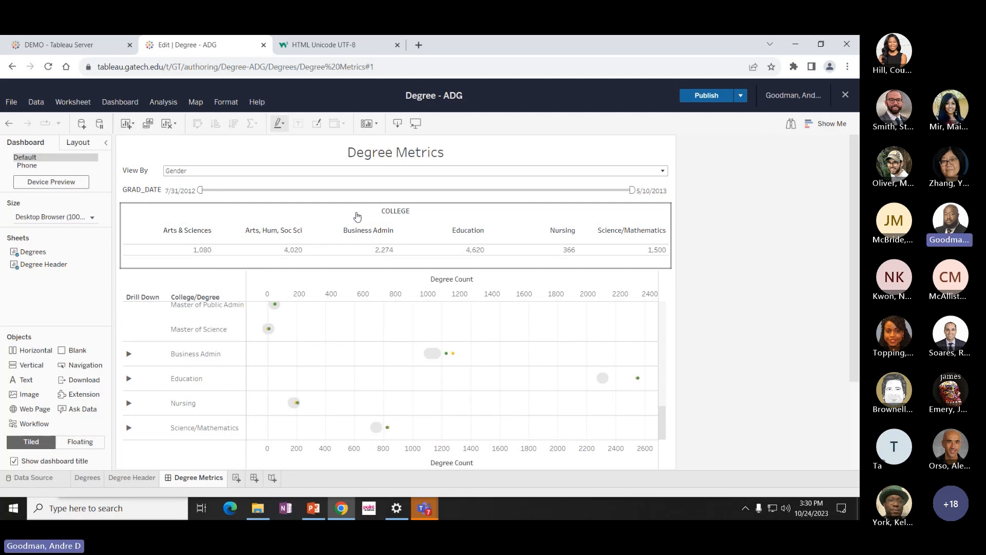
left_click_drag(339, 243, 337, 237)
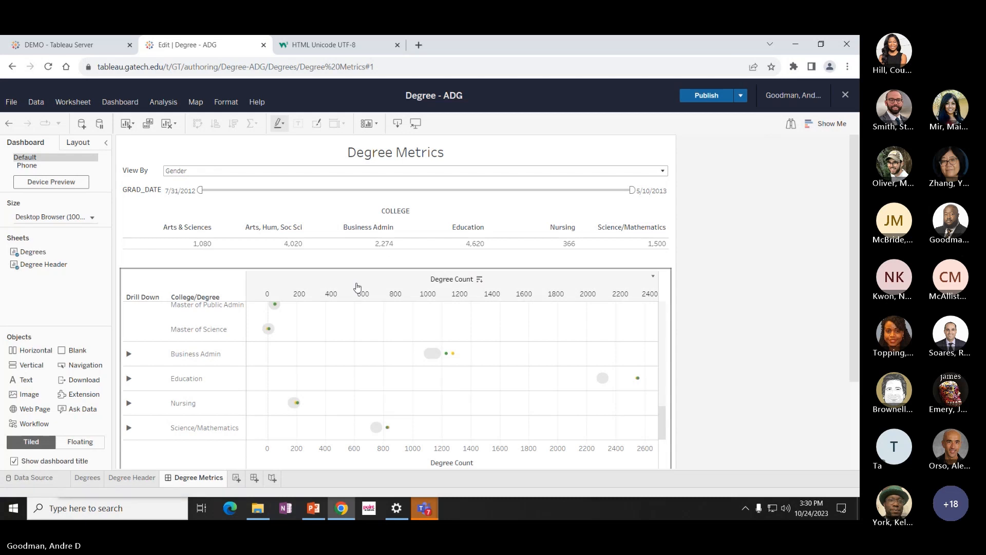
left_click_drag(353, 261, 353, 256)
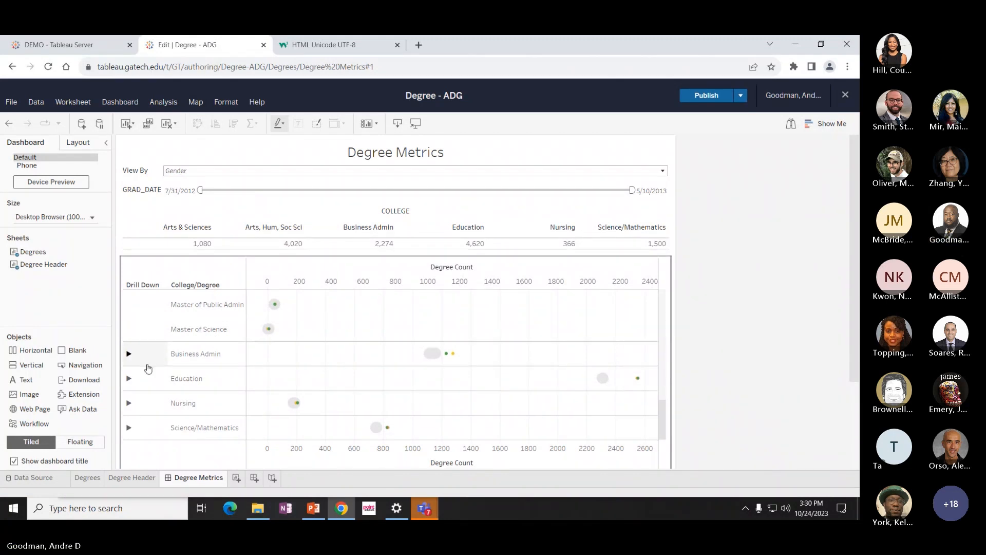
Drill down into the Business Admin and Education colleges and review their degree rows down to the View By legend.
left_click(137, 353)
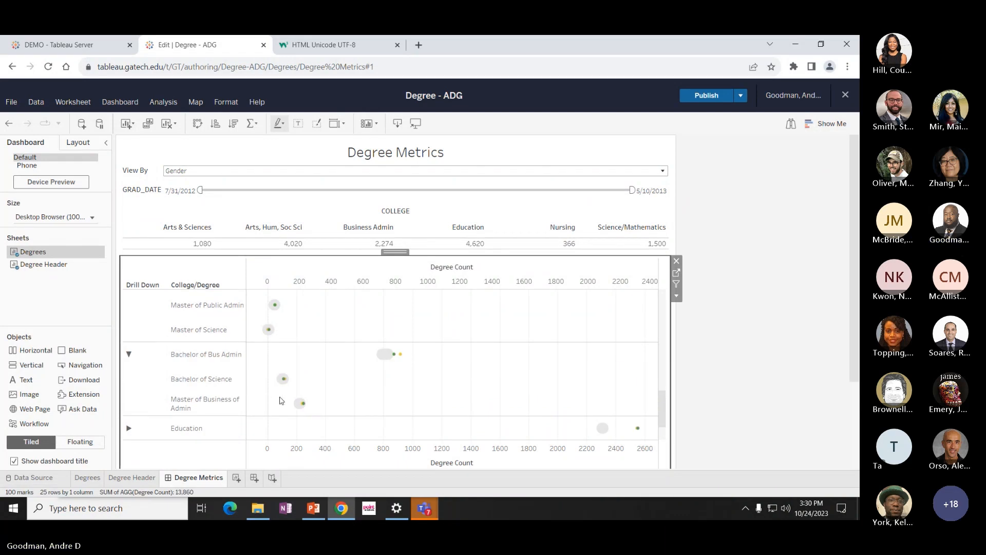
scroll(182, 423, "down", 2)
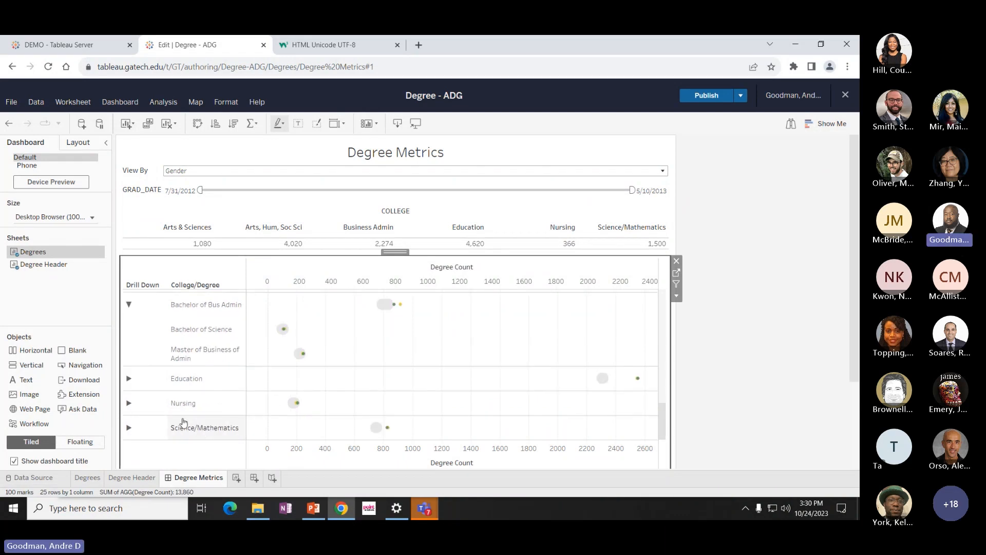
left_click(150, 383)
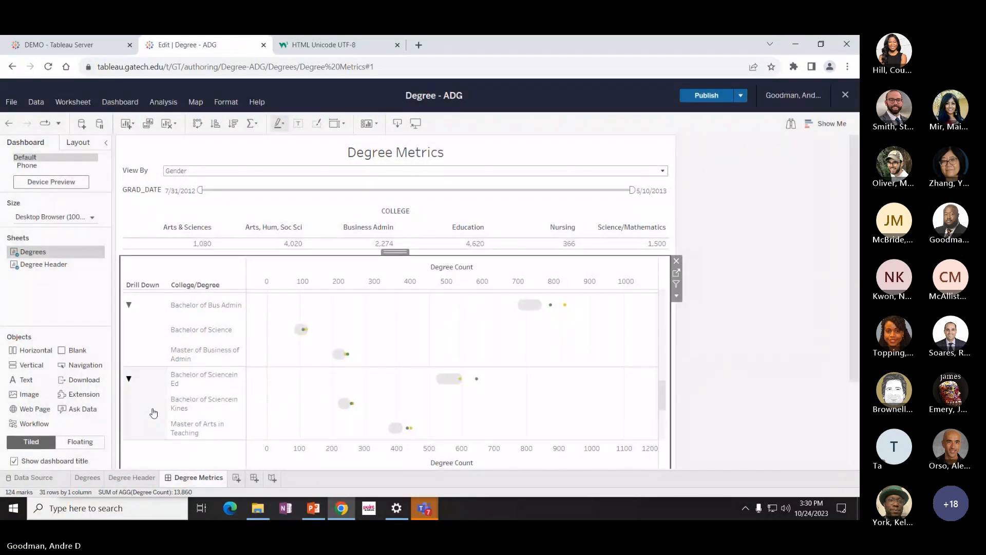
scroll(153, 412, "down", 3)
scroll(154, 412, "down", 1)
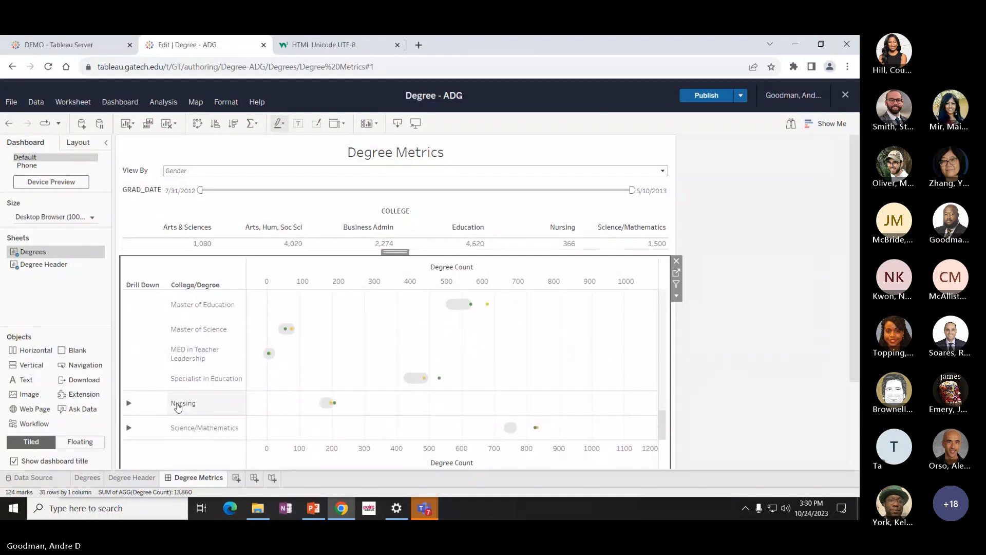
scroll(162, 409, "down", 1)
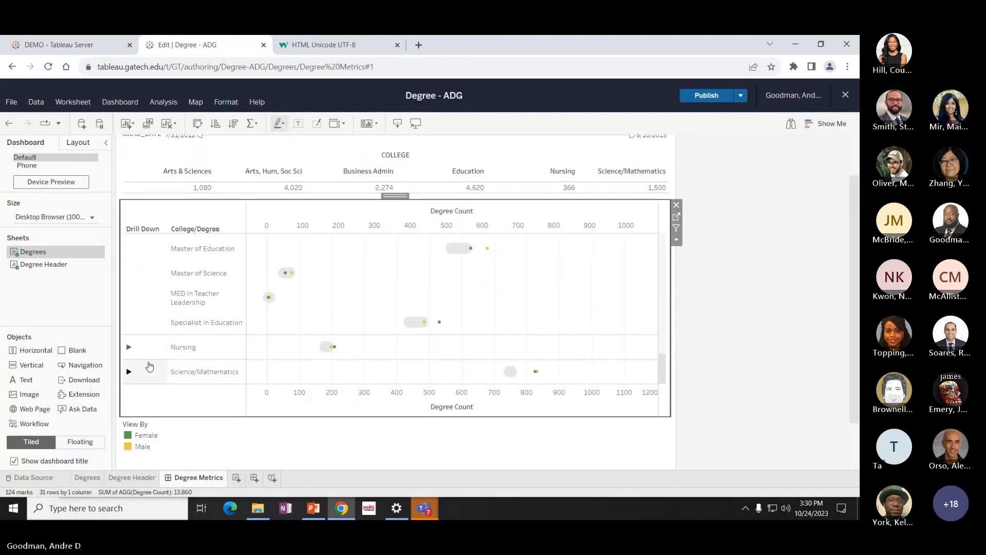
Collapse all expanded colleges by selecting and deselecting Education's drill-down cell, and try a later start date on the GRAD_DATE filter.
scroll(149, 311, "up", 3)
left_click(149, 309)
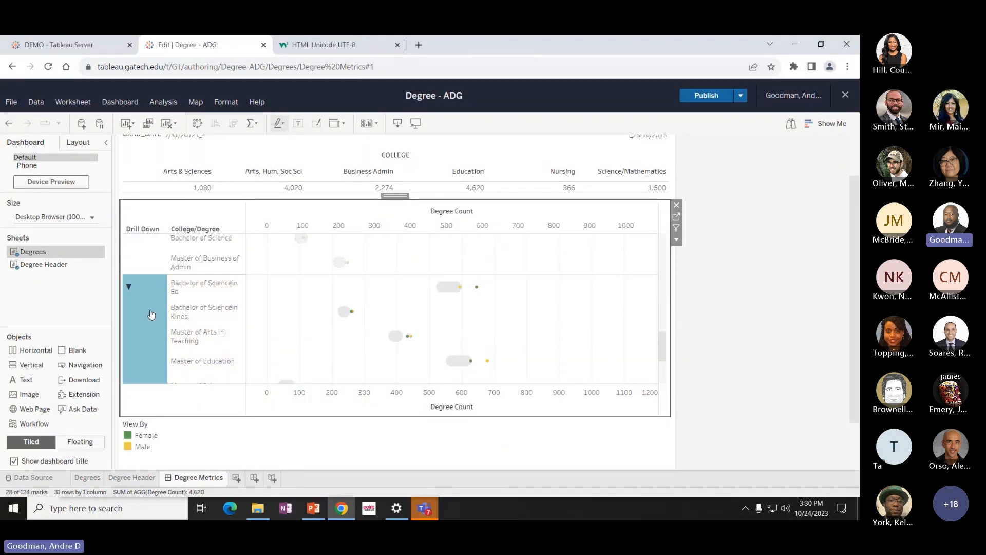
left_click(146, 301)
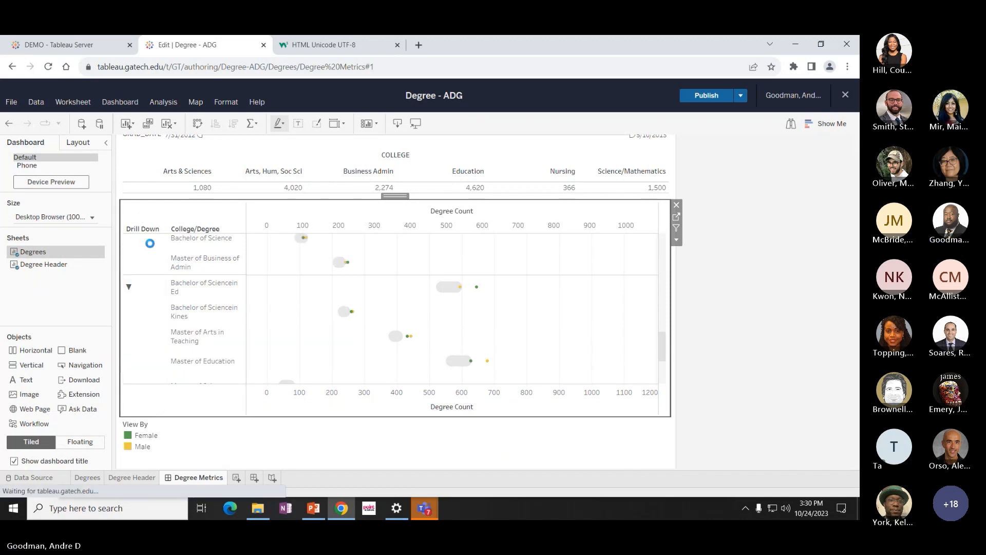
scroll(150, 282, "up", 1)
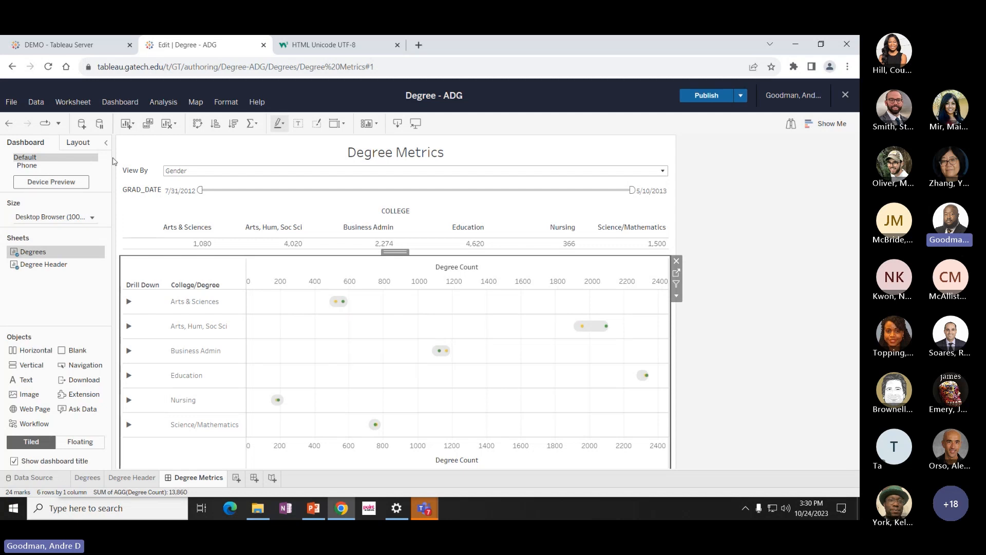
left_click_drag(200, 190, 228, 190)
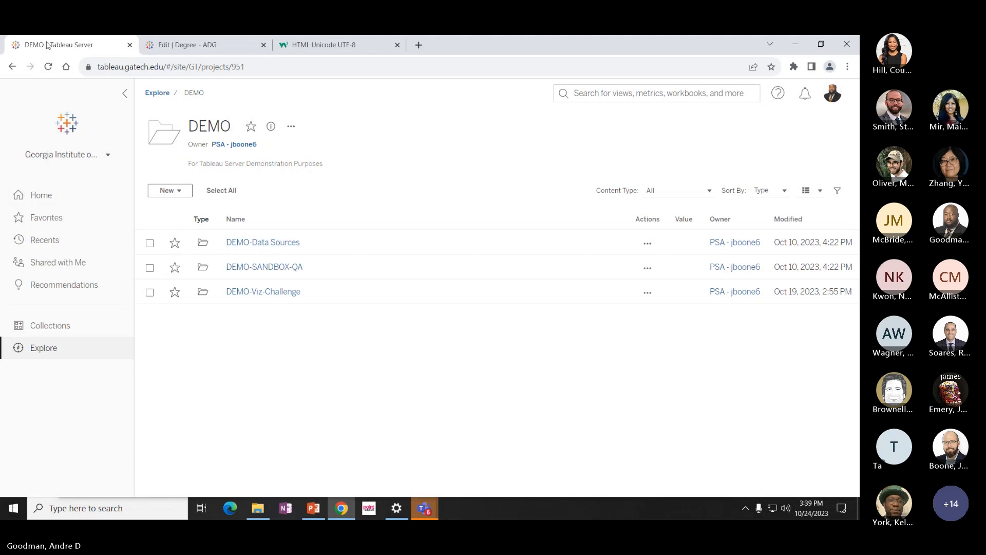
Reload the DEMO project page on Tableau Server and create a new workbook there.
left_click(48, 67)
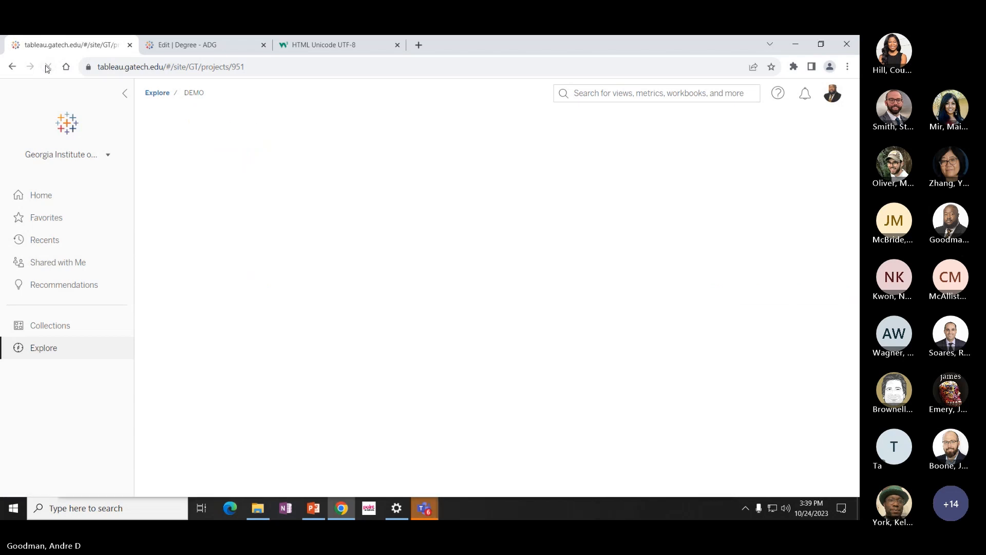
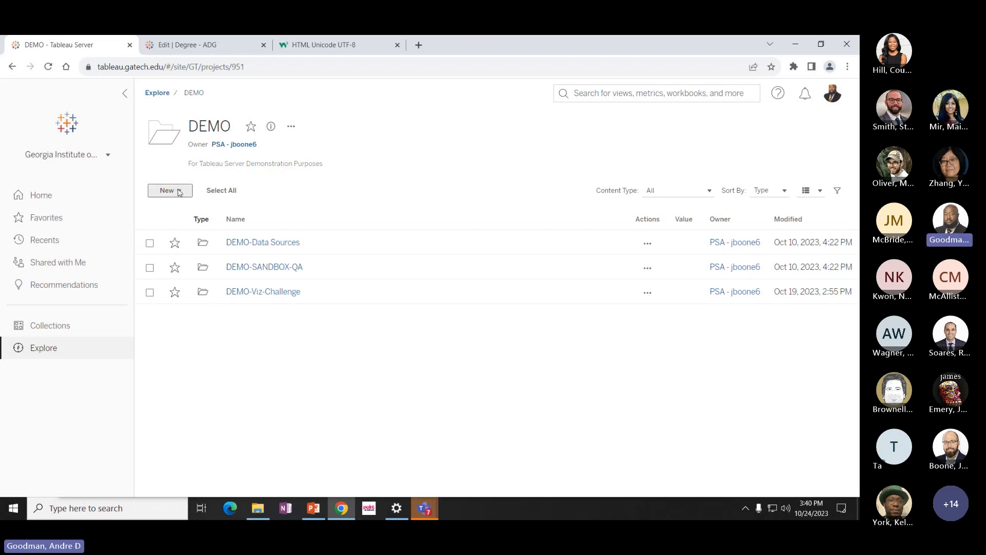
left_click(180, 193)
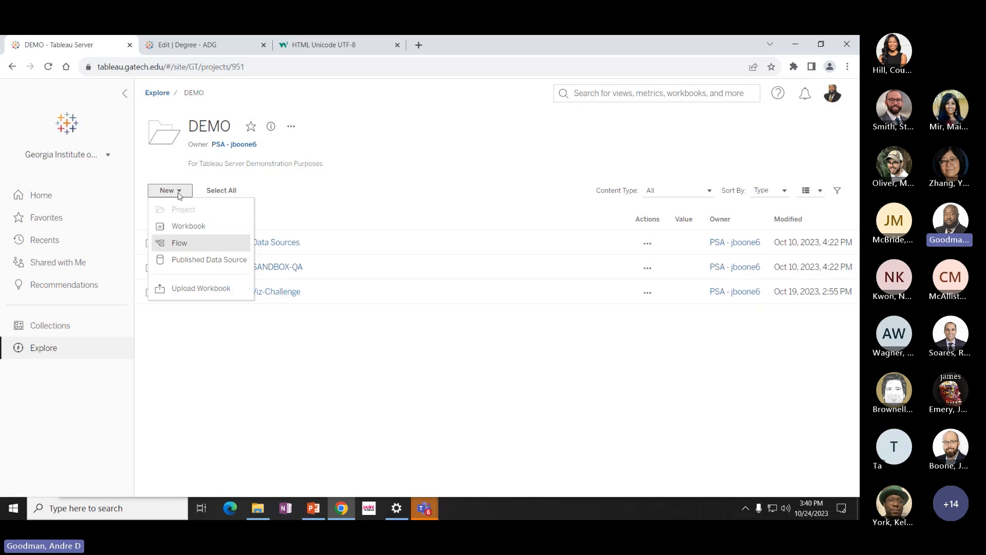
left_click(203, 232)
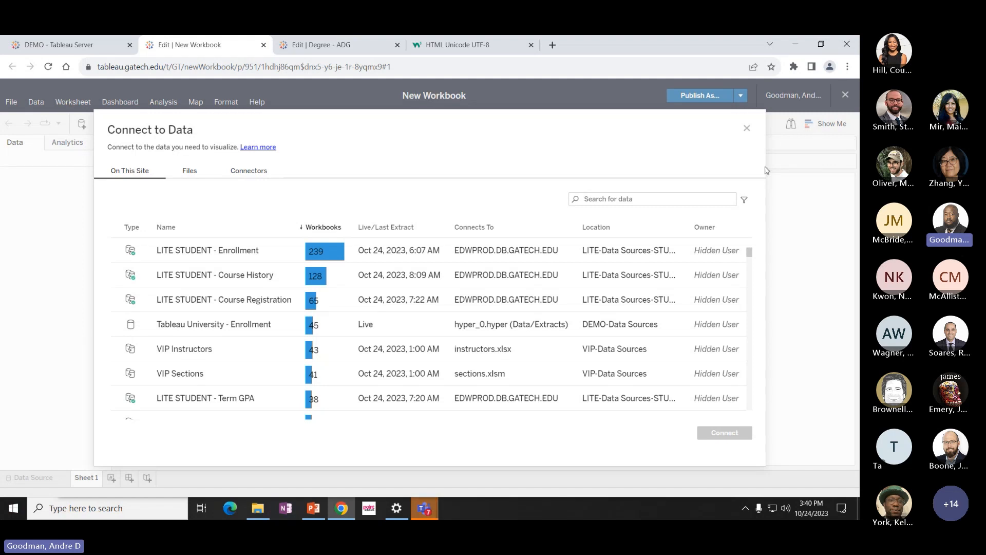
Search the site's data sources for "Tableau uni" and connect the workbook to Tableau University - Enrollment.
left_click(697, 198)
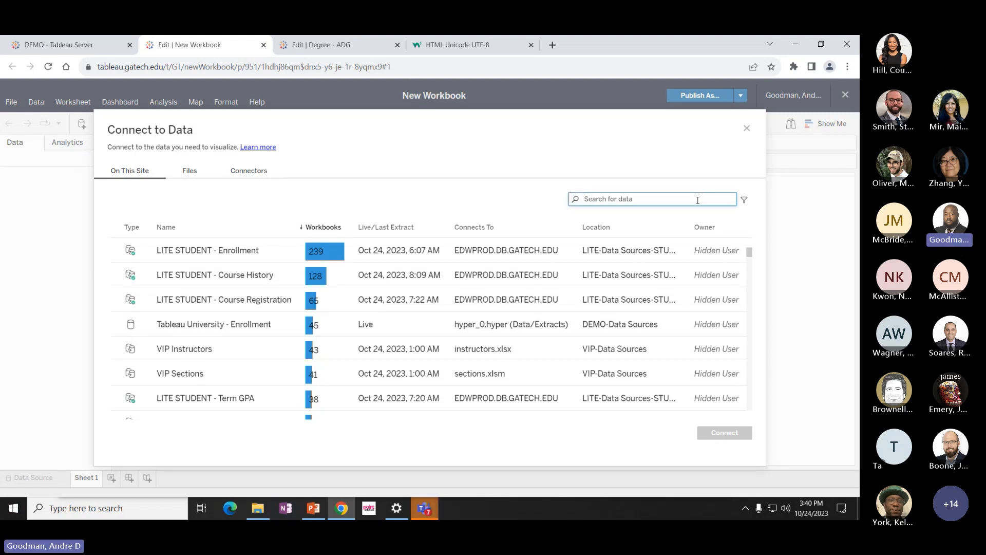
type("Tabl")
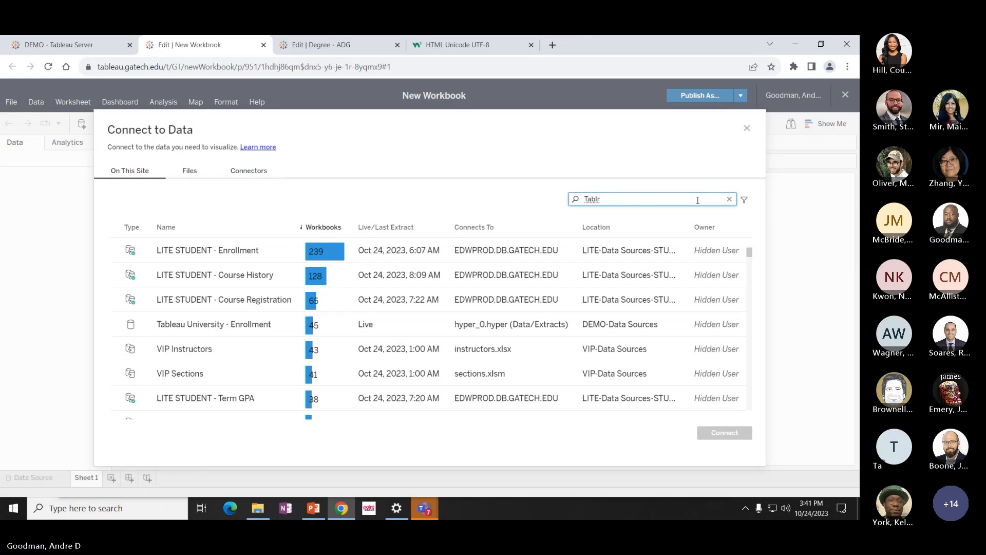
type("r")
key("BackSpace")
type("eau")
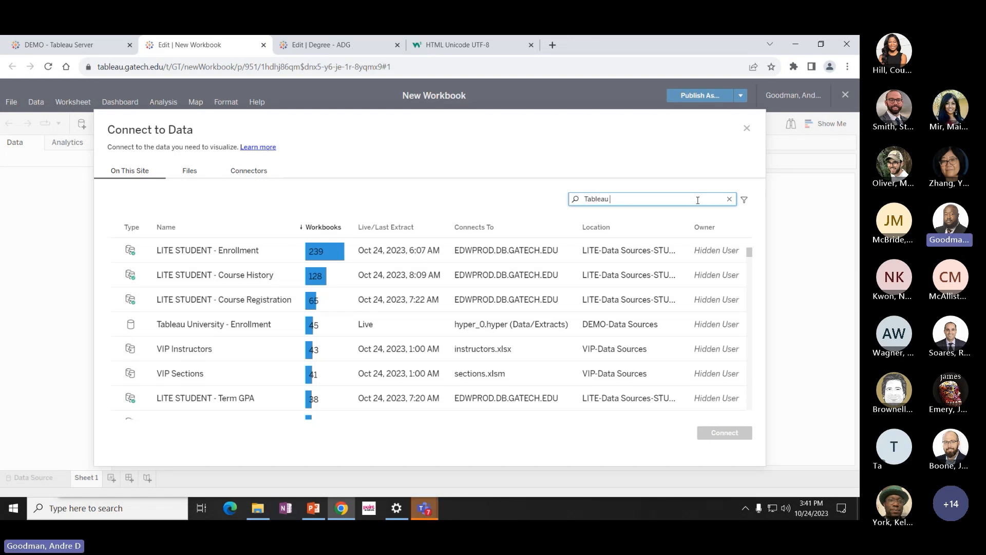
type(" uni")
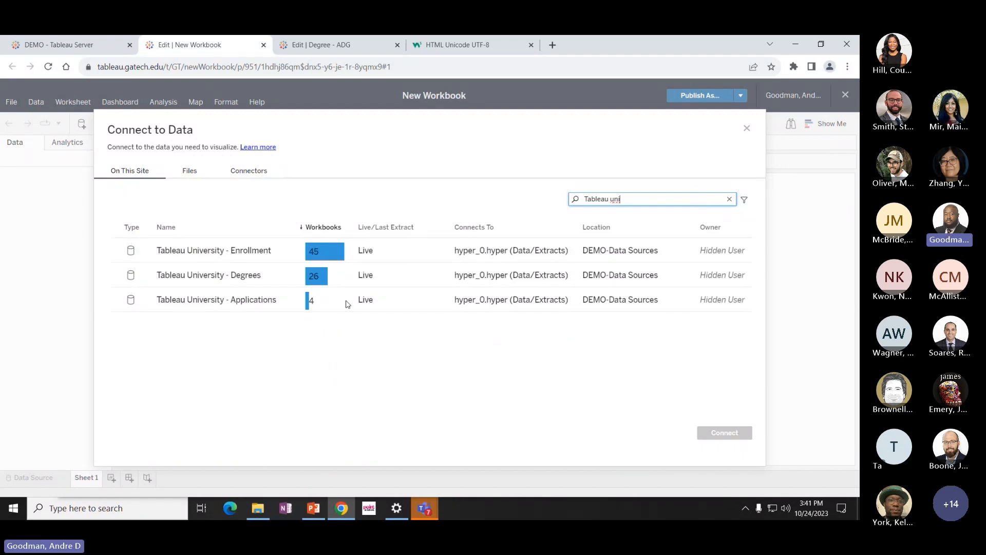
left_click(250, 258)
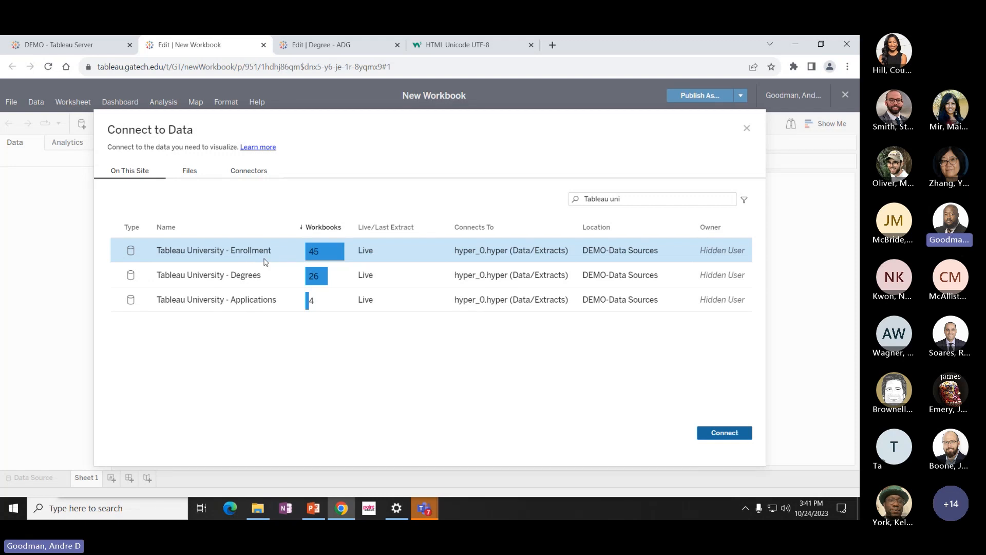
left_click(724, 434)
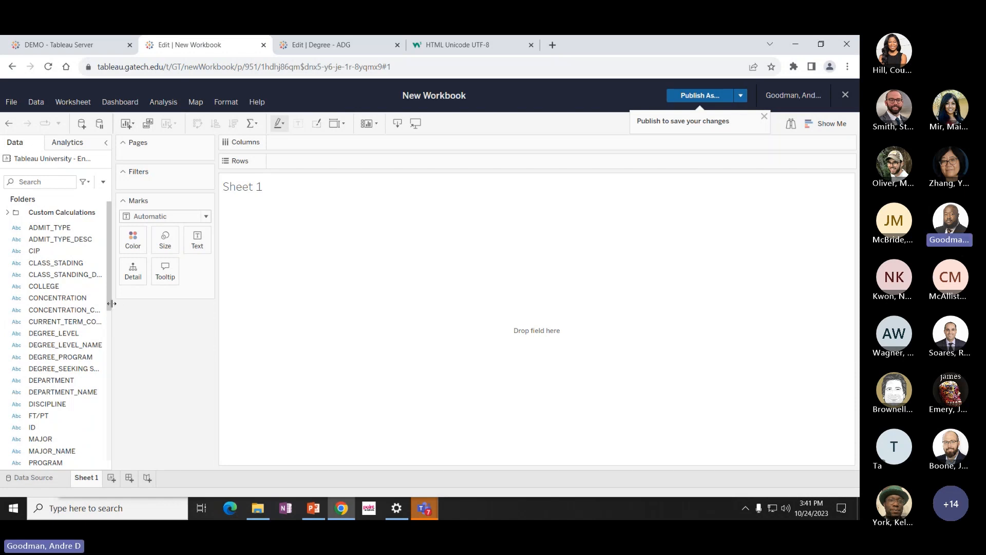
Widen the field list until full field names fit, and expand the Custom Calculations folder.
left_click_drag(111, 303, 170, 289)
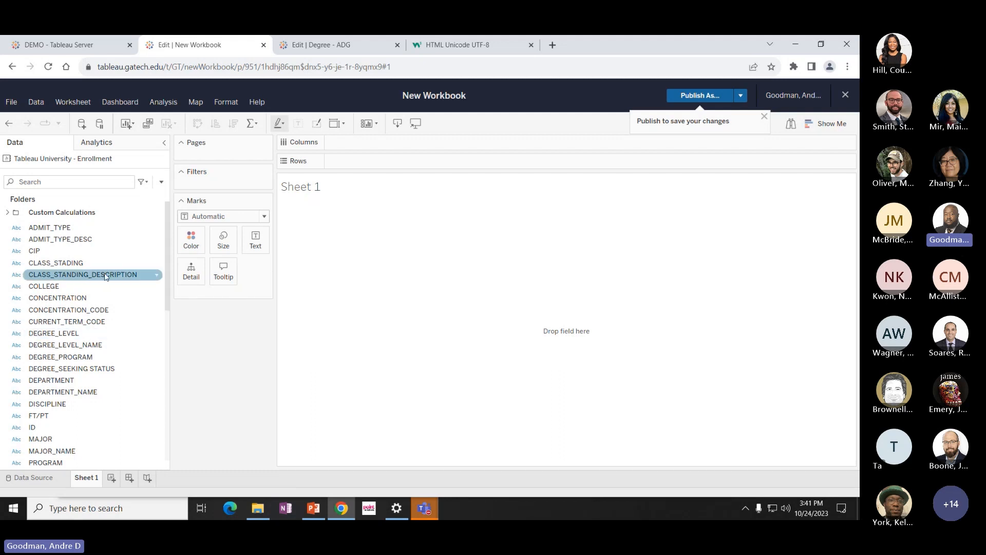
left_click(8, 211)
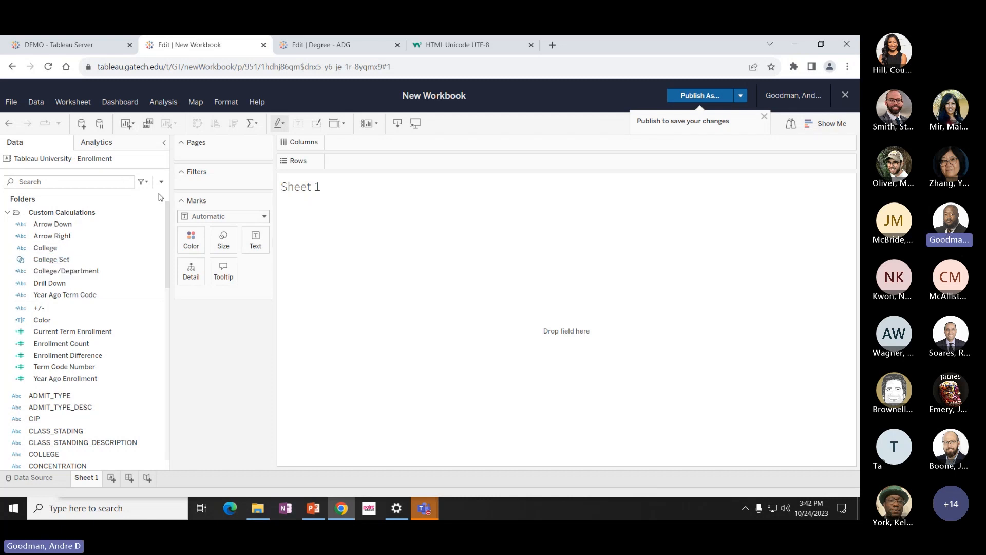
Rename Sheet 1 as Enrollment Header.
double_click(89, 480)
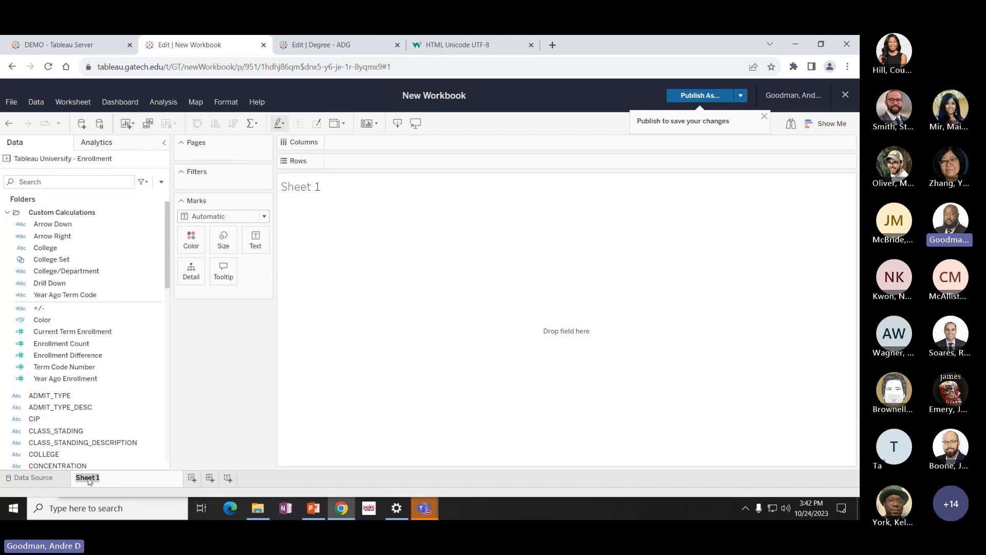
type("H")
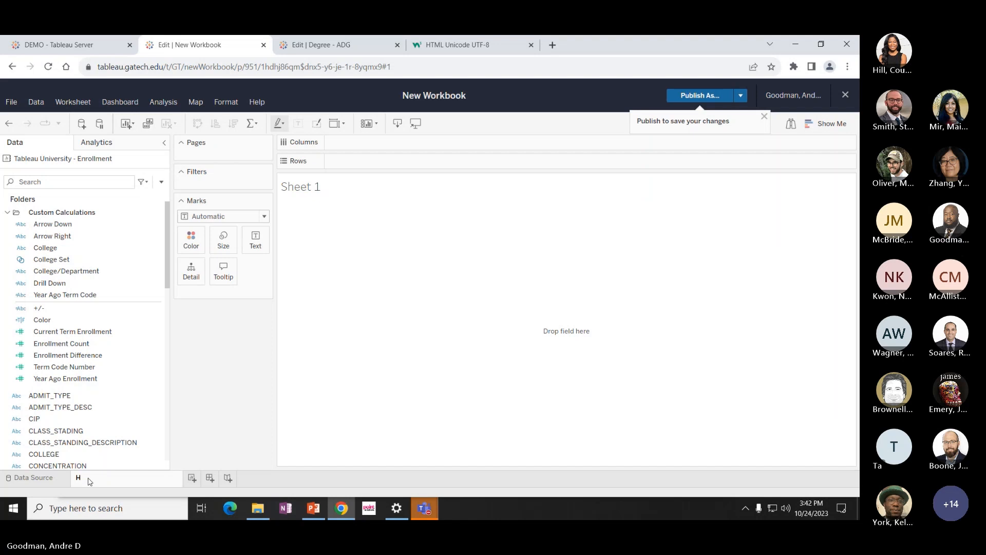
key("BackSpace")
type("Enrollment Header")
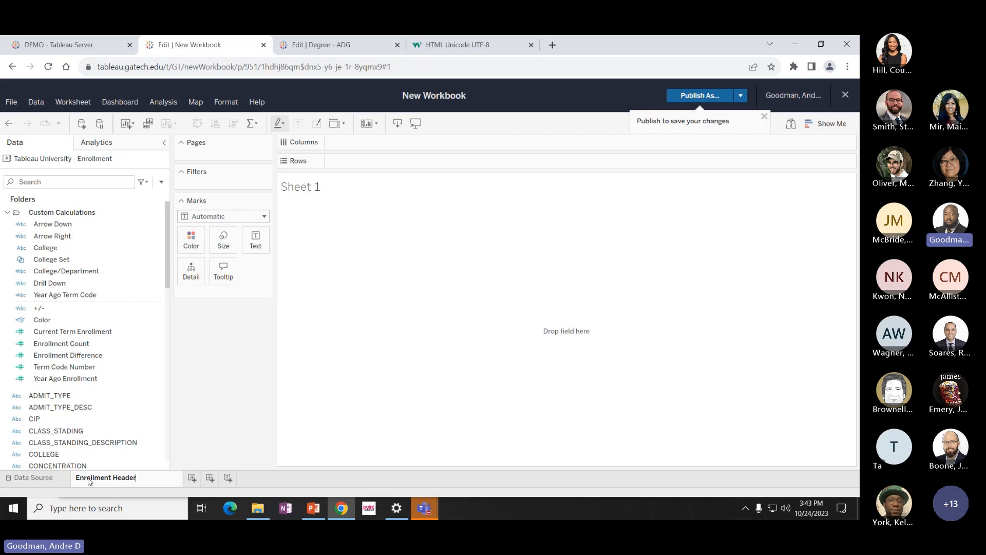
key("Return")
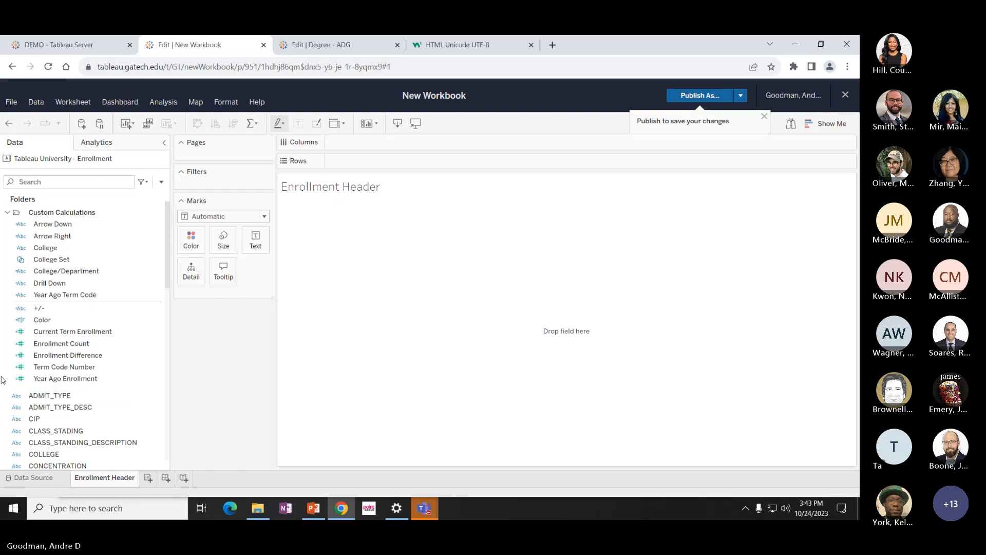
scroll(42, 336, "down", 3)
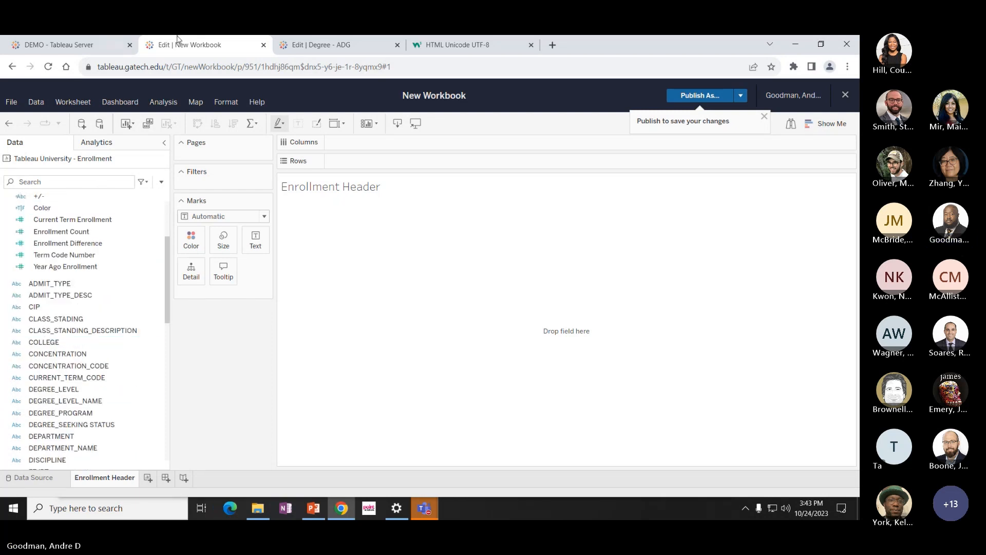
Search the fields for "term", filter the sheet to CURRENT_TERM_CODE 202308, and clear the field search.
scroll(123, 406, "down", 8)
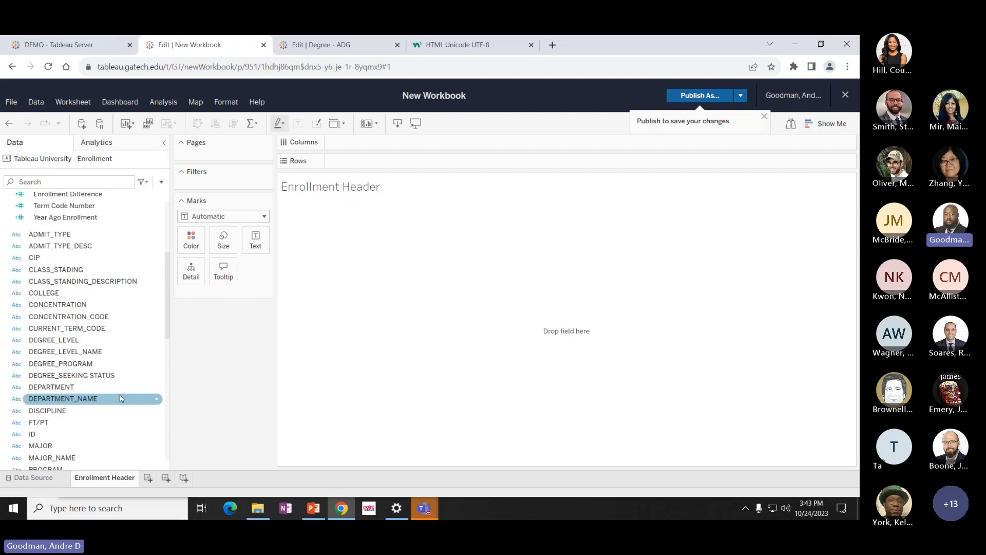
scroll(118, 403, "down", 2)
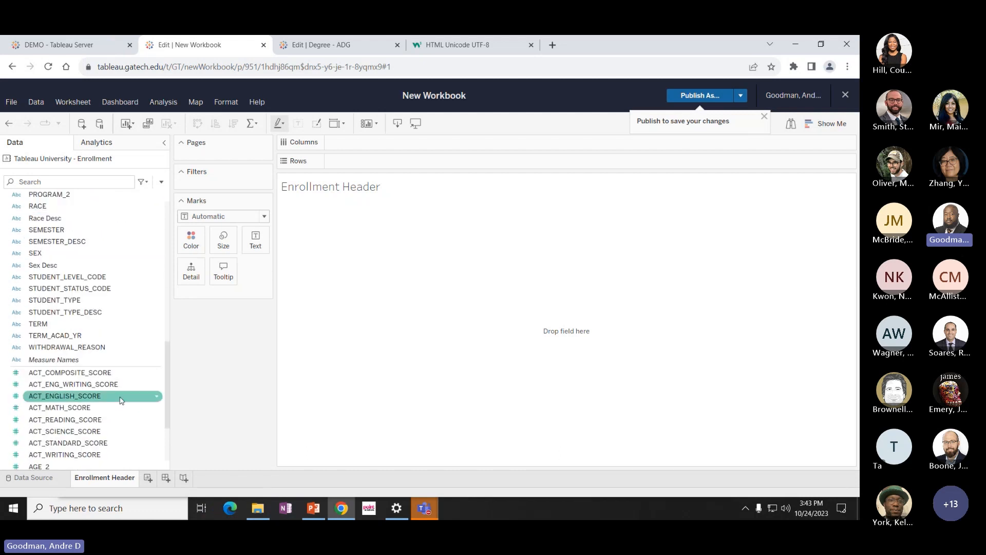
left_click(53, 181)
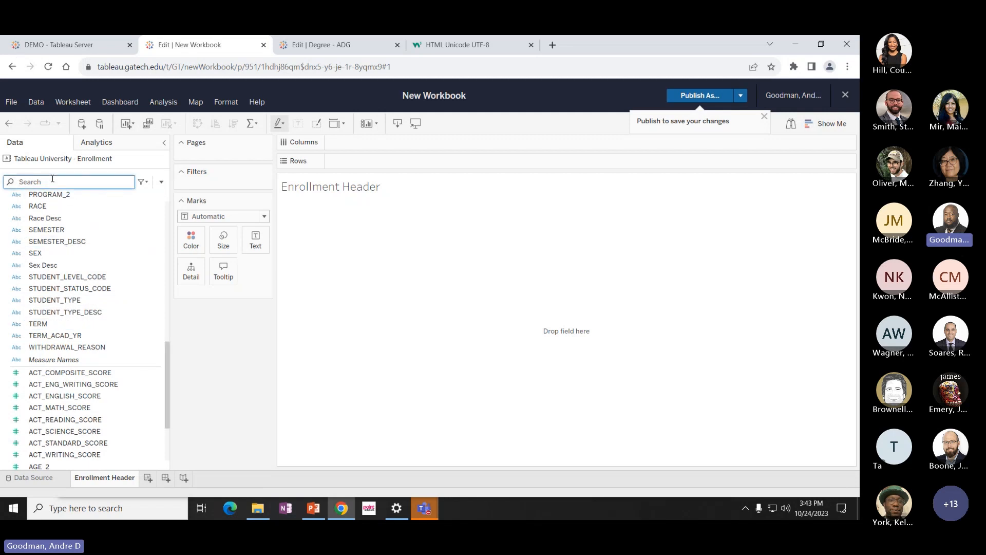
type("term")
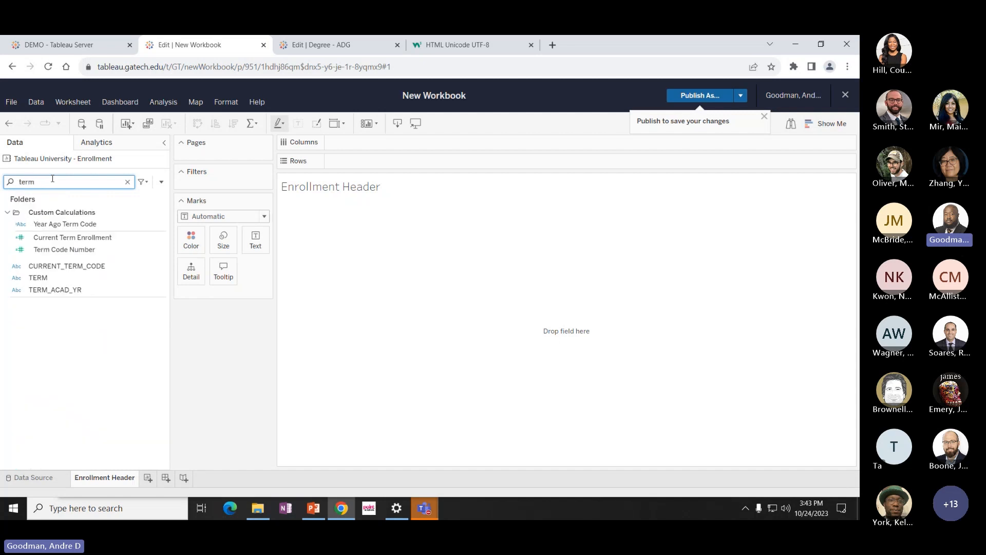
left_click(49, 266)
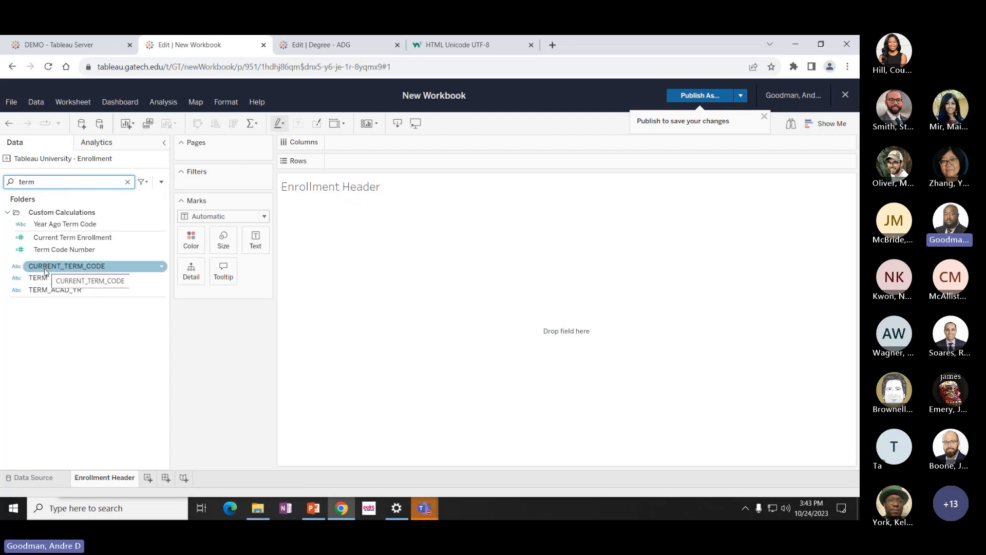
left_click_drag(45, 271, 238, 189)
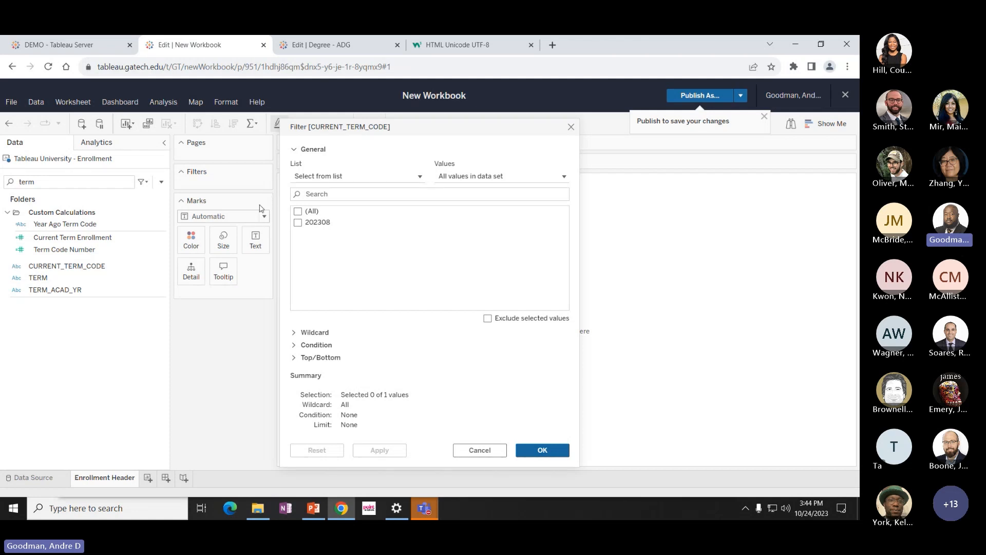
left_click(298, 222)
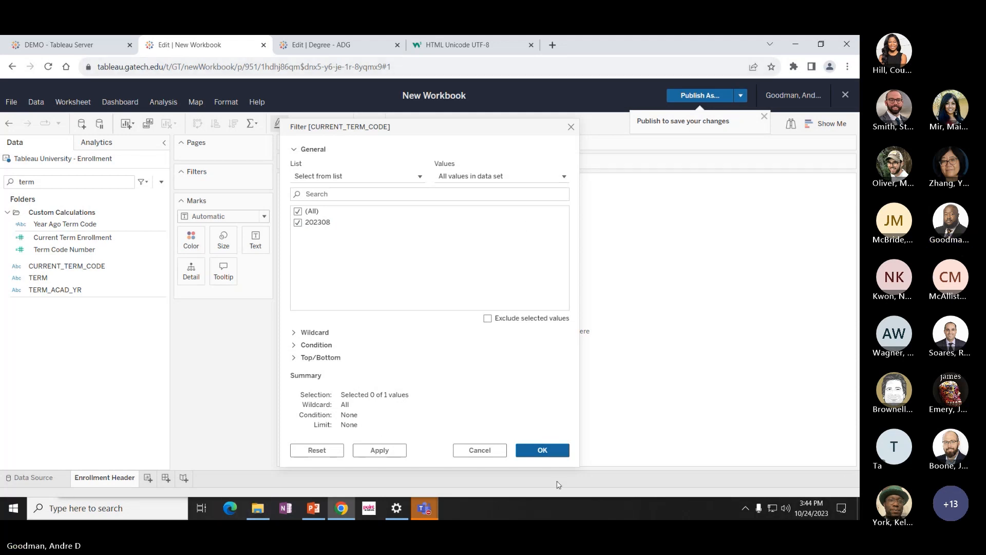
left_click(539, 452)
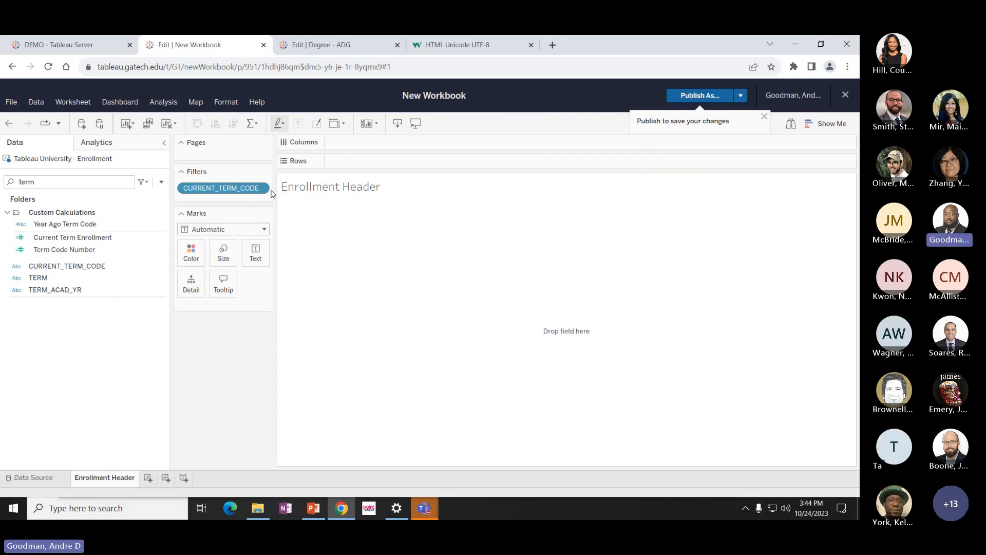
left_click(51, 180)
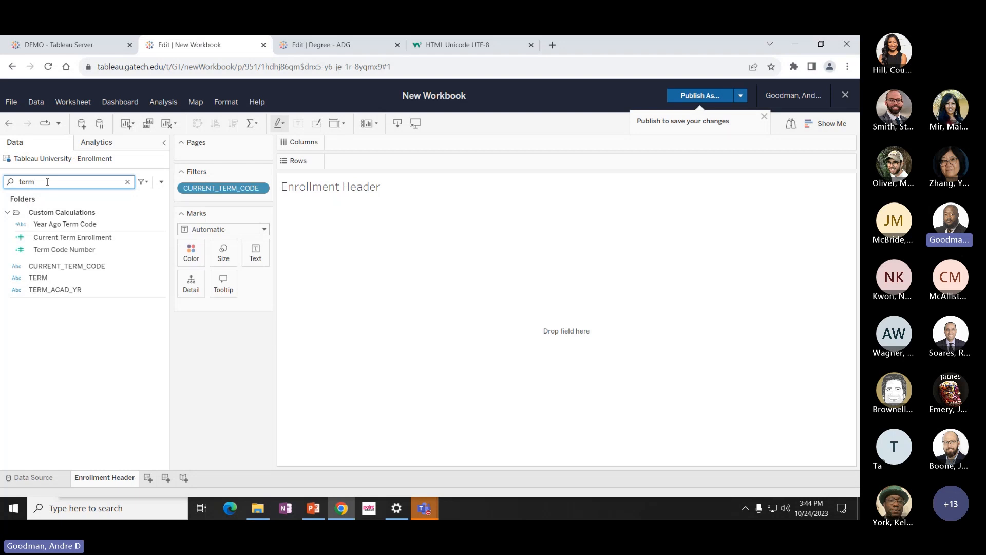
left_click(128, 182)
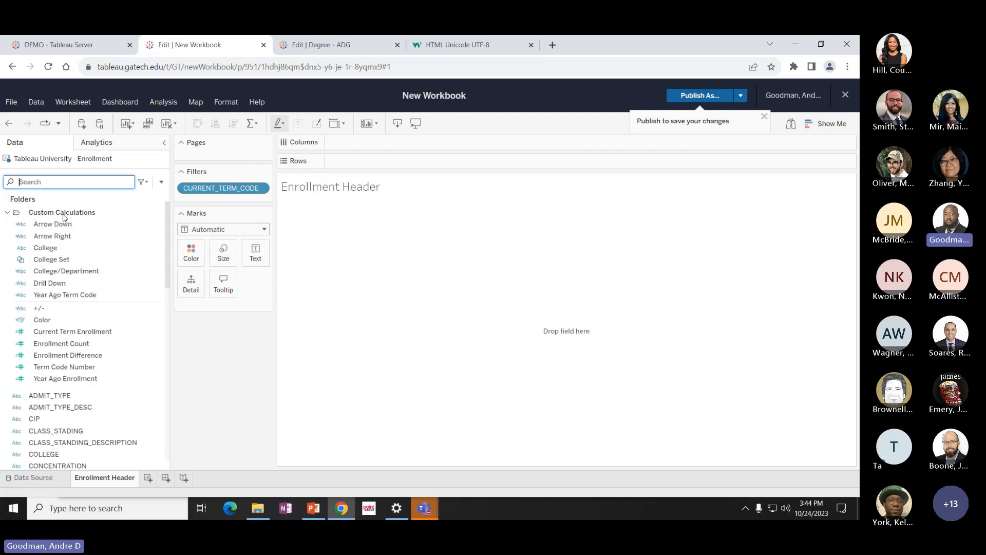
left_click(44, 247)
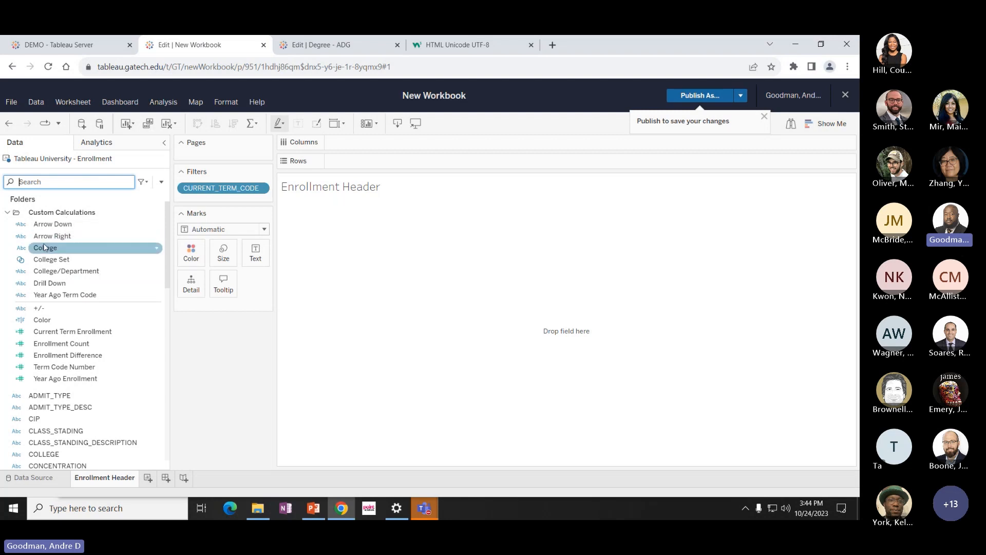
left_click(41, 241)
left_click_drag(42, 244, 514, 38)
left_click_drag(198, 44, 329, 45)
key("ctrl+l")
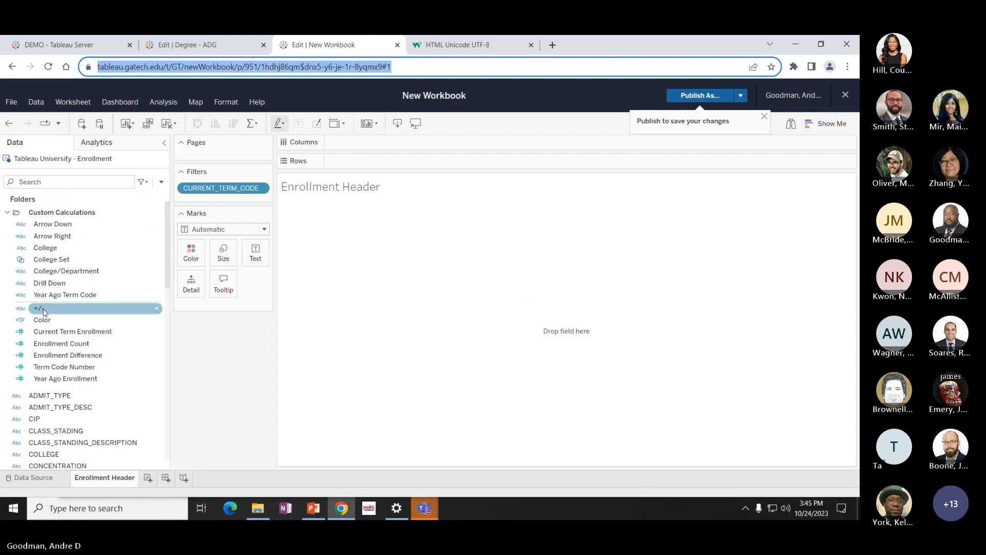
left_click(40, 246)
left_click_drag(42, 256, 436, 124)
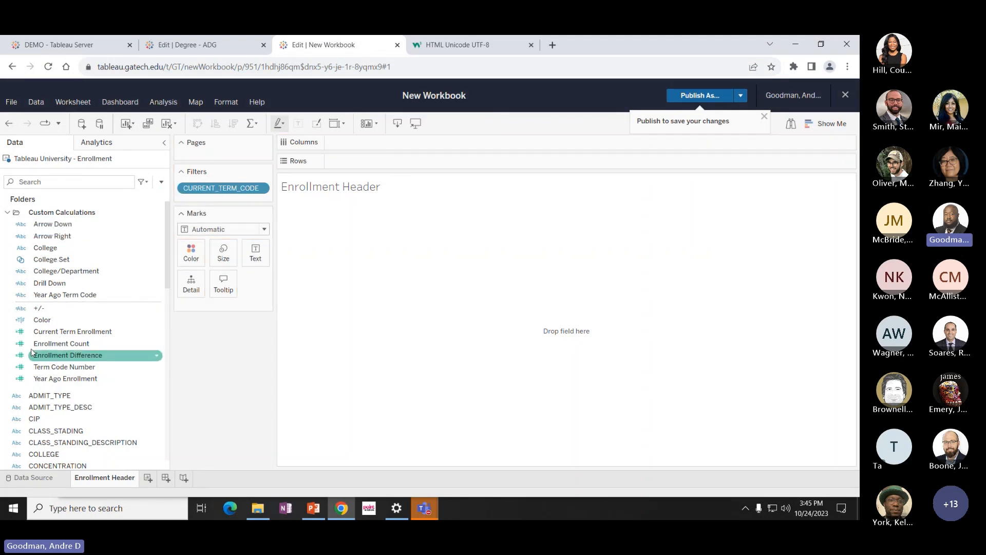
left_click(67, 254)
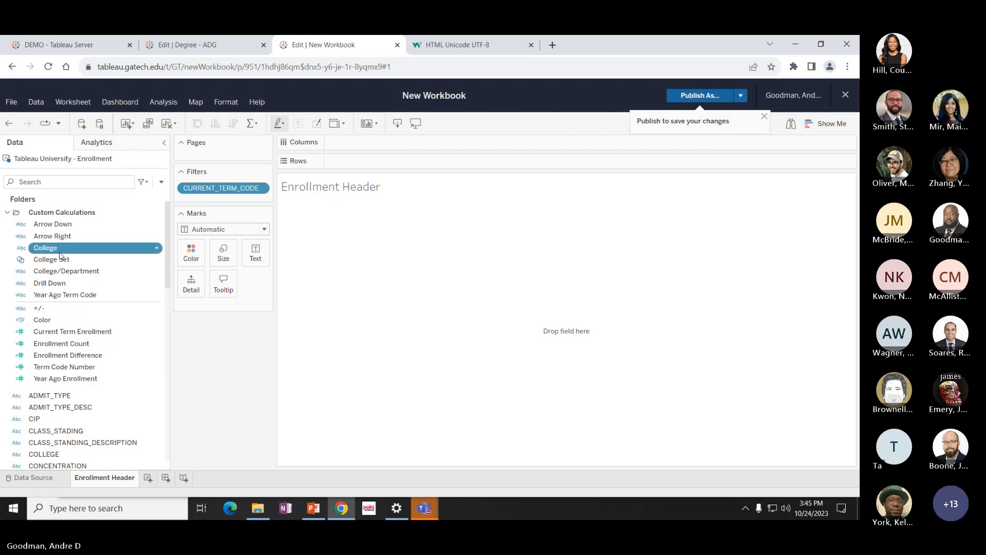
left_click_drag(58, 252, 405, 123)
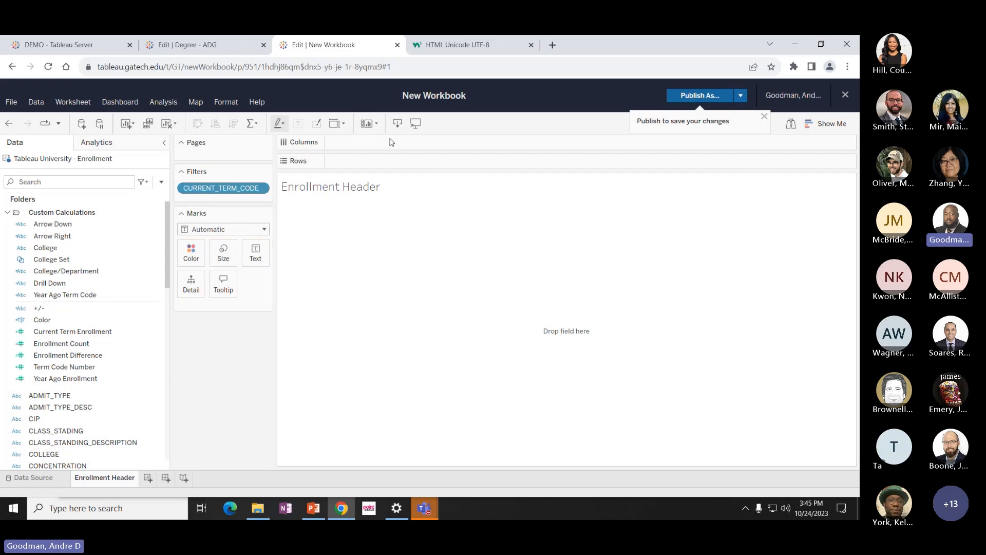
left_click(71, 272)
Place the College field from Custom Calculations on Columns and set the view to Fit Width.
left_click(46, 247)
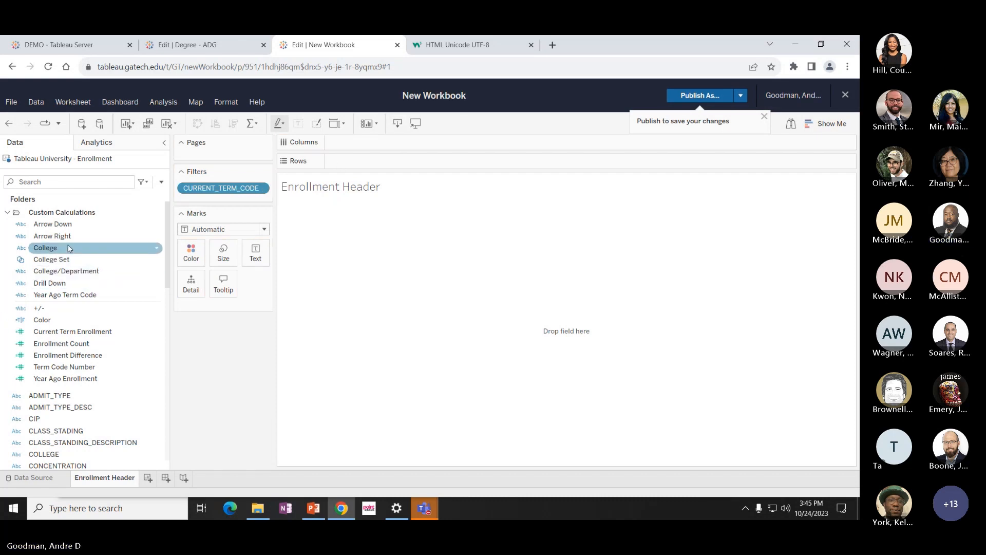
left_click_drag(45, 248, 350, 144)
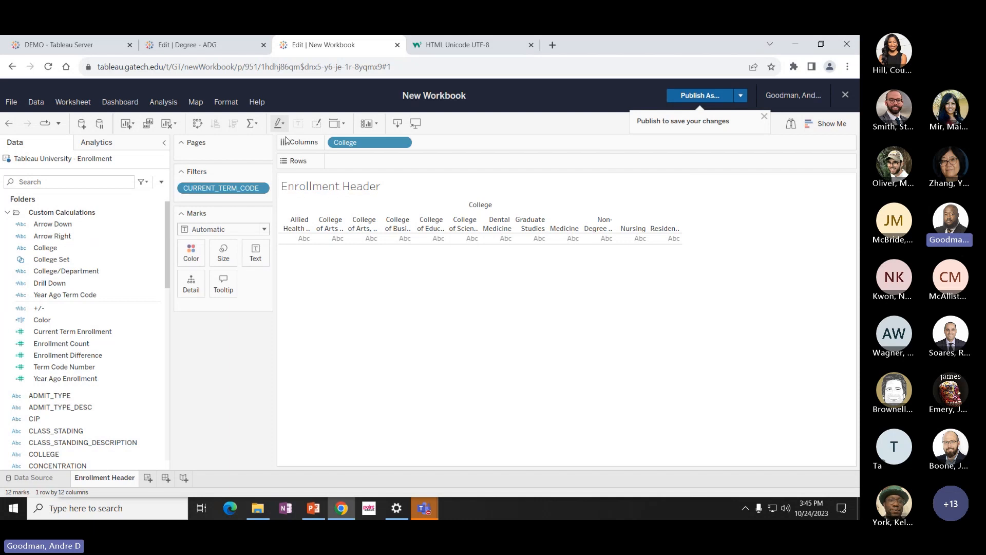
left_click(342, 124)
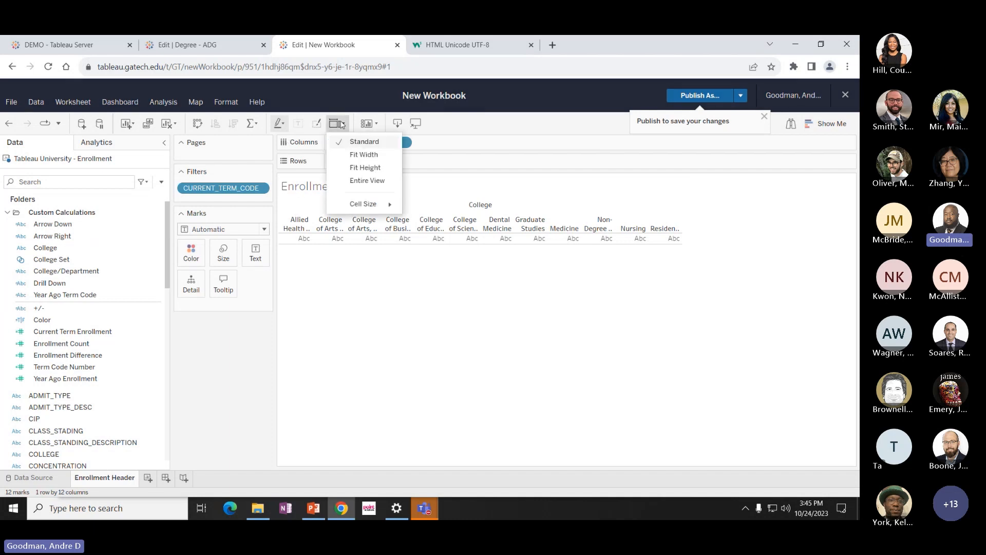
left_click(352, 155)
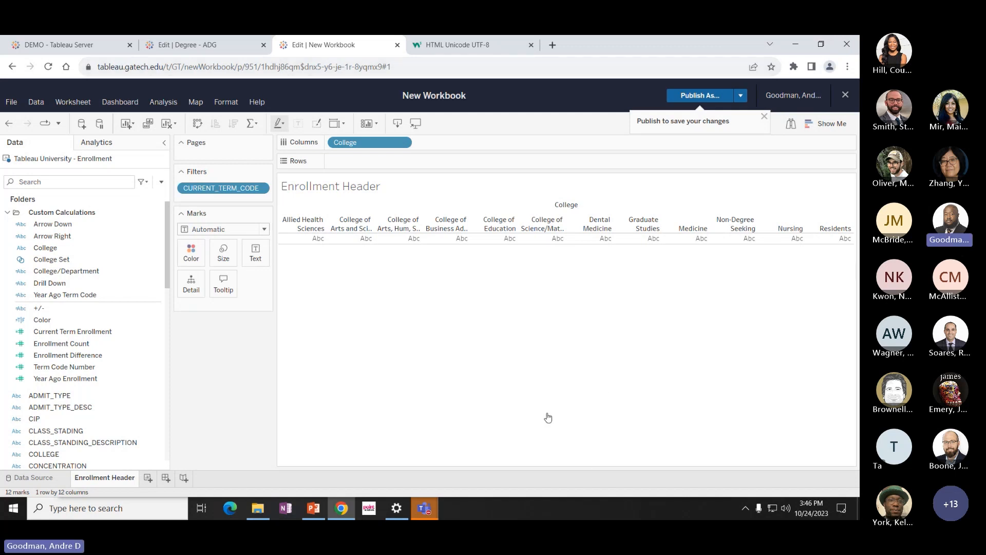
Dismiss the publish reminder and switch the browser to full screen.
left_click(764, 116)
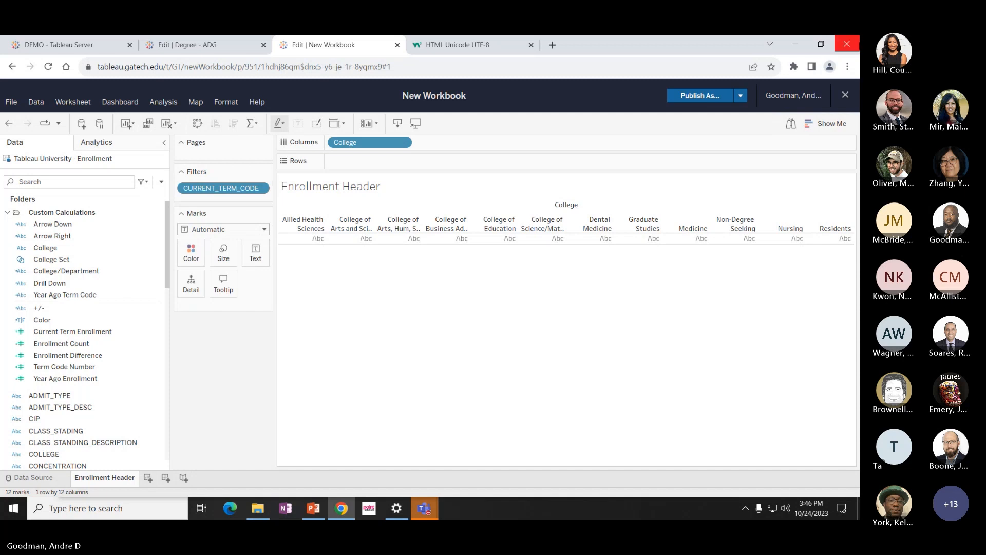
left_click(847, 67)
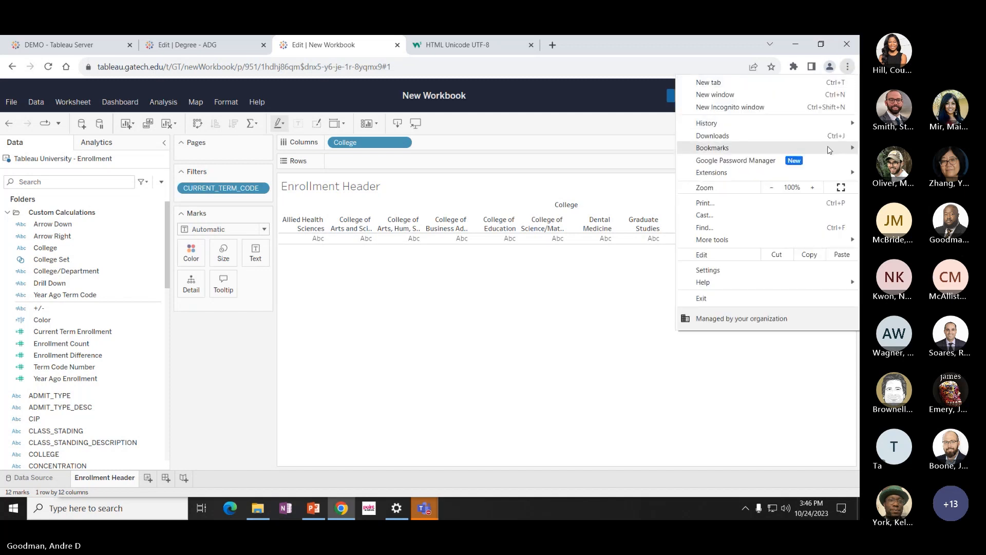
left_click(840, 188)
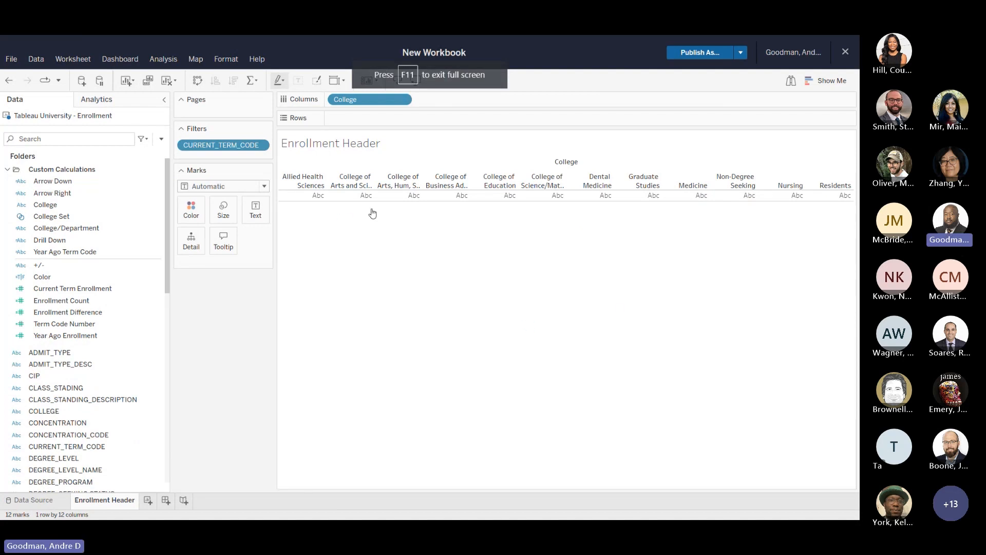
mouse_move(398, 197)
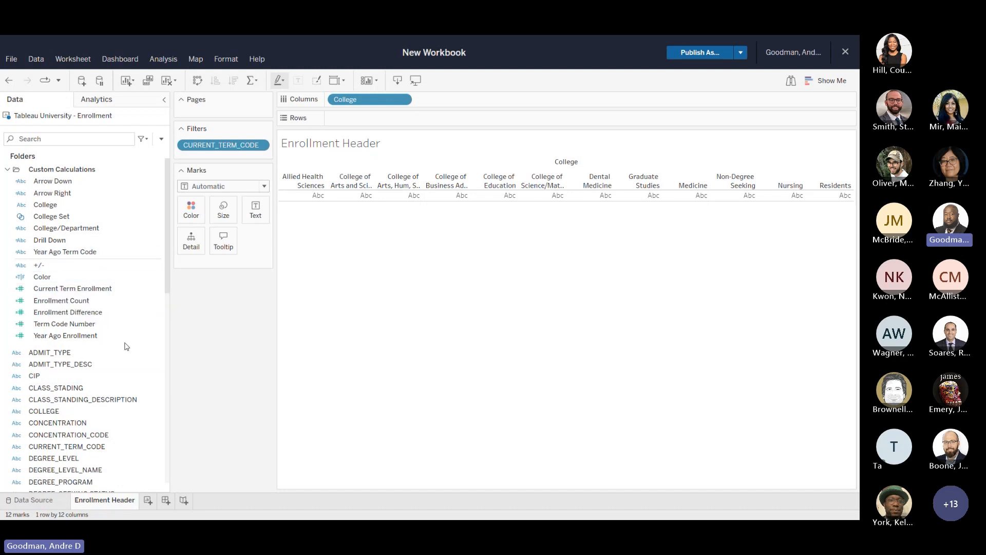
Add Enrollment Count from Custom Calculations to the view as the text value for each college.
left_click(46, 303)
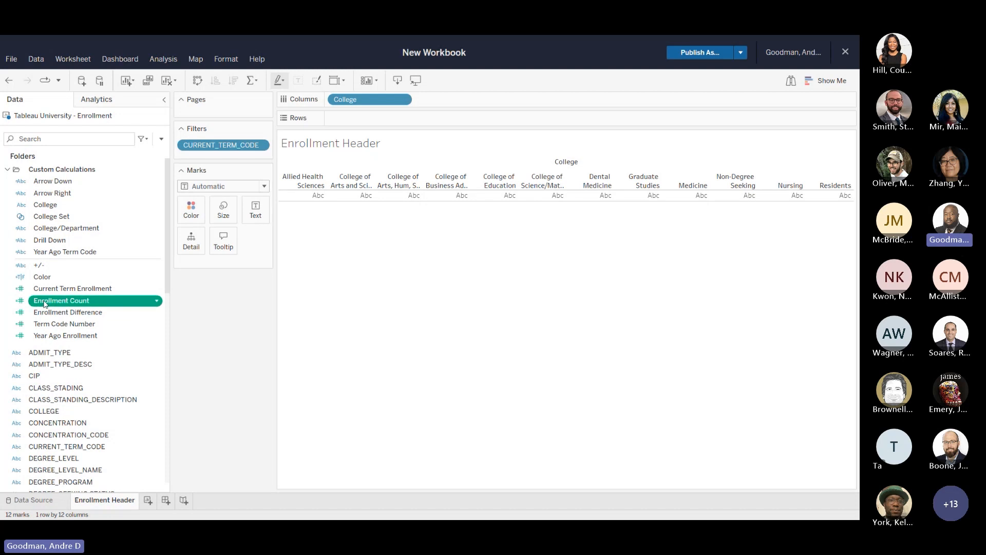
left_click_drag(45, 303, 266, 229)
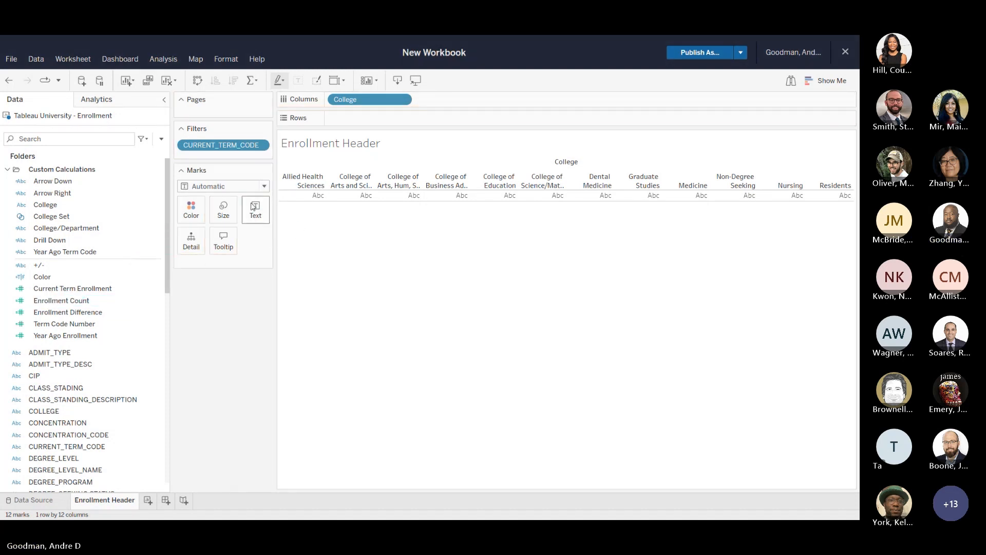
mouse_move(323, 199)
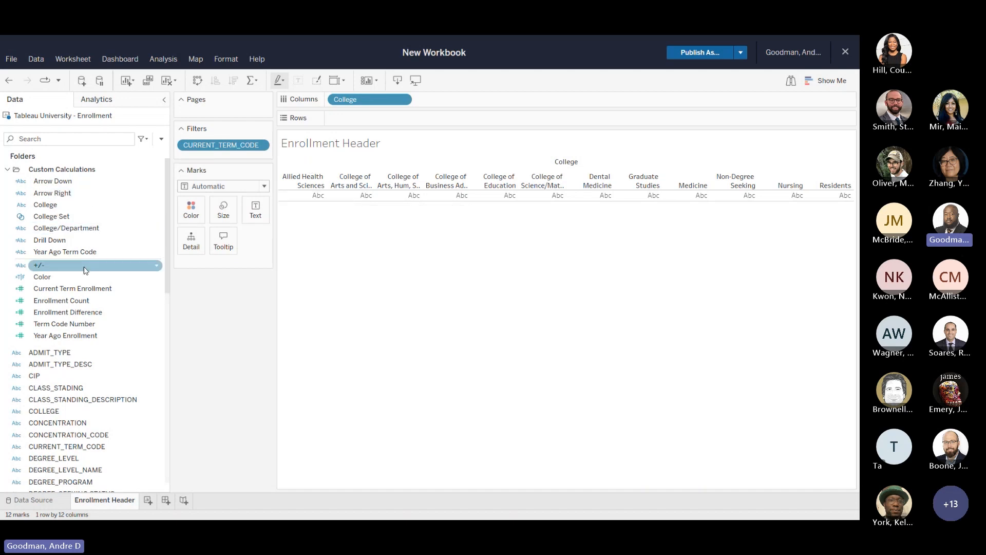
double_click(93, 304)
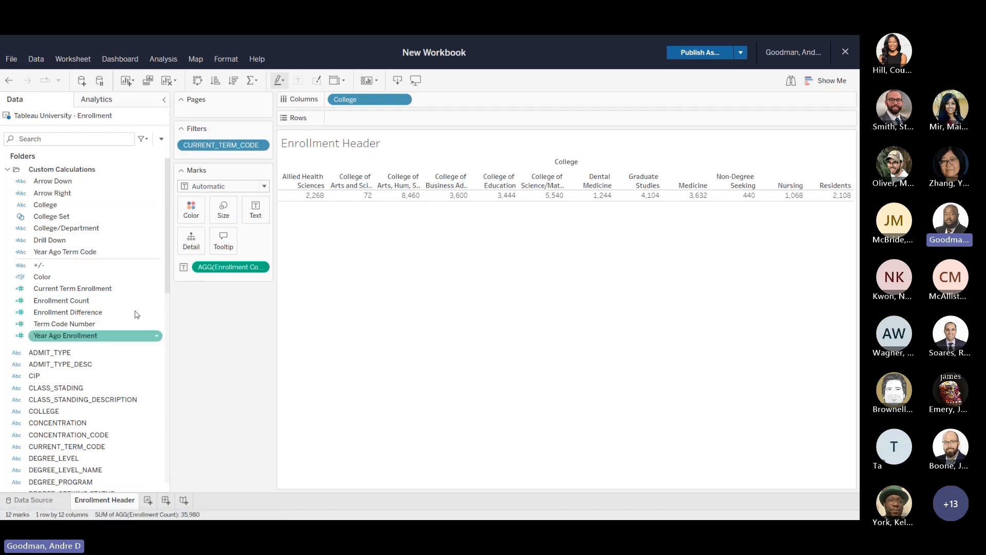
mouse_move(369, 198)
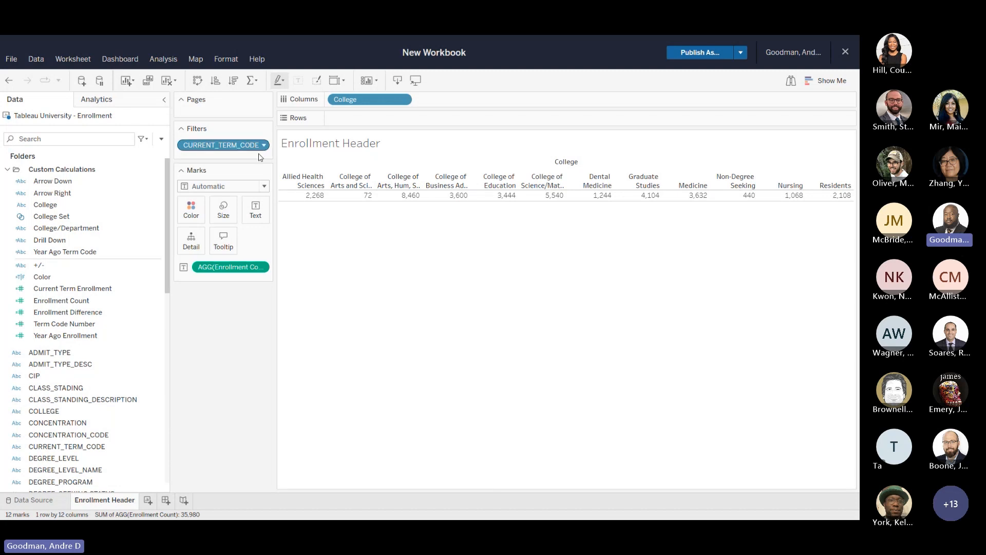
mouse_move(292, 203)
Add a new worksheet after Enrollment Header and name it Enrollment.
left_click(148, 501)
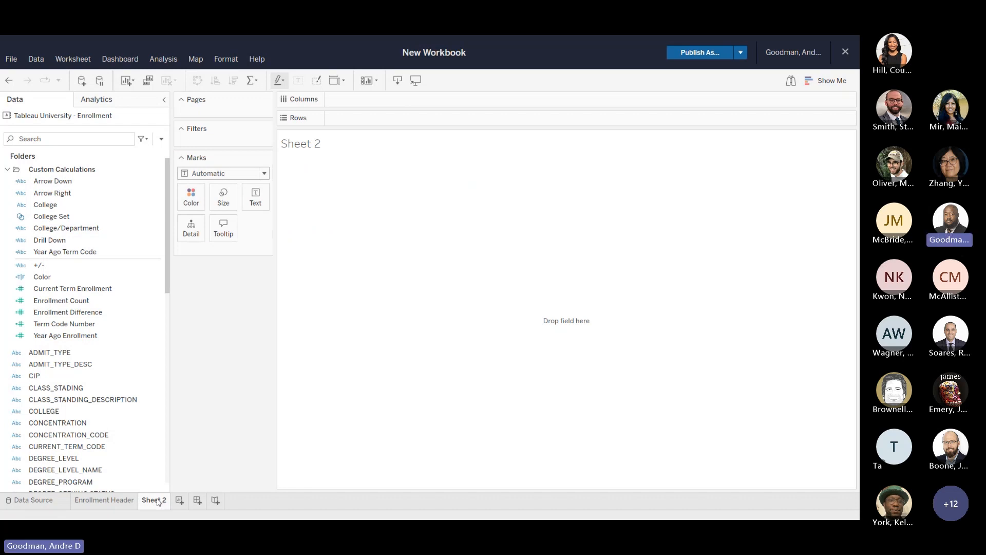
double_click(158, 502)
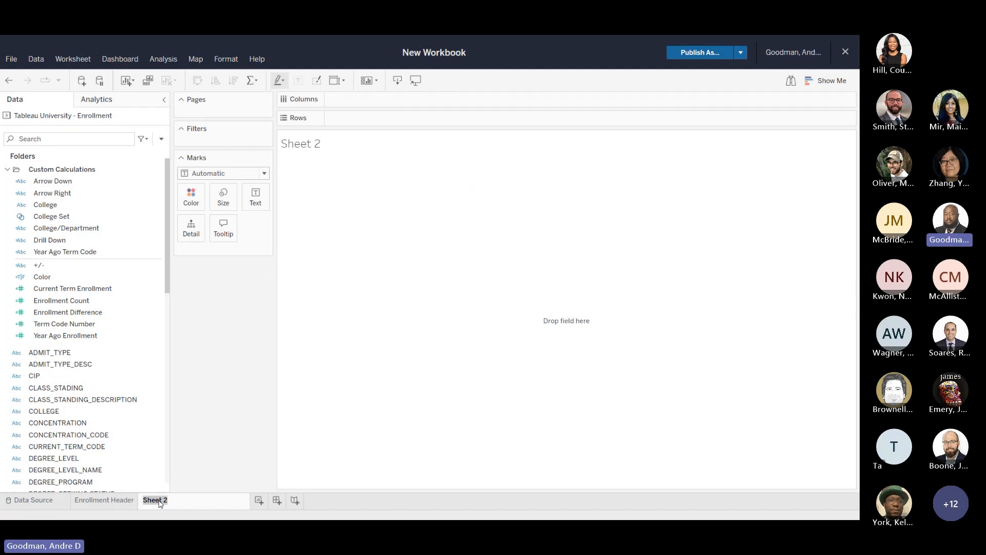
type("Enr")
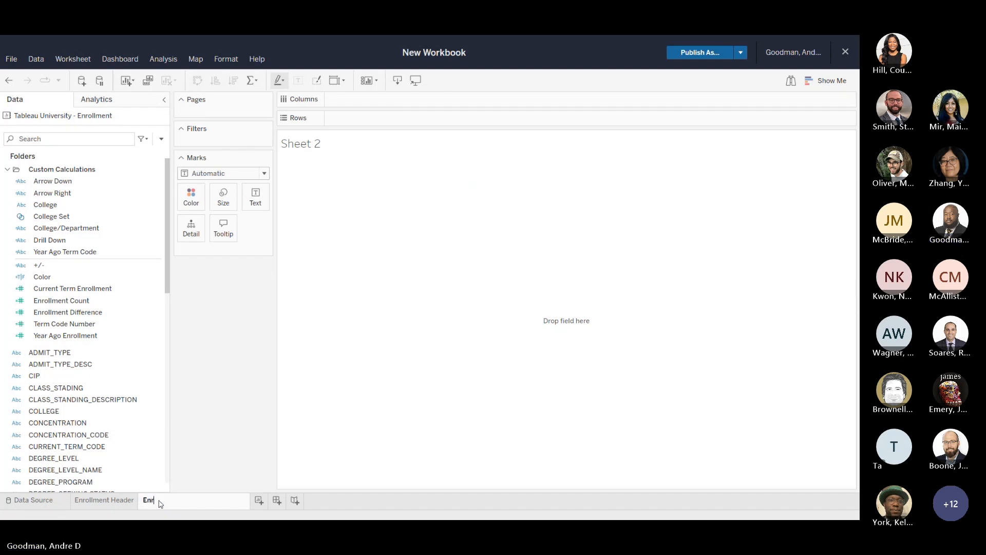
type("ollment")
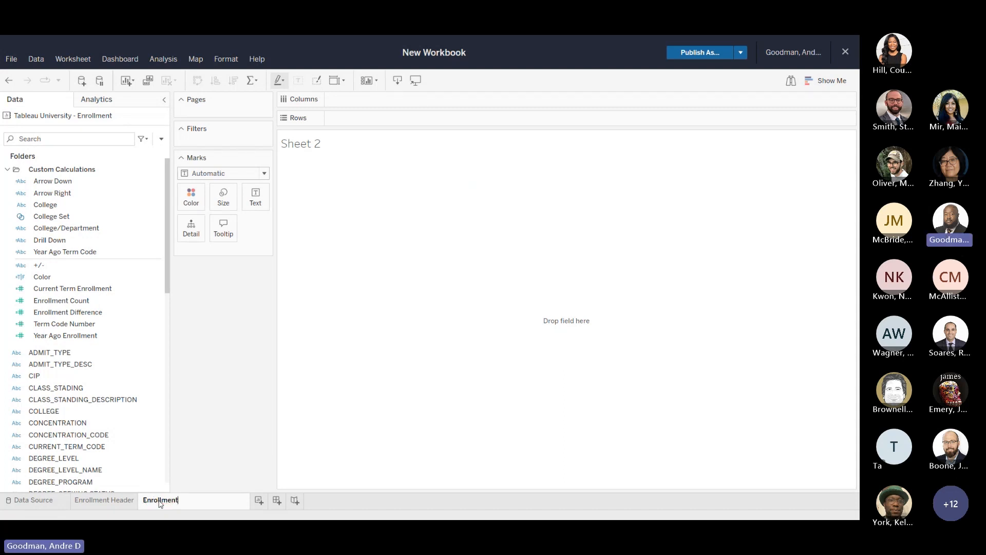
key("Return")
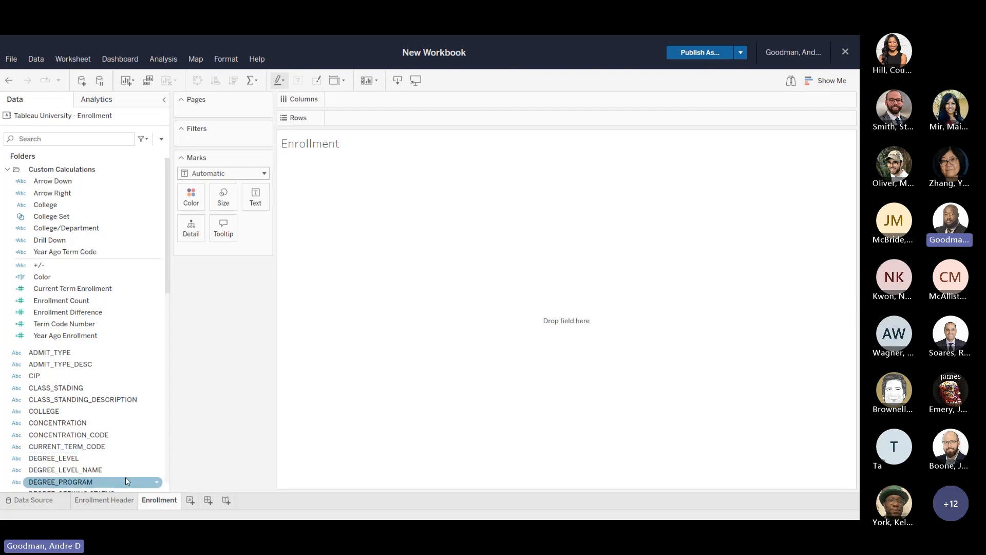
left_click(52, 140)
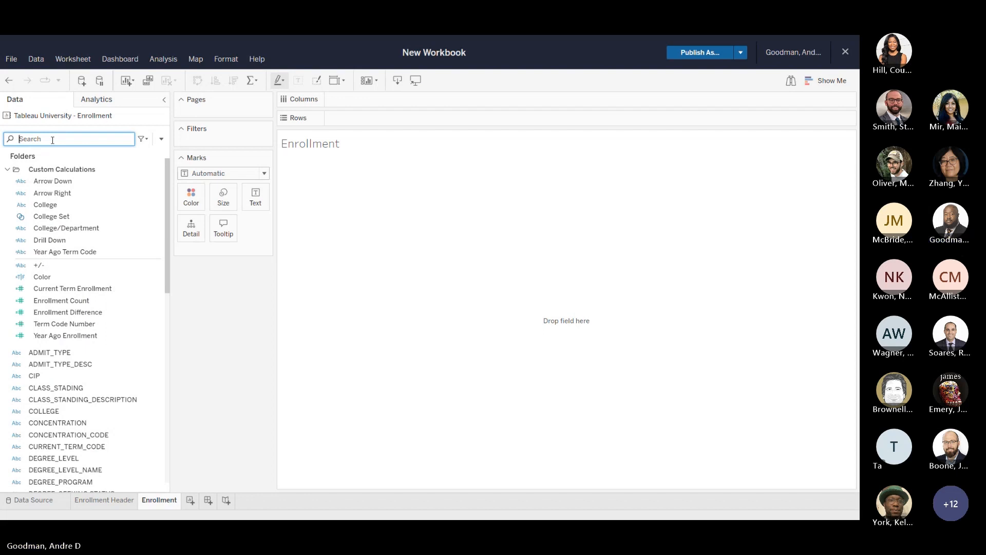
type("a")
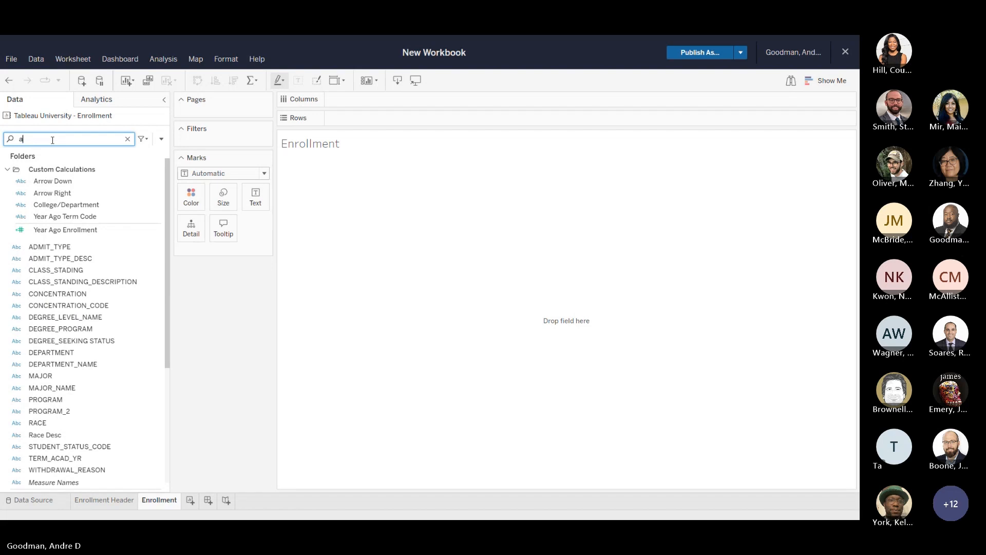
key("BackSpace")
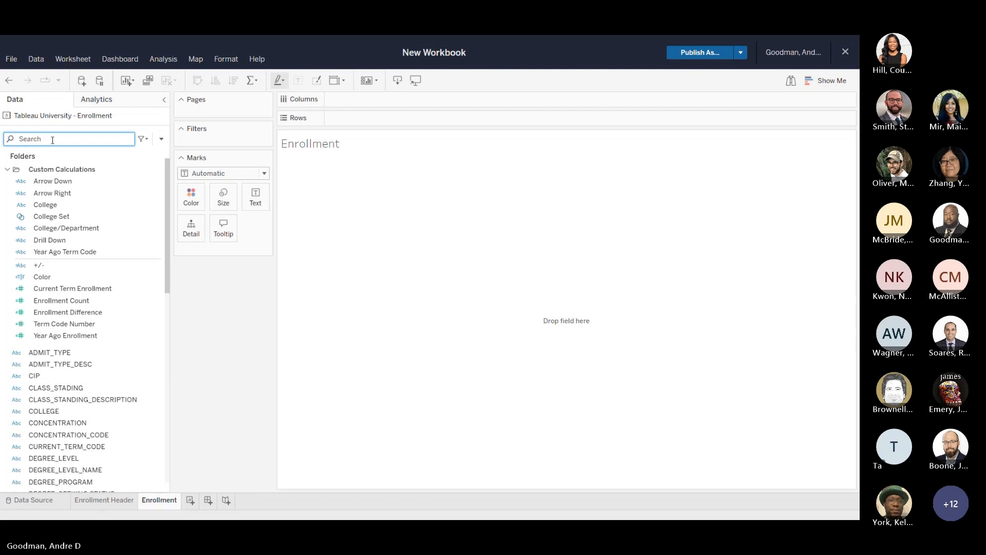
left_click(18, 252)
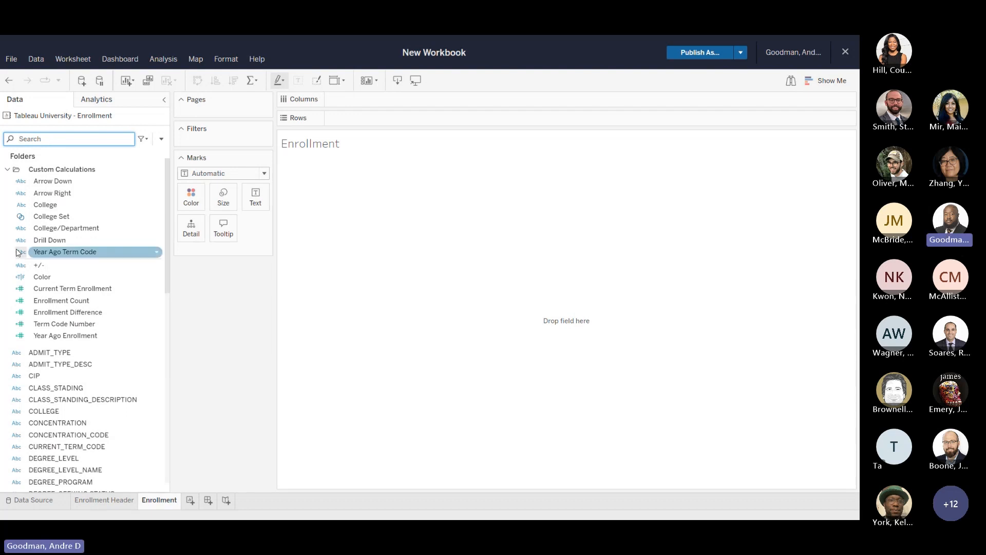
type("mm")
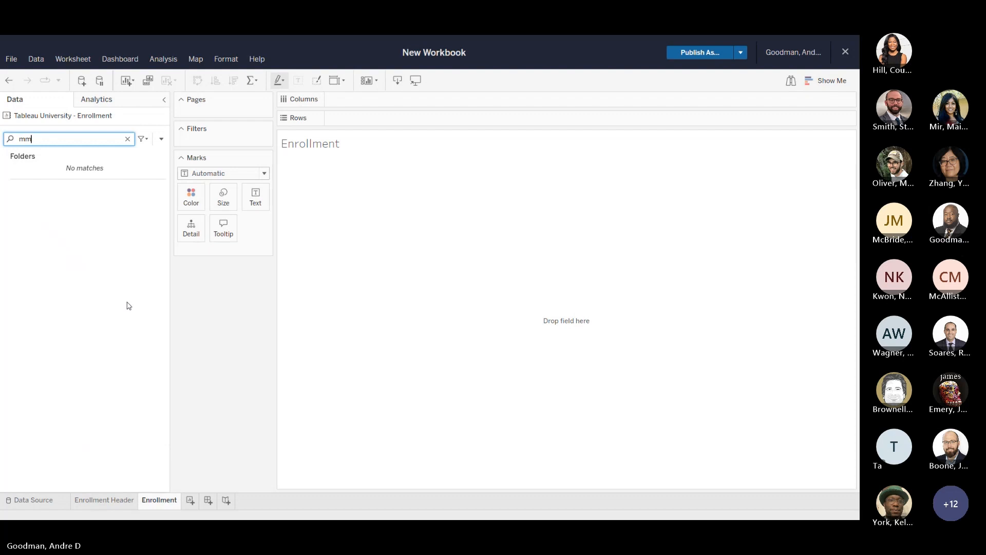
type("m")
key("BackSpace")
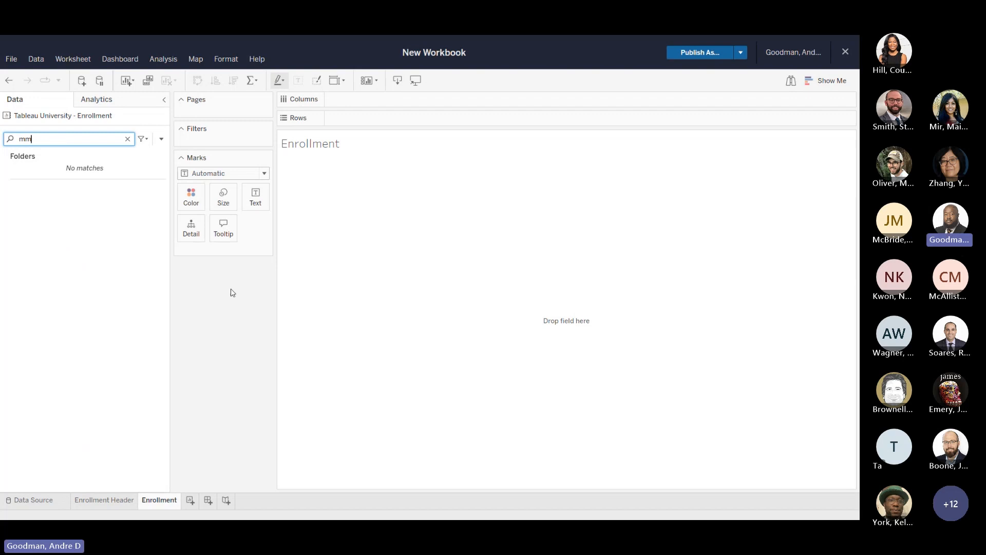
left_click(128, 139)
Add Measure Names to the Enrollment sheet's filters and deselect all measures in its filter settings.
scroll(104, 278, "down", 9)
scroll(107, 287, "down", 2)
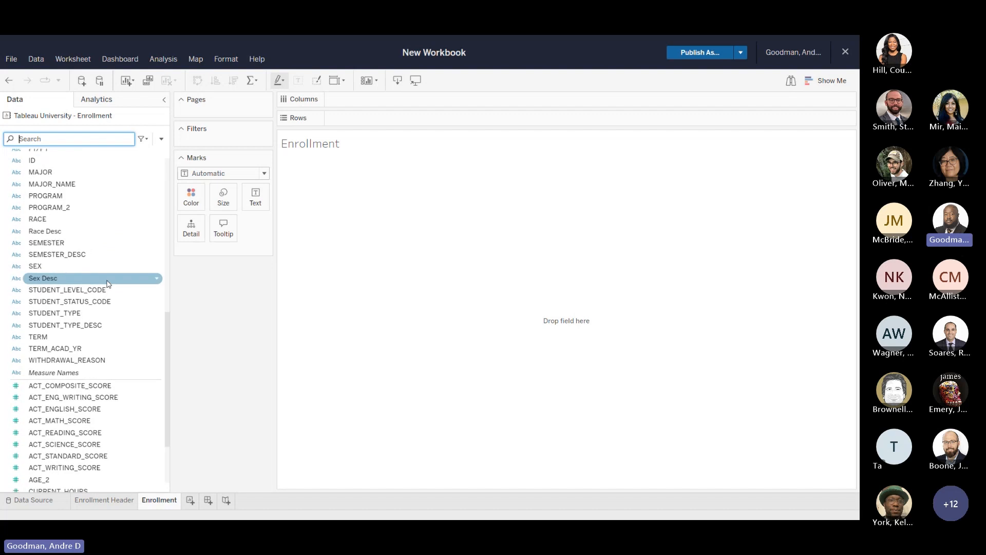
left_click_drag(93, 372, 241, 137)
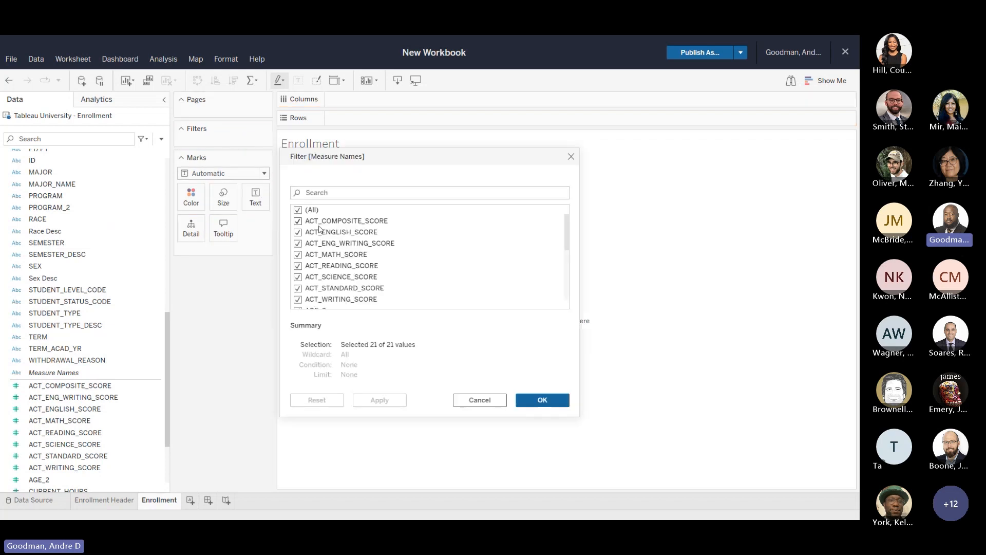
scroll(390, 278, "down", 2)
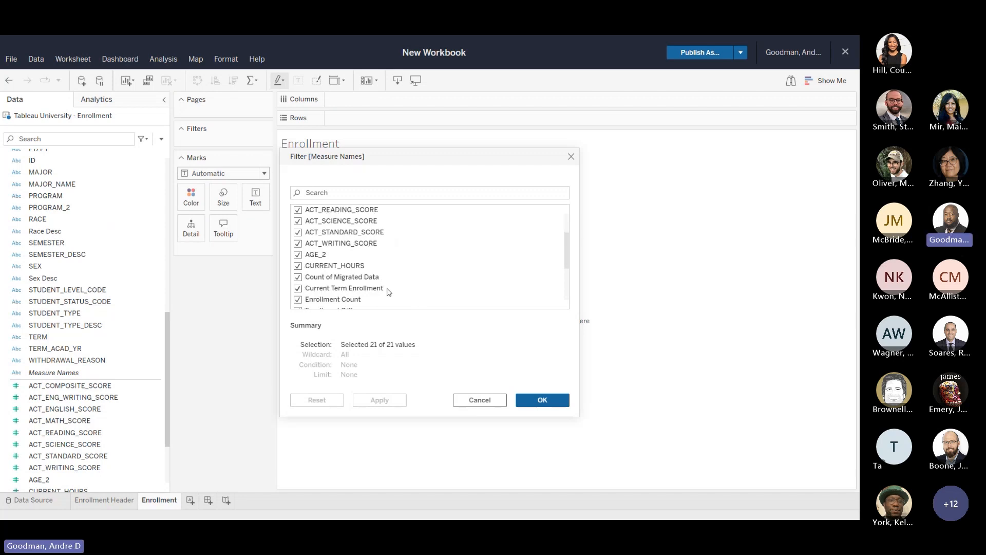
scroll(326, 277, "down", 3)
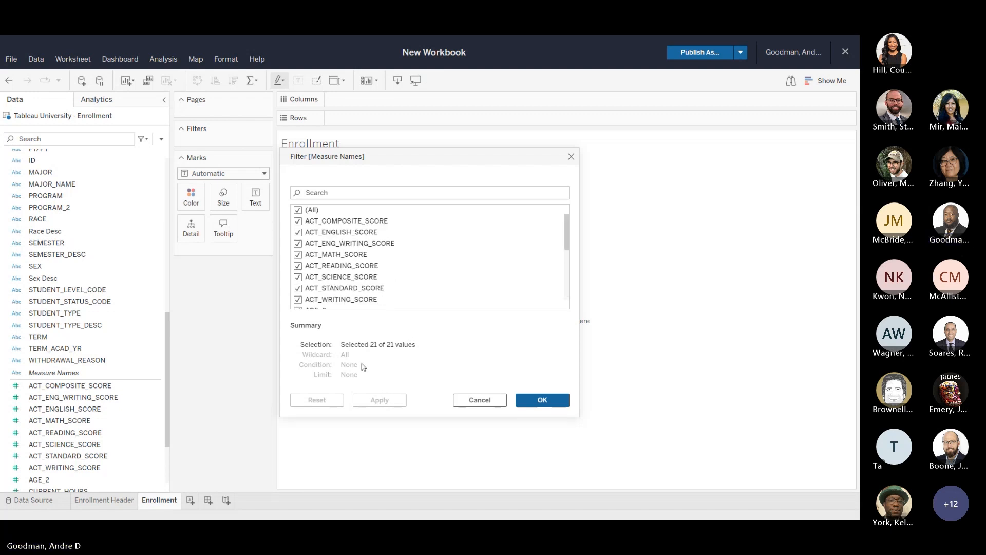
left_click(298, 209)
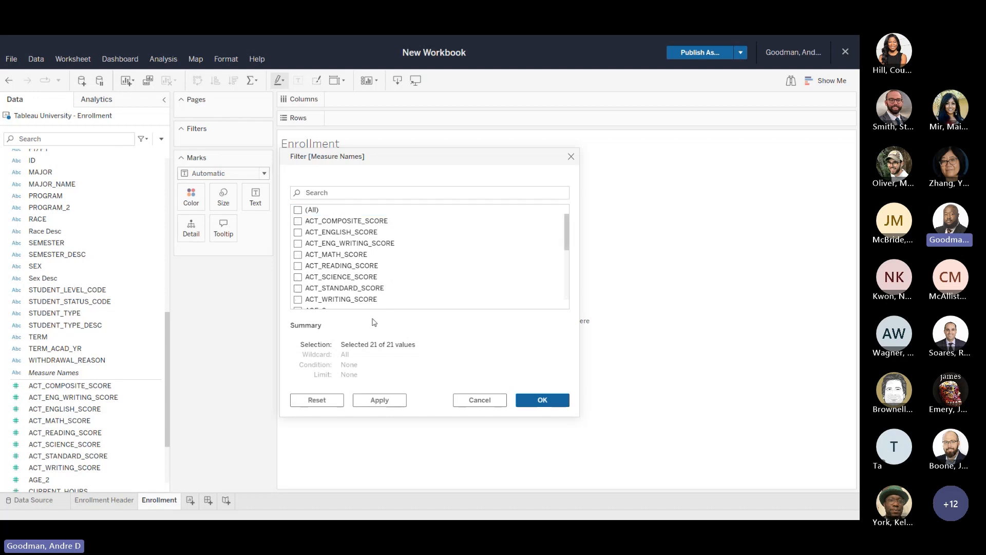
scroll(475, 288, "down", 3)
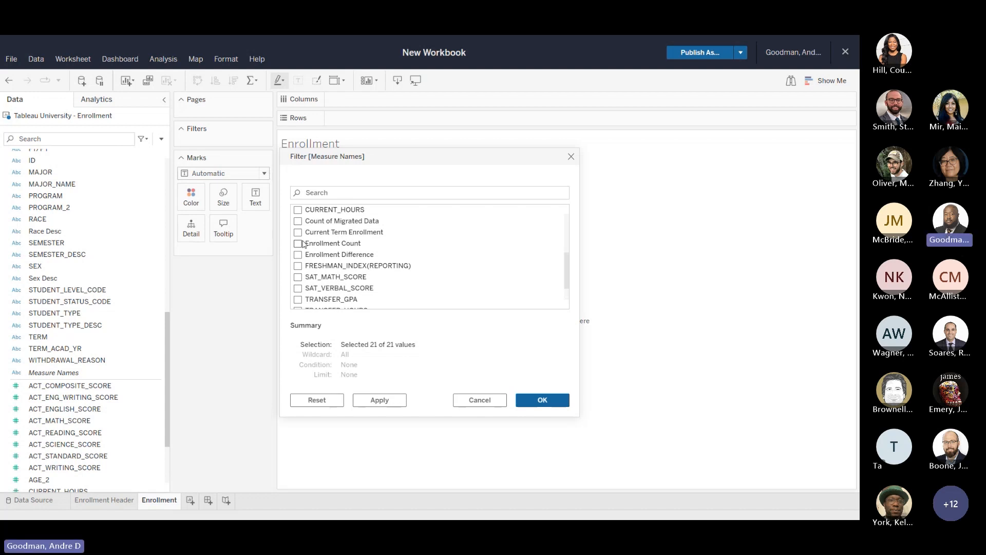
Leave full screen, check the meeting chat in Microsoft Teams, and return to the workbook in full screen.
left_click(243, 396)
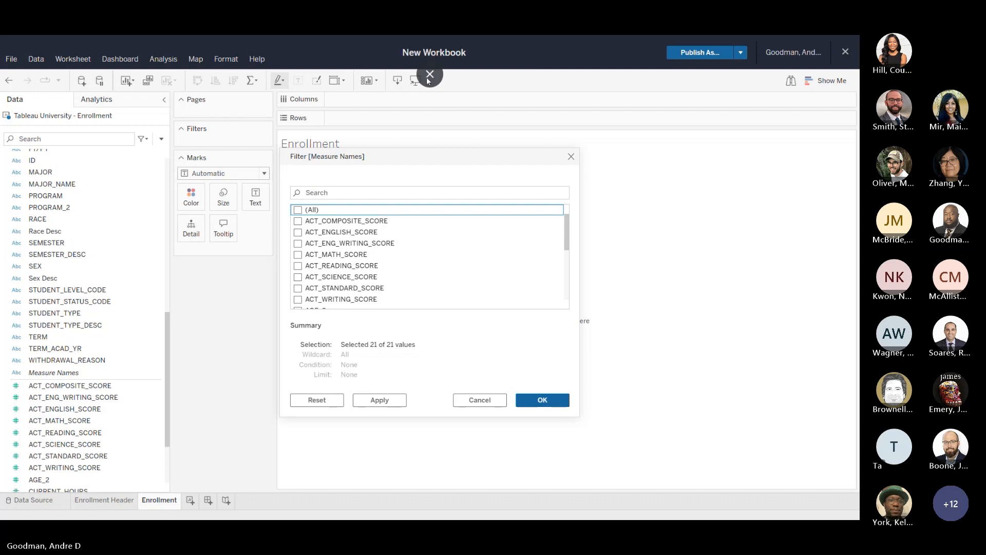
left_click(429, 77)
mouse_move(424, 508)
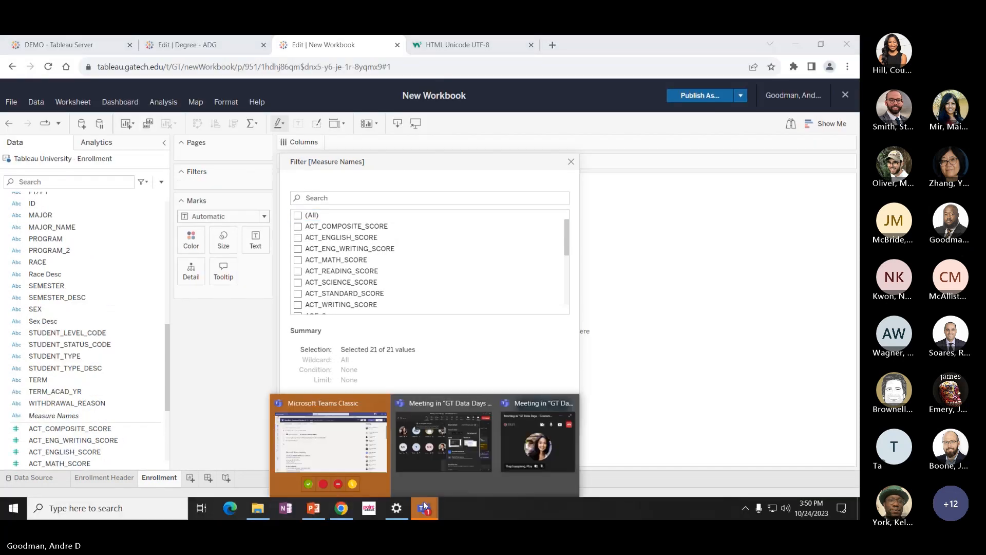
left_click(436, 443)
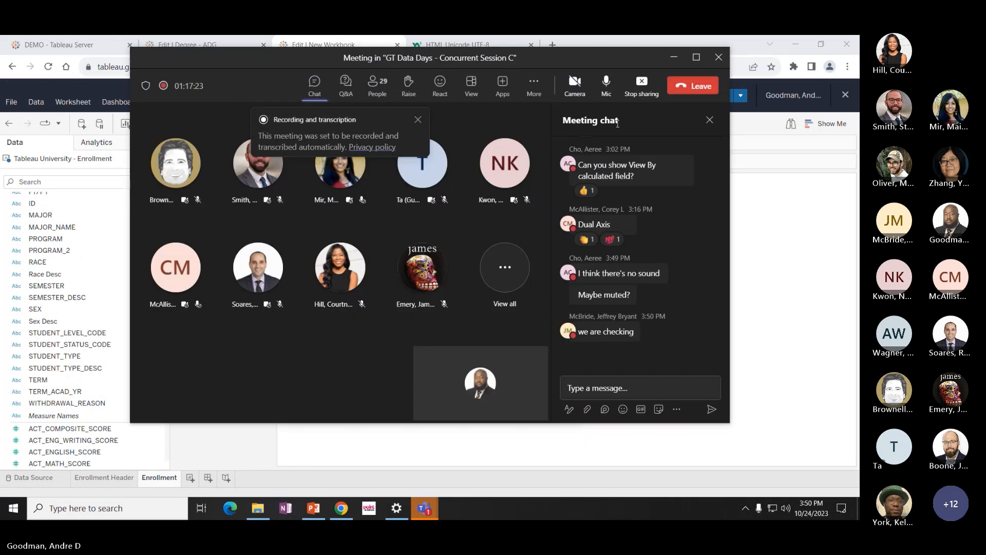
left_click(673, 59)
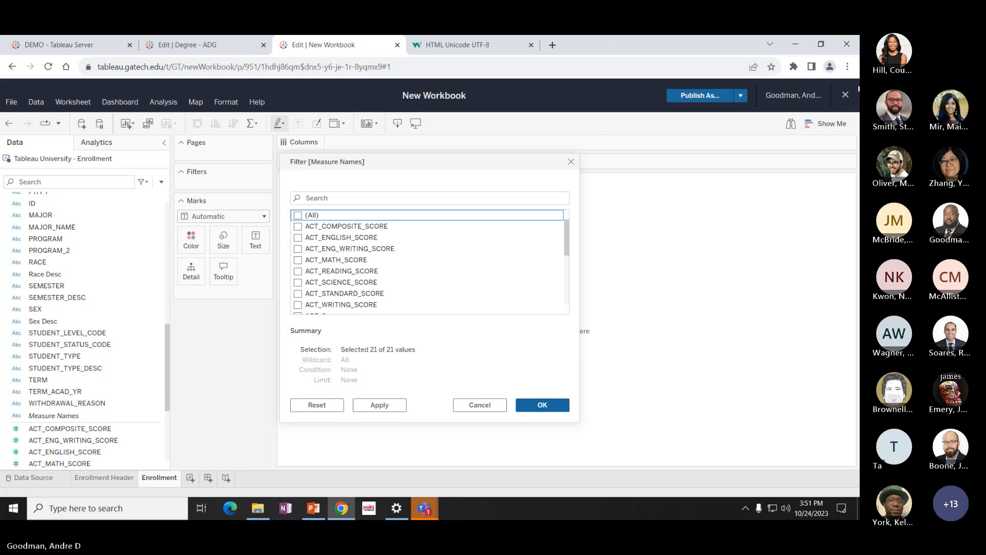
left_click(848, 67)
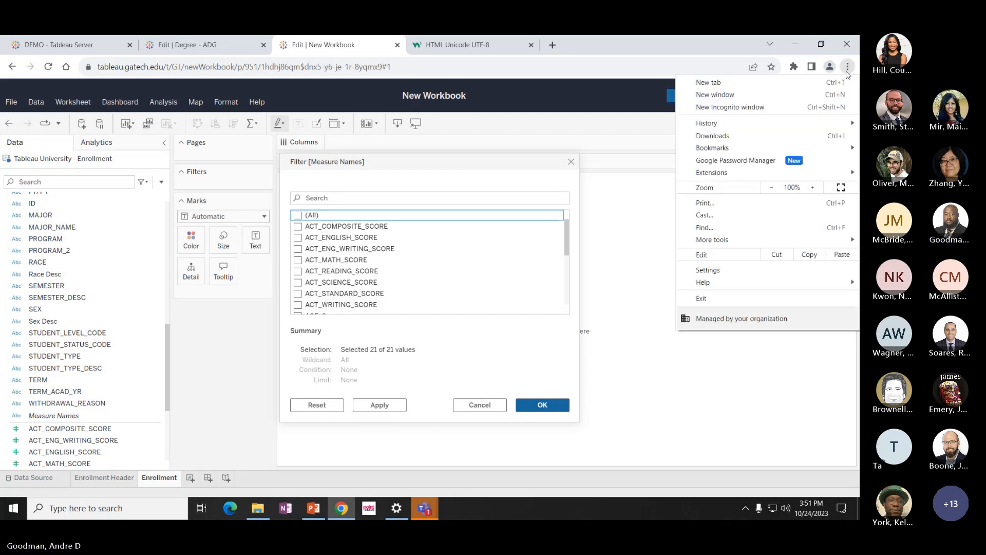
left_click(843, 188)
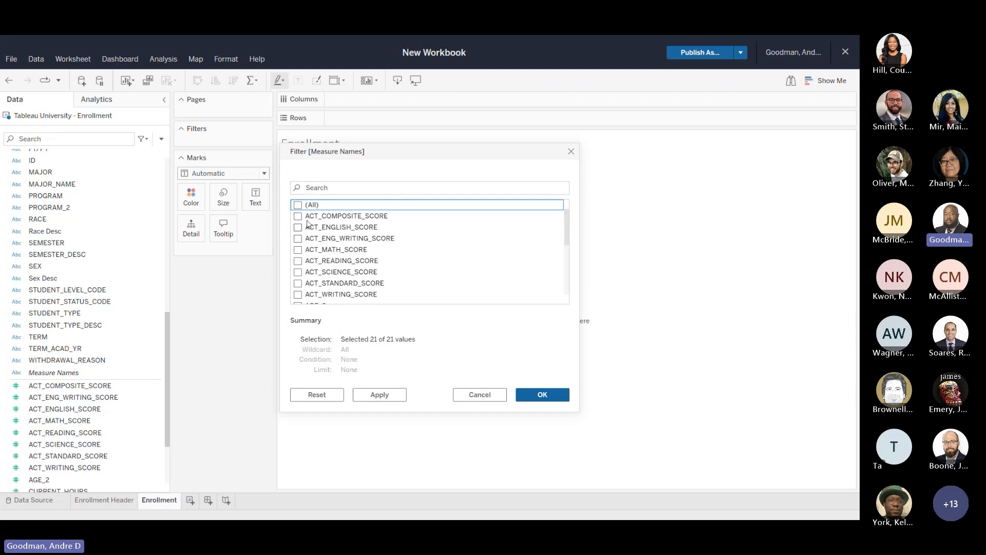
Include only Enrollment Count and Year Ago Enrollment in the Measure Names filter and apply it.
scroll(344, 254, "down", 4)
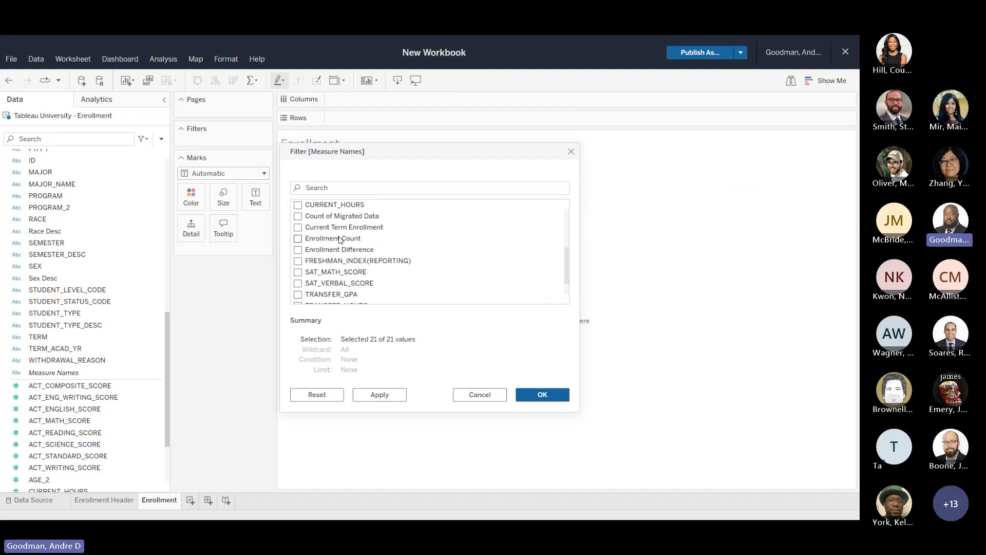
left_click(333, 239)
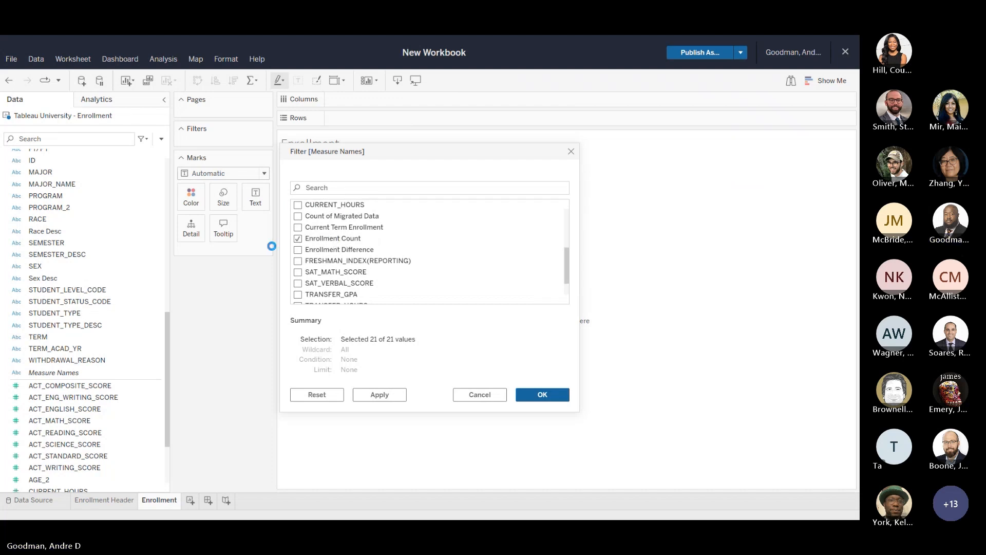
scroll(489, 267, "down", 1)
scroll(489, 267, "down", 1)
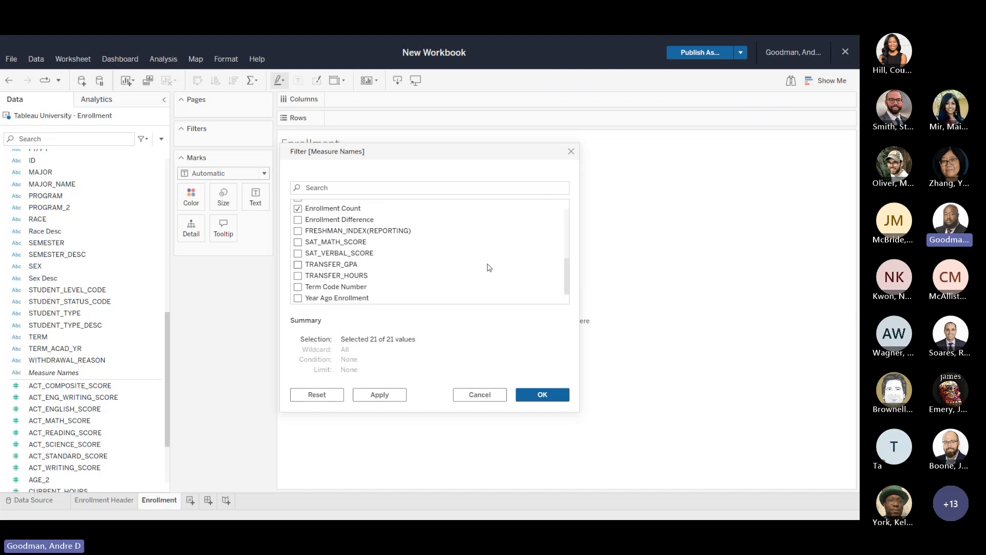
left_click(297, 297)
left_click(375, 395)
left_click(541, 394)
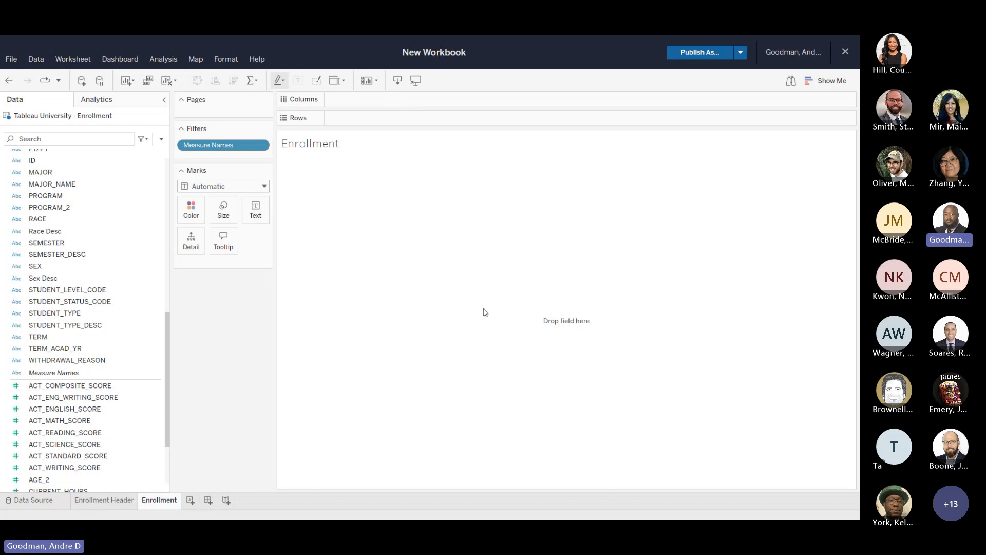
Place the College field from Custom Calculations on Rows of the Enrollment sheet.
left_click(125, 438)
scroll(153, 261, "up", 10)
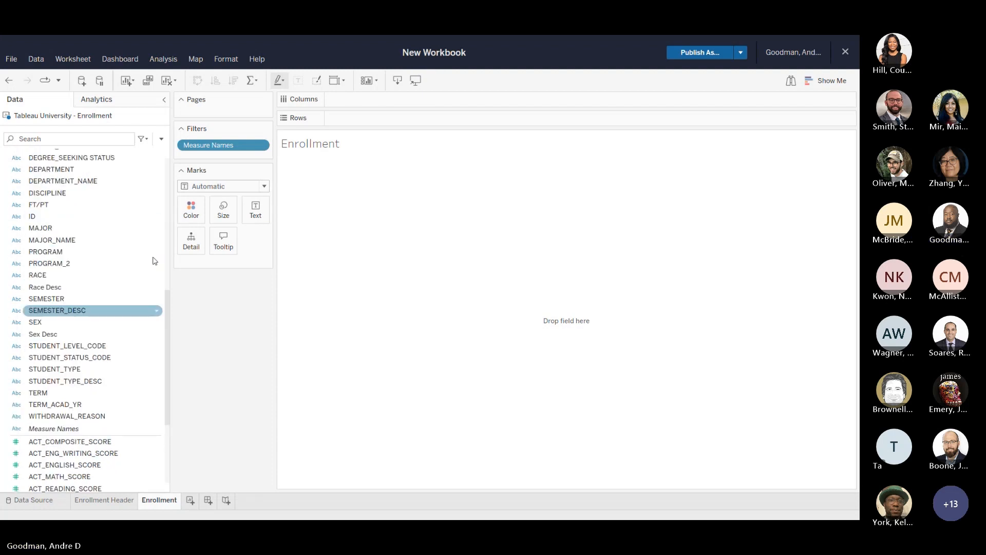
scroll(151, 265, "up", 2)
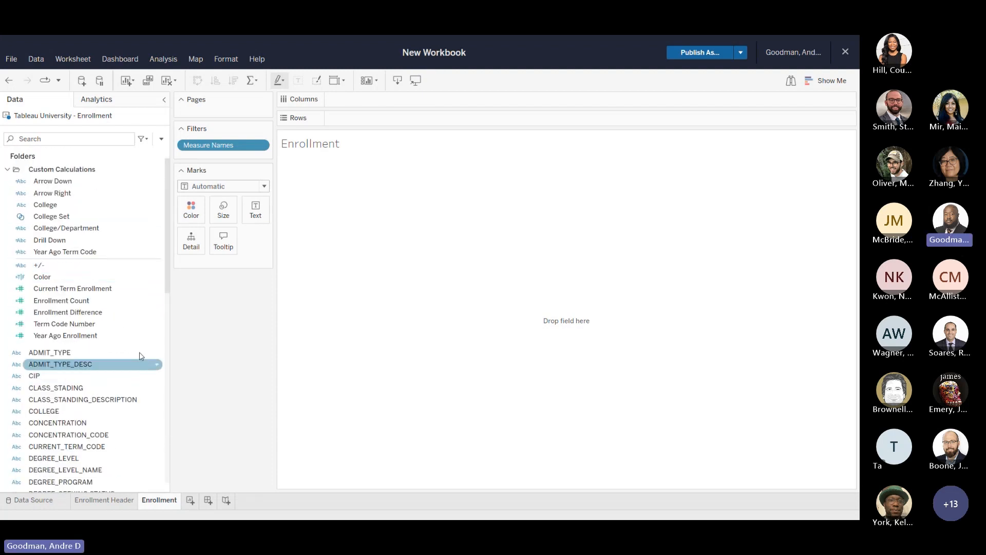
left_click(74, 204)
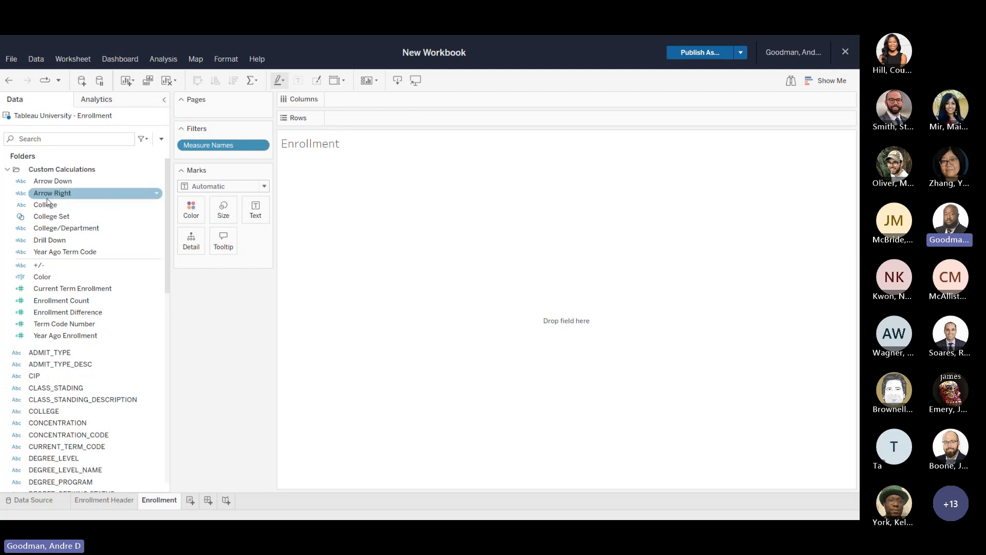
mouse_move(52, 208)
left_mouse_down()
mouse_move(128, 163)
mouse_move(513, 84)
mouse_move(453, 186)
mouse_move(409, 119)
left_mouse_up()
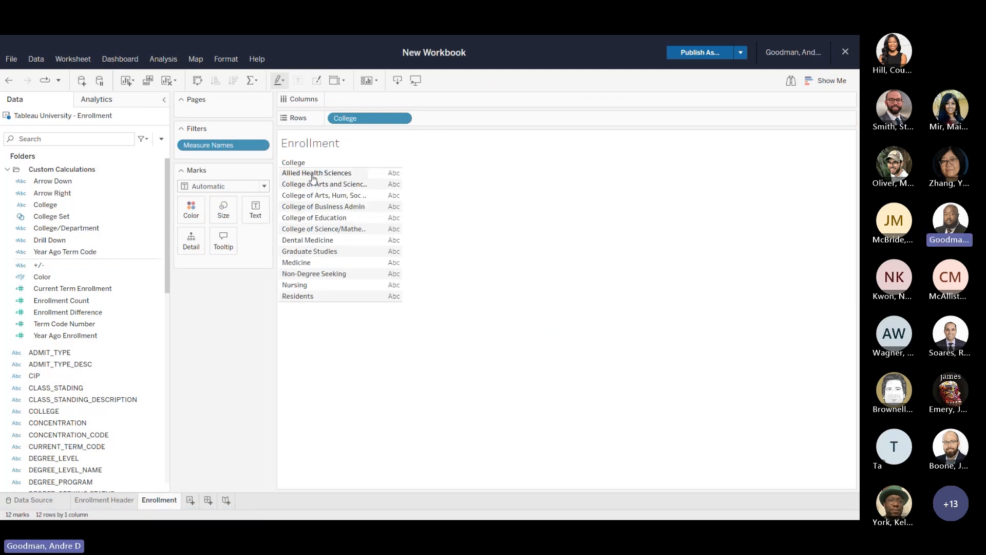
Narrow the College header column so the longer college names wrap.
left_click(313, 184)
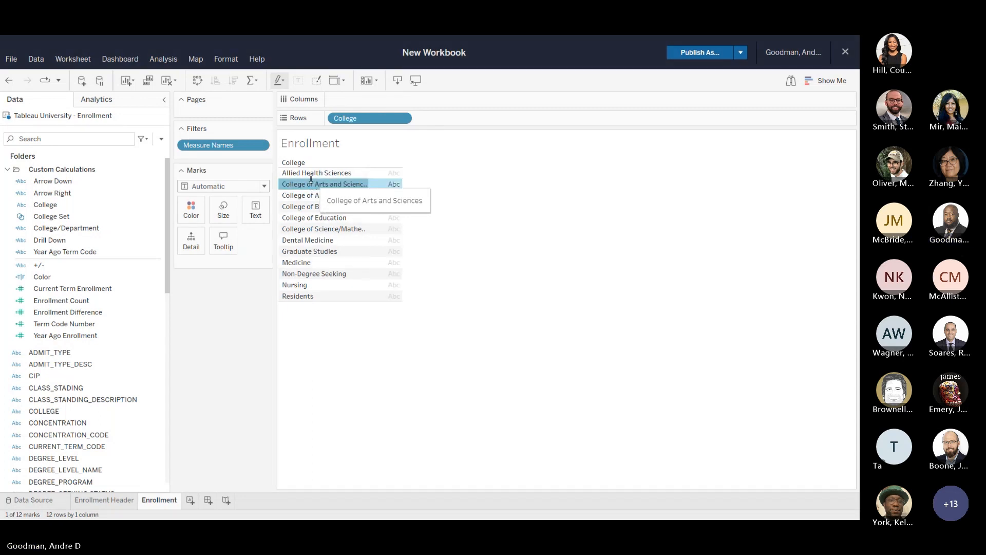
left_click_drag(310, 186, 310, 187)
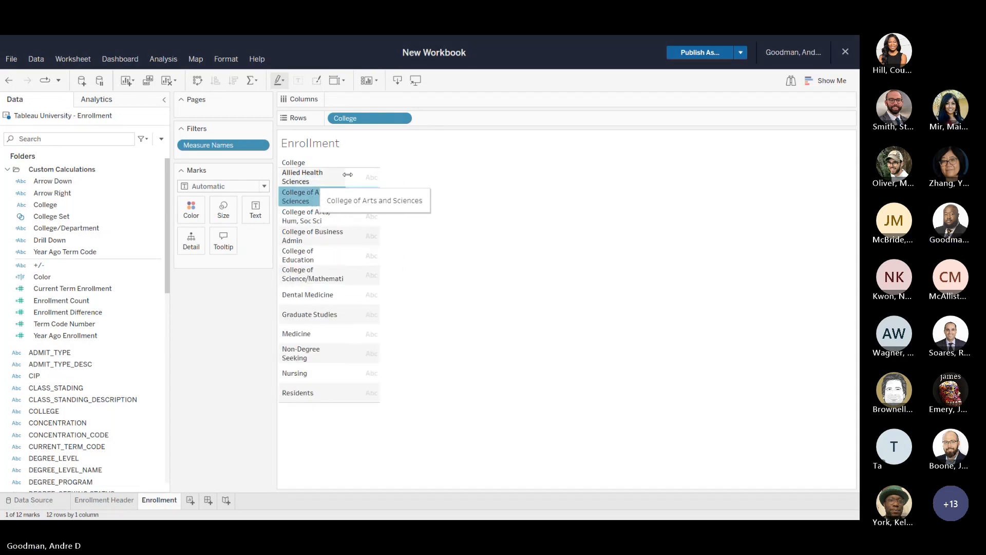
left_click(289, 198)
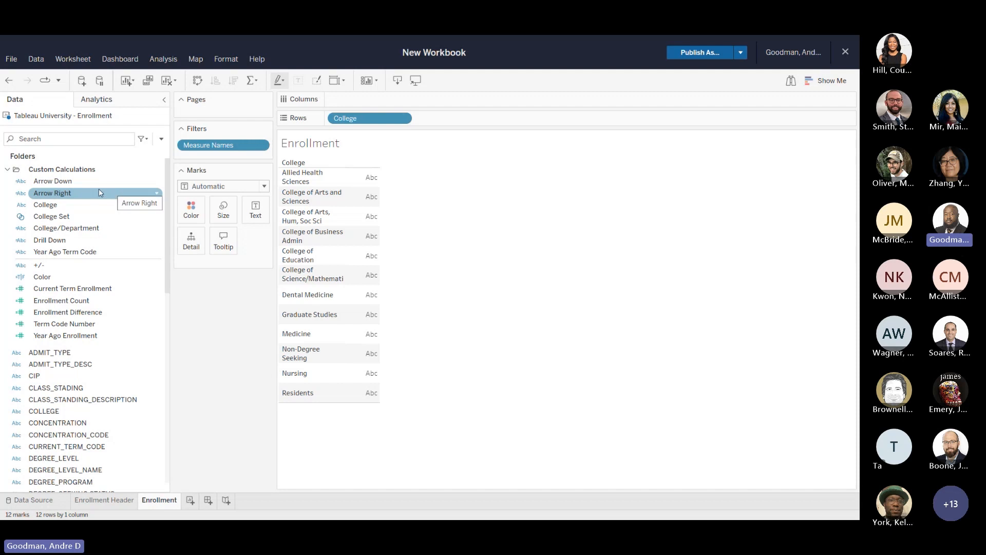
Add Drill Down and College/Department from Custom Calculations to Rows after College, in that order.
left_click(70, 241)
left_click_drag(70, 241, 458, 122)
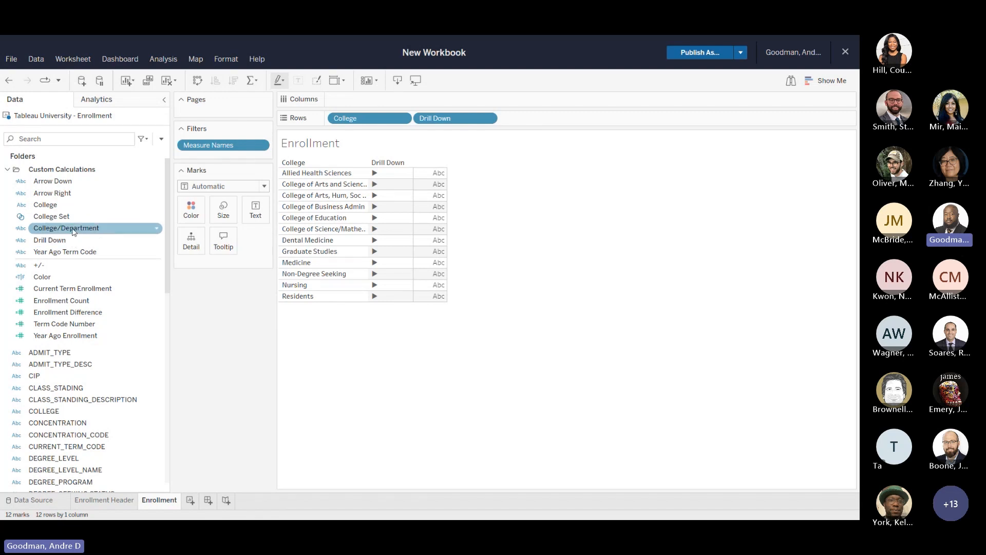
left_click_drag(73, 227, 209, 192)
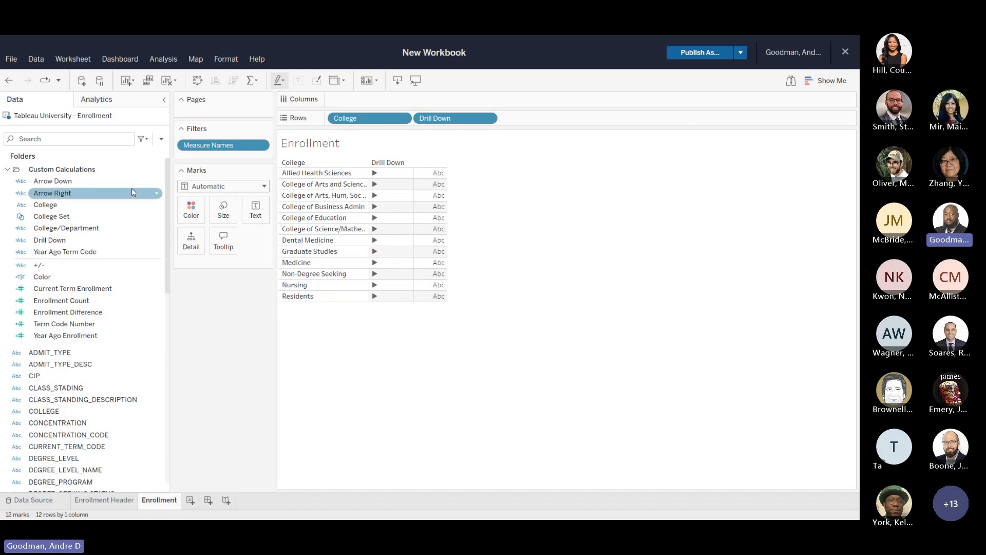
left_click(75, 232)
left_click_drag(76, 236, 587, 123)
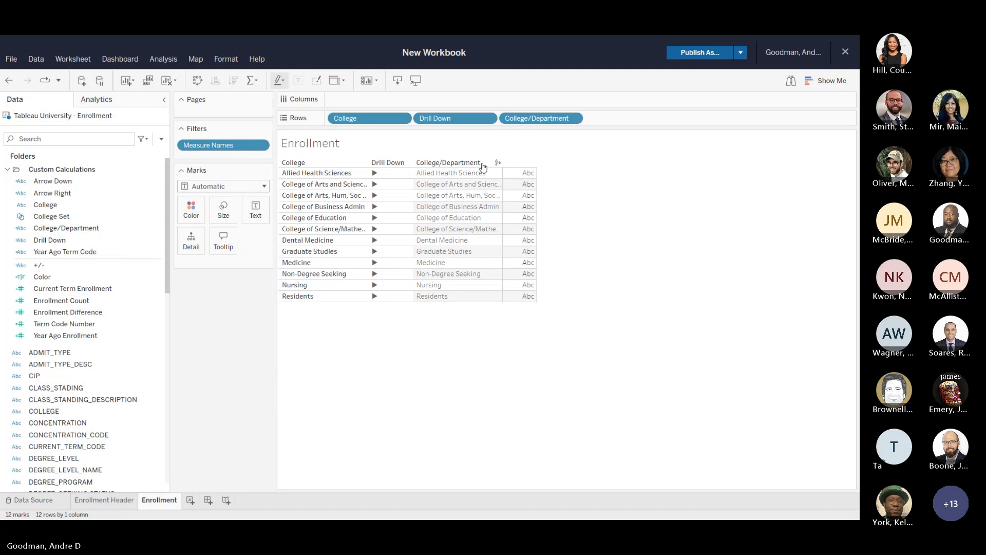
Hide the College header from the rows and set the Enrollment view to Fit Width.
left_click(407, 121)
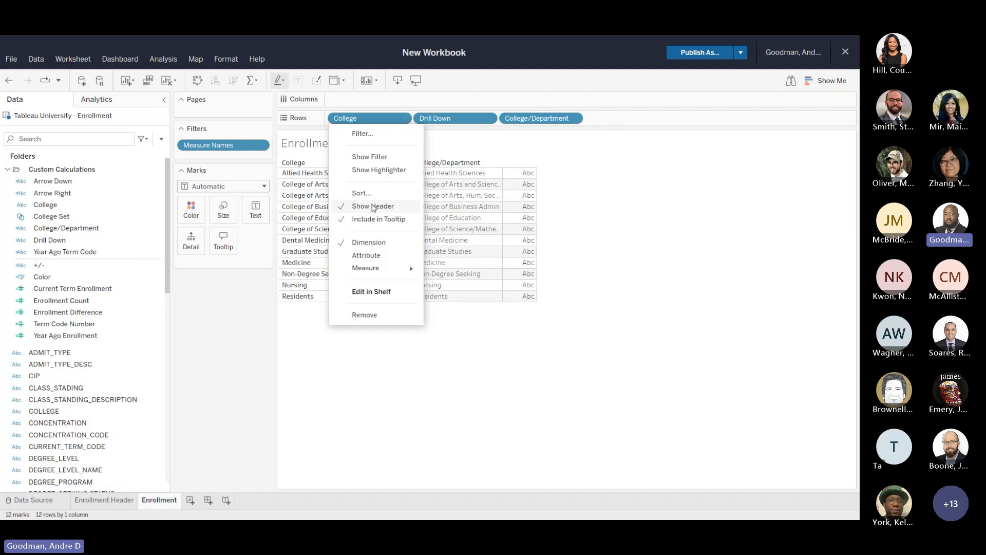
left_click(373, 207)
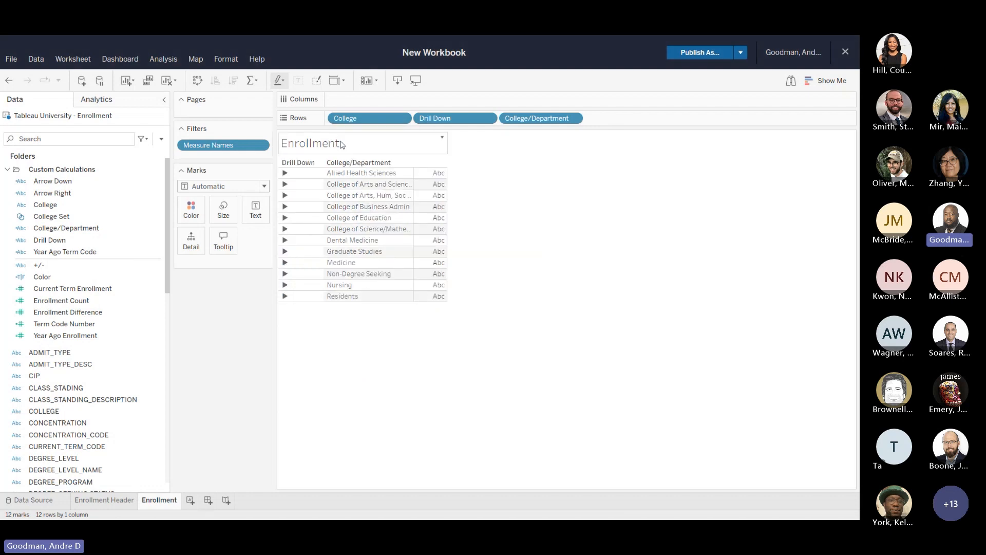
left_click(344, 81)
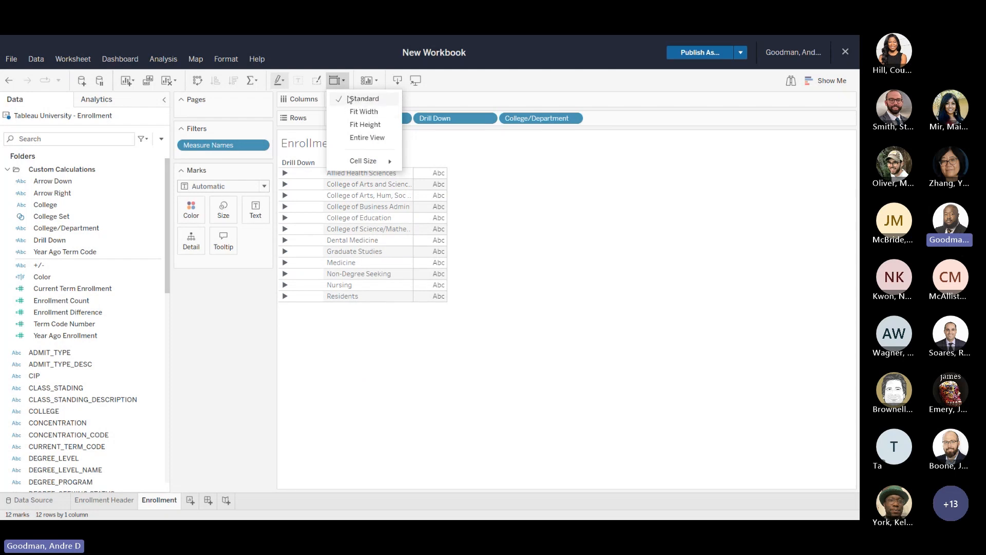
left_click(361, 112)
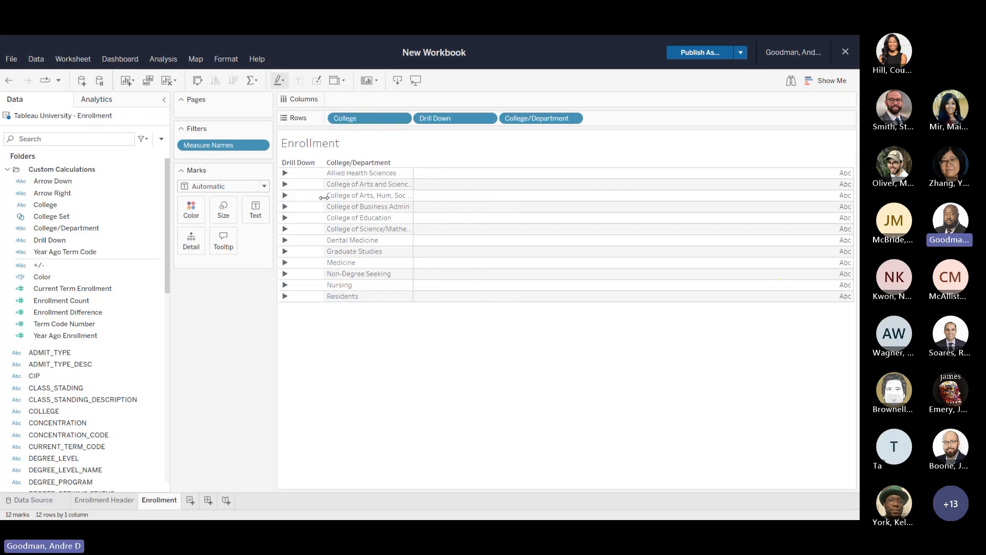
Widen the Drill Down and College/Department header columns so full college names fit, and make the rows slightly taller.
left_click_drag(325, 197, 356, 196)
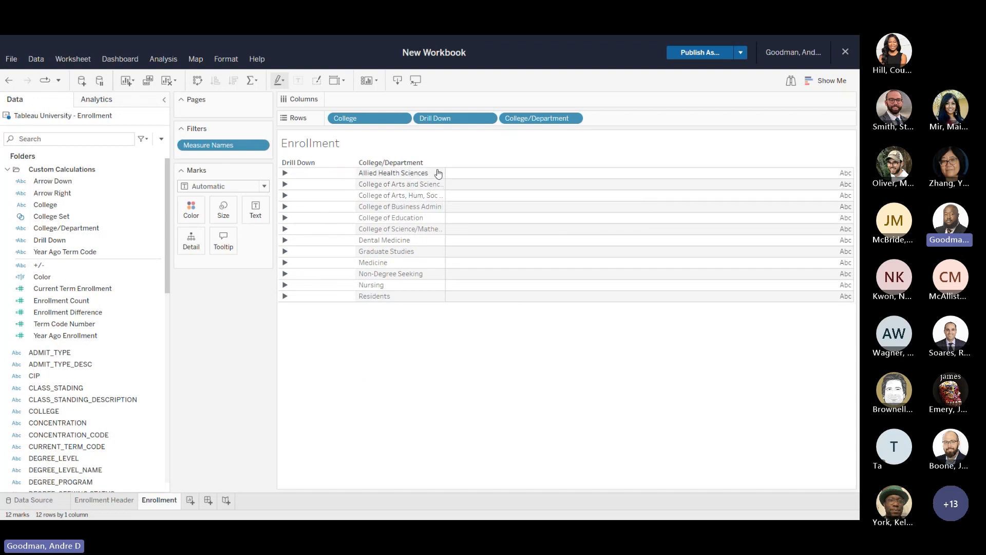
left_click_drag(445, 174, 461, 175)
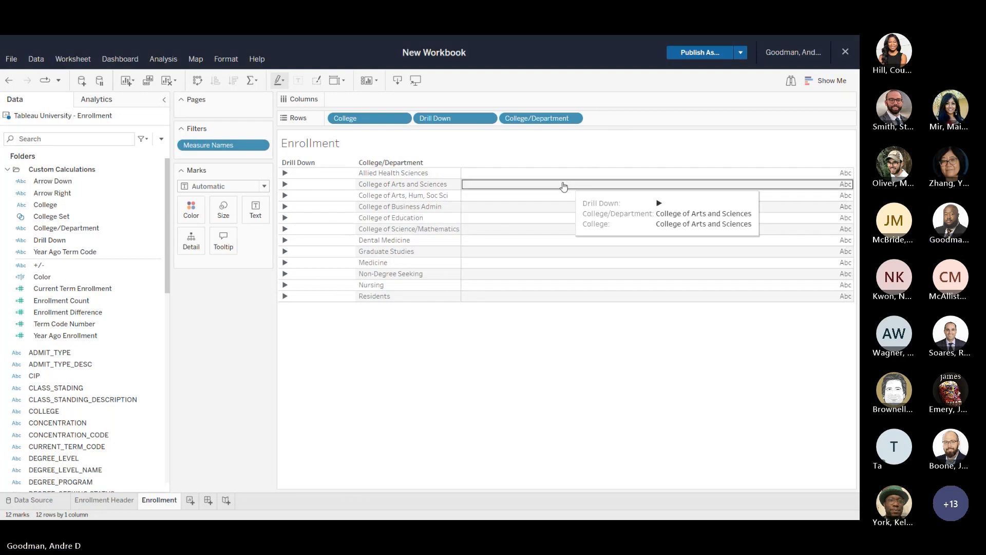
left_click(473, 185)
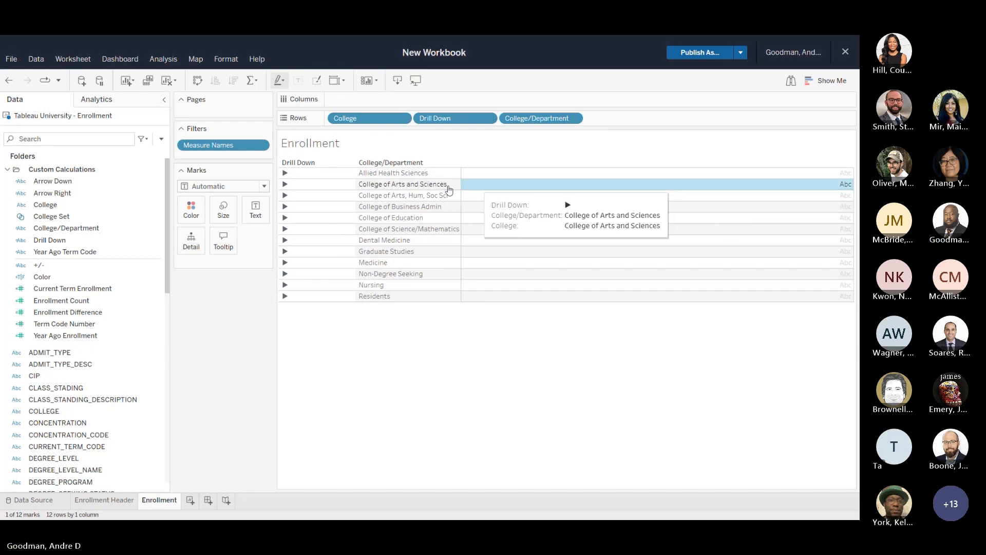
left_click_drag(460, 181, 488, 184)
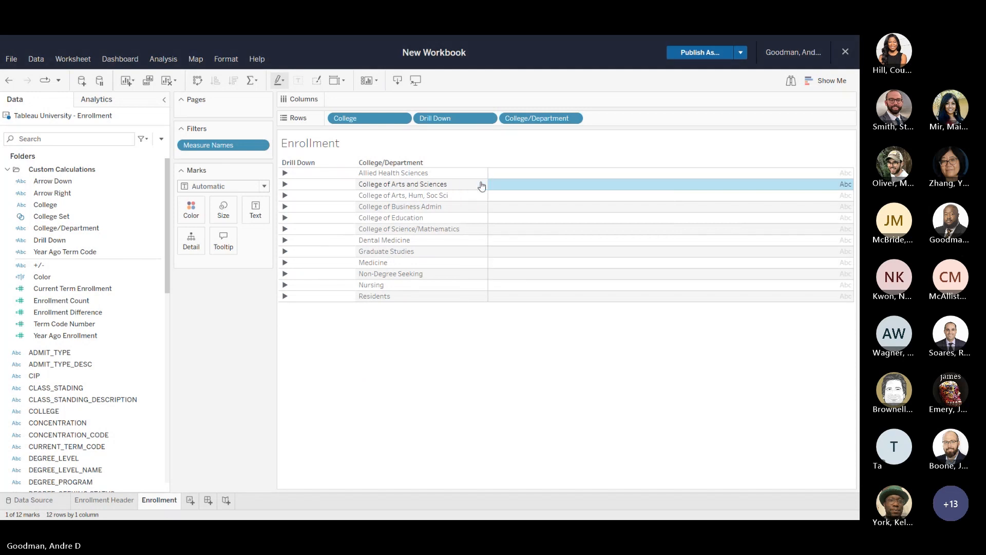
left_click_drag(481, 178, 481, 183)
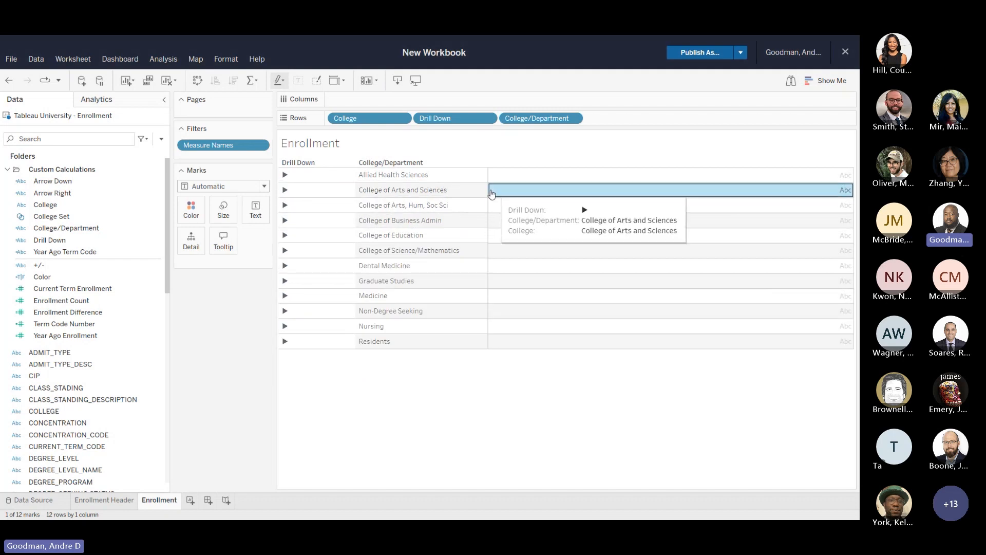
left_click(492, 194)
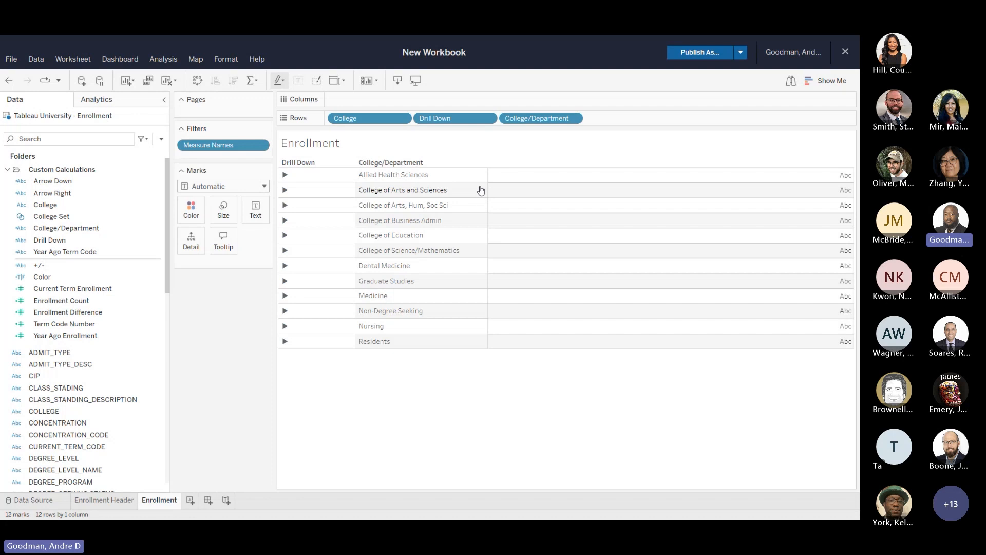
Format the workbook so all fonts use Tahoma in black (#000000).
right_click(480, 192)
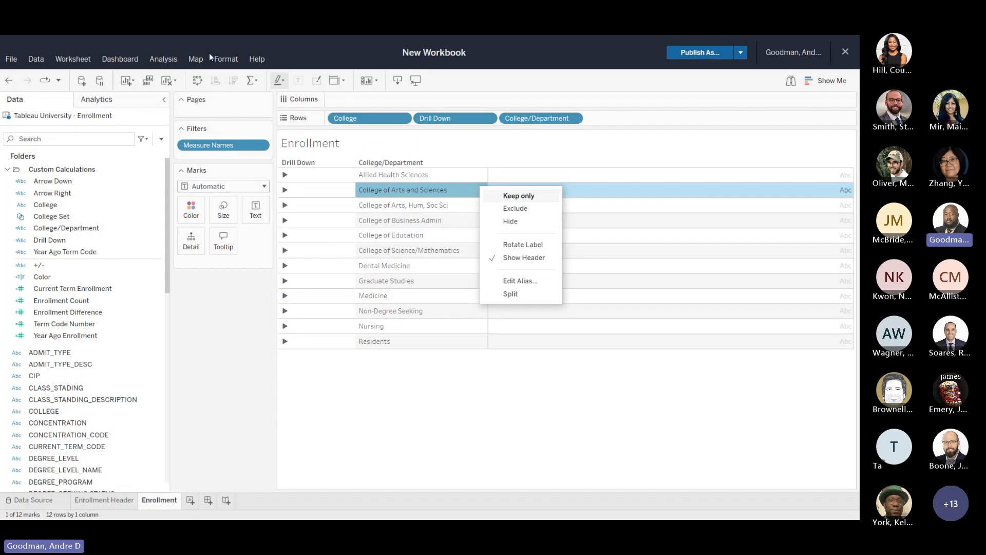
left_click(226, 65)
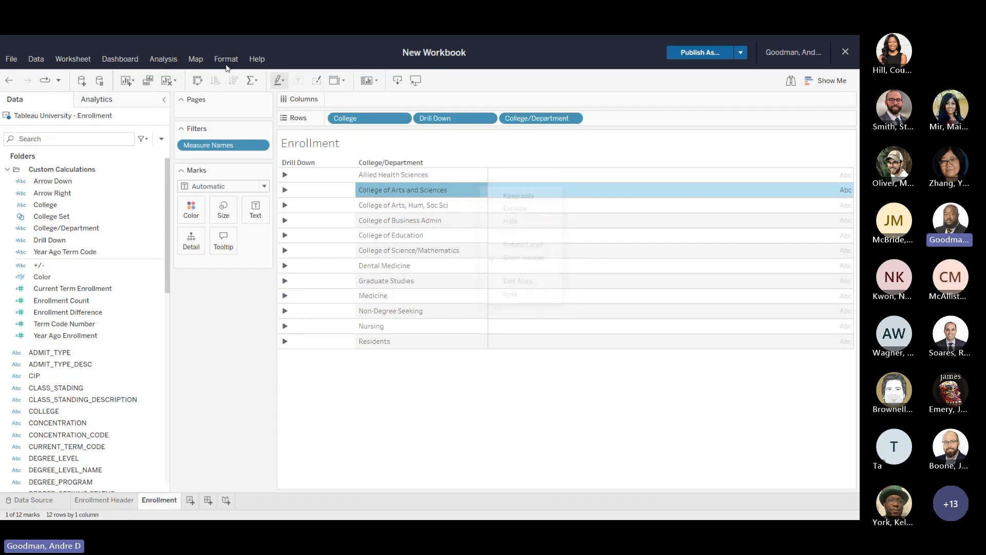
left_click(226, 59)
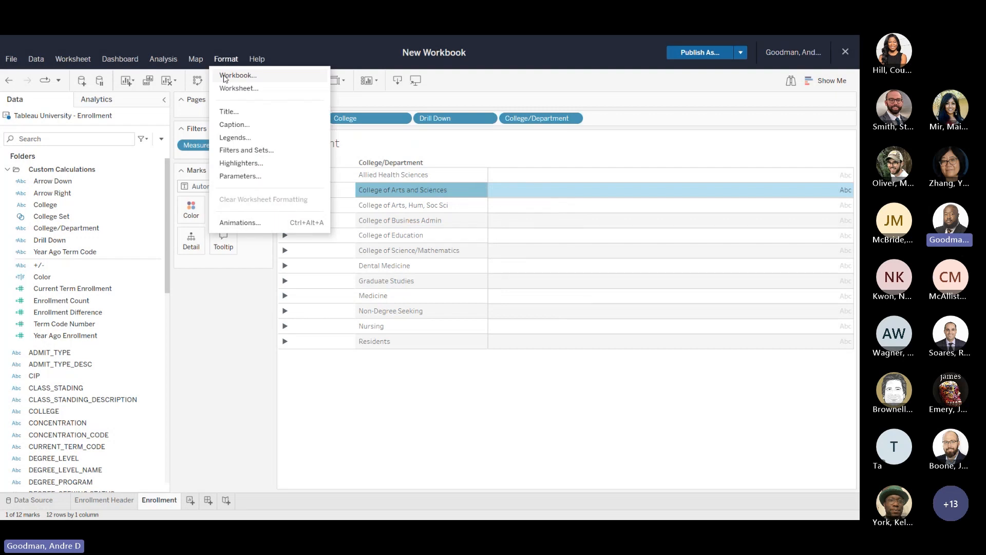
left_click(225, 77)
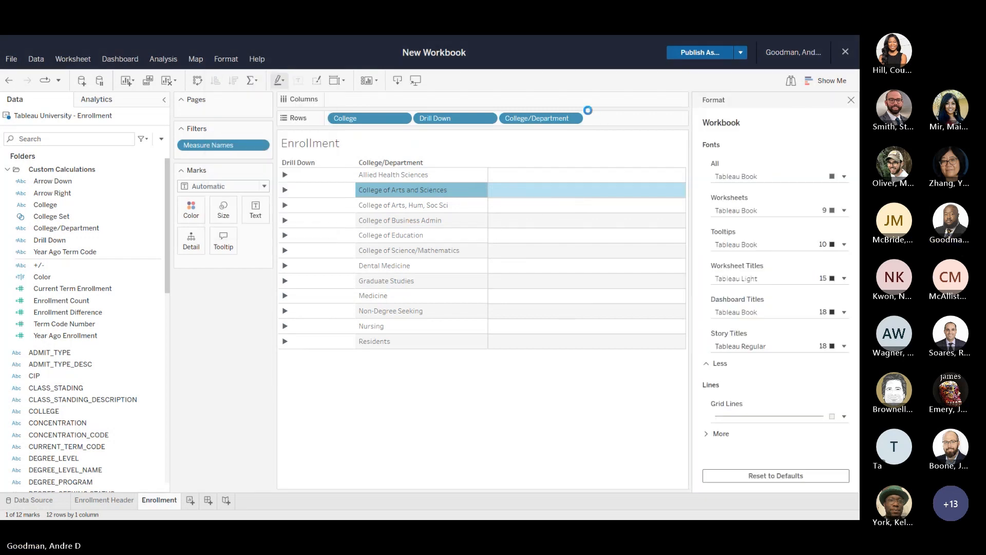
left_click(844, 176)
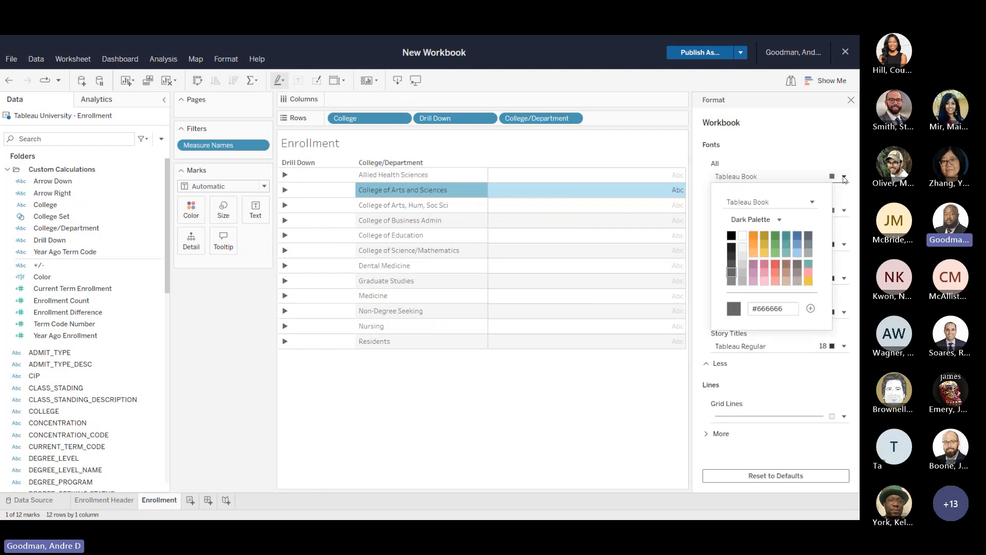
left_click(785, 210)
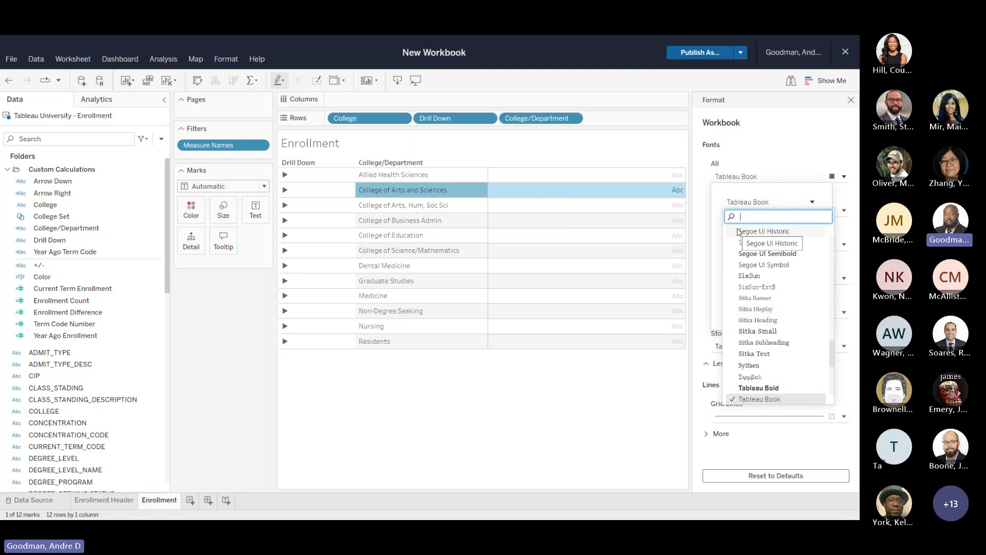
type("tah")
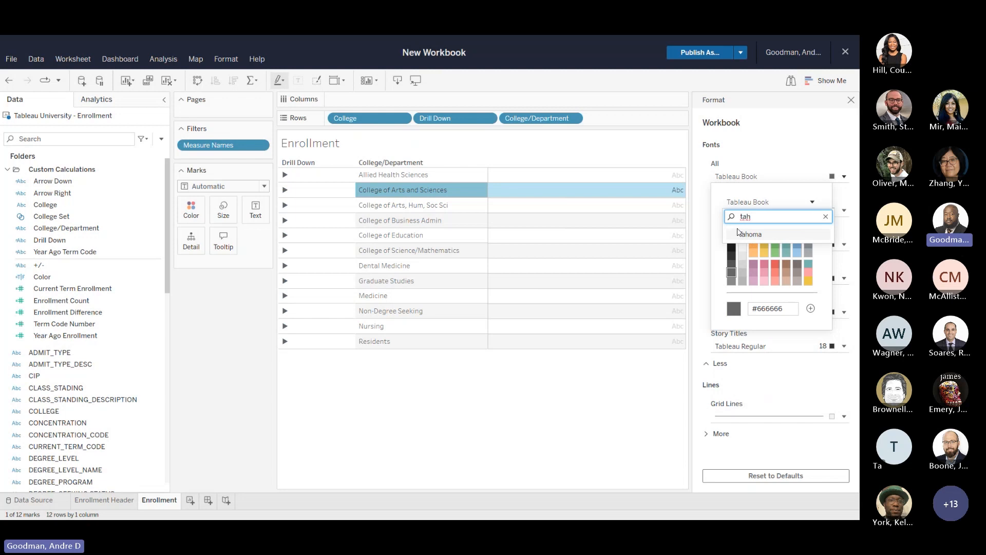
left_click(757, 234)
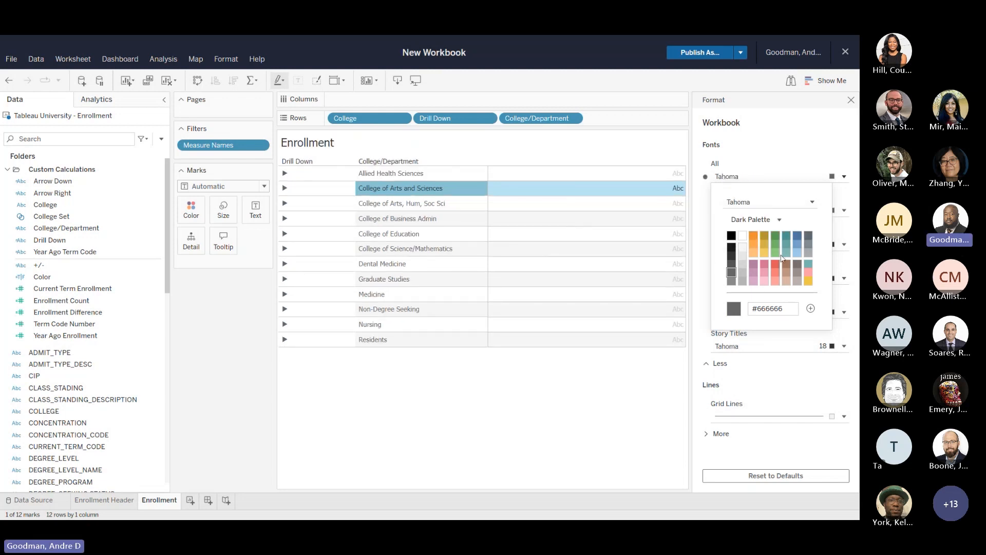
left_click(732, 235)
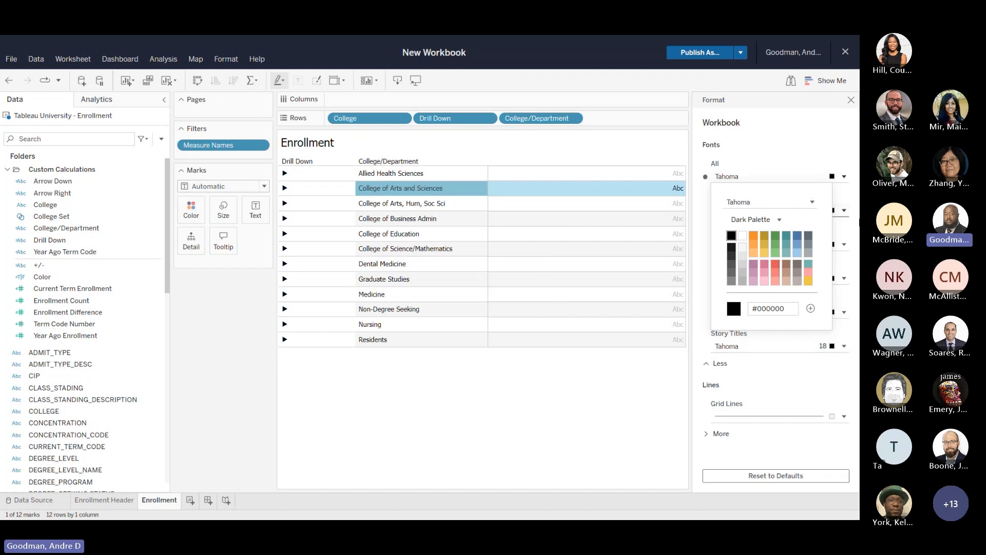
left_click(839, 194)
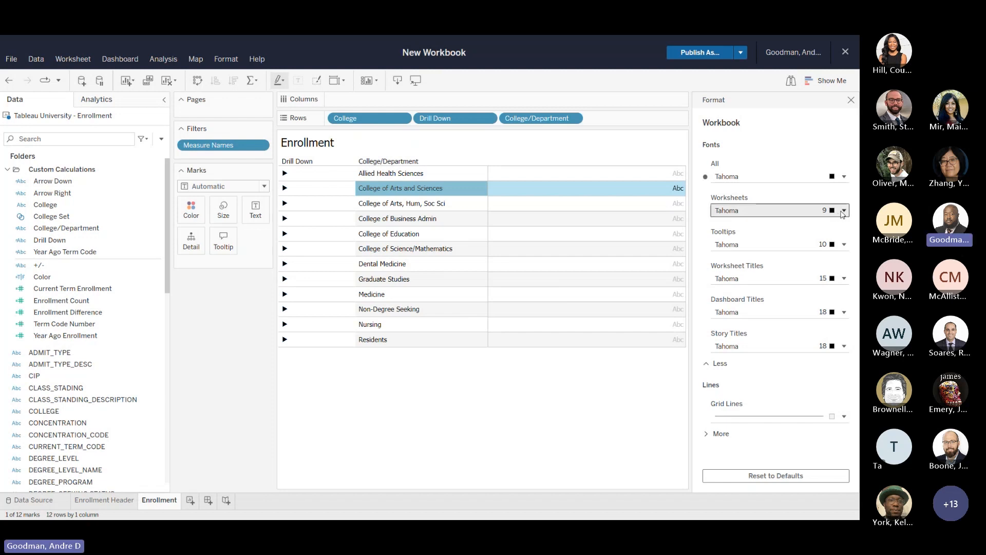
Set the workbook's Worksheets font size to 10 and close the workbook formatting.
left_click(844, 209)
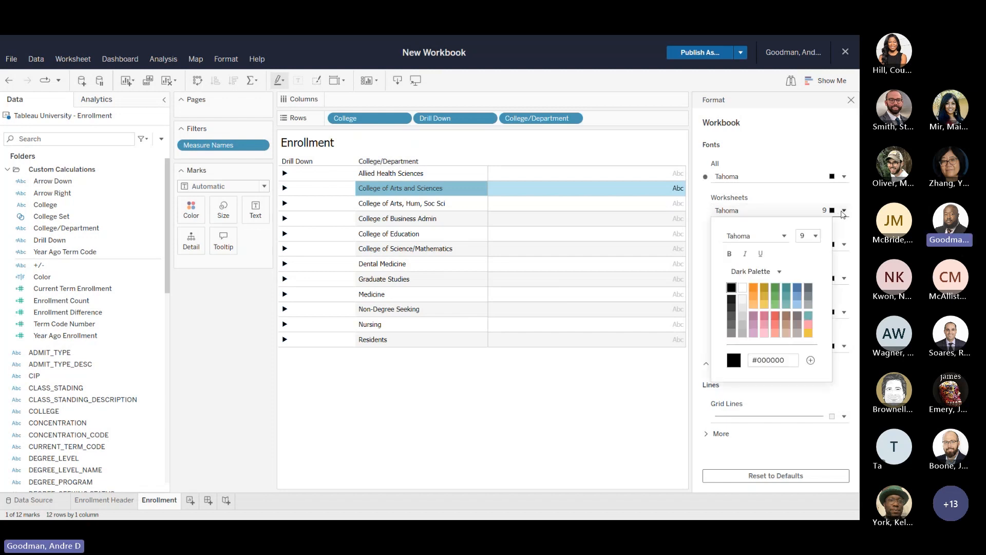
left_click(815, 235)
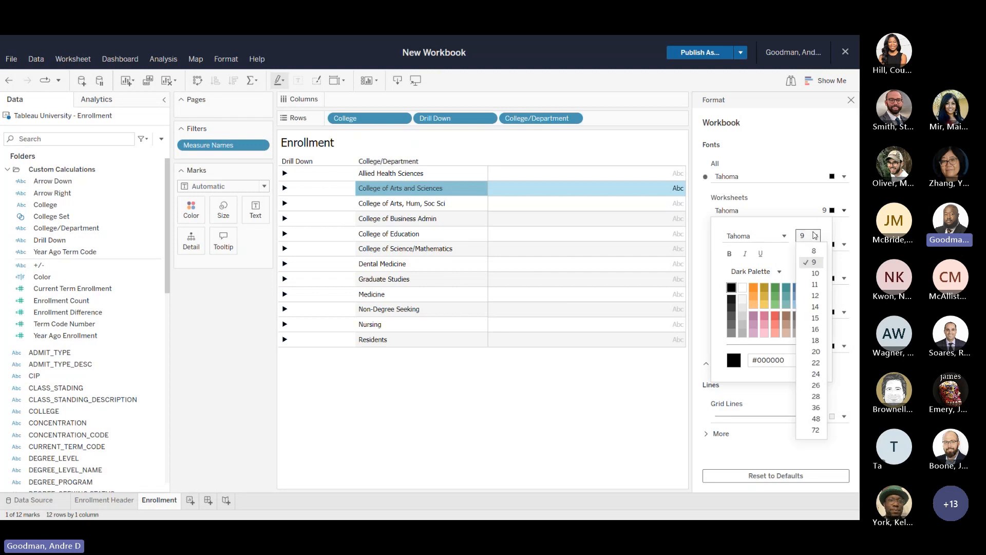
left_click(814, 274)
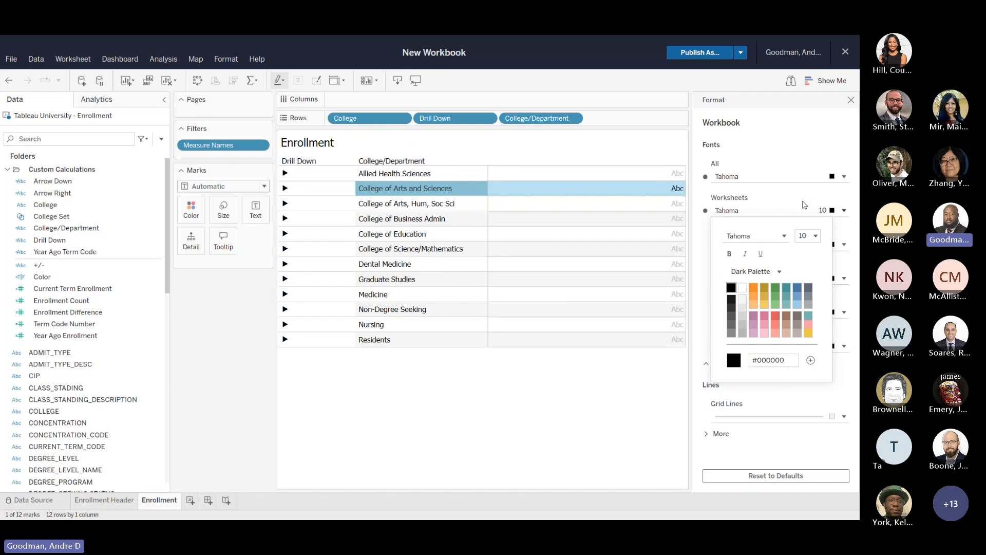
left_click(786, 167)
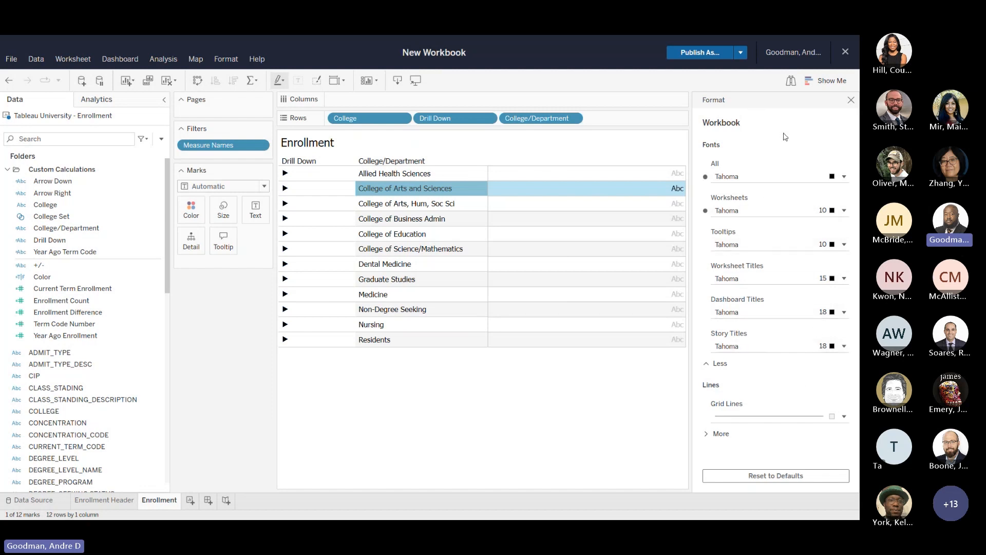
left_click(849, 99)
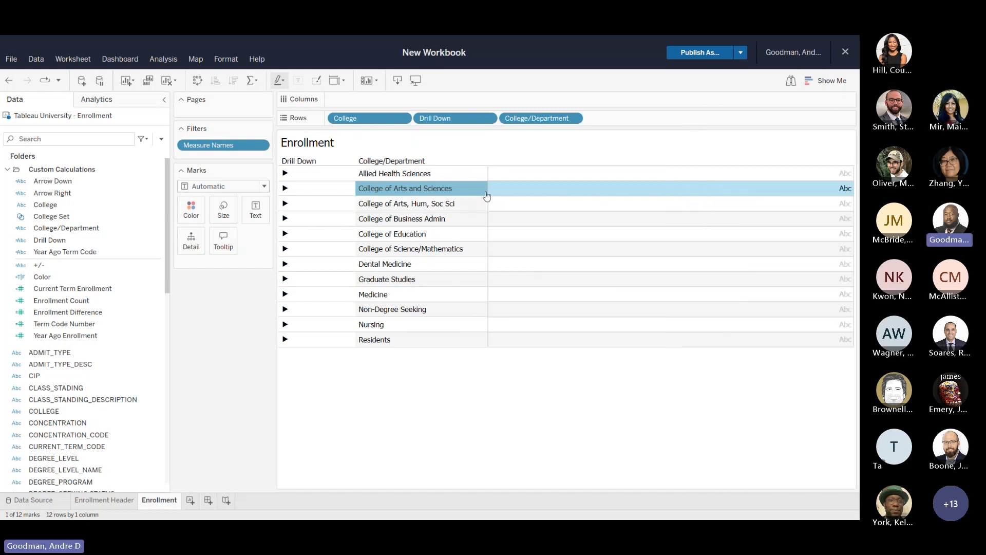
right_click(474, 223)
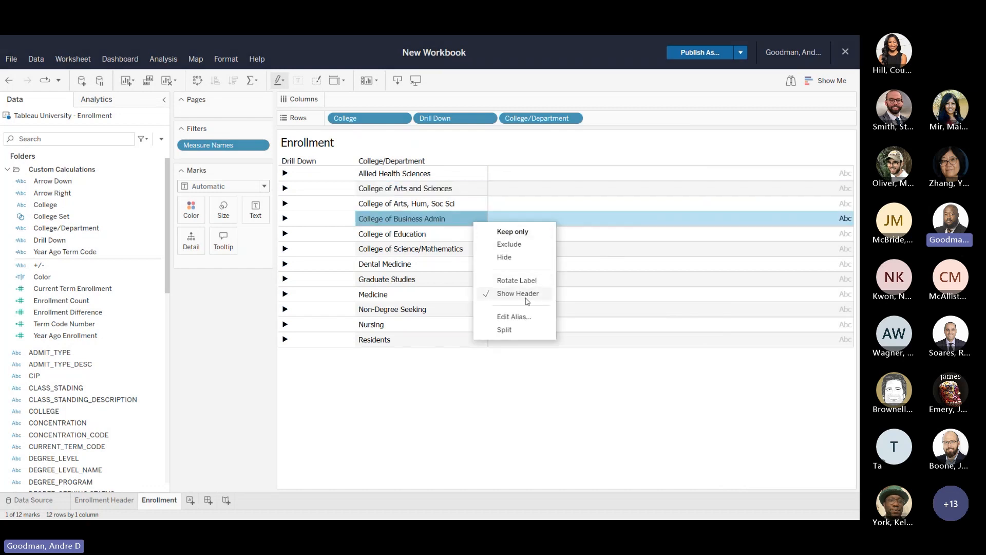
left_click(570, 205)
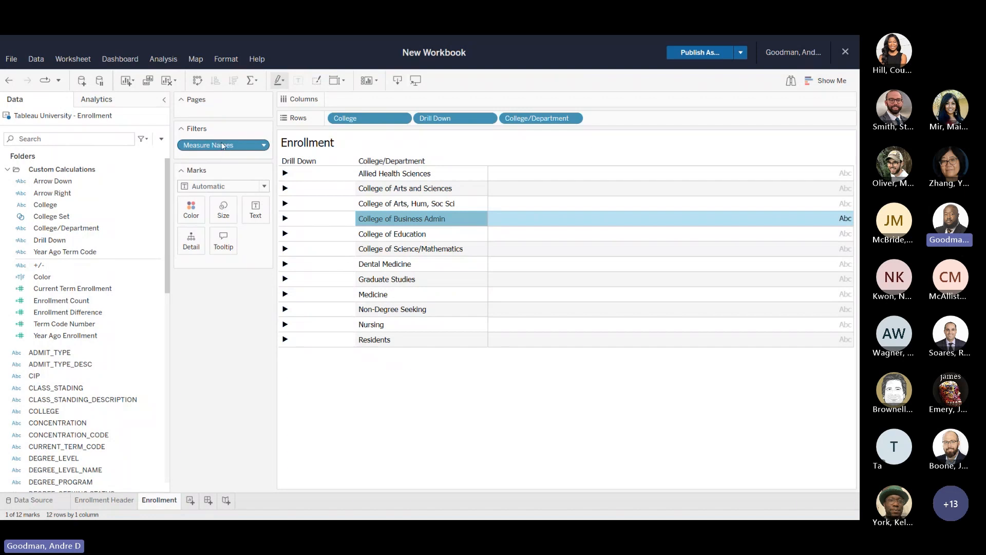
Add Measure Values as text marks, move it to Columns to draw bars per college, and clear the row selection.
scroll(82, 283, "down", 10)
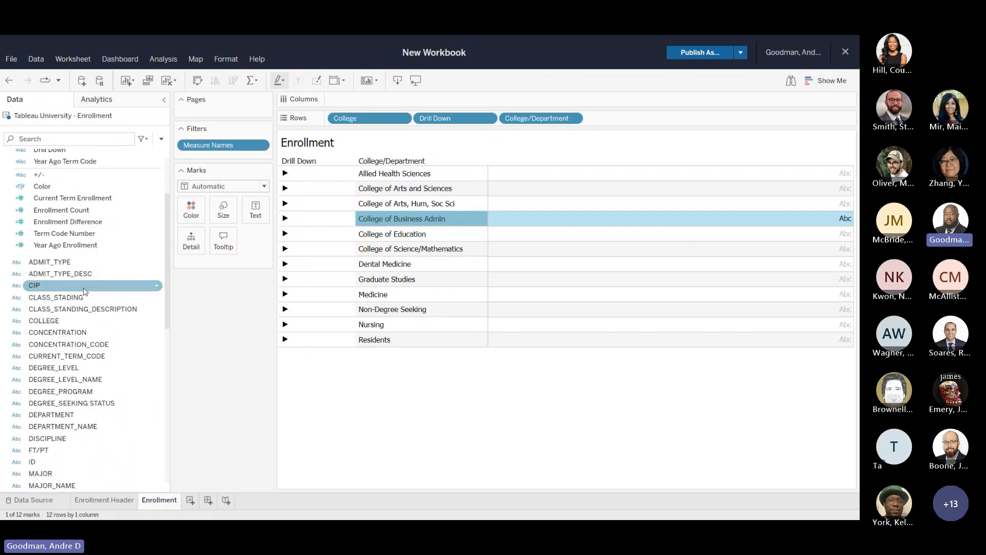
scroll(85, 285, "up", 6)
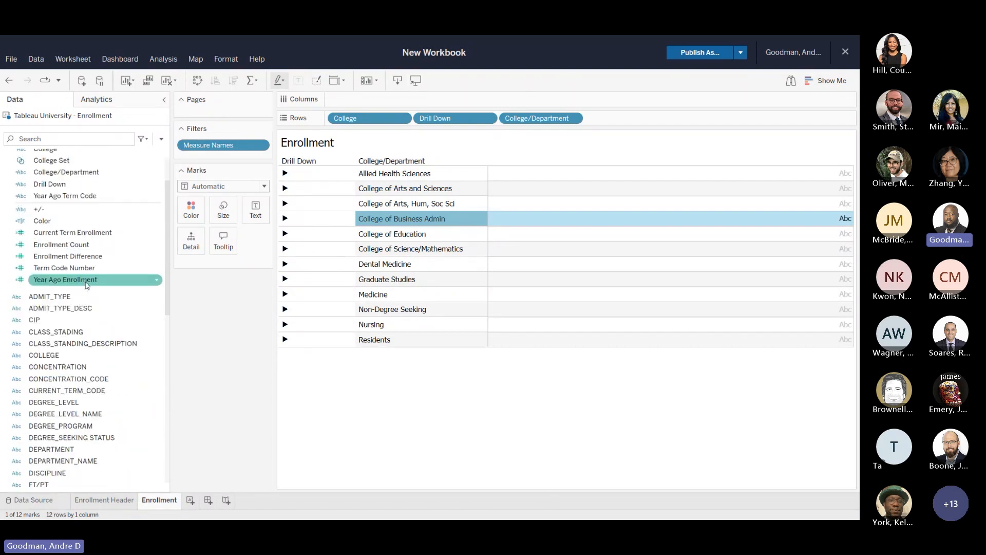
scroll(88, 287, "down", 10)
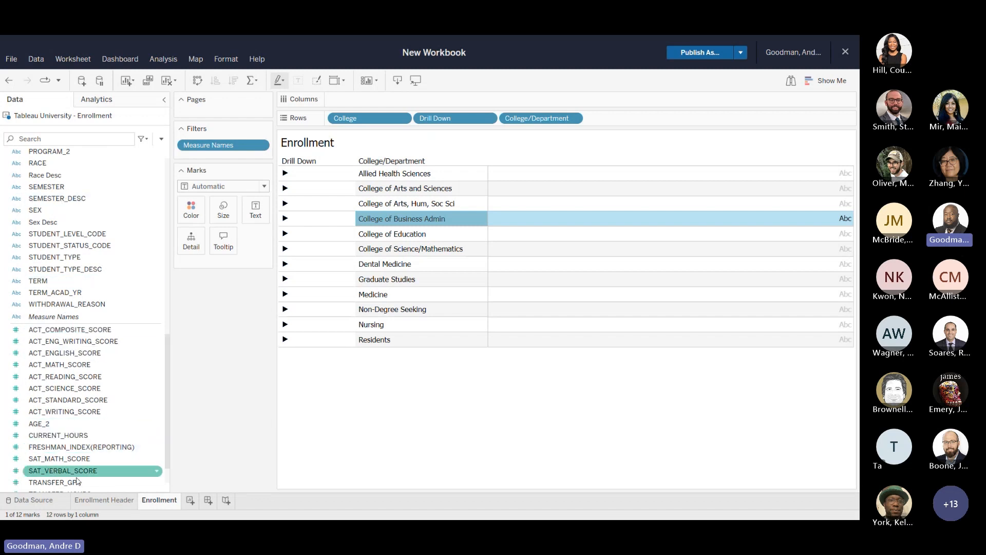
scroll(77, 465, "down", 1)
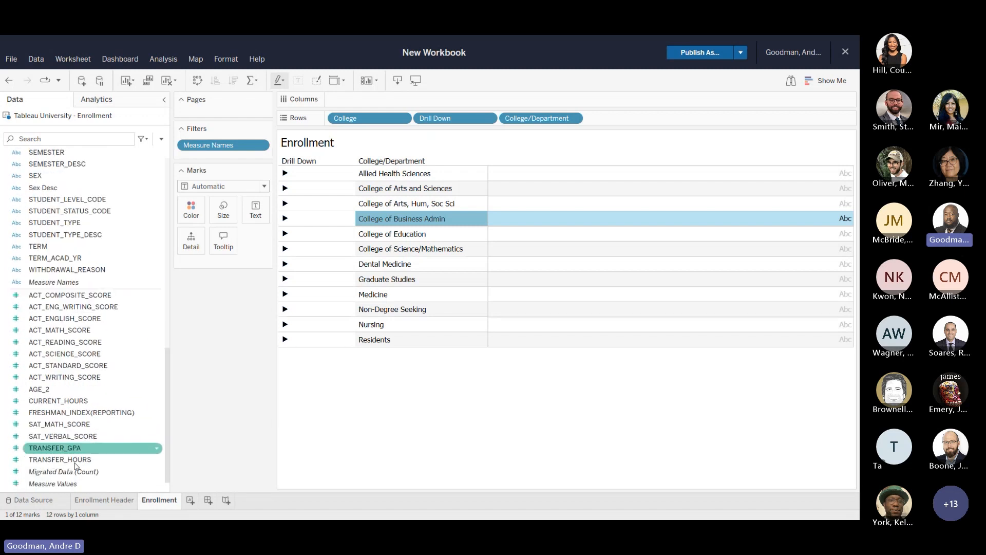
left_click(51, 484)
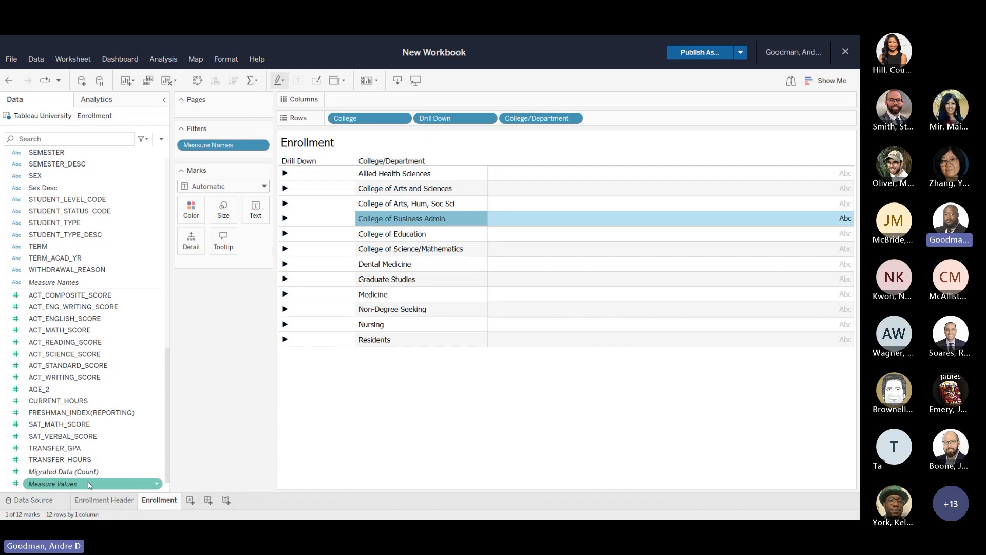
left_click_drag(90, 486, 255, 218)
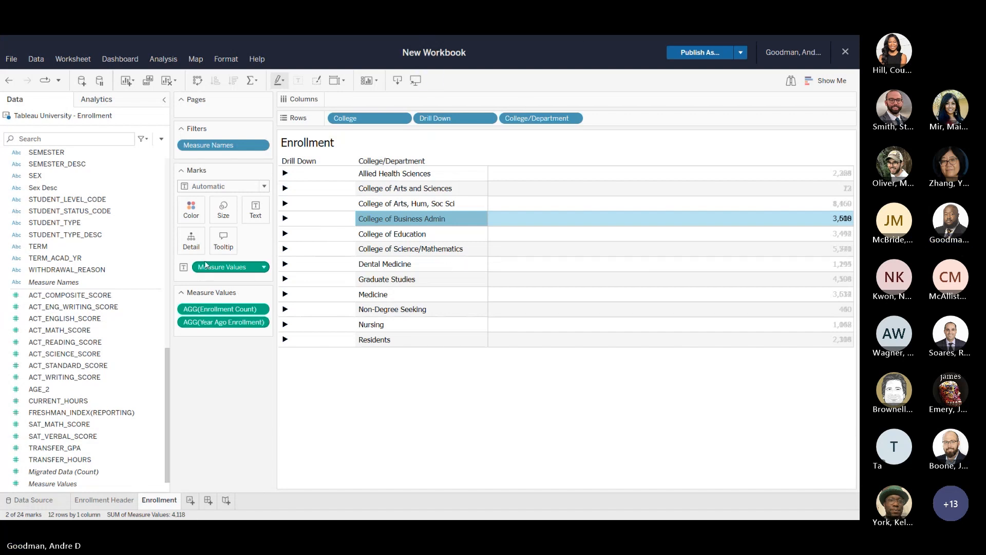
left_click_drag(207, 261, 422, 98)
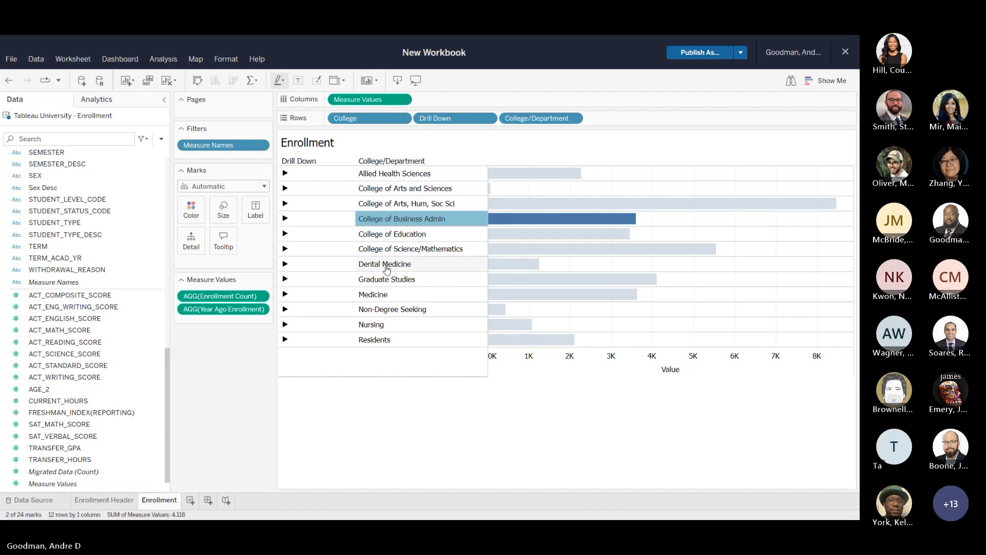
left_click(452, 221)
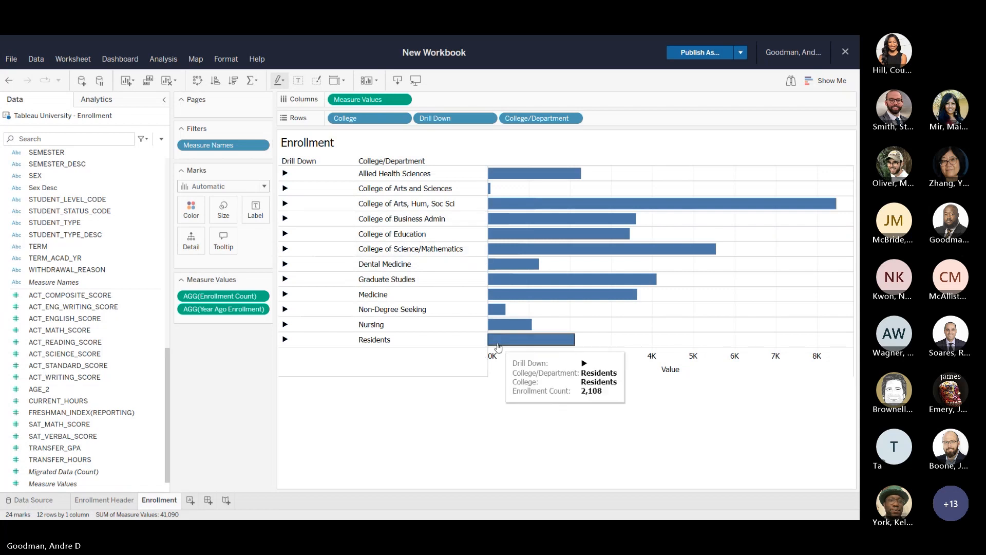
Change the Enrollment chart's mark type from automatic bars to Line.
right_click(568, 327)
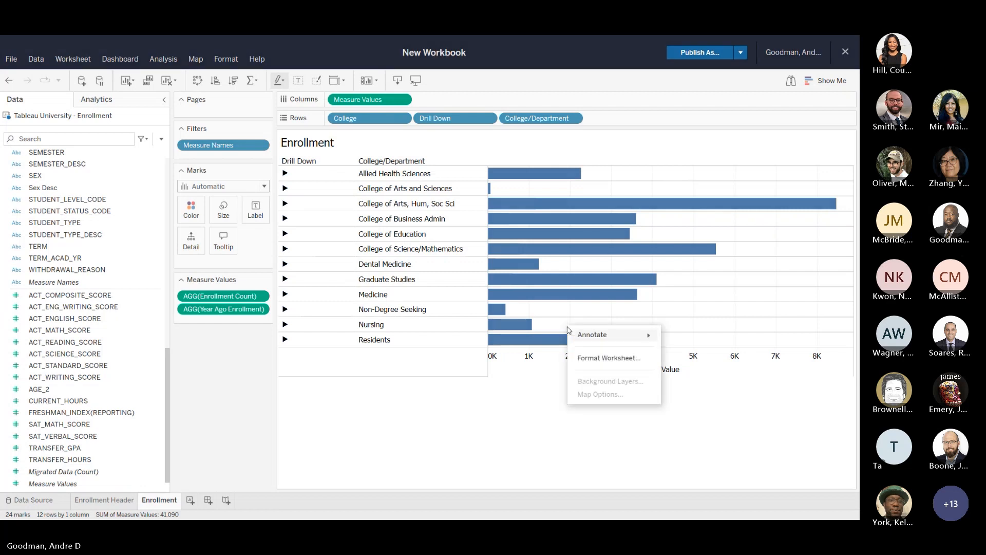
left_click(557, 327)
mouse_move(547, 343)
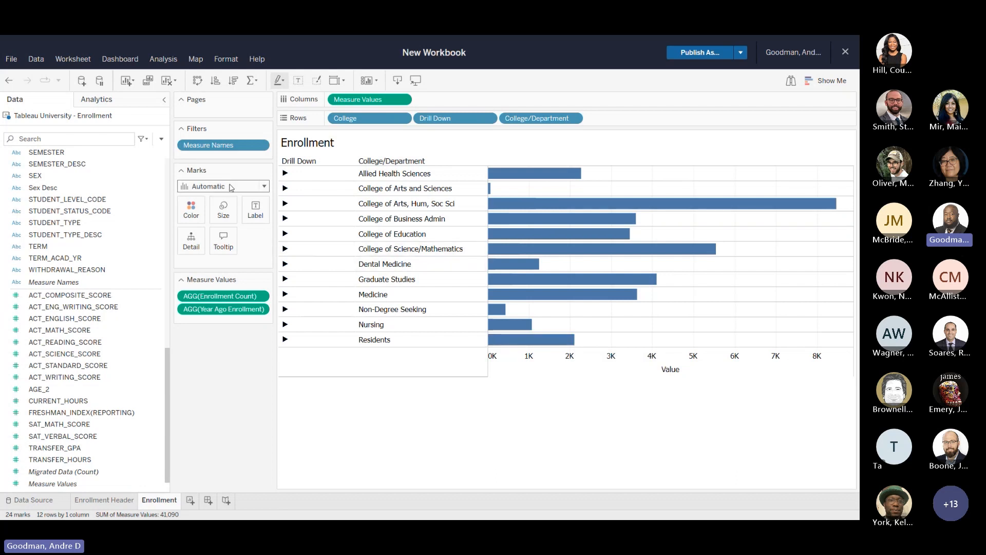
left_click(212, 187)
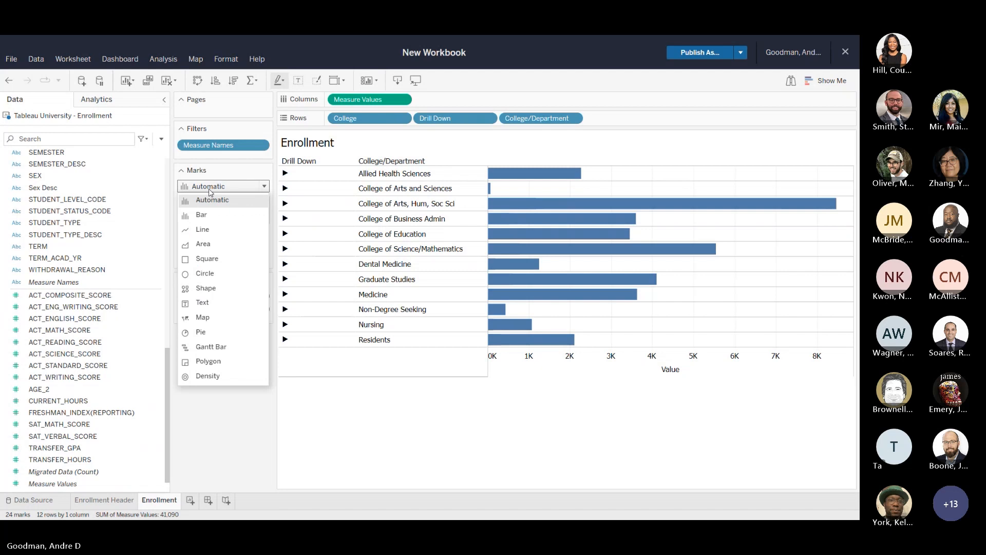
left_click(215, 234)
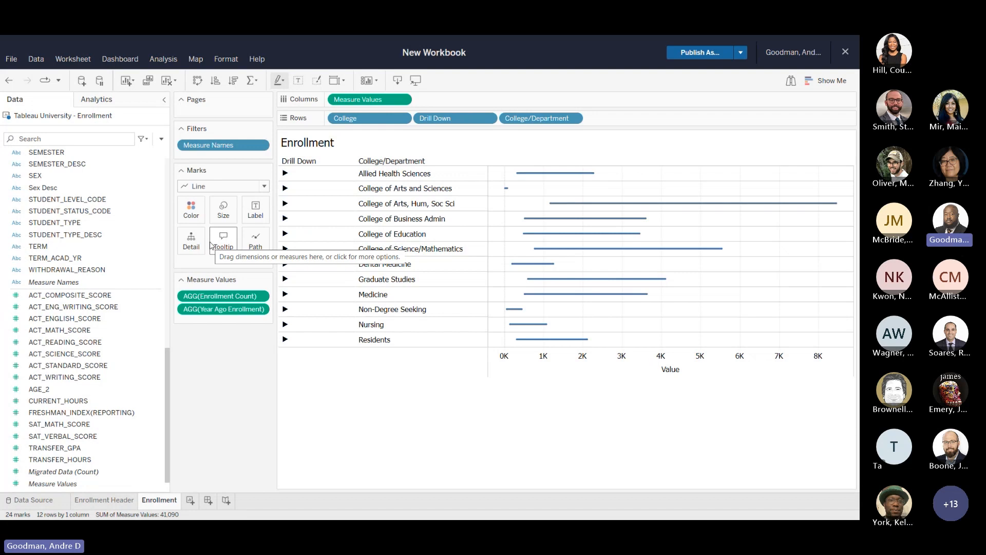
Color the lines by the custom Color calculation, undoing its mistaken placement as a label.
left_click(24, 260)
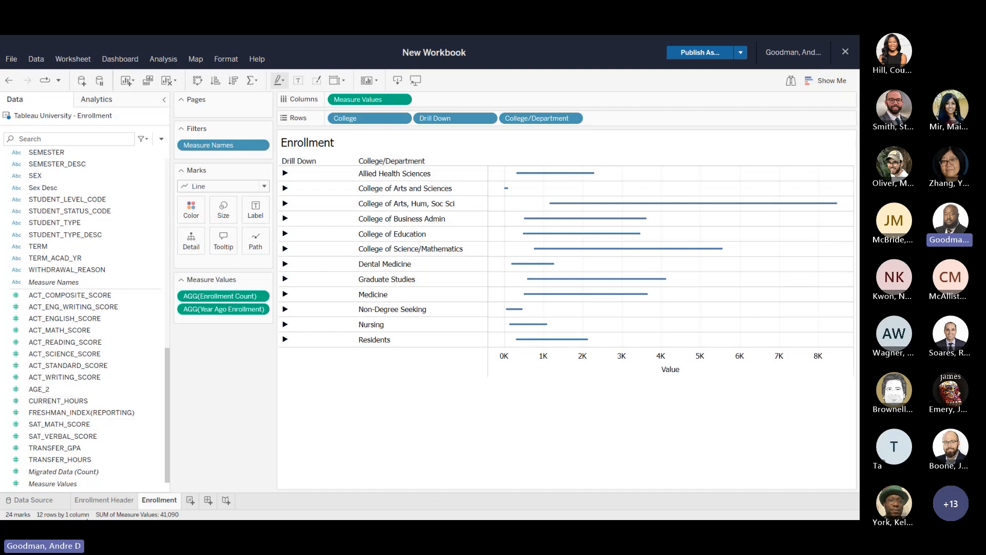
left_click(89, 199)
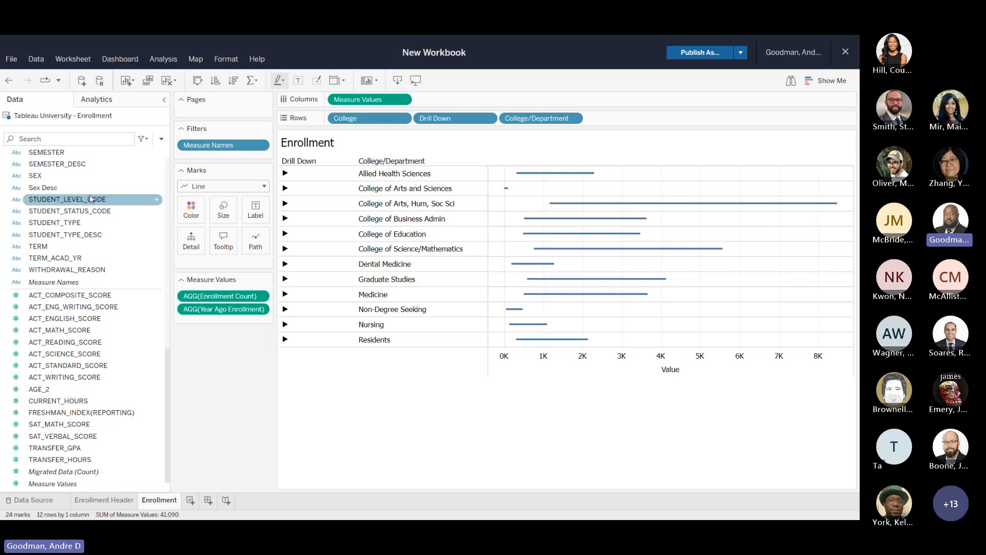
scroll(90, 200, "up", 6)
scroll(90, 200, "up", 4)
left_click(81, 204)
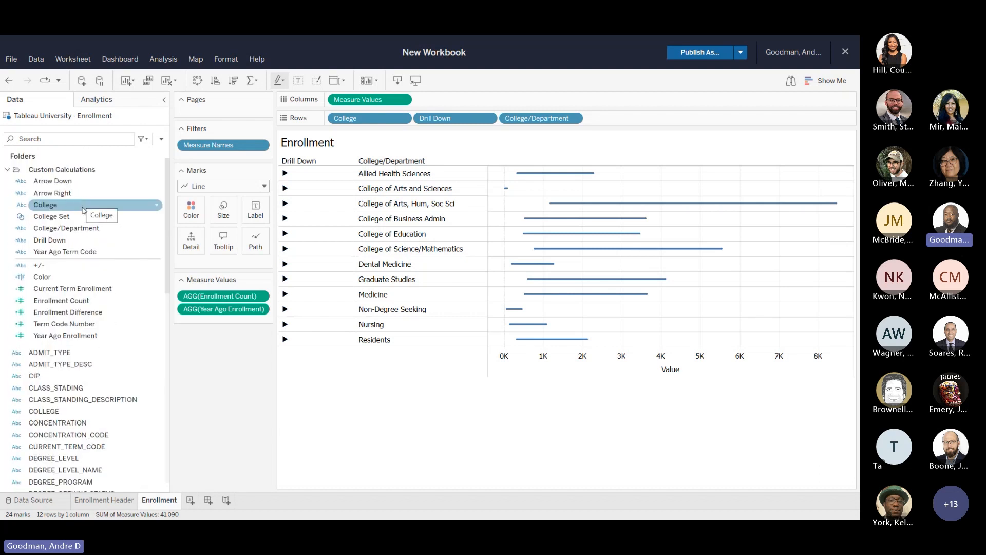
left_click(62, 229)
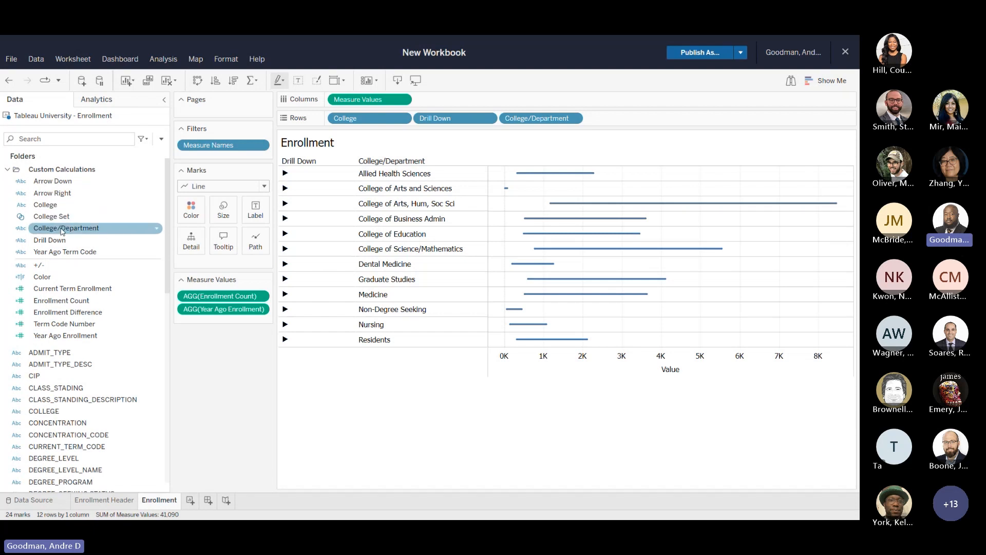
left_click(41, 278)
left_click_drag(41, 278, 256, 208)
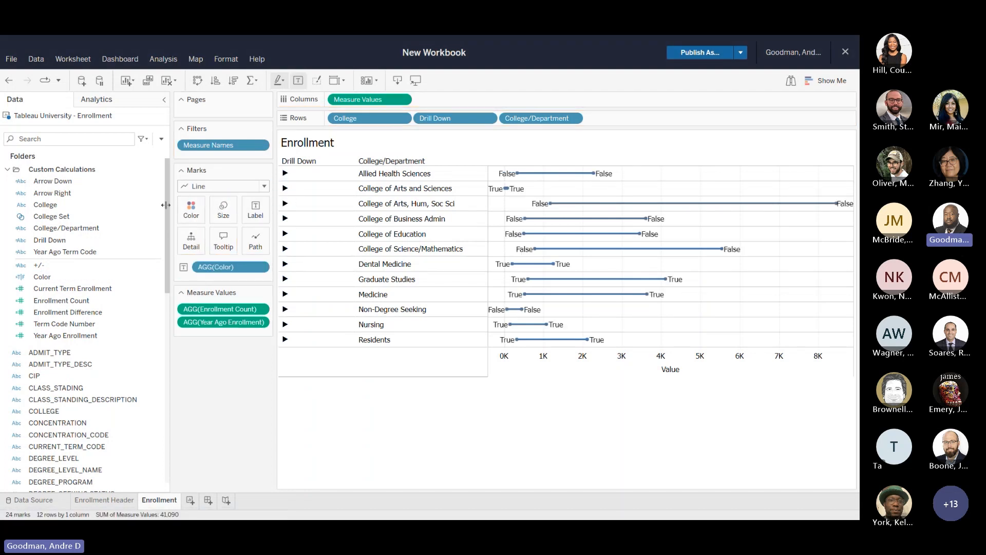
left_click(9, 80)
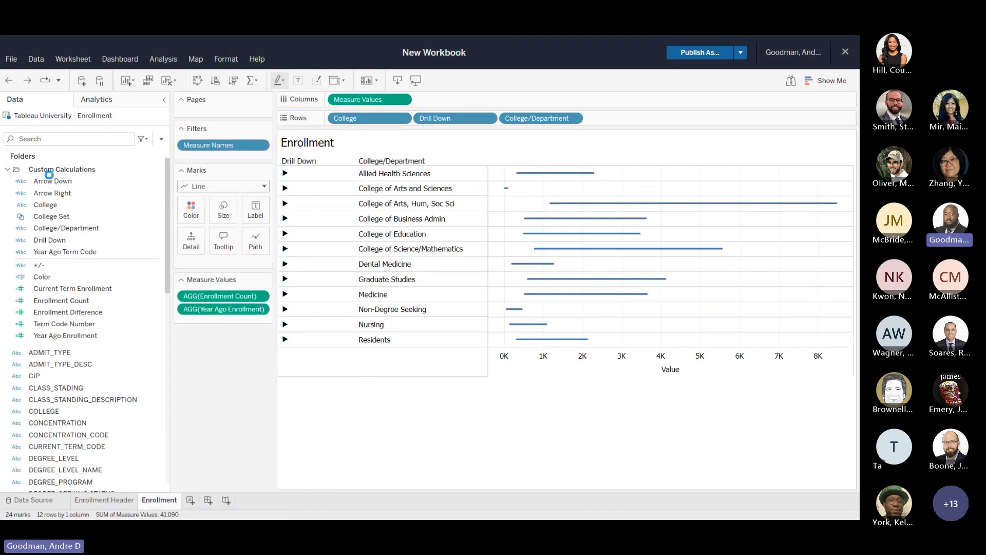
left_click_drag(43, 276, 191, 209)
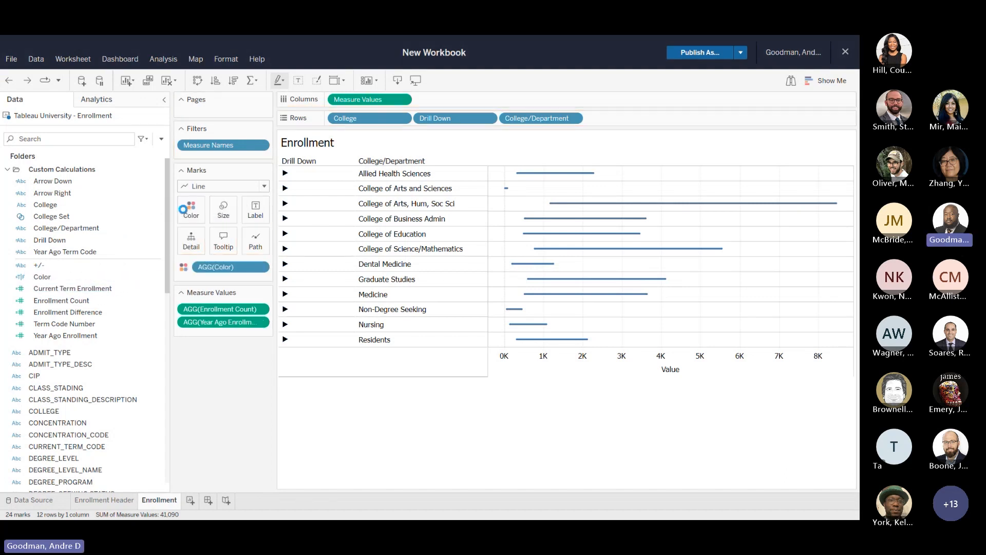
left_click(188, 207)
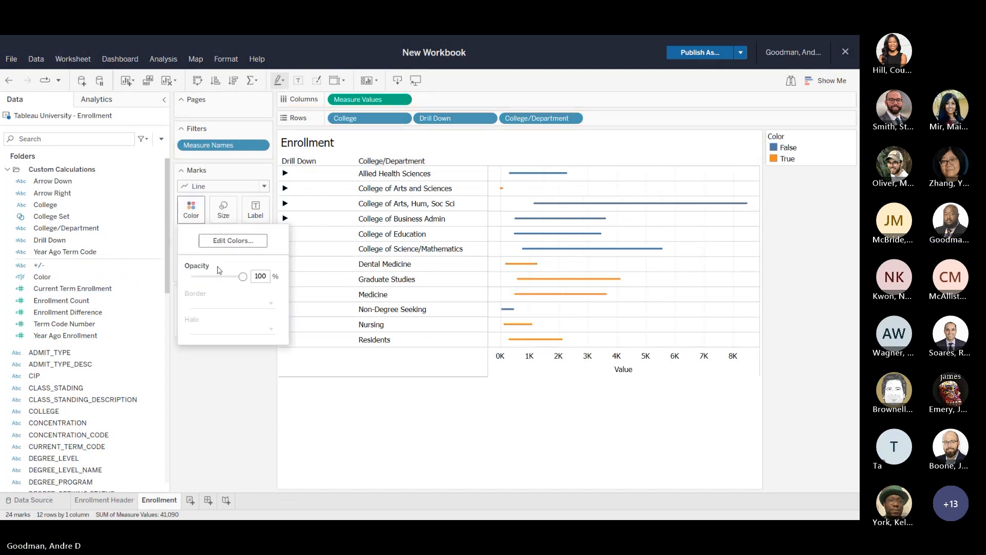
left_click(209, 408)
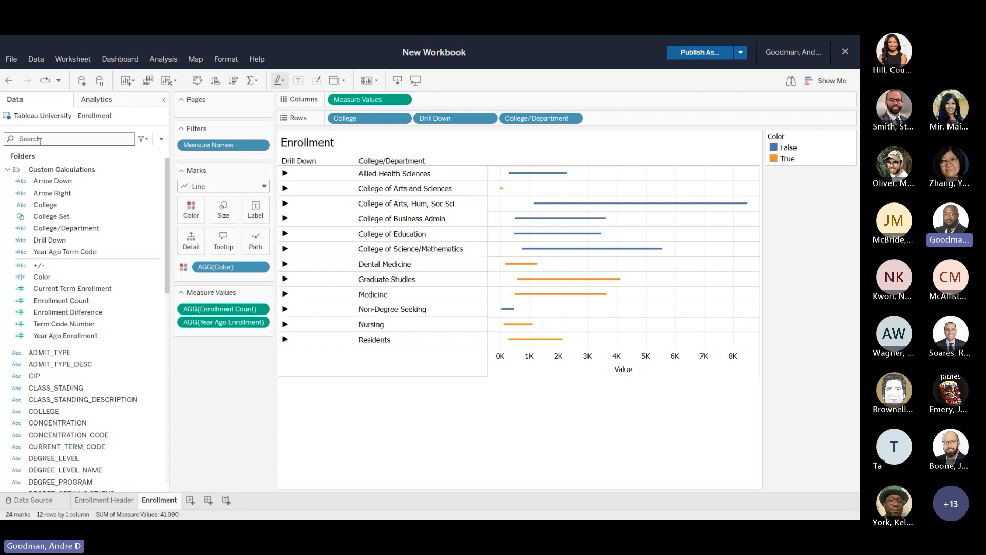
Assign Measure Names to both the Size and Path of the line marks so each college's two measures connect as a tapered line.
scroll(118, 366, "down", 8)
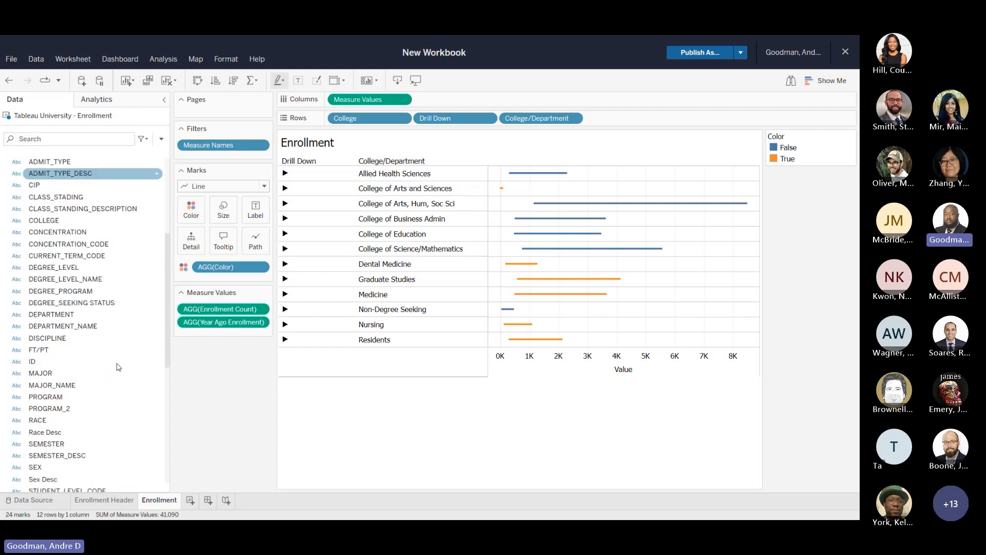
scroll(118, 366, "down", 5)
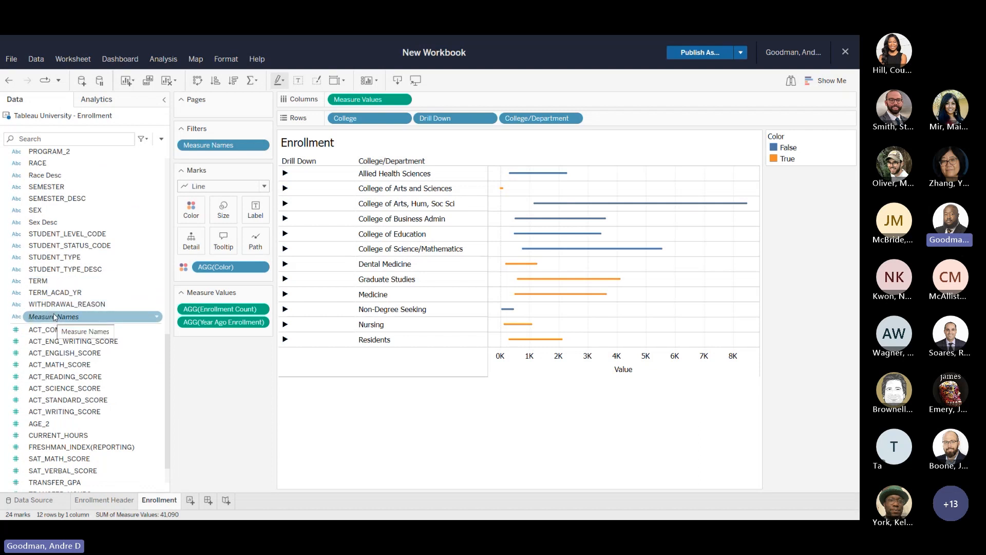
left_click_drag(55, 317, 220, 214)
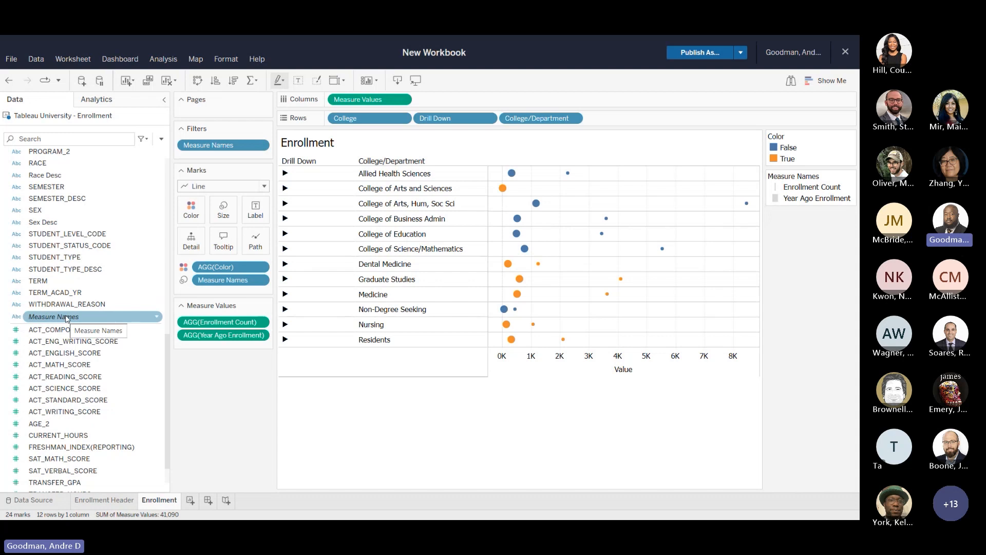
left_click_drag(67, 316, 259, 240)
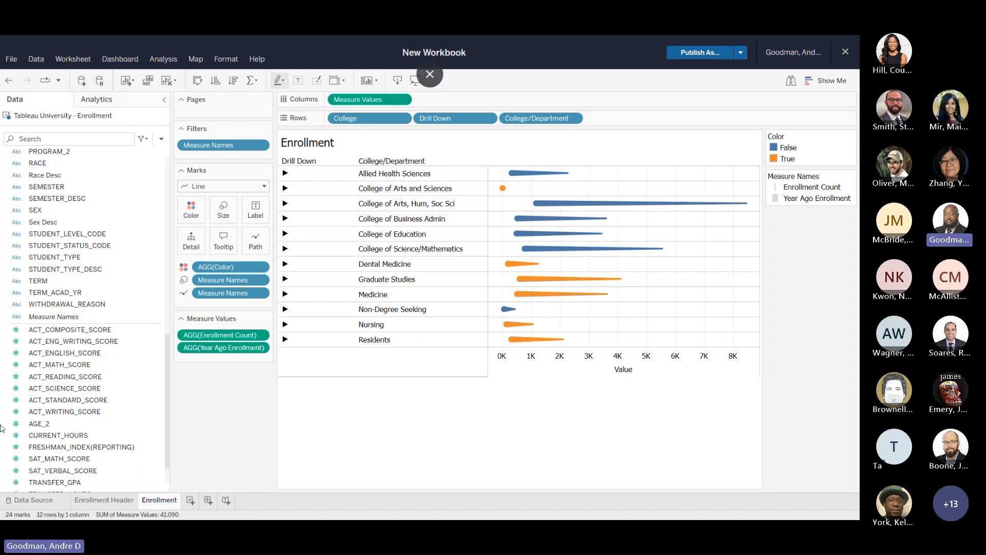
Remove the Enrollment Count measure from the Measure Values of the chart.
left_click(17, 166)
scroll(13, 206, "up", 10)
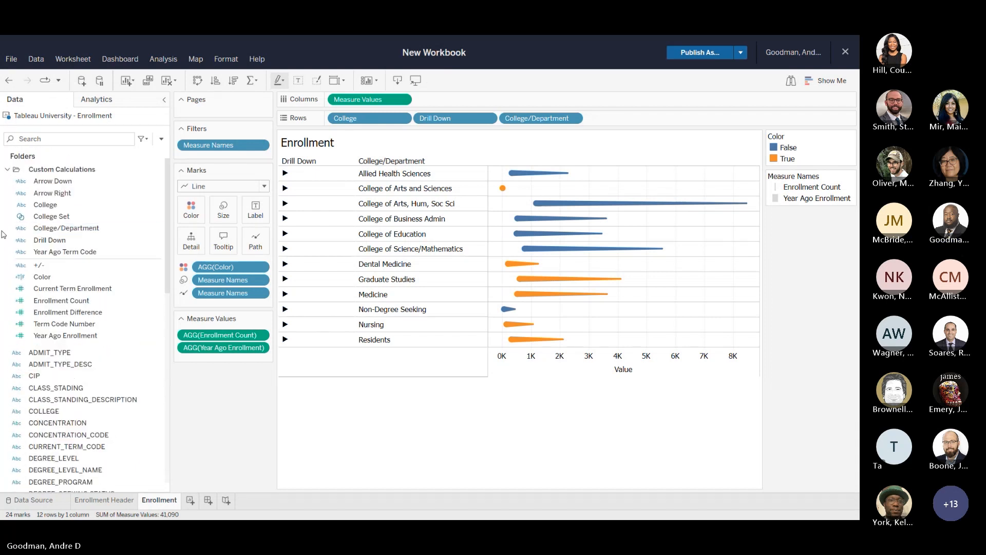
left_click(64, 196)
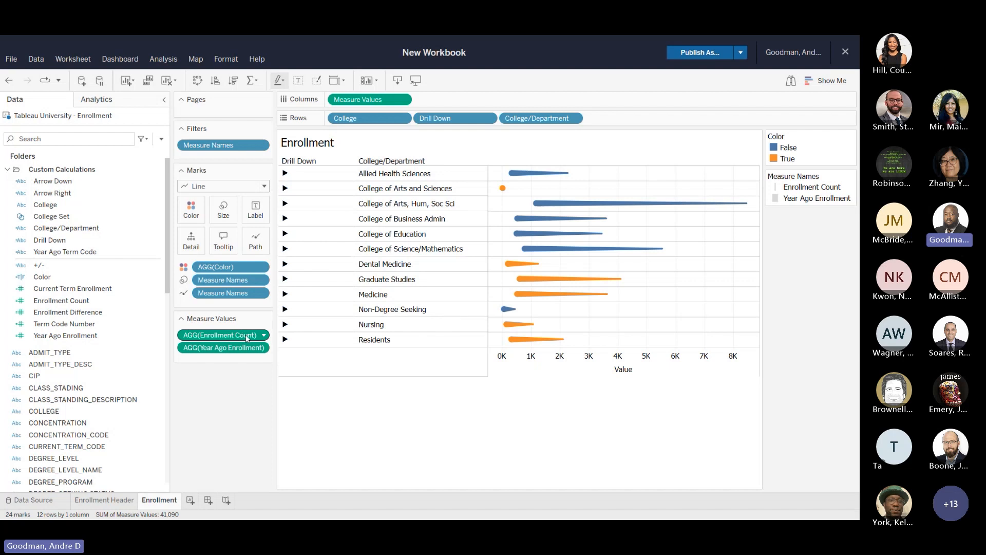
left_click_drag(250, 335, 252, 336)
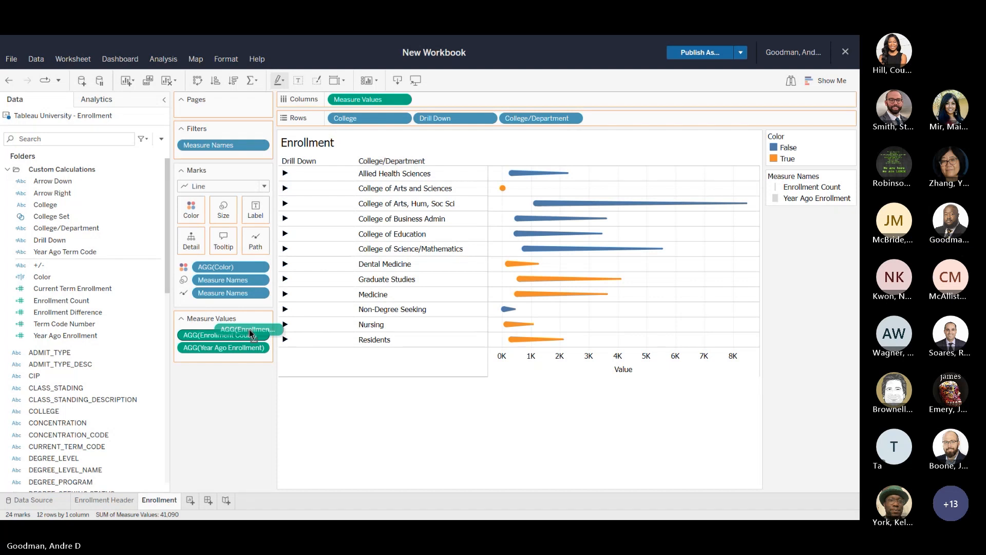
left_click_drag(250, 335, 258, 383)
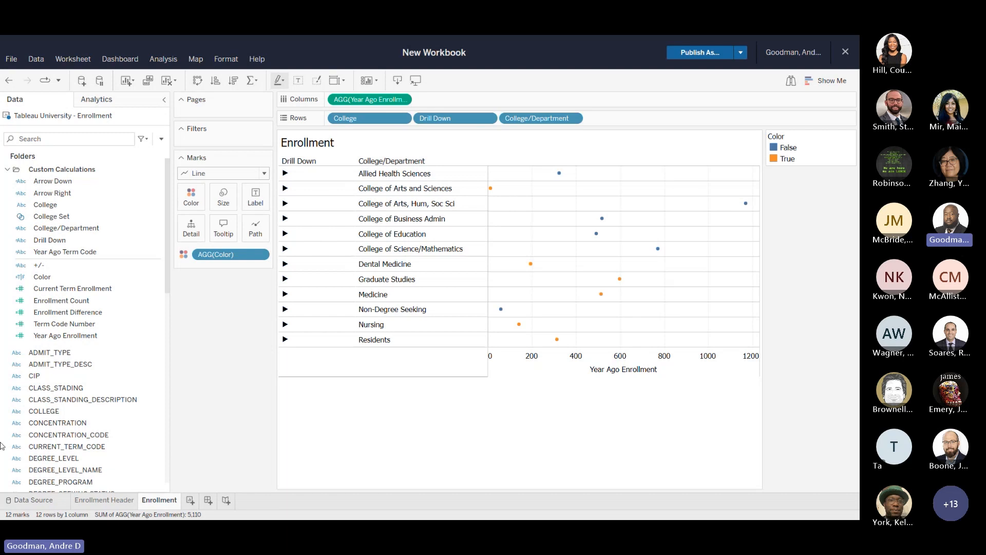
Add a Measure Names filter that keeps only Current Term Enrollment and Year Ago Enrollment.
left_click(84, 289)
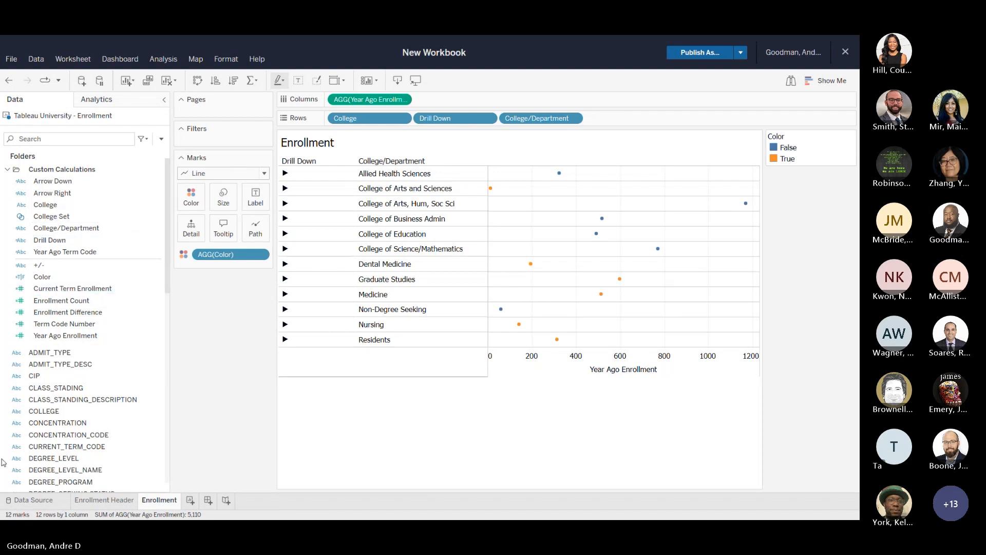
scroll(78, 354, "down", 6)
scroll(81, 355, "down", 3)
scroll(81, 354, "down", 2)
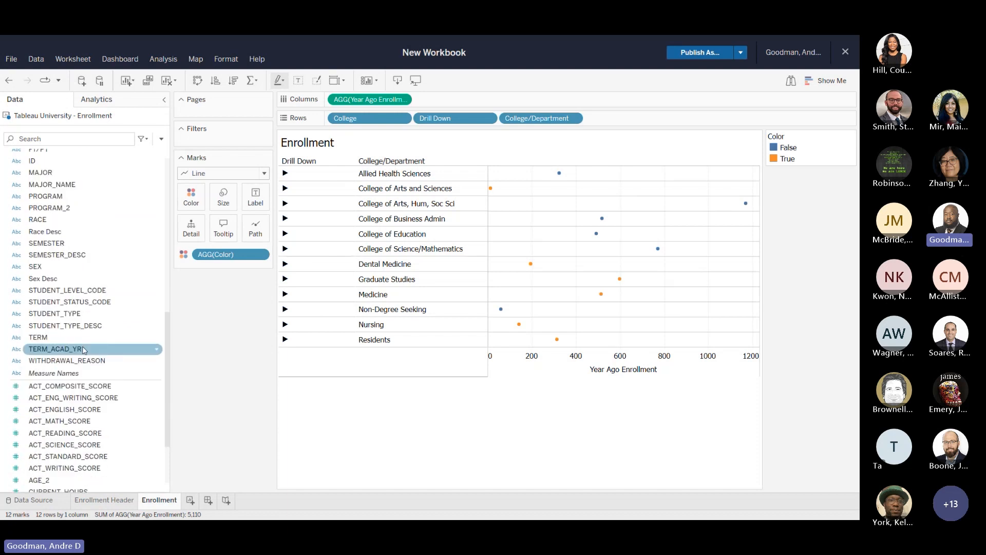
left_click_drag(45, 376, 246, 147)
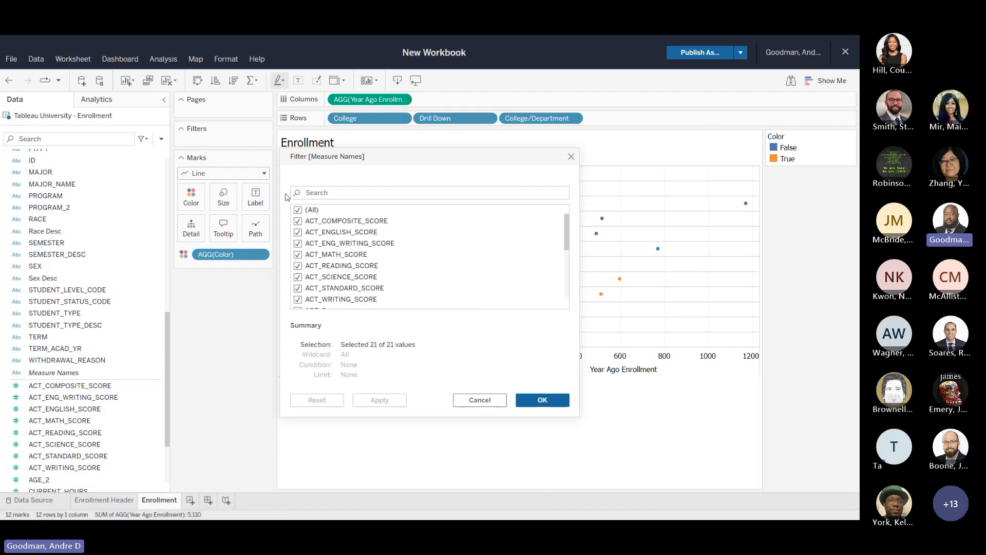
left_click(297, 210)
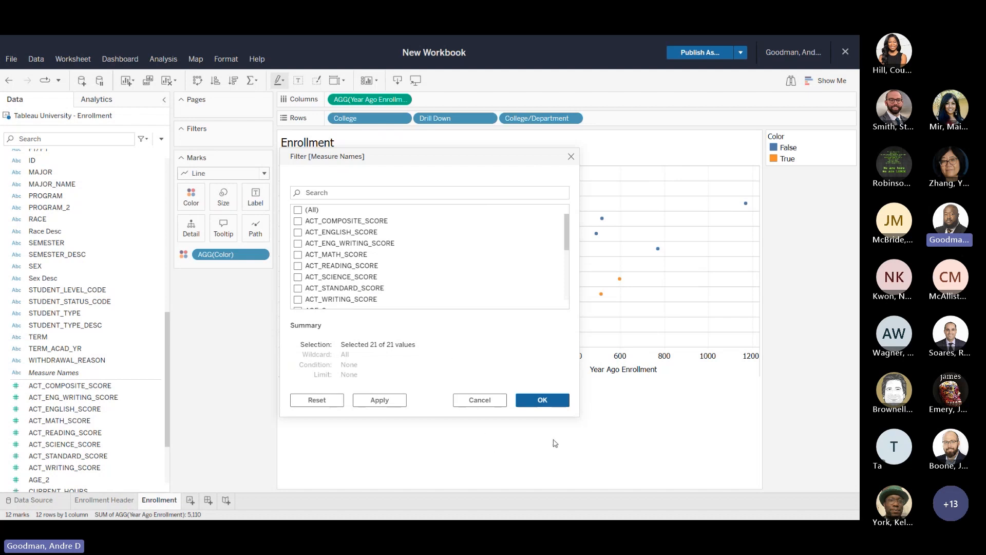
scroll(353, 229, "down", 5)
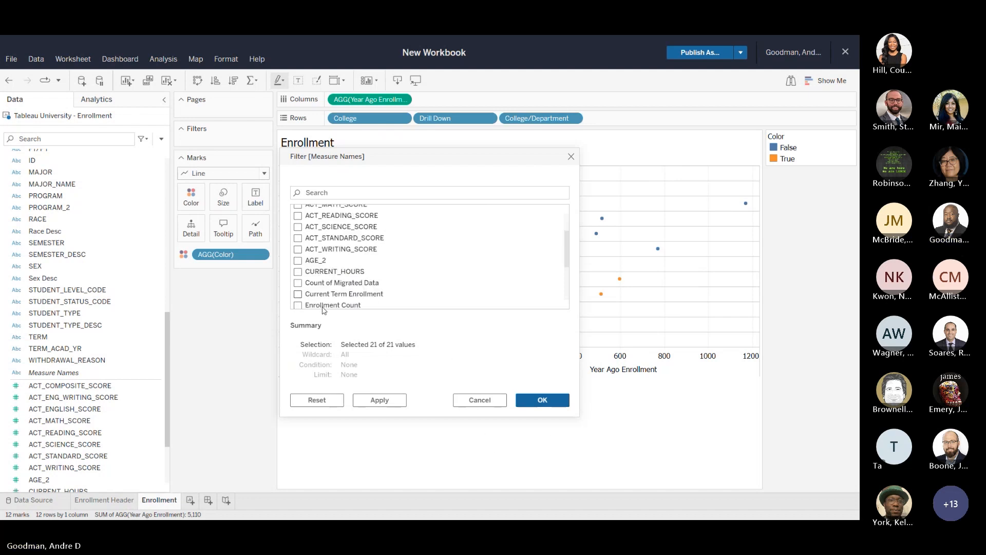
scroll(320, 242, "up", 5)
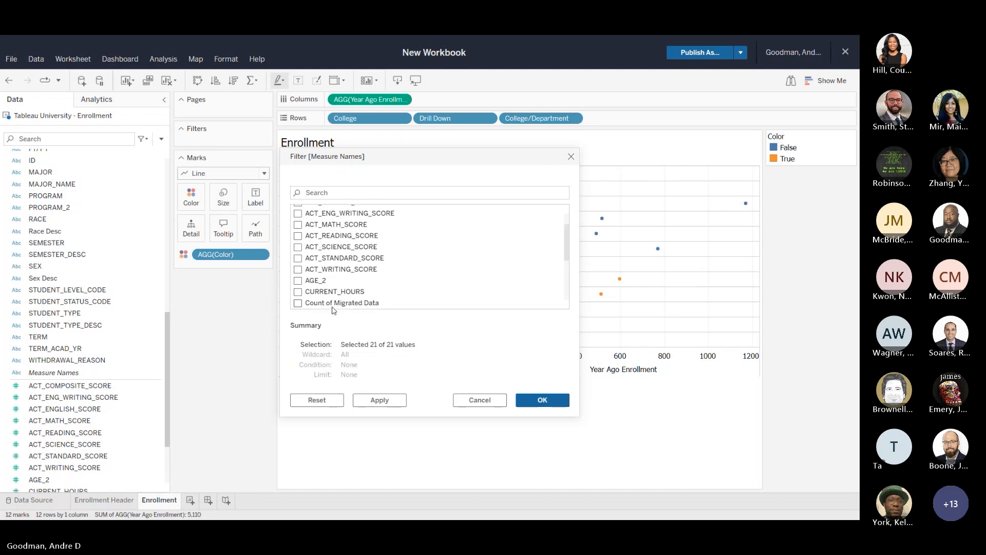
scroll(336, 301, "down", 2)
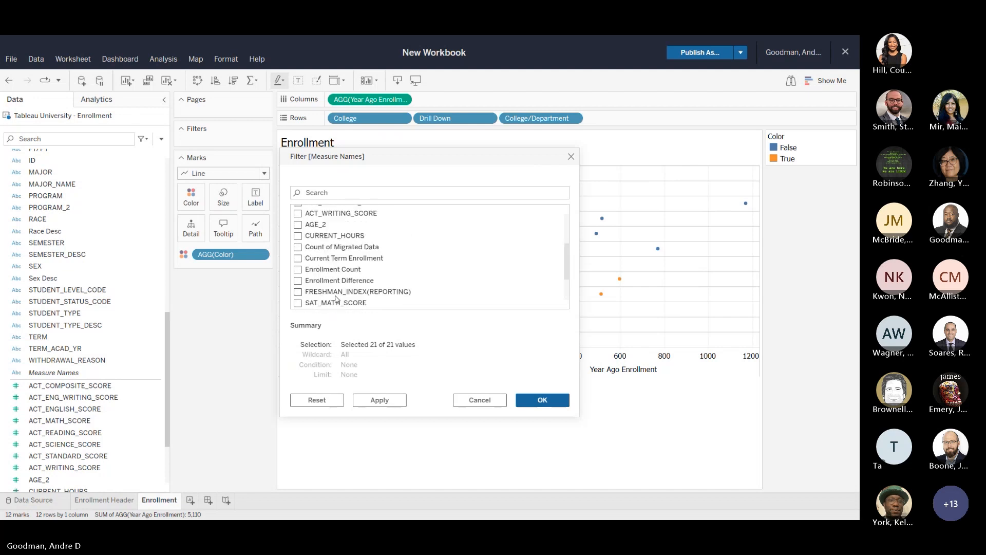
left_click(298, 259)
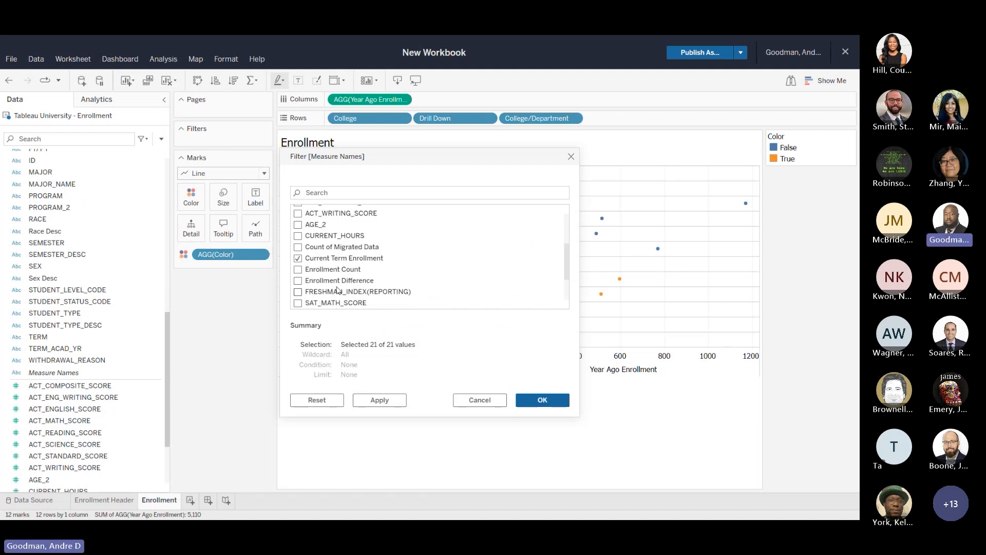
scroll(332, 303, "down", 2)
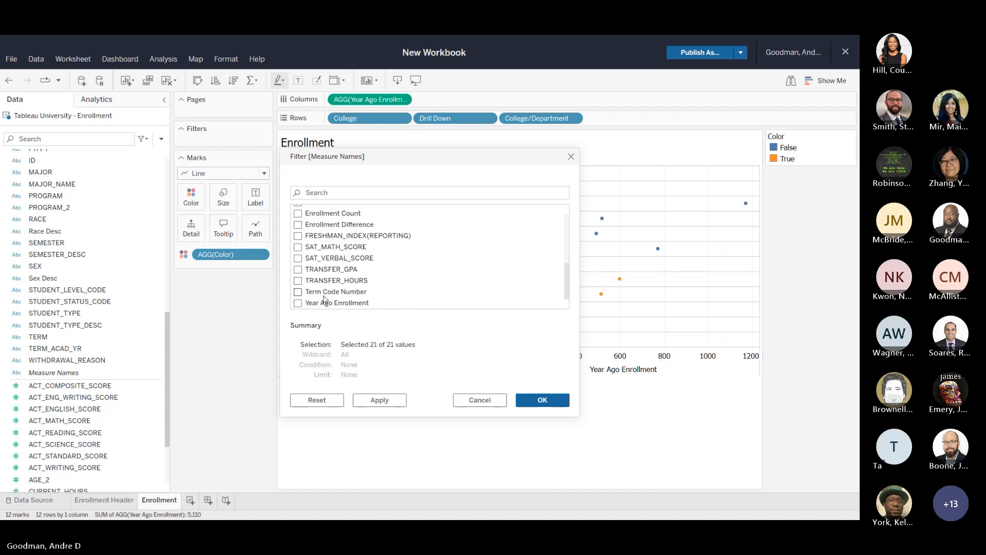
left_click(297, 303)
left_click(556, 399)
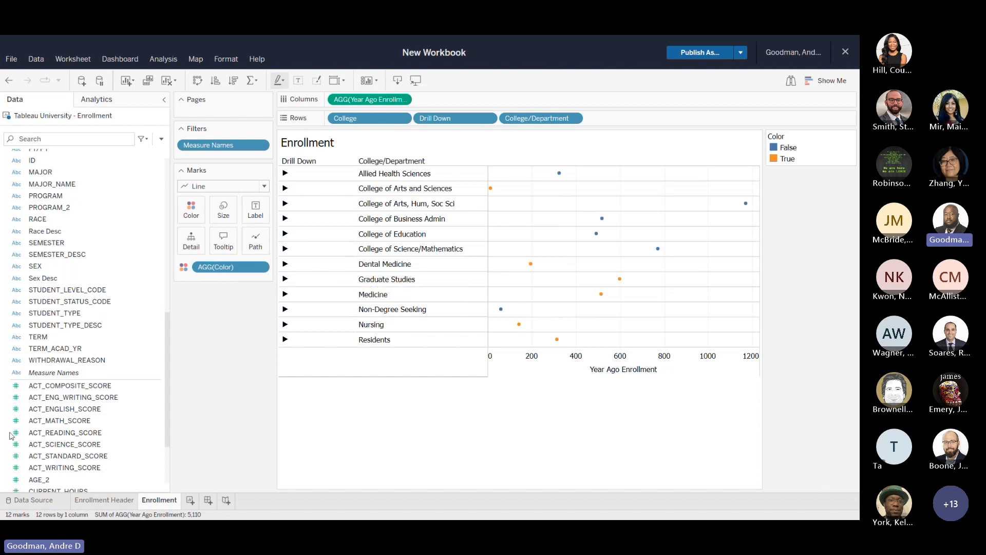
Add Measure Names back to the Size and Path of the line marks.
left_click(29, 391)
left_click_drag(65, 375, 234, 214)
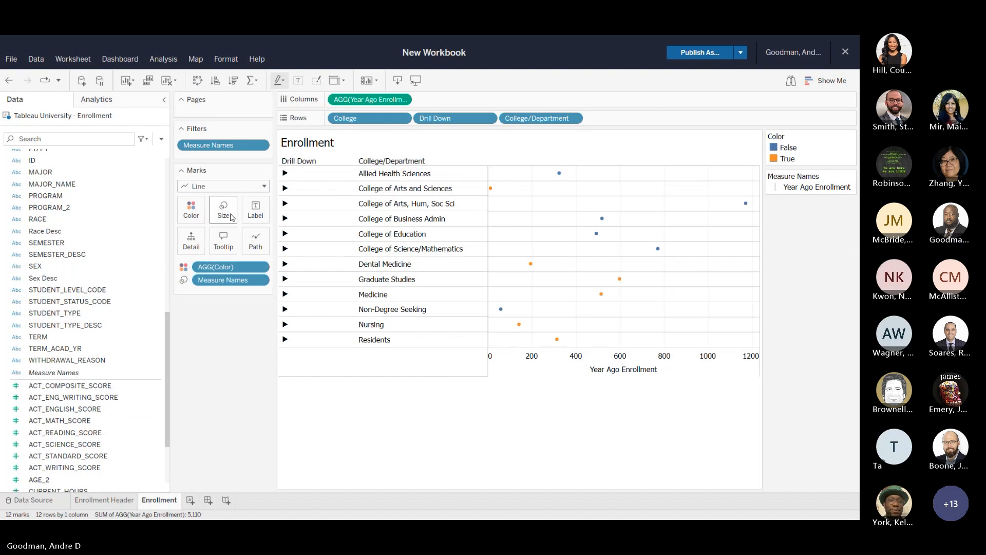
left_click_drag(68, 375, 271, 250)
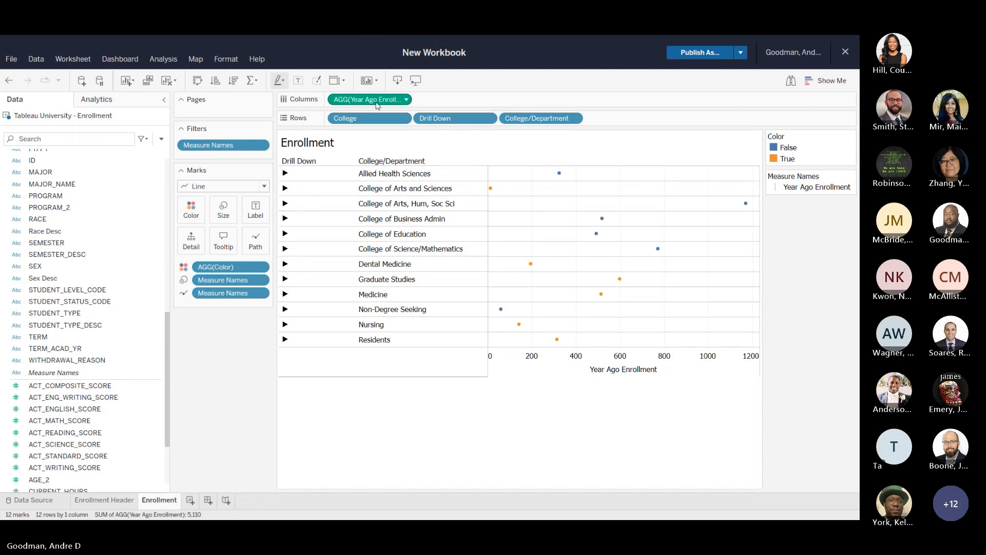
Replace Year Ago Enrollment with Measure Values as the chart's column field.
left_click_drag(377, 100, 224, 413)
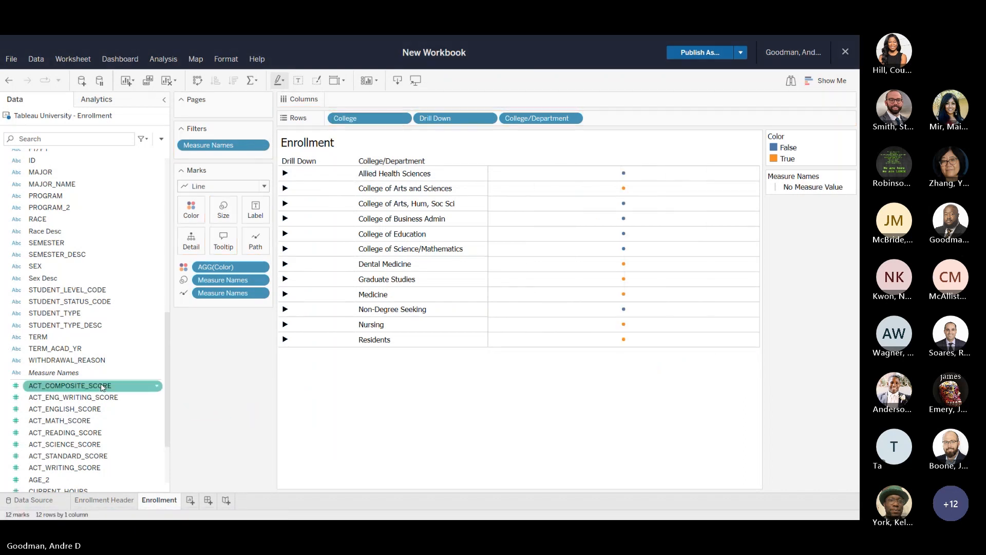
left_click_drag(75, 370, 94, 296)
scroll(94, 296, "down", 1)
scroll(55, 410, "up", 1)
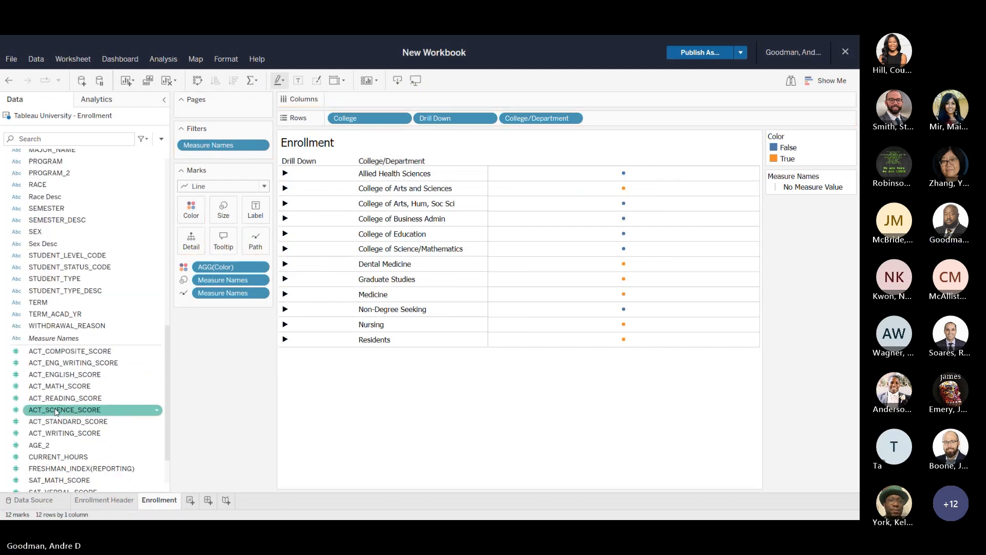
scroll(77, 469, "down", 1)
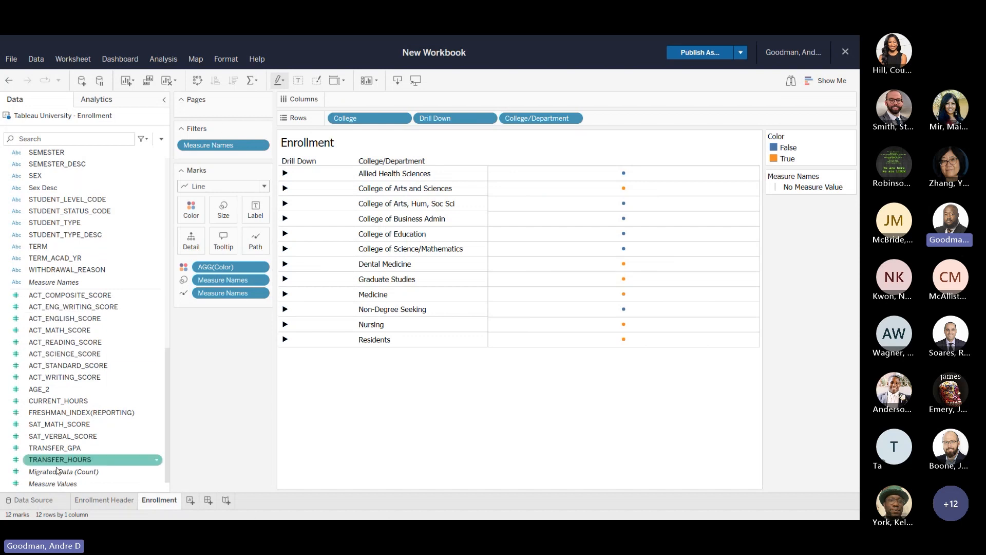
left_click_drag(56, 478, 489, 100)
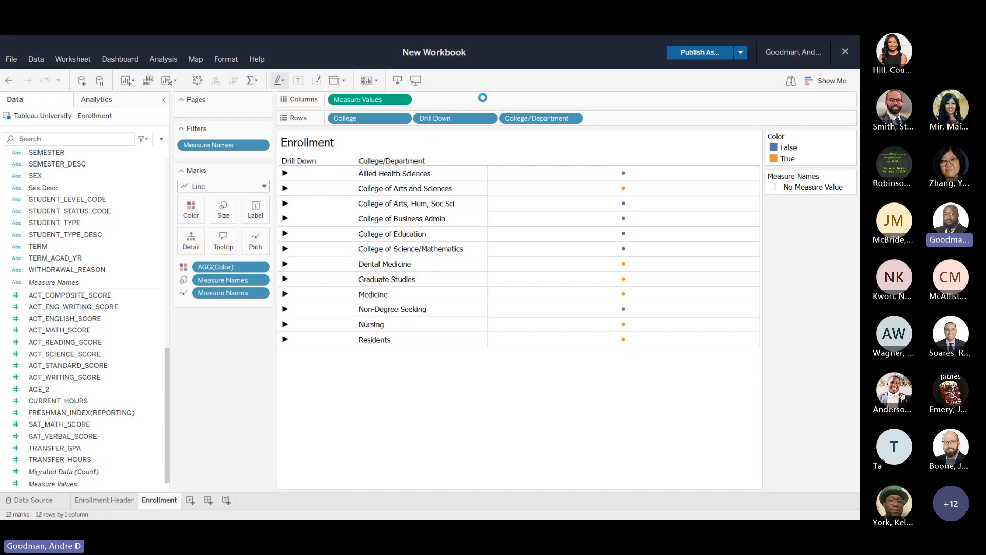
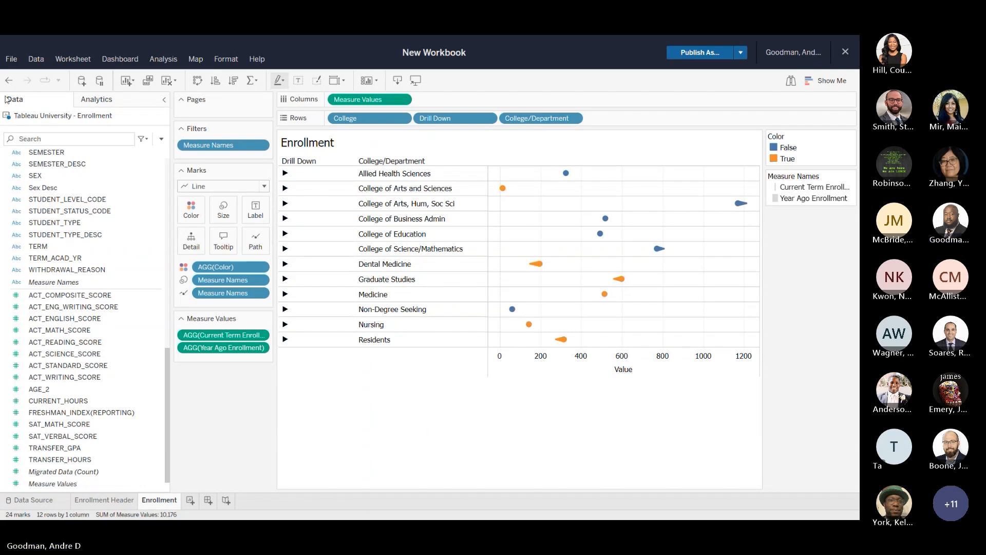
Add the Current Term Enrollment calculation to the tooltip of the line marks.
left_click(54, 223)
scroll(60, 230, "up", 6)
scroll(61, 229, "up", 5)
left_click(61, 233)
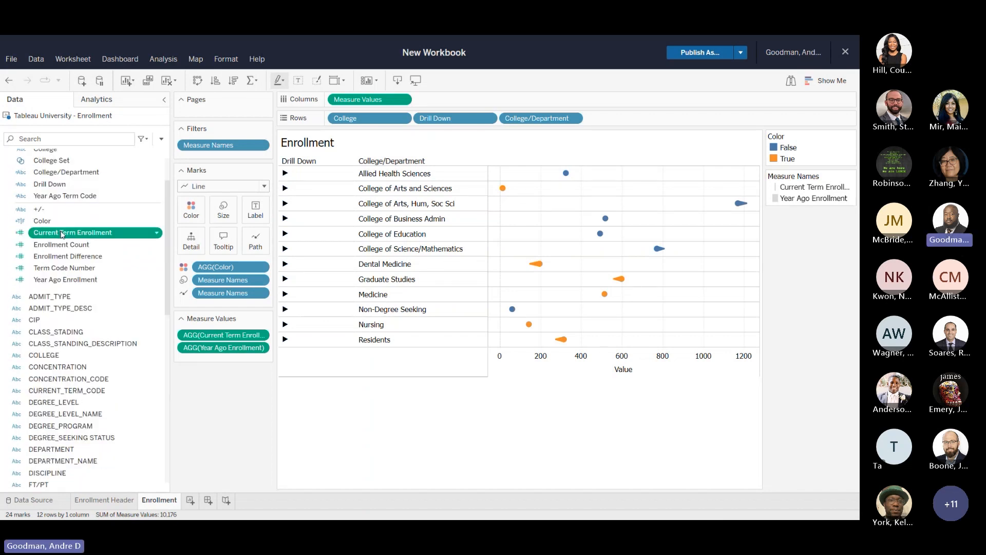
left_click_drag(62, 234, 222, 250)
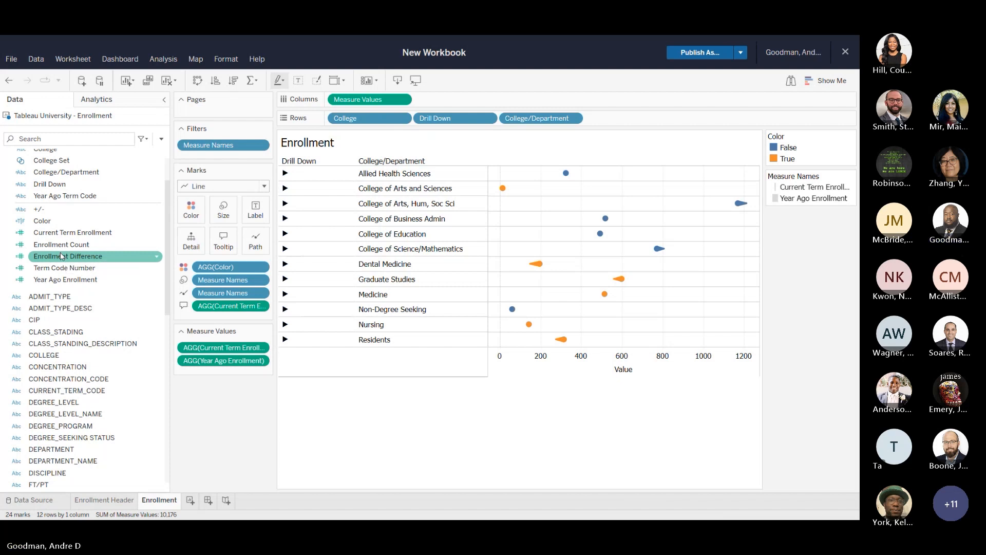
Reorder the sheets so that Enrollment comes before Enrollment Header.
left_click_drag(61, 251, 338, 241)
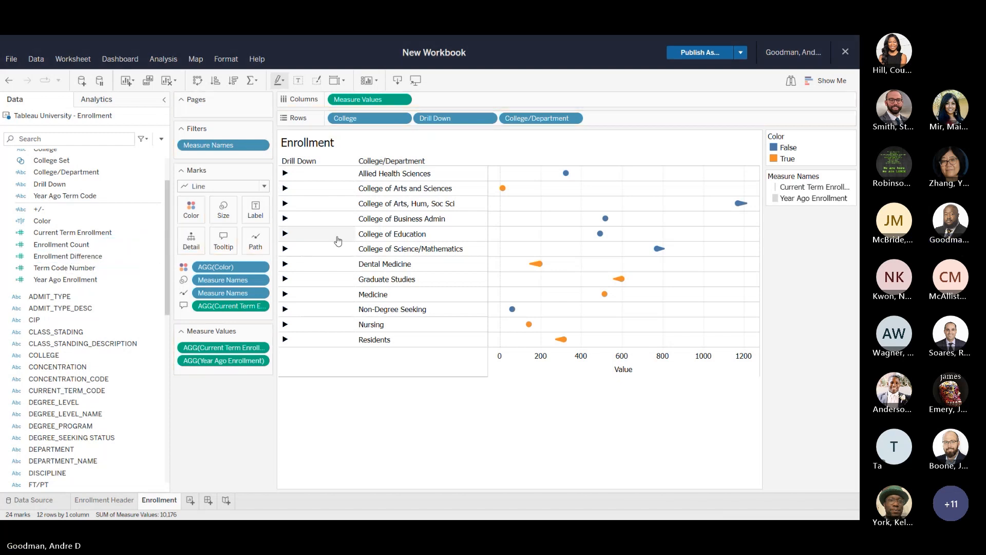
left_click(304, 248)
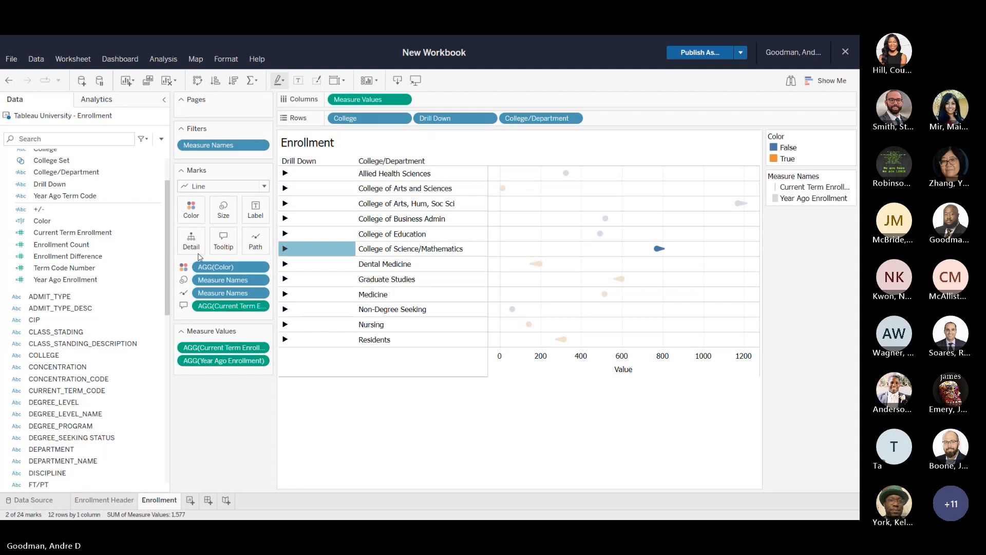
left_click_drag(159, 500, 88, 508)
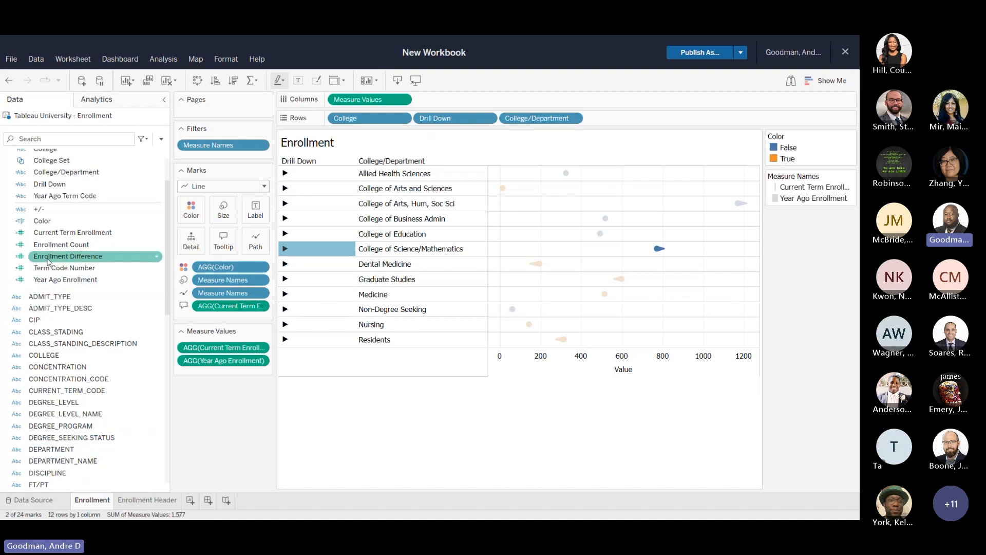
Add Enrollment Difference, Year Ago Enrollment, CURRENT_TERM_CODE, +/- and Year Ago Term Code to the tooltip of the line marks.
left_click_drag(47, 261, 220, 245)
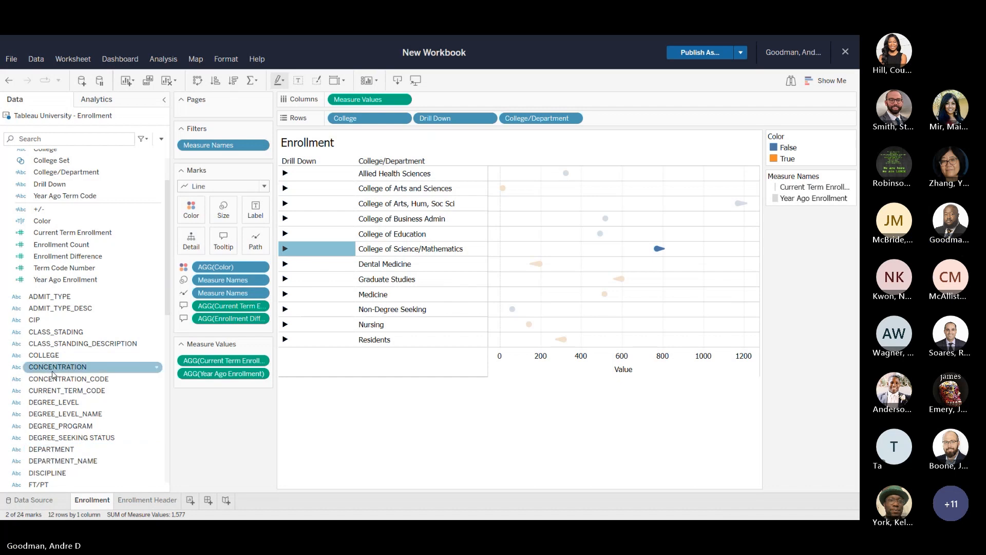
left_click_drag(76, 282, 220, 247)
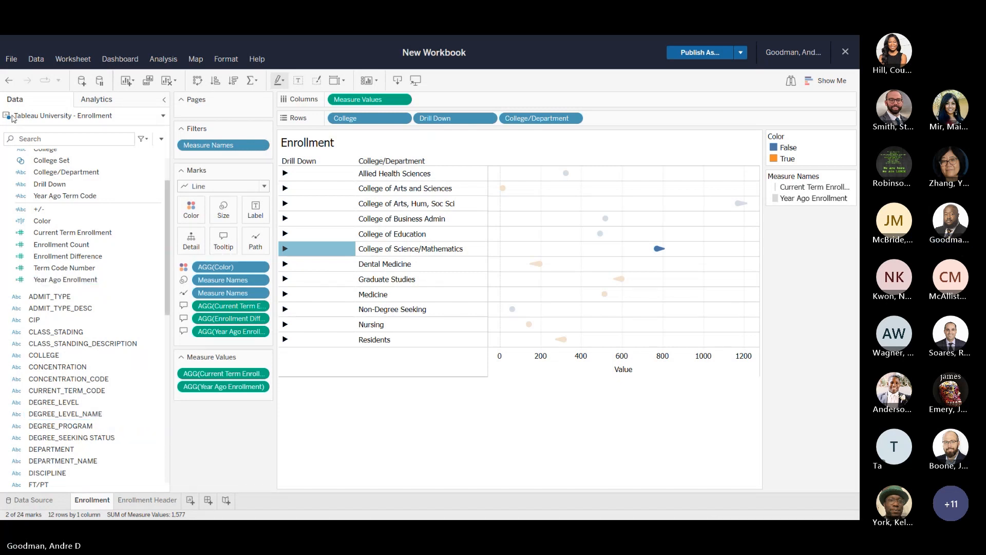
scroll(62, 195, "up", 2)
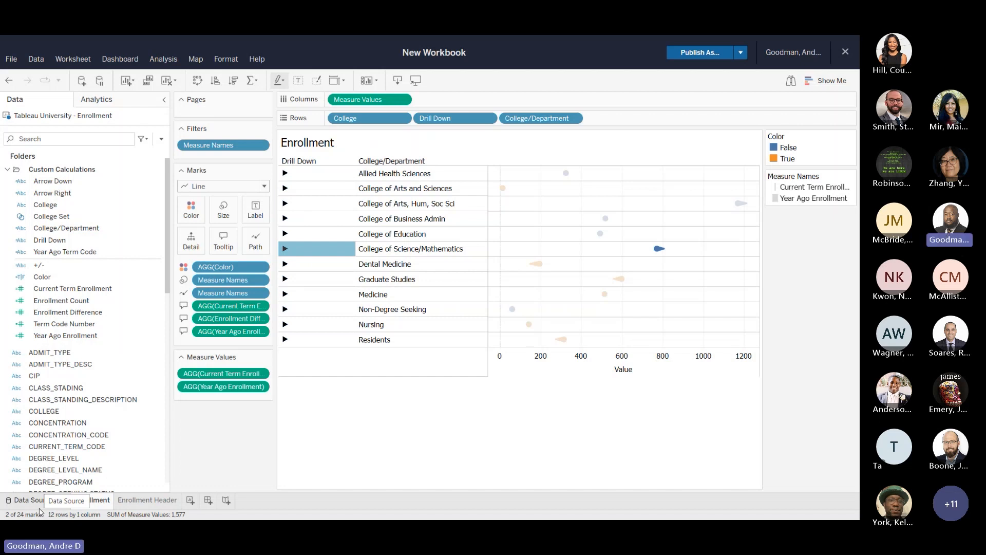
left_click_drag(67, 446, 225, 246)
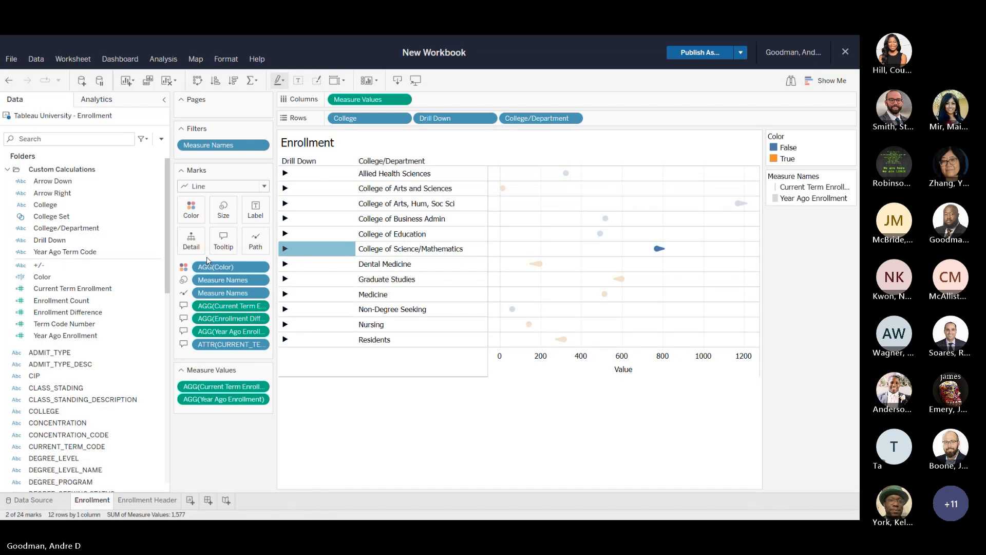
left_click(49, 268)
left_click_drag(48, 268, 228, 249)
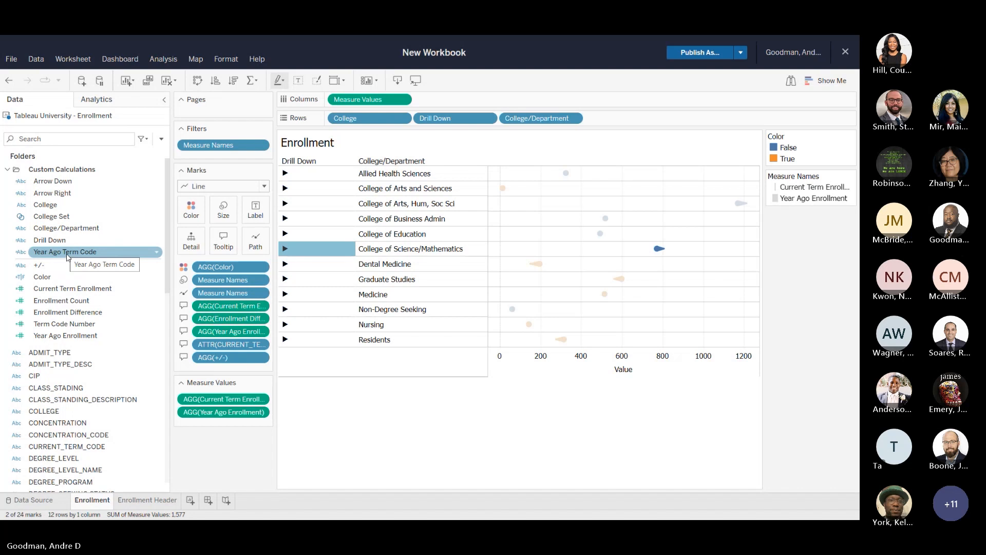
left_click_drag(67, 257, 231, 252)
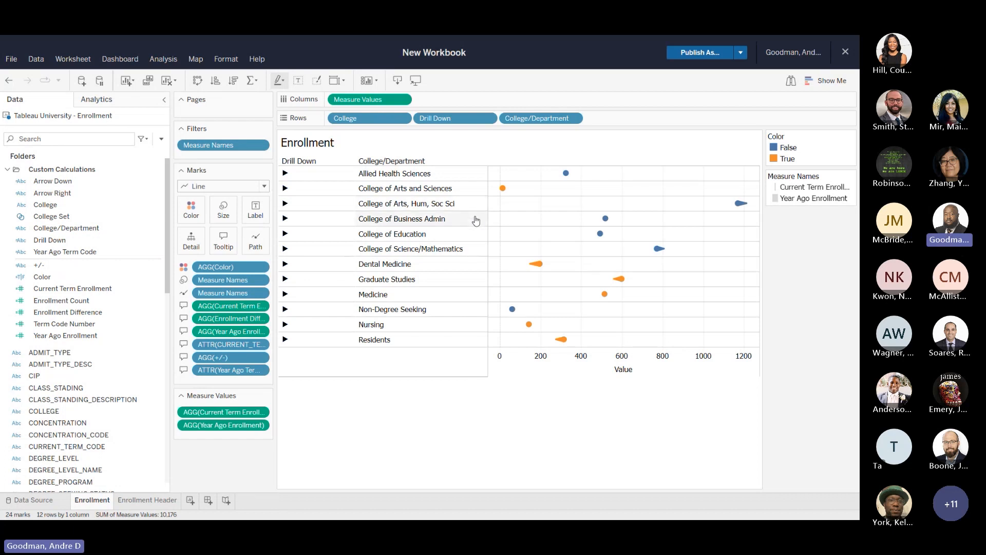
Increase the height of the college rows in the Enrollment chart.
left_click_drag(476, 210, 481, 224)
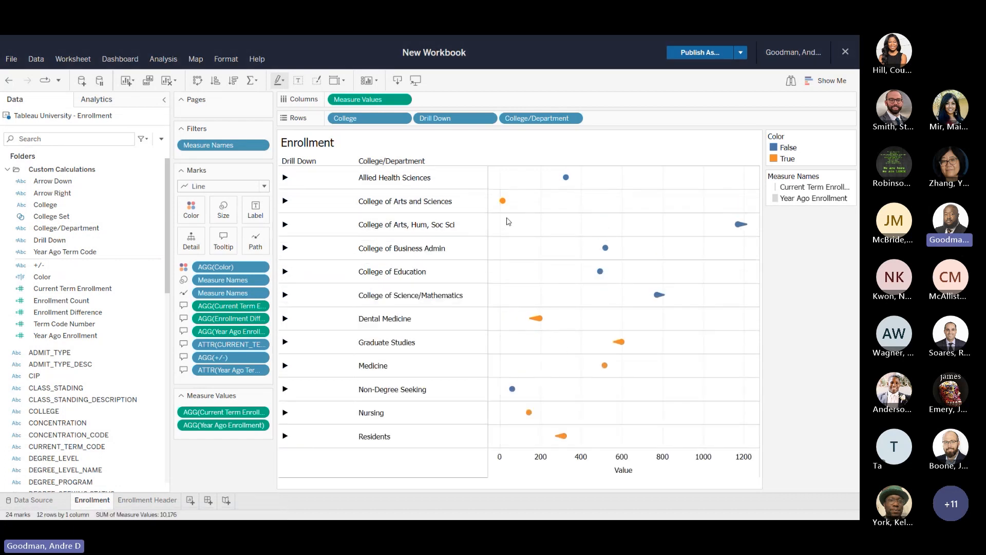
right_click(509, 214)
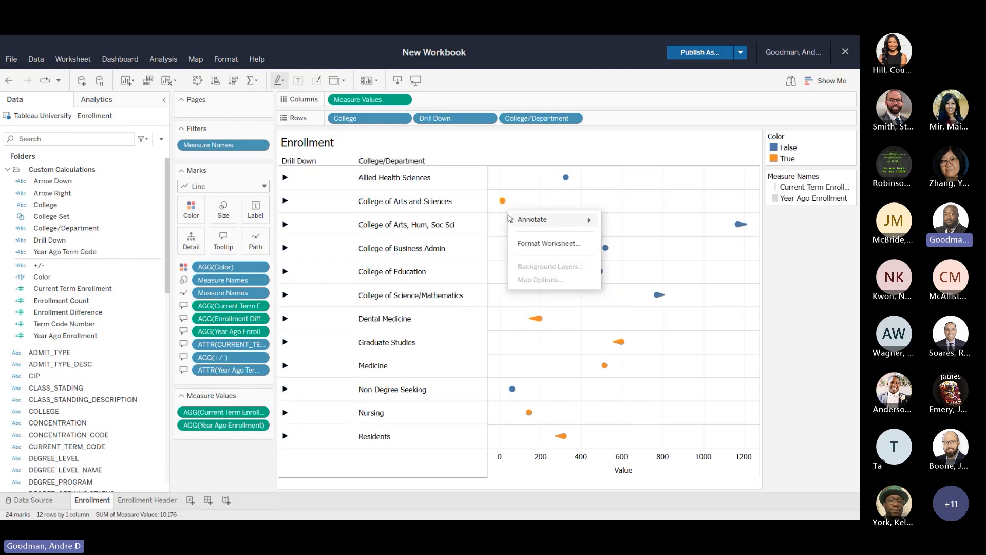
left_click(555, 245)
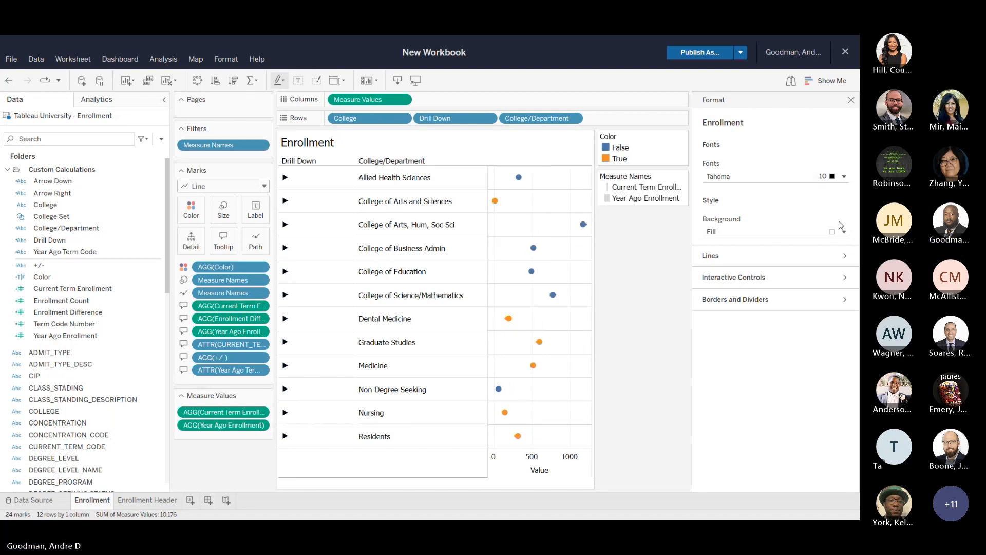
left_click(792, 263)
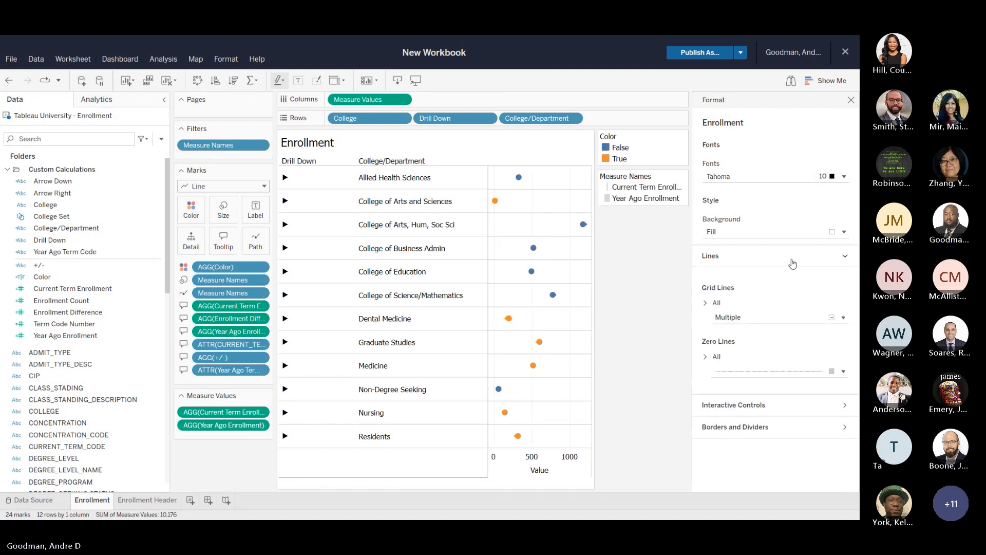
left_click(793, 263)
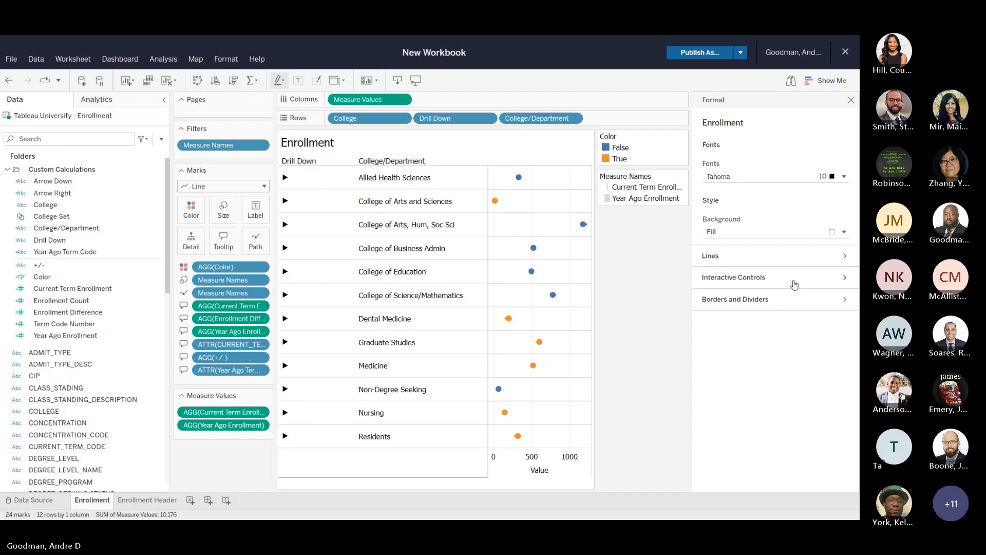
left_click(851, 101)
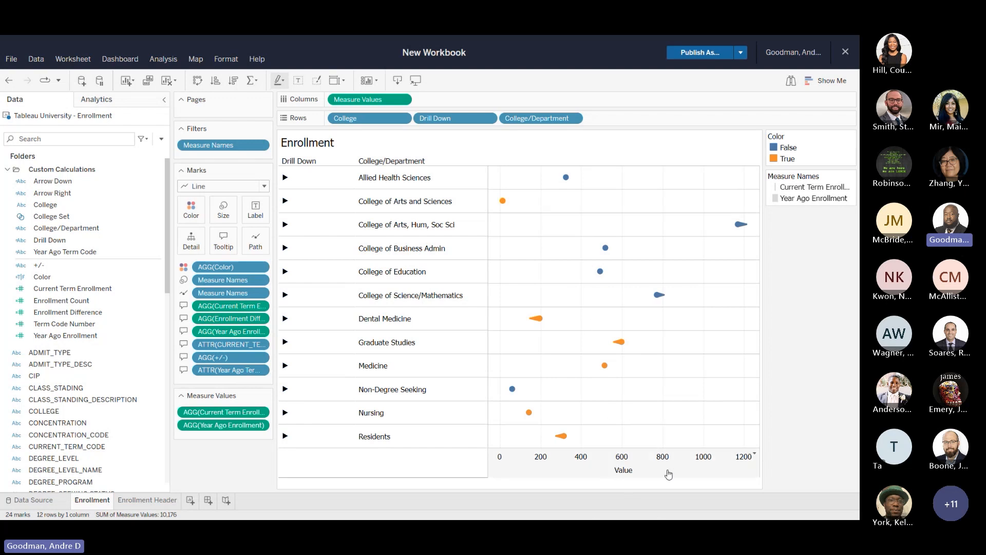
right_click(580, 464)
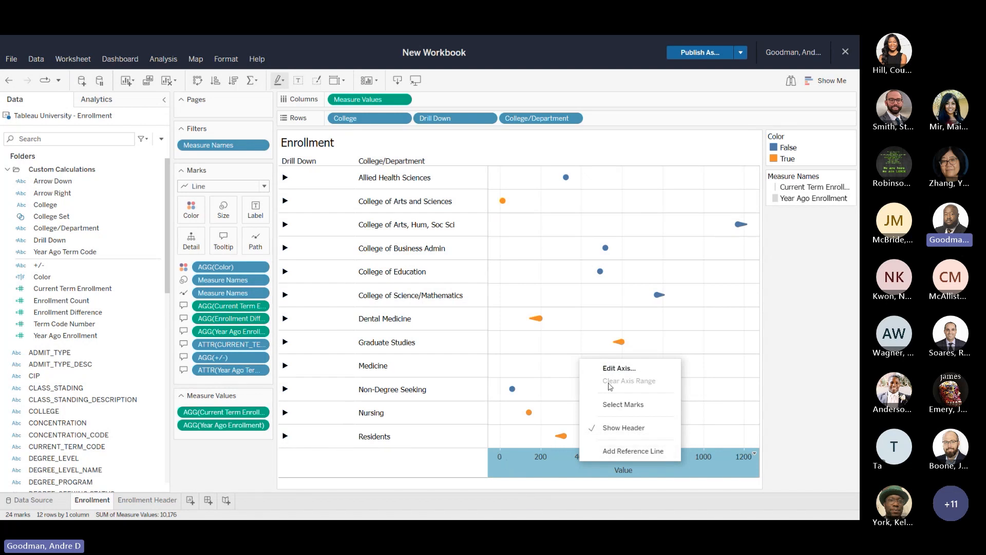
left_click(848, 317)
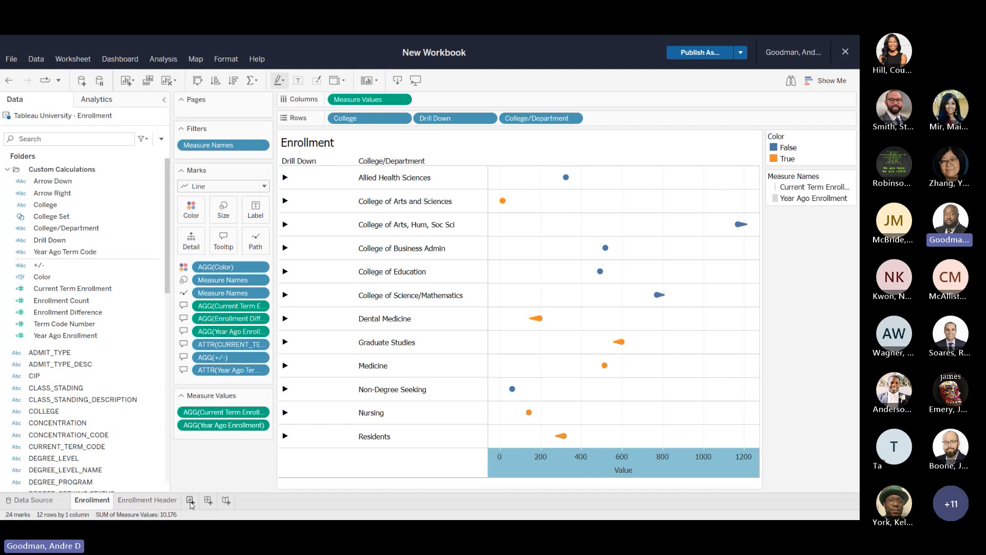
Create a dashboard named Enrollment Dashboard and place the Enrollment Header sheet on it.
left_click(208, 501)
double_click(209, 505)
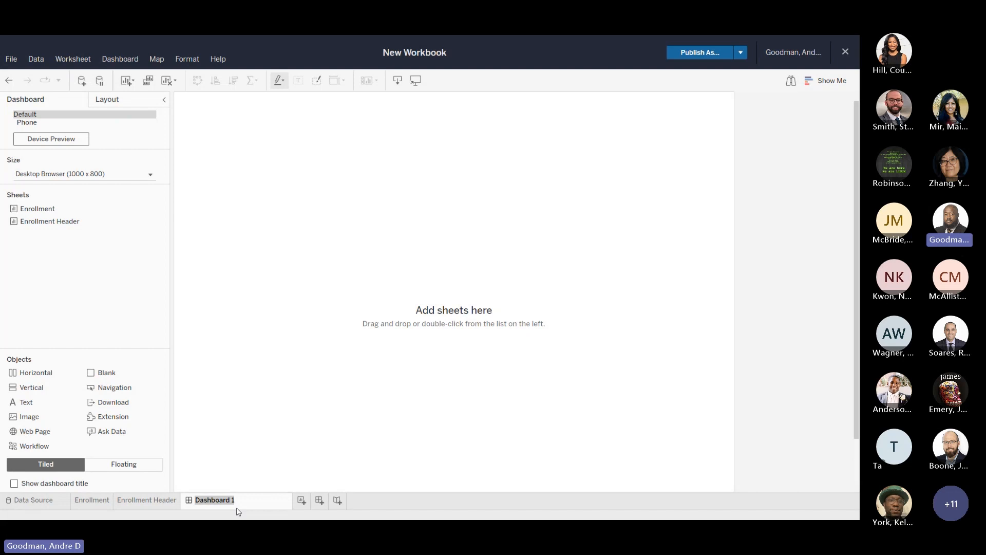
type("Enrollment")
key("Return")
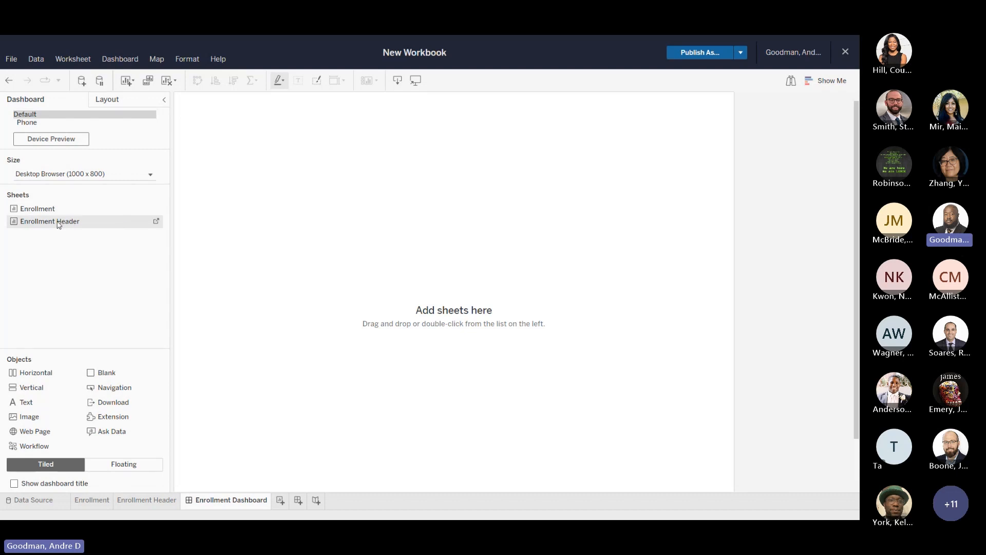
left_click_drag(61, 222, 225, 167)
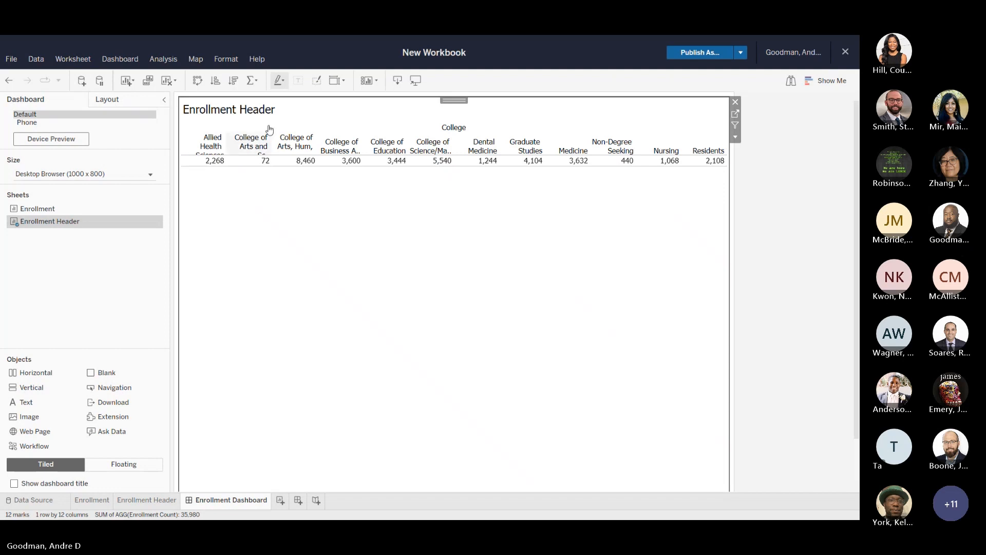
right_click(215, 102)
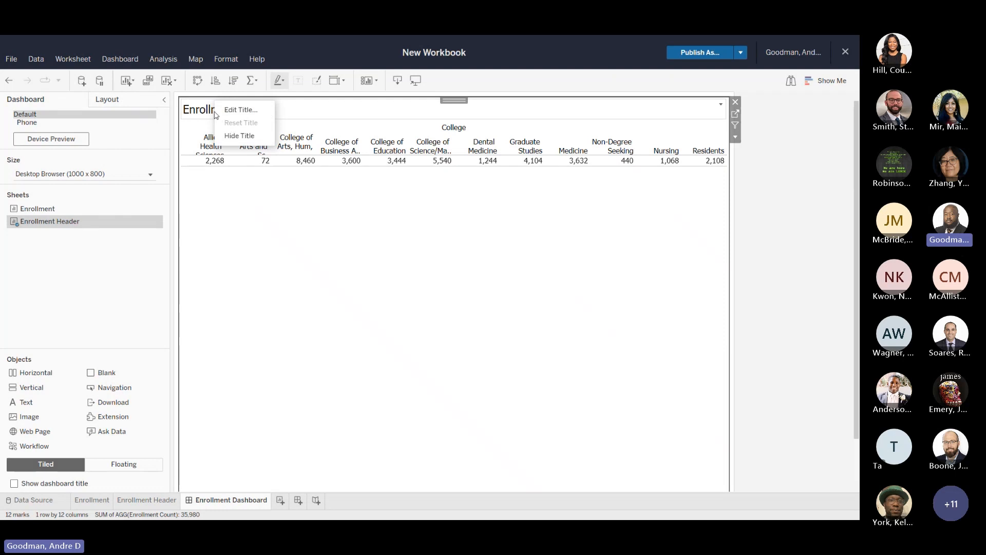
left_click(234, 137)
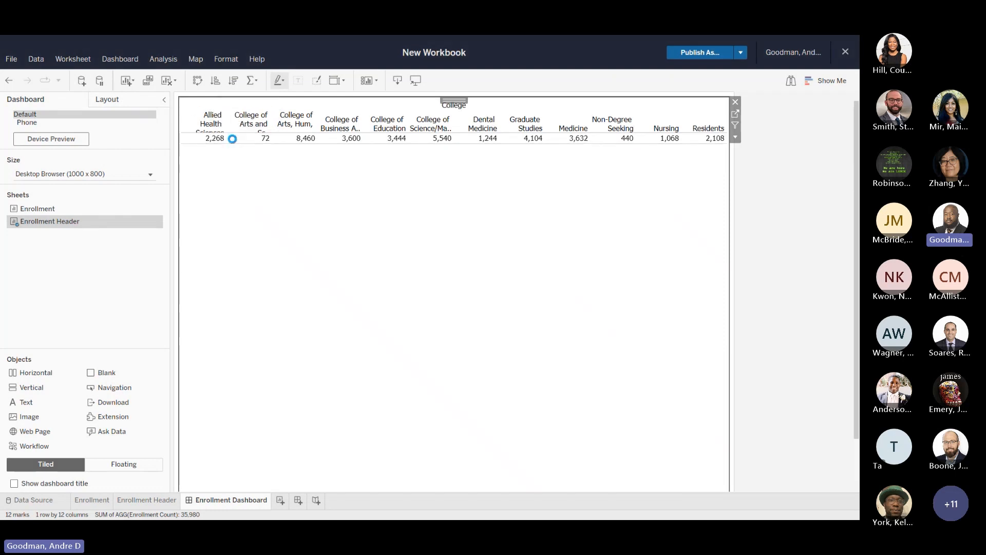
left_click(9, 81)
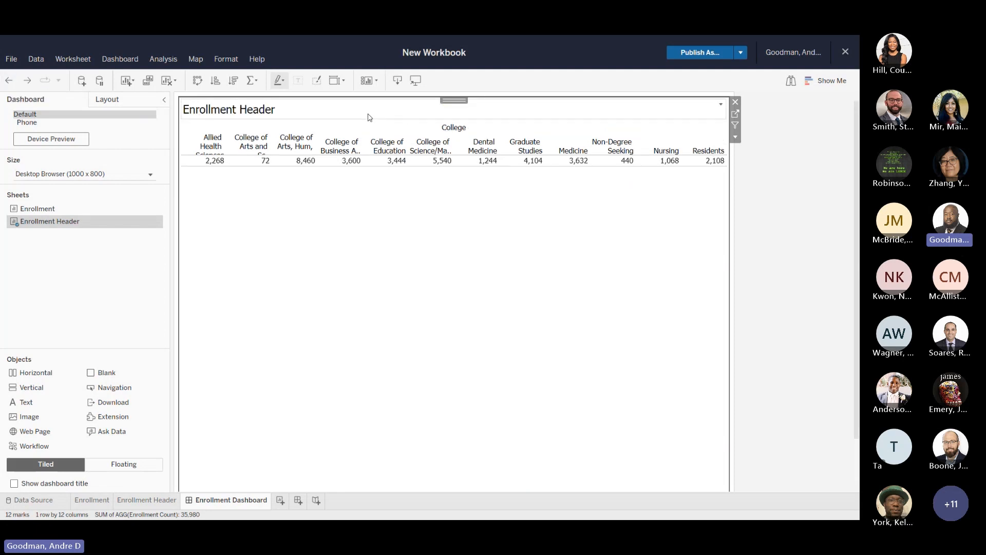
double_click(270, 115)
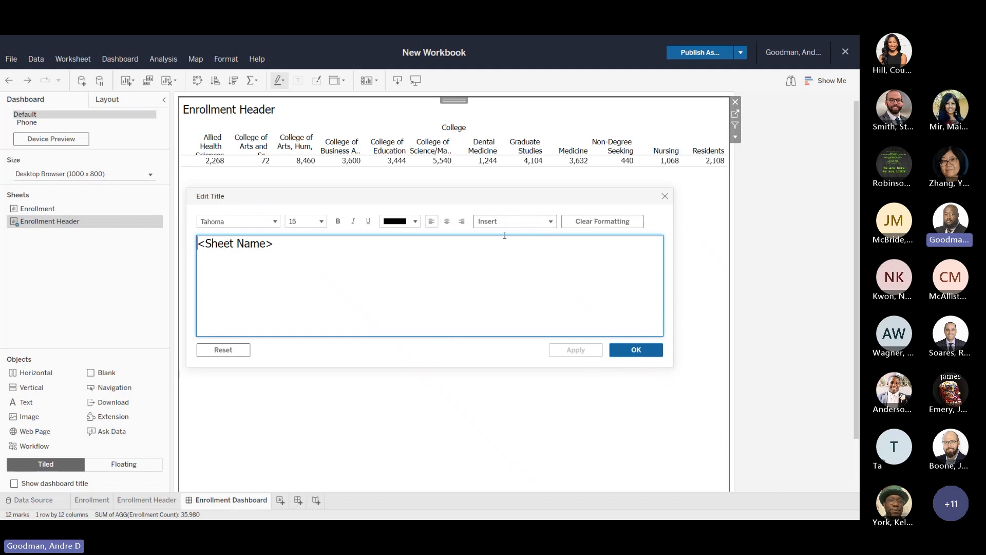
left_click(666, 196)
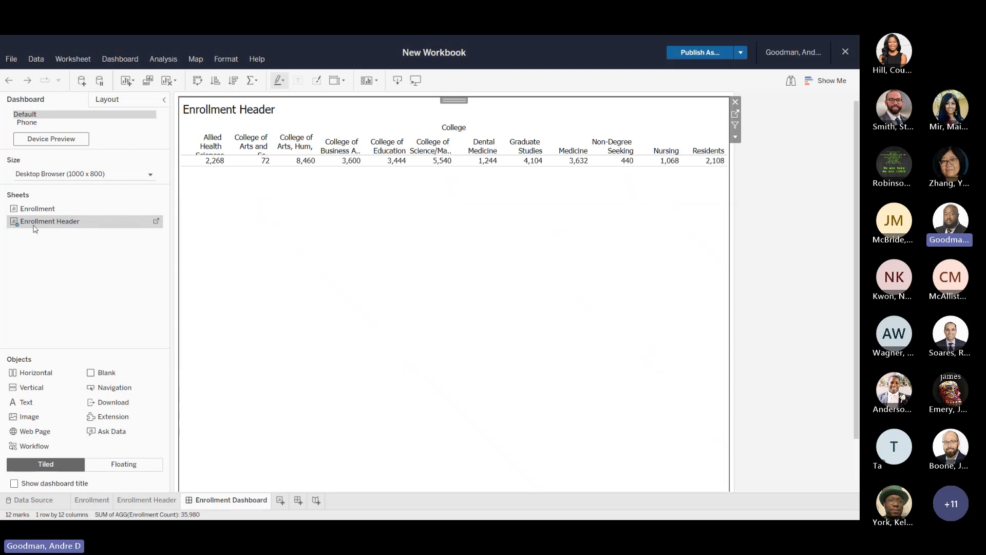
left_click_drag(39, 209, 284, 243)
left_click_drag(371, 338, 371, 338)
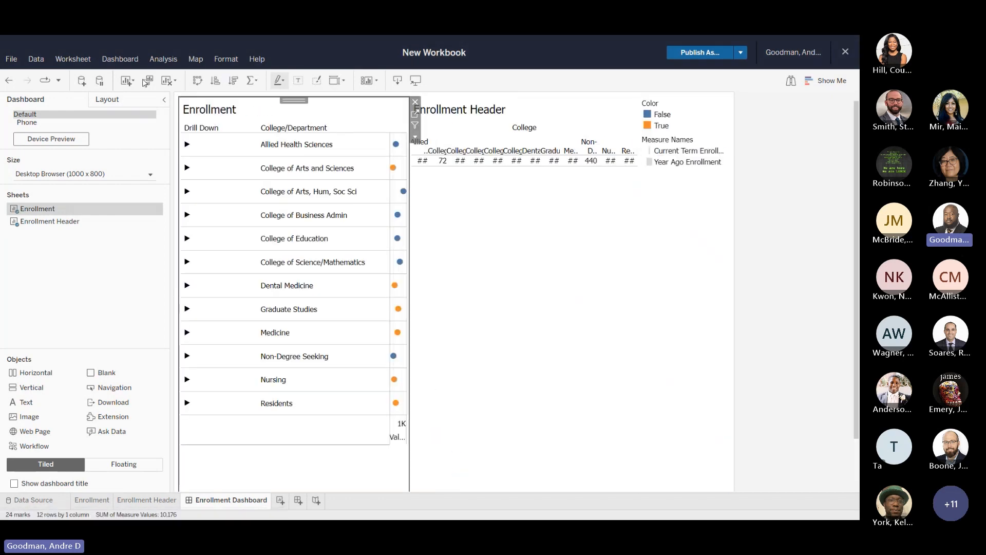
left_click(8, 80)
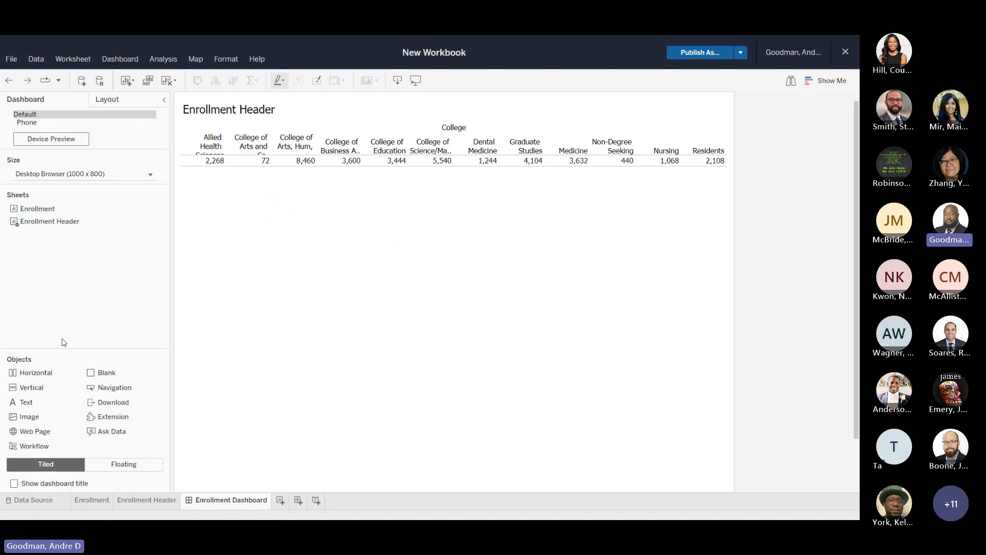
Place the Enrollment sheet below the Enrollment Header sheet on the dashboard.
left_click_drag(55, 214, 363, 424)
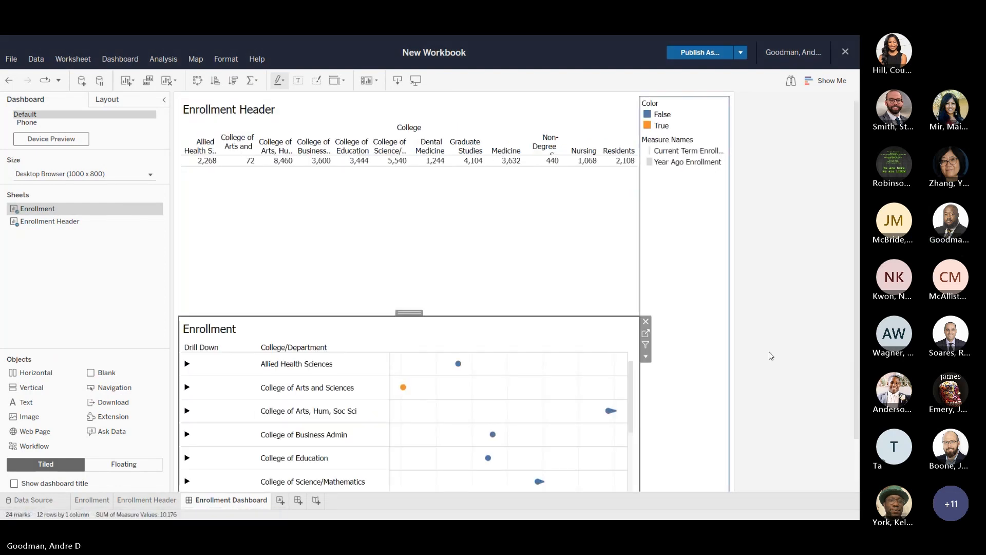
Shrink the Enrollment Header area to give the Enrollment sheet more height, and remove the Measure Names legend from the dashboard.
left_click_drag(537, 315, 572, 194)
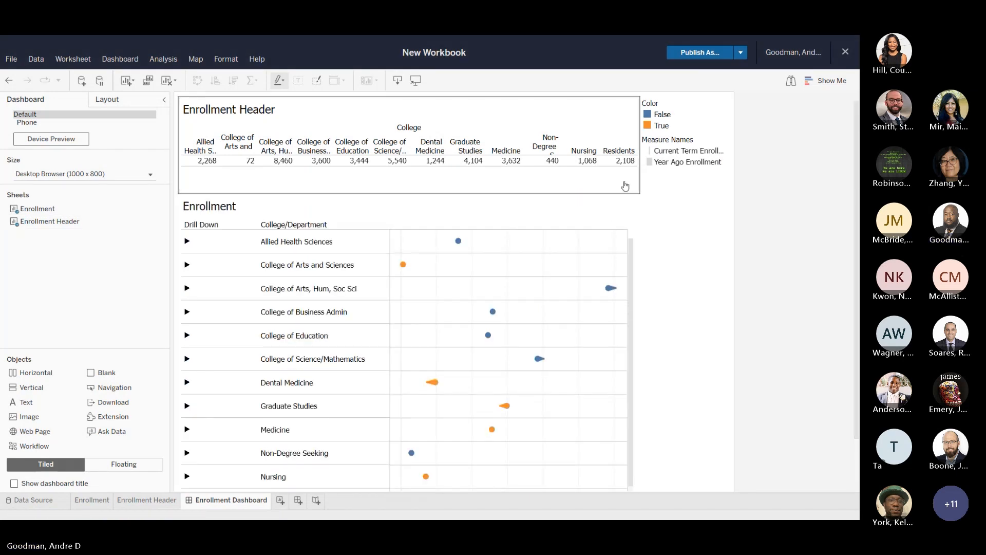
left_click(705, 144)
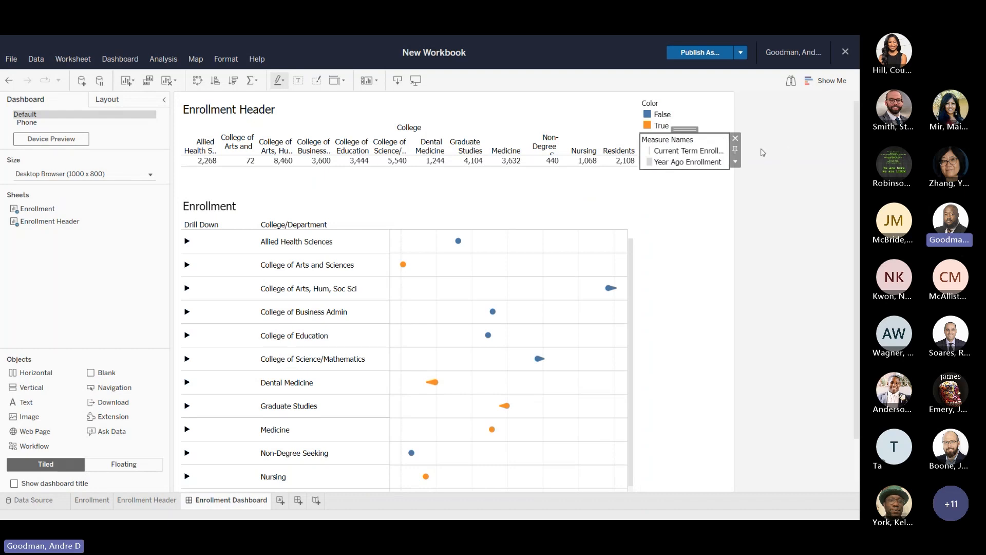
left_click(735, 138)
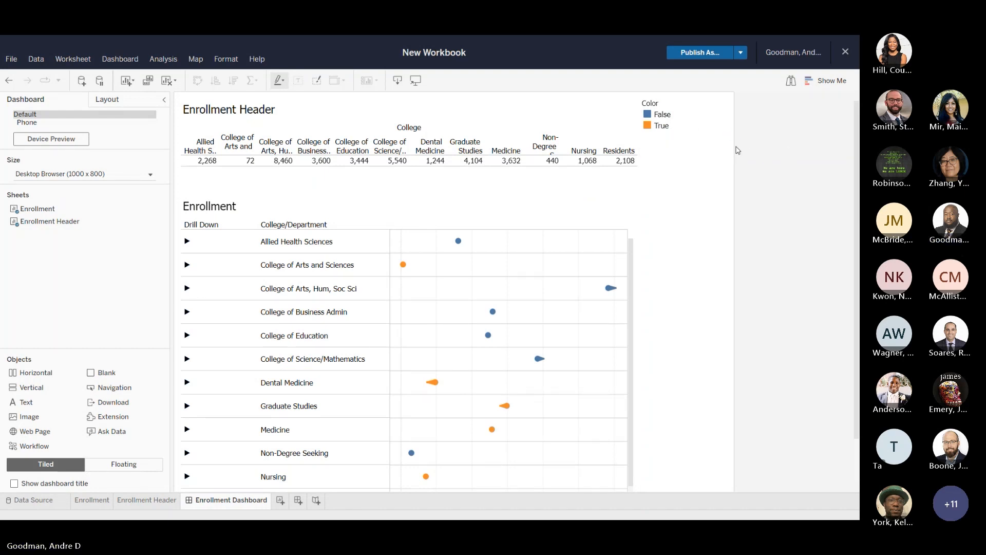
Move the Color legend below the Enrollment sheet so both sheets span the full dashboard width.
left_click(676, 107)
mouse_move(681, 97)
left_mouse_down()
mouse_move(650, 301)
mouse_move(625, 350)
left_mouse_up()
mouse_move(595, 476)
left_mouse_down()
mouse_move(511, 483)
mouse_move(498, 470)
left_mouse_up()
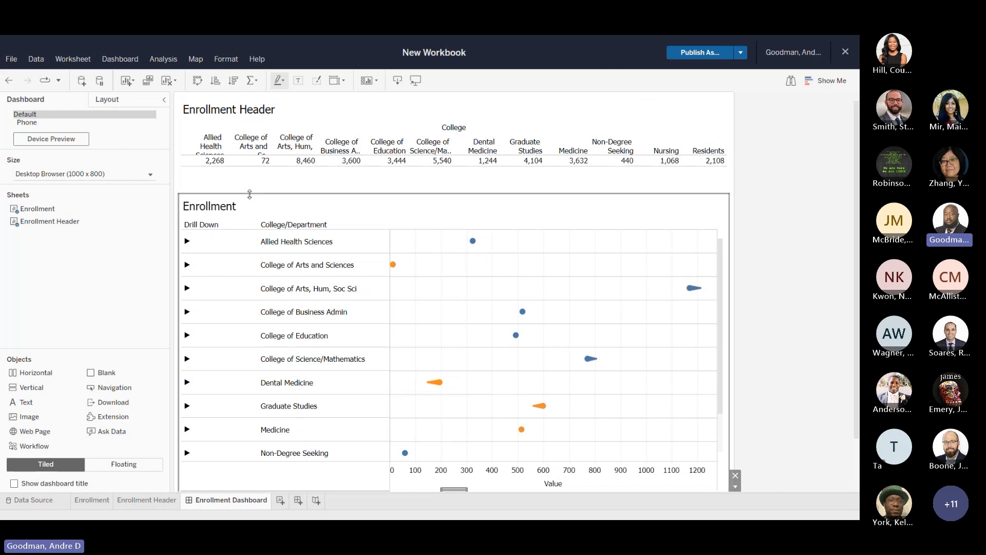
Make the Enrollment Header area slightly taller and increase its column header height to fit three-line college names.
mouse_move(250, 194)
left_mouse_down()
mouse_move(250, 180)
mouse_move(249, 191)
left_mouse_up()
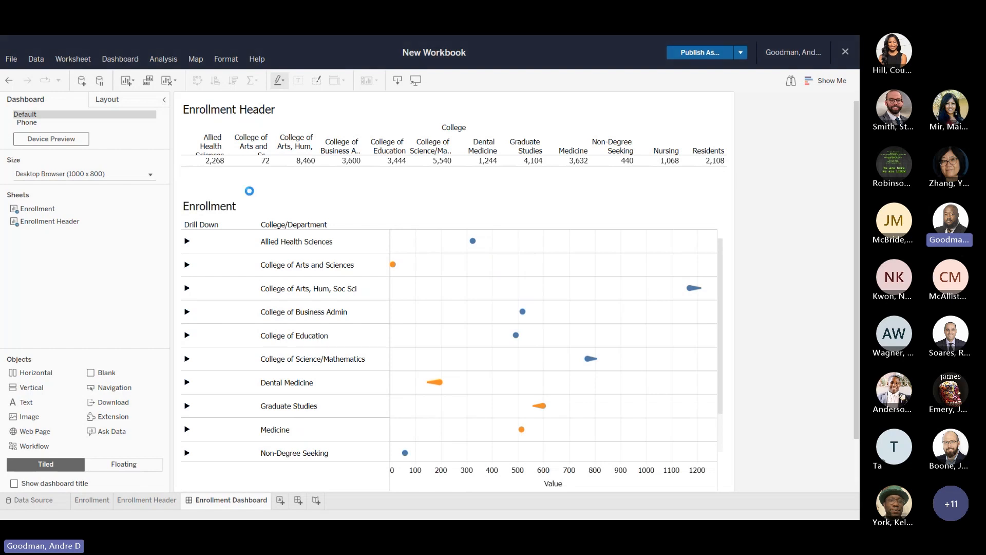
left_click(225, 168)
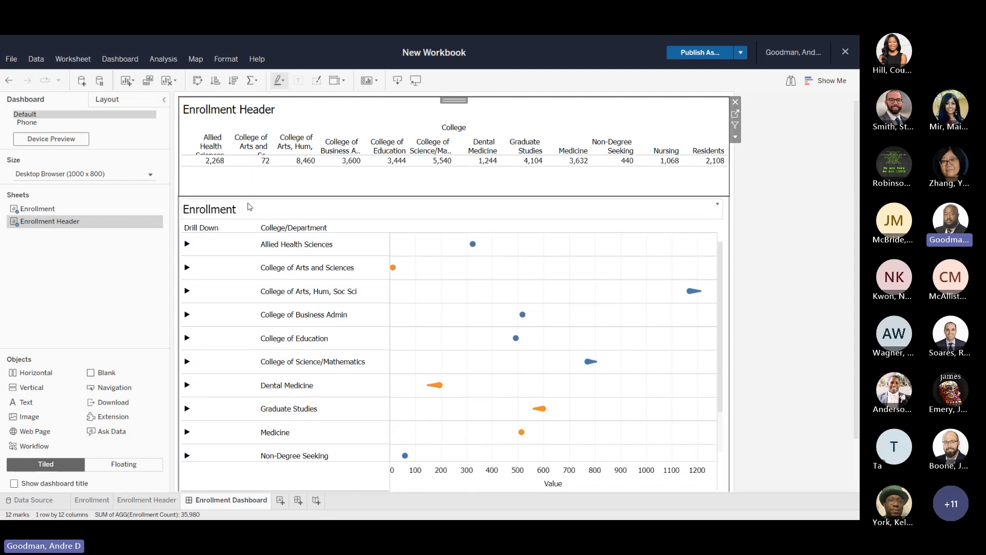
left_click_drag(249, 196, 252, 204)
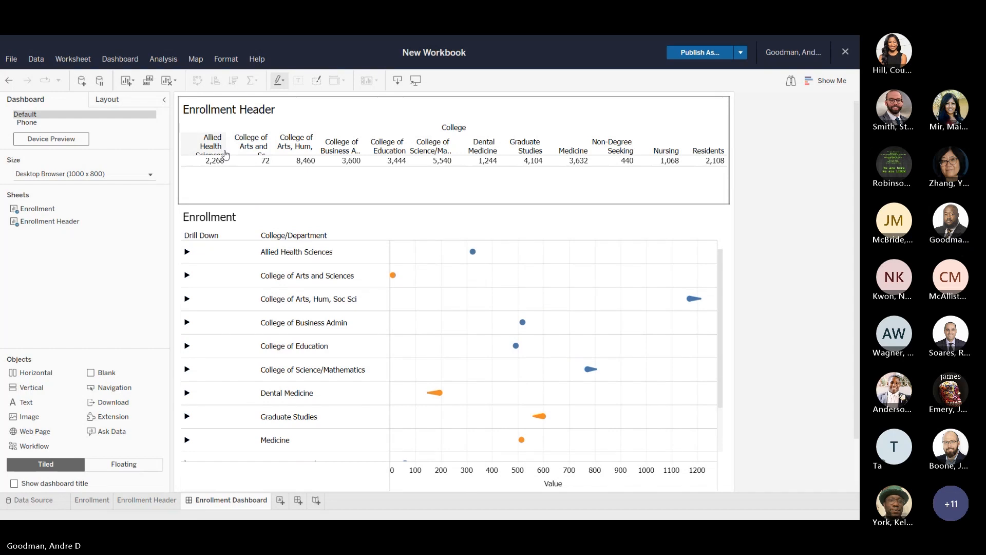
mouse_move(225, 162)
left_click_drag(225, 155, 225, 172)
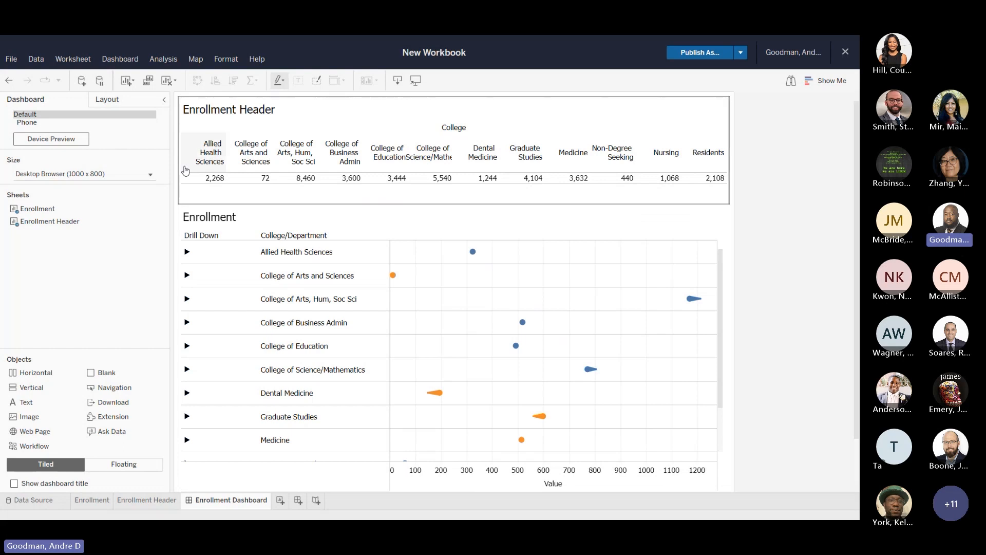
mouse_move(260, 180)
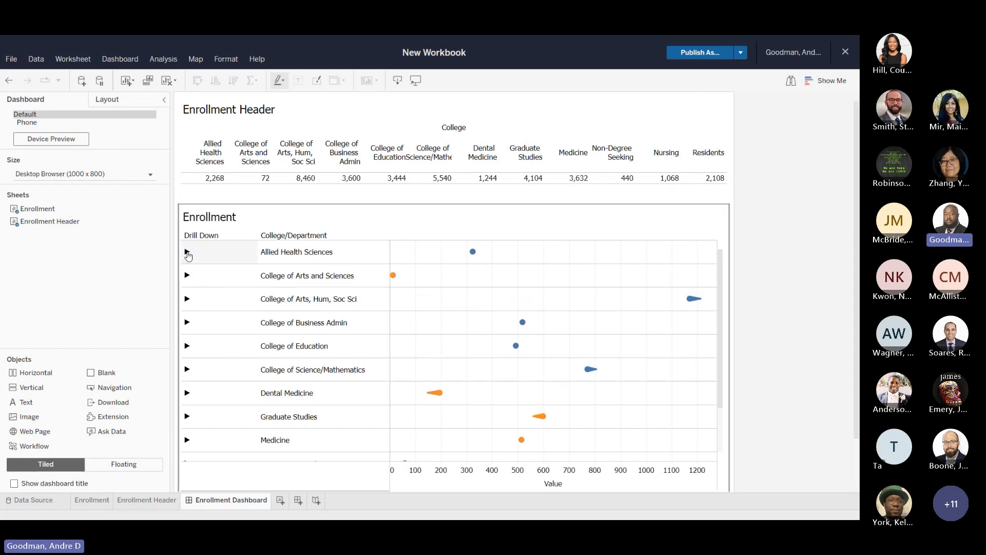
Add a Change Set Values action to the dashboard and name it Enrollment Drill Down.
left_click(119, 58)
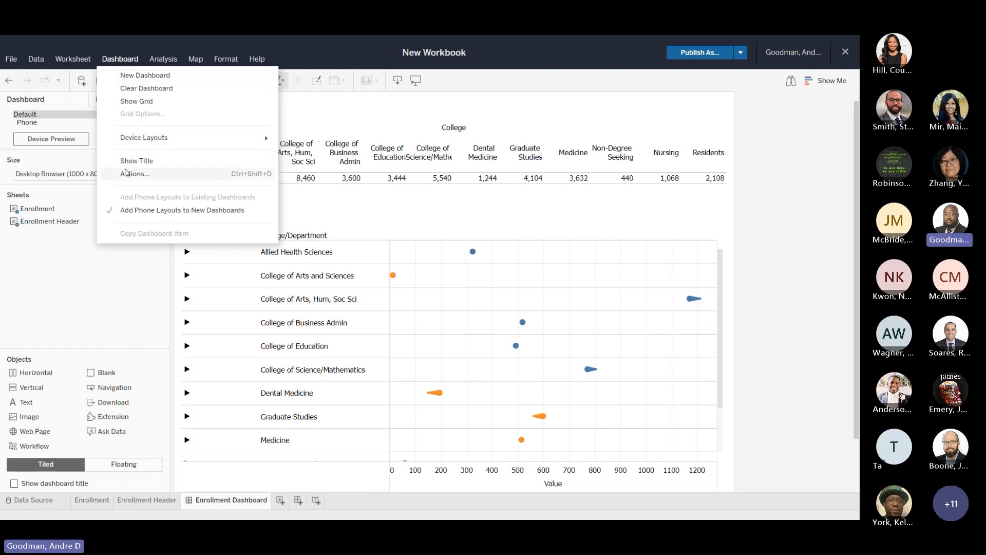
left_click(126, 174)
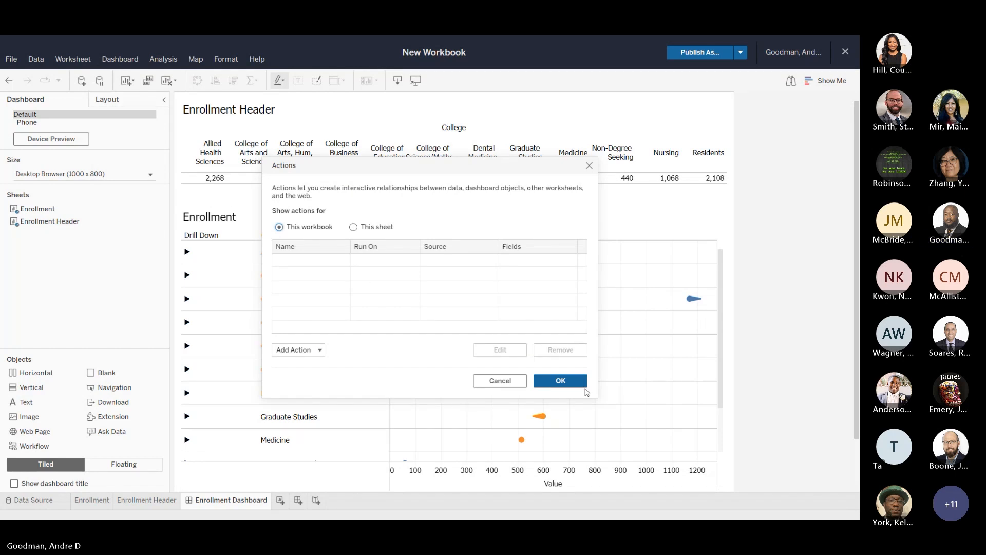
left_click(292, 350)
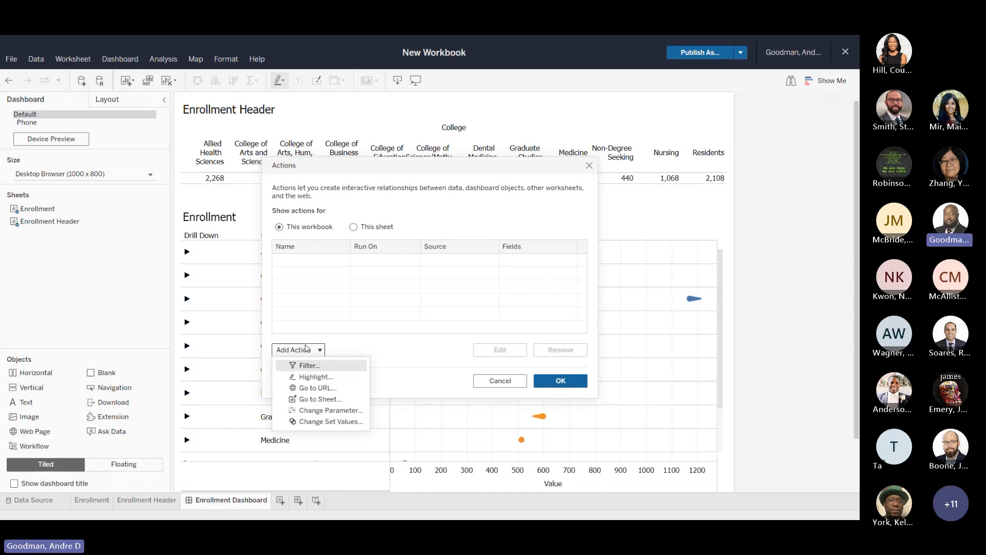
left_click(315, 422)
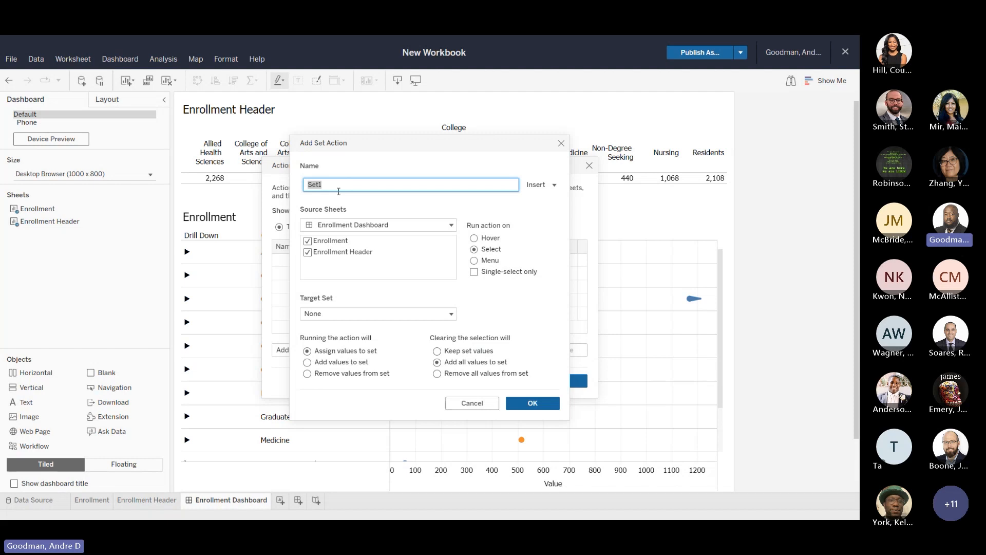
type("Enrollment Drill Down")
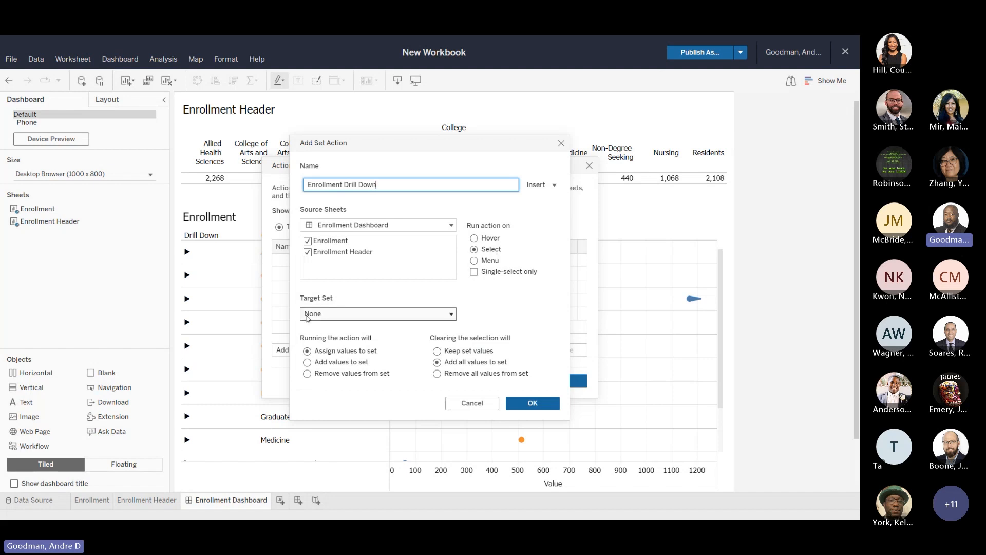
Target College Set with the action, adding values on selection and removing all values on clearing, and save the action.
left_click(351, 315)
mouse_move(361, 346)
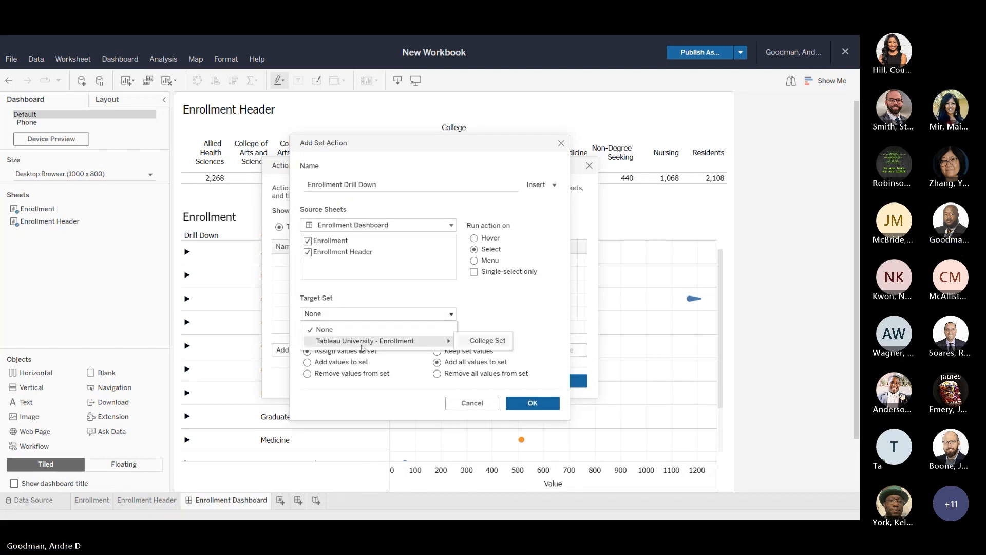
left_click(507, 345)
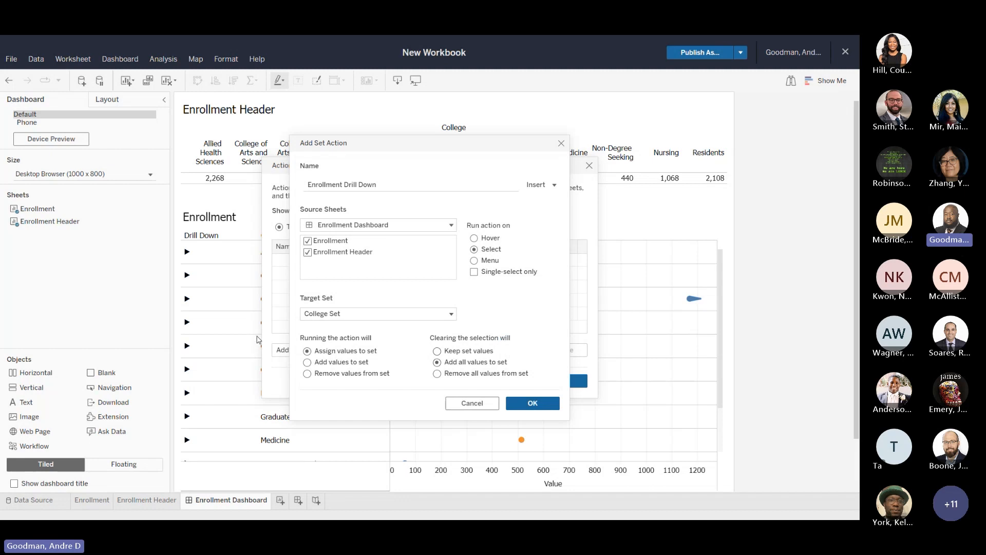
left_click(307, 362)
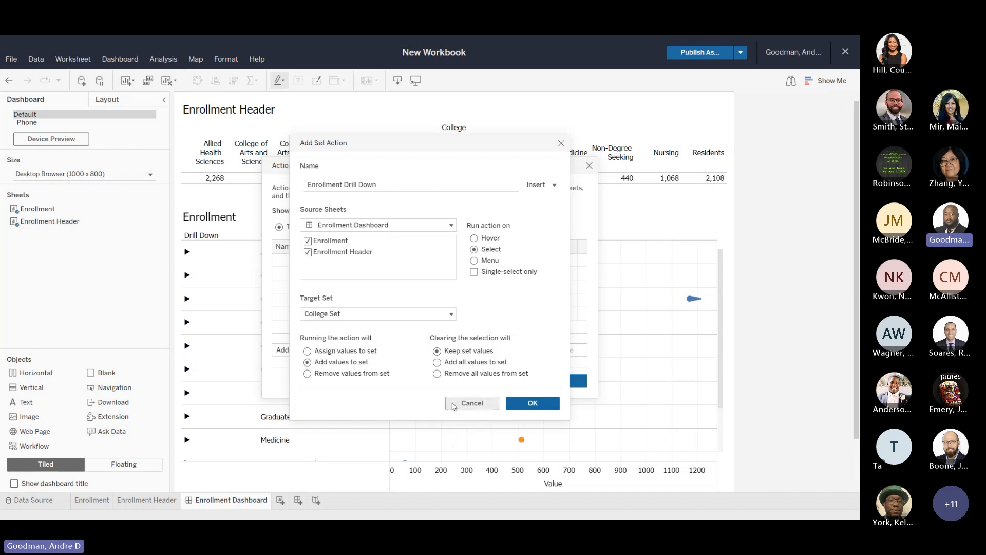
left_click(437, 374)
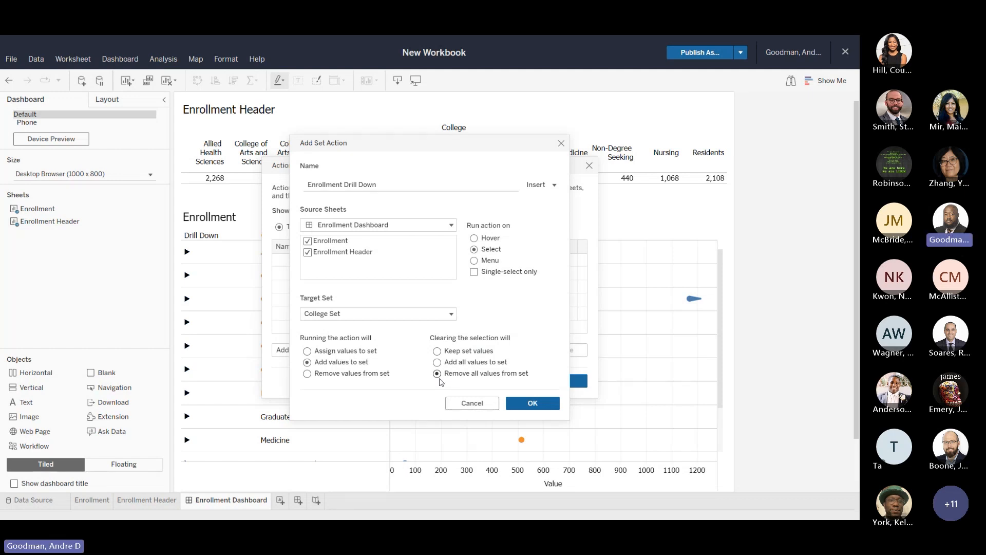
left_click(533, 404)
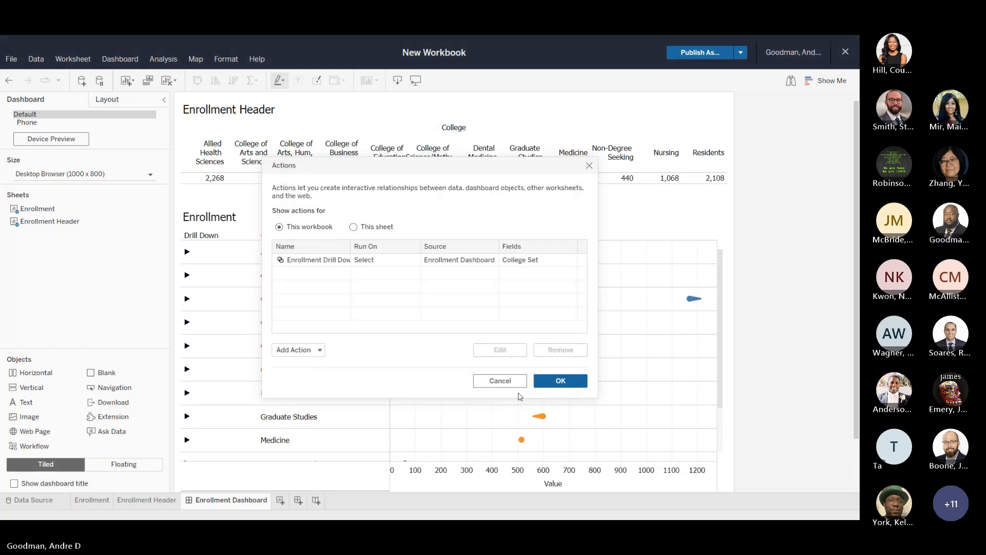
left_click(568, 383)
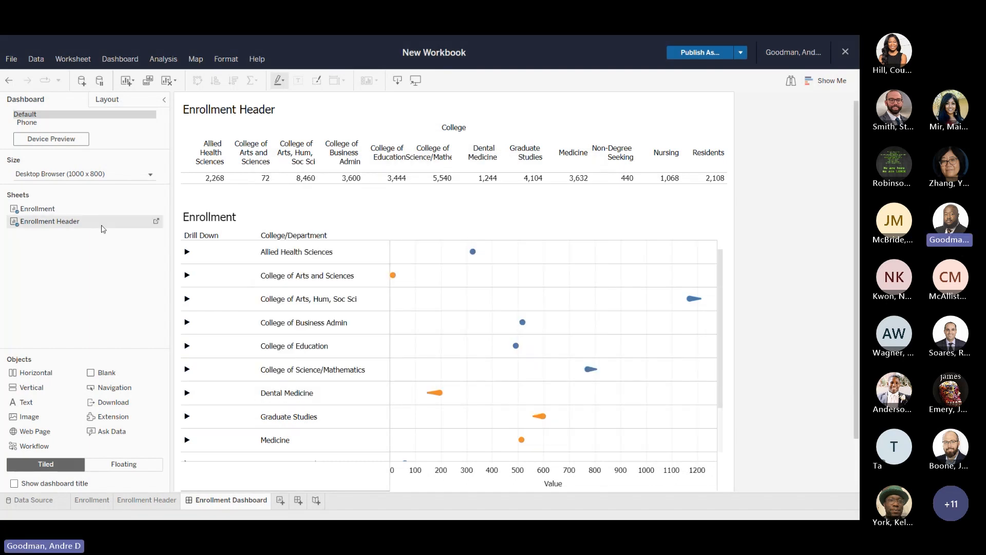
Test the drill-down by expanding and collapsing Allied Health Sciences and College of Arts and Sciences.
left_click(187, 252)
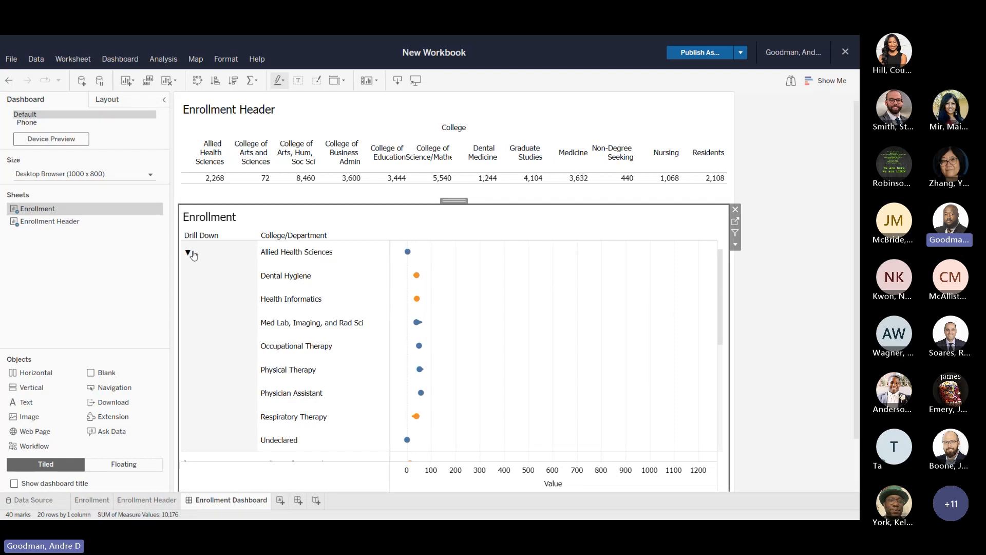
left_click(196, 255)
left_click(196, 253)
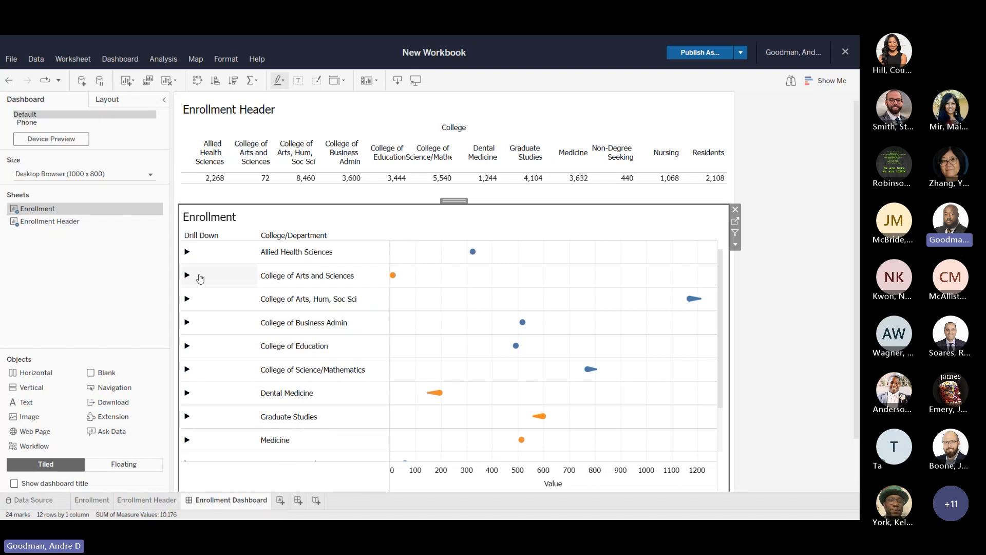
left_click(187, 276)
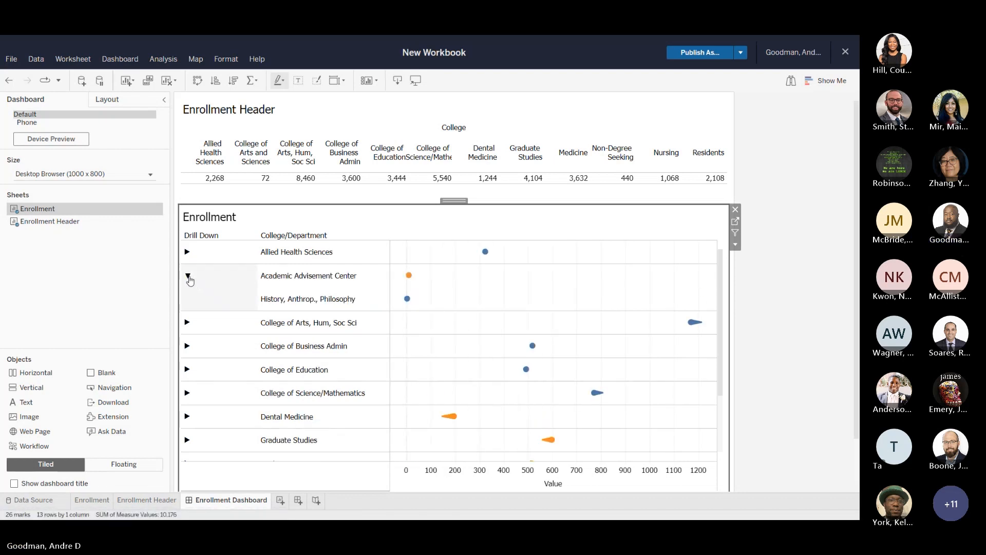
left_click(189, 277)
left_click(188, 277)
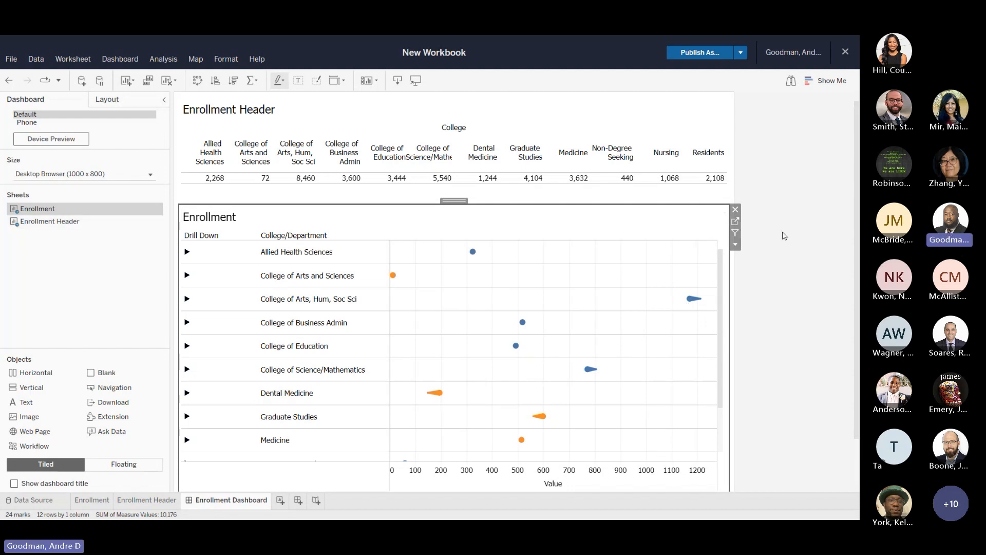
Check the Enrollment worksheet, return to the dashboard, and expand and collapse College of Arts, Hum, Soc Sci.
left_click(731, 225)
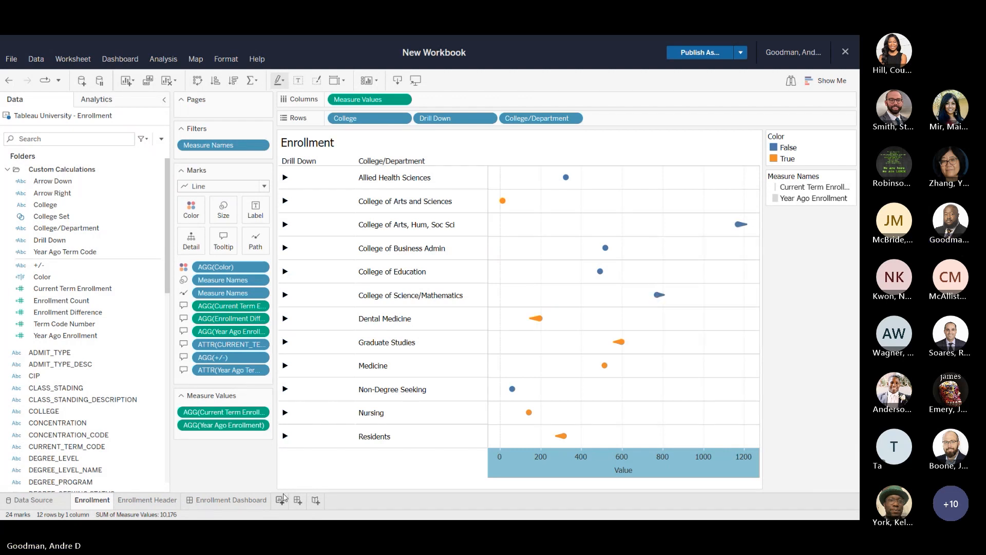
left_click(246, 501)
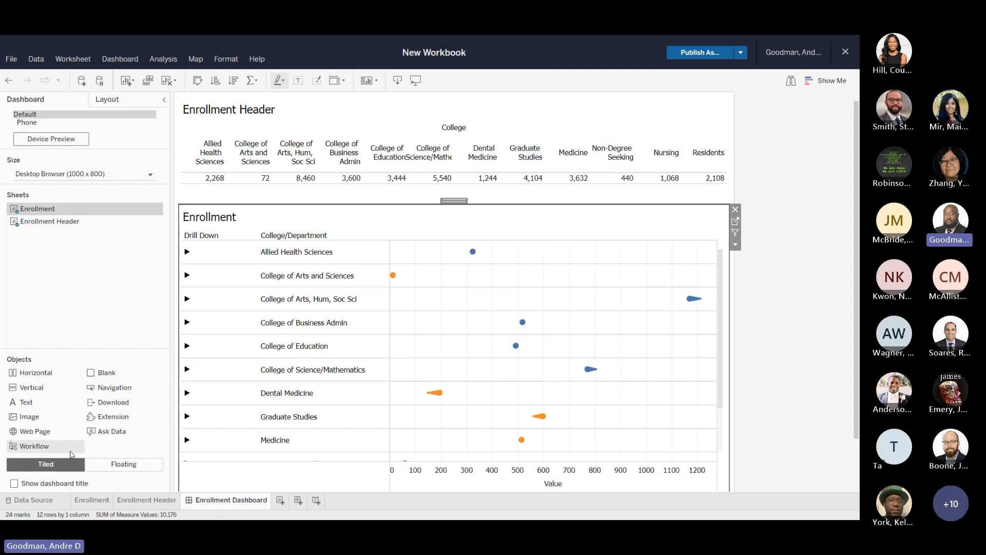
left_click(184, 302)
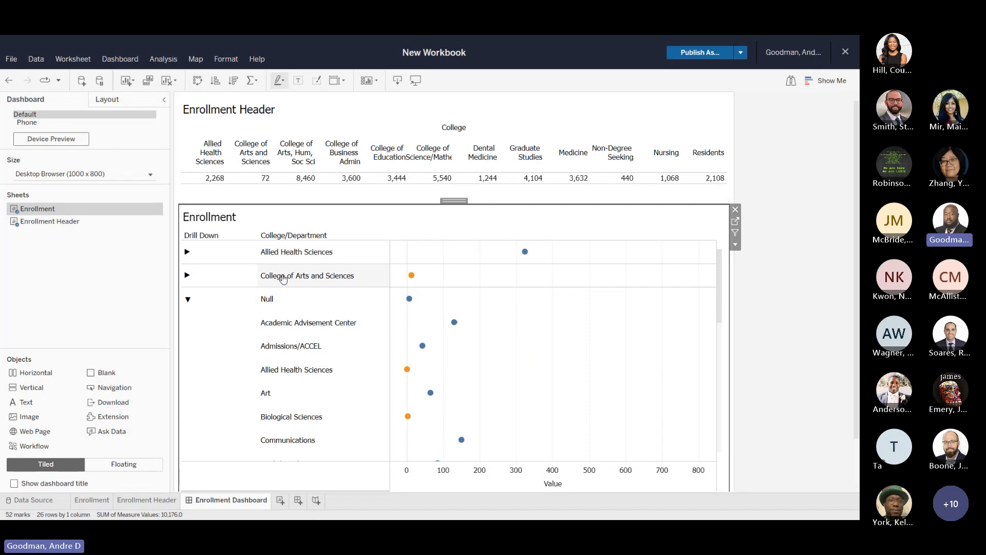
left_click(186, 303)
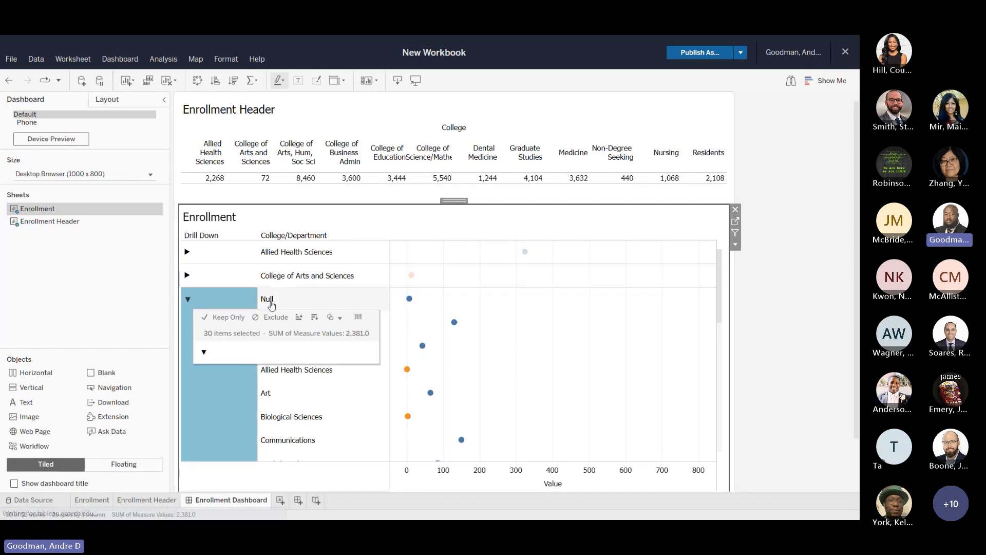
left_click(187, 299)
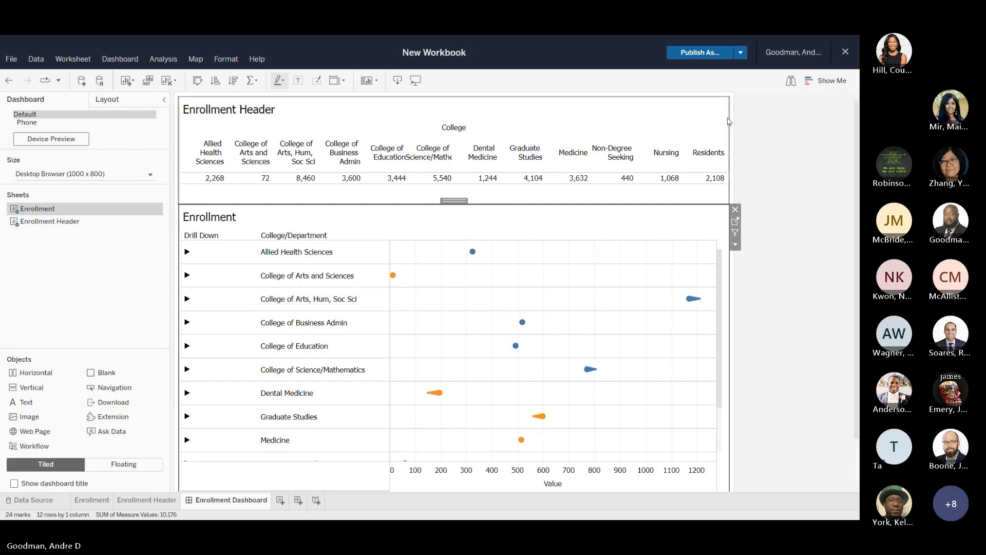
left_click(845, 52)
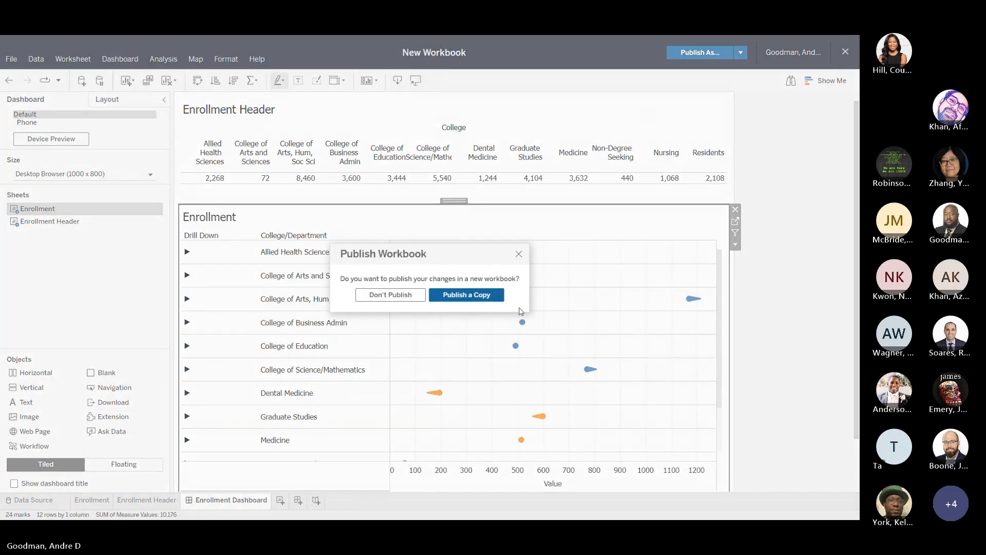
left_click(478, 295)
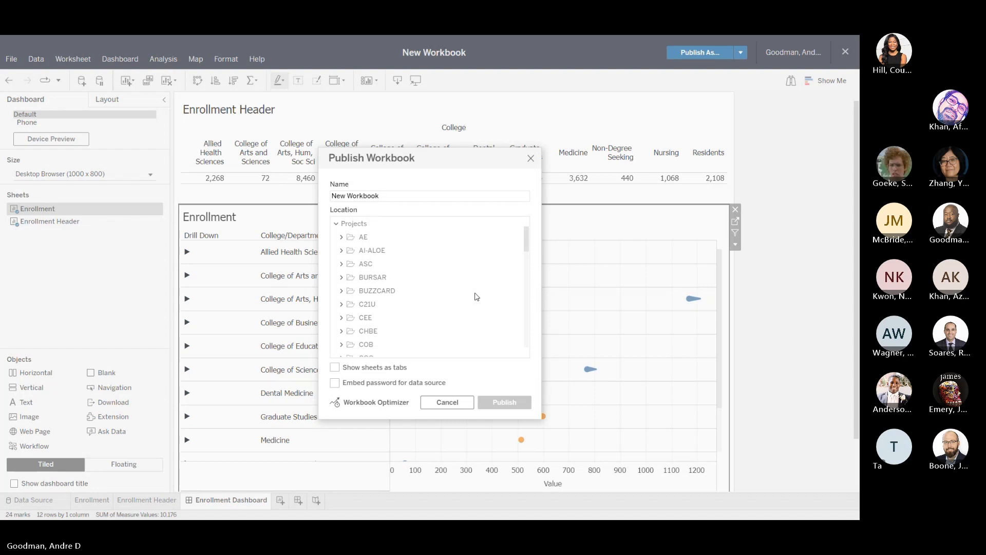
left_click(530, 160)
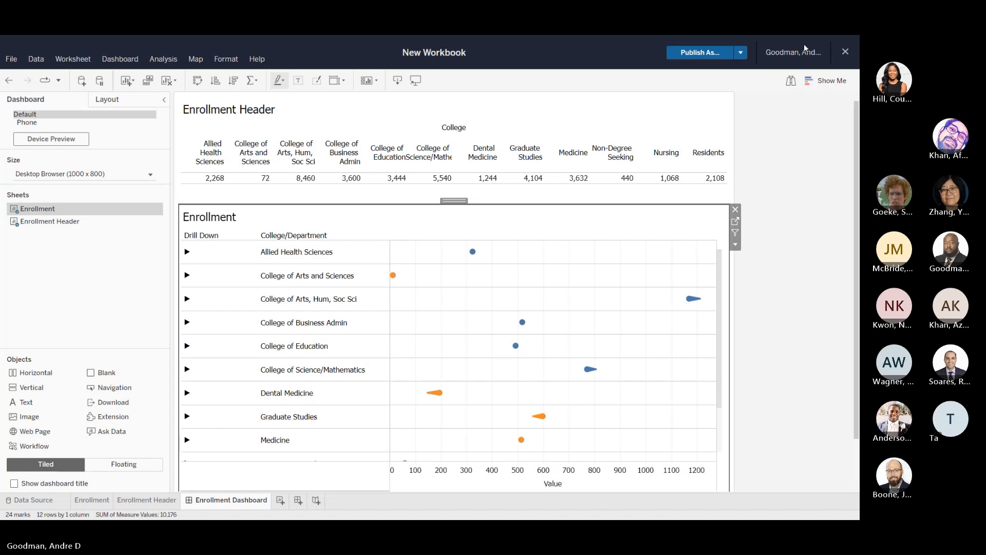
Close the workbook without publishing it and leave the browser's full-screen view.
left_click(846, 53)
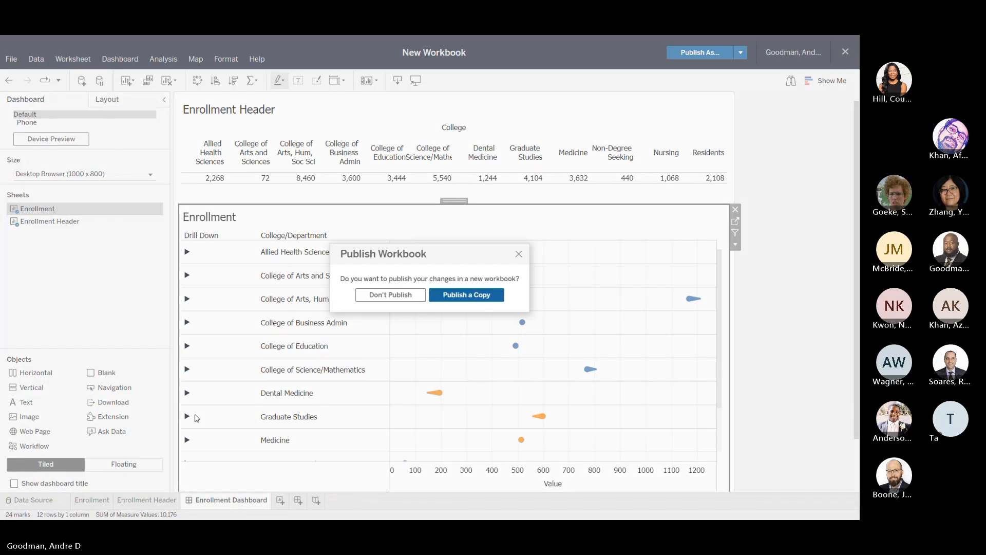
left_click(367, 297)
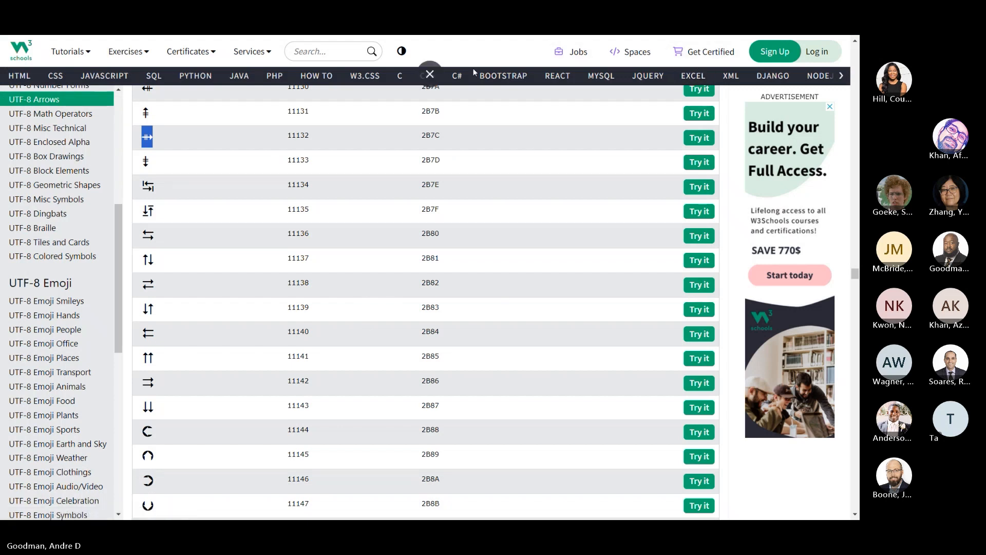
left_click(430, 75)
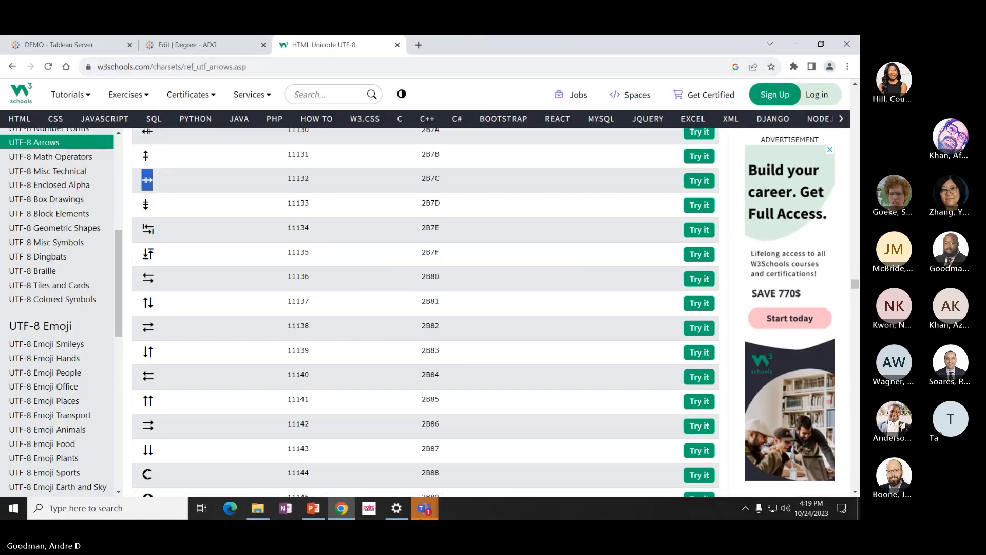